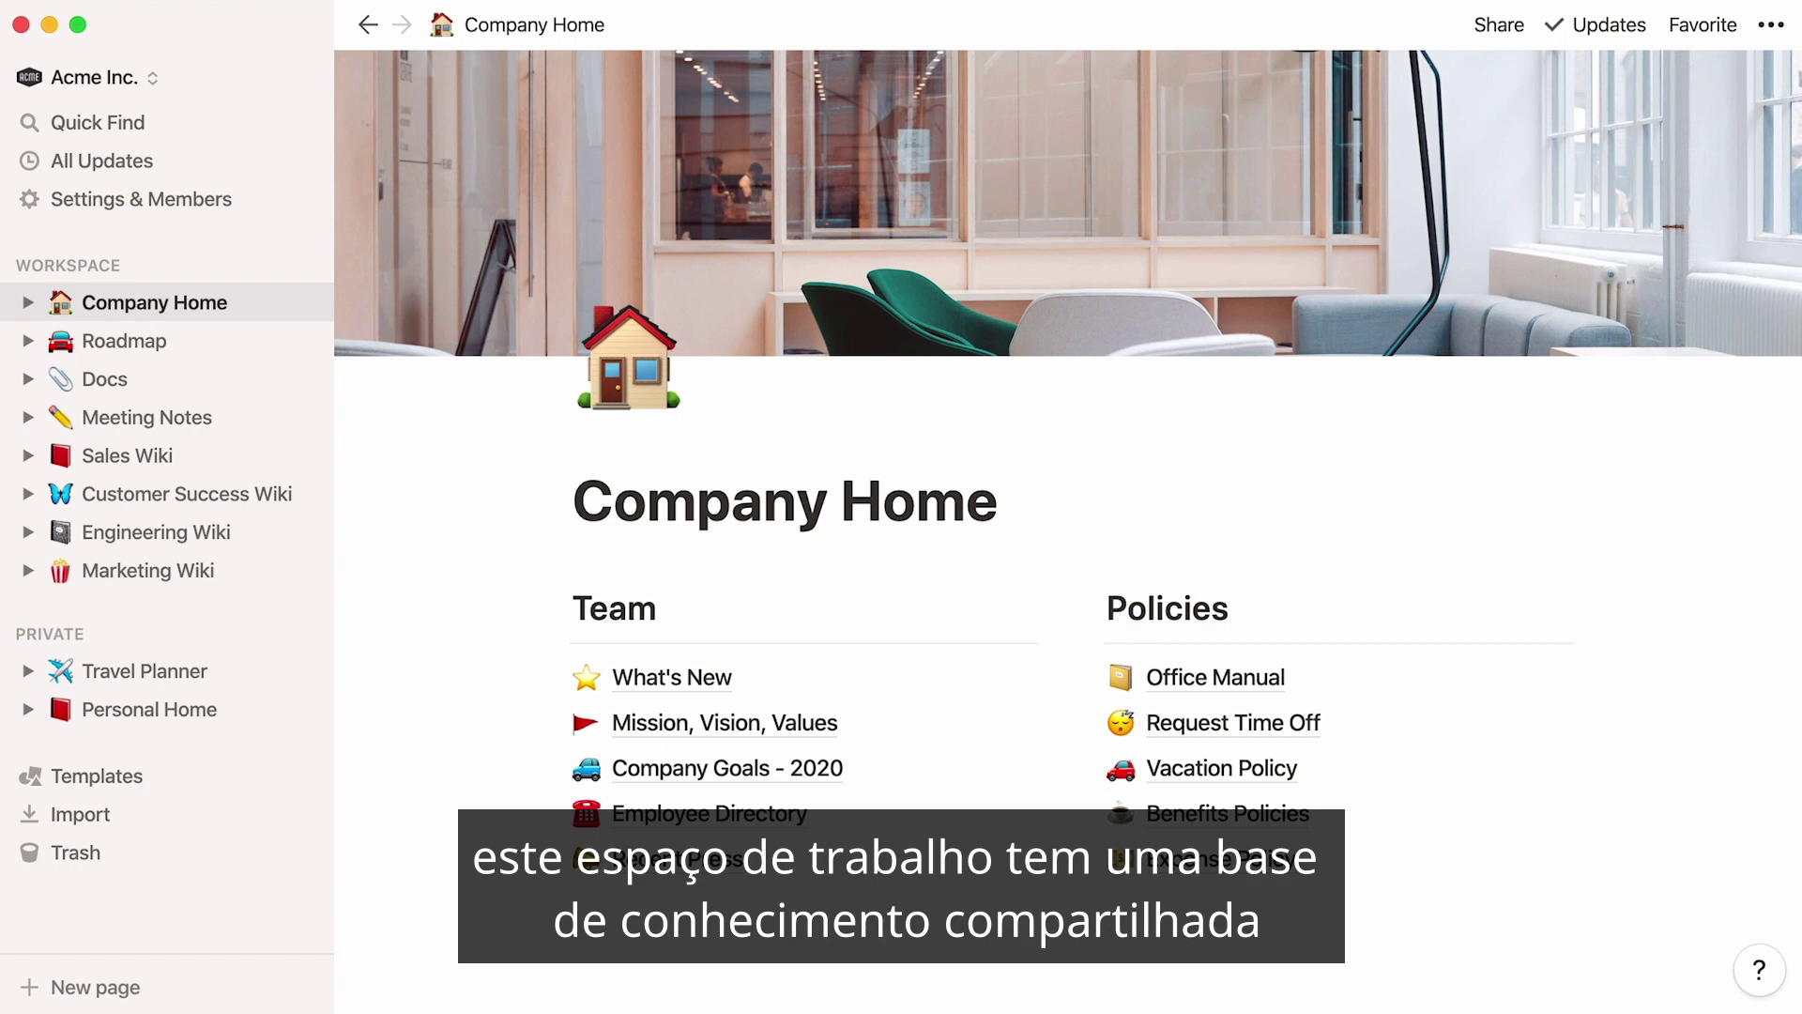
# Step: Look through the shared workspace pages, including Mission, Vision, Values, Vacation Policy, Roadmap, Docs, Meeting Notes, Engineering Wiki and Sales Wiki
pyautogui.click(737, 723)
pyautogui.click(584, 26)
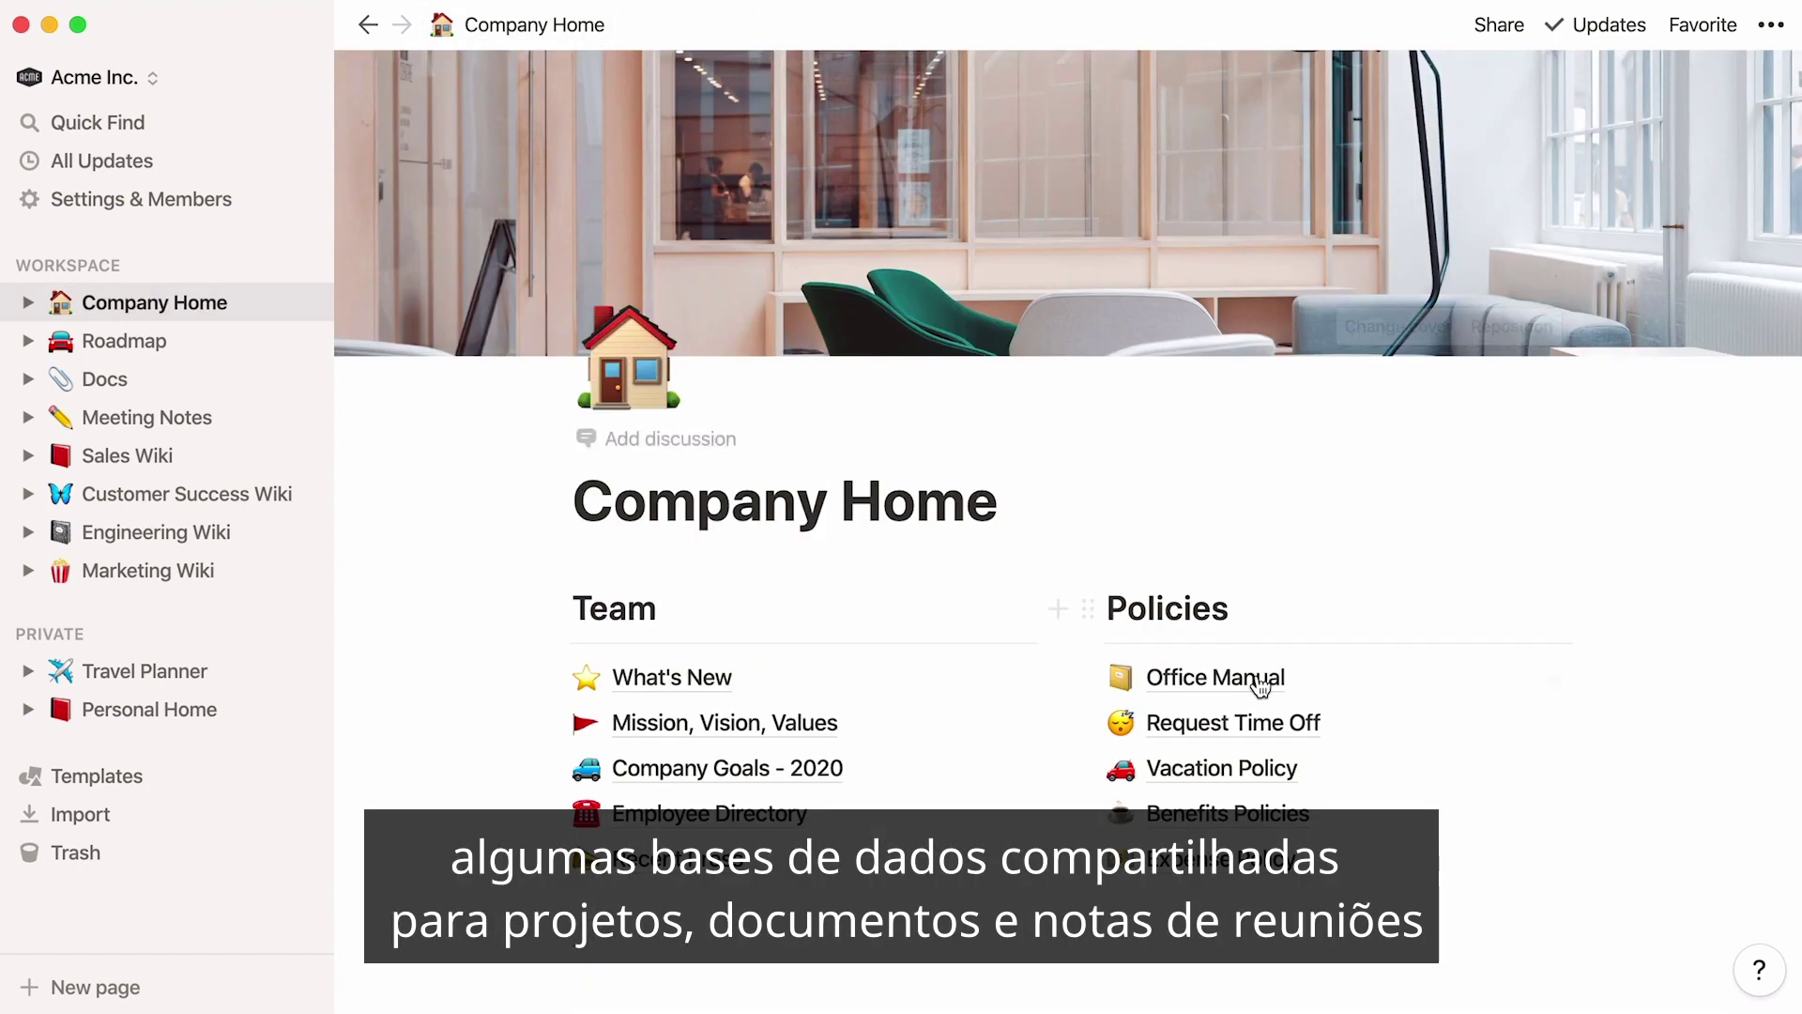
pyautogui.click(1261, 766)
pyautogui.click(234, 344)
pyautogui.click(199, 378)
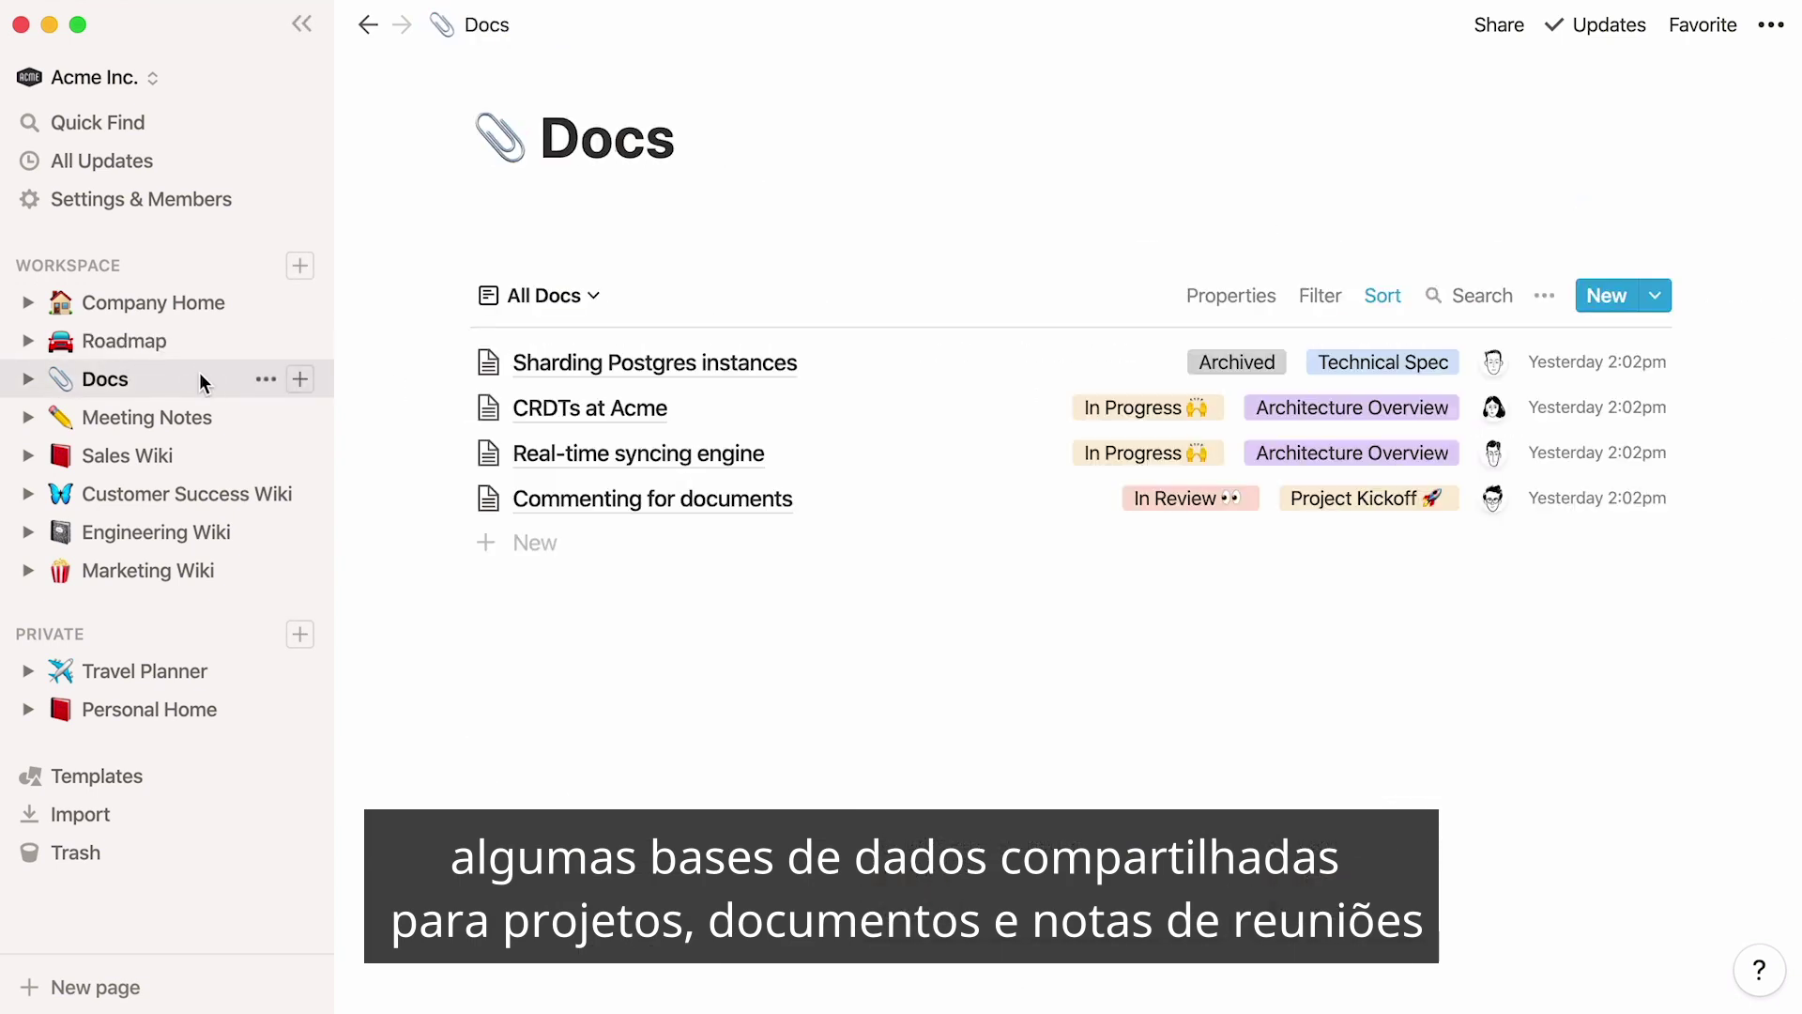
pyautogui.click(230, 424)
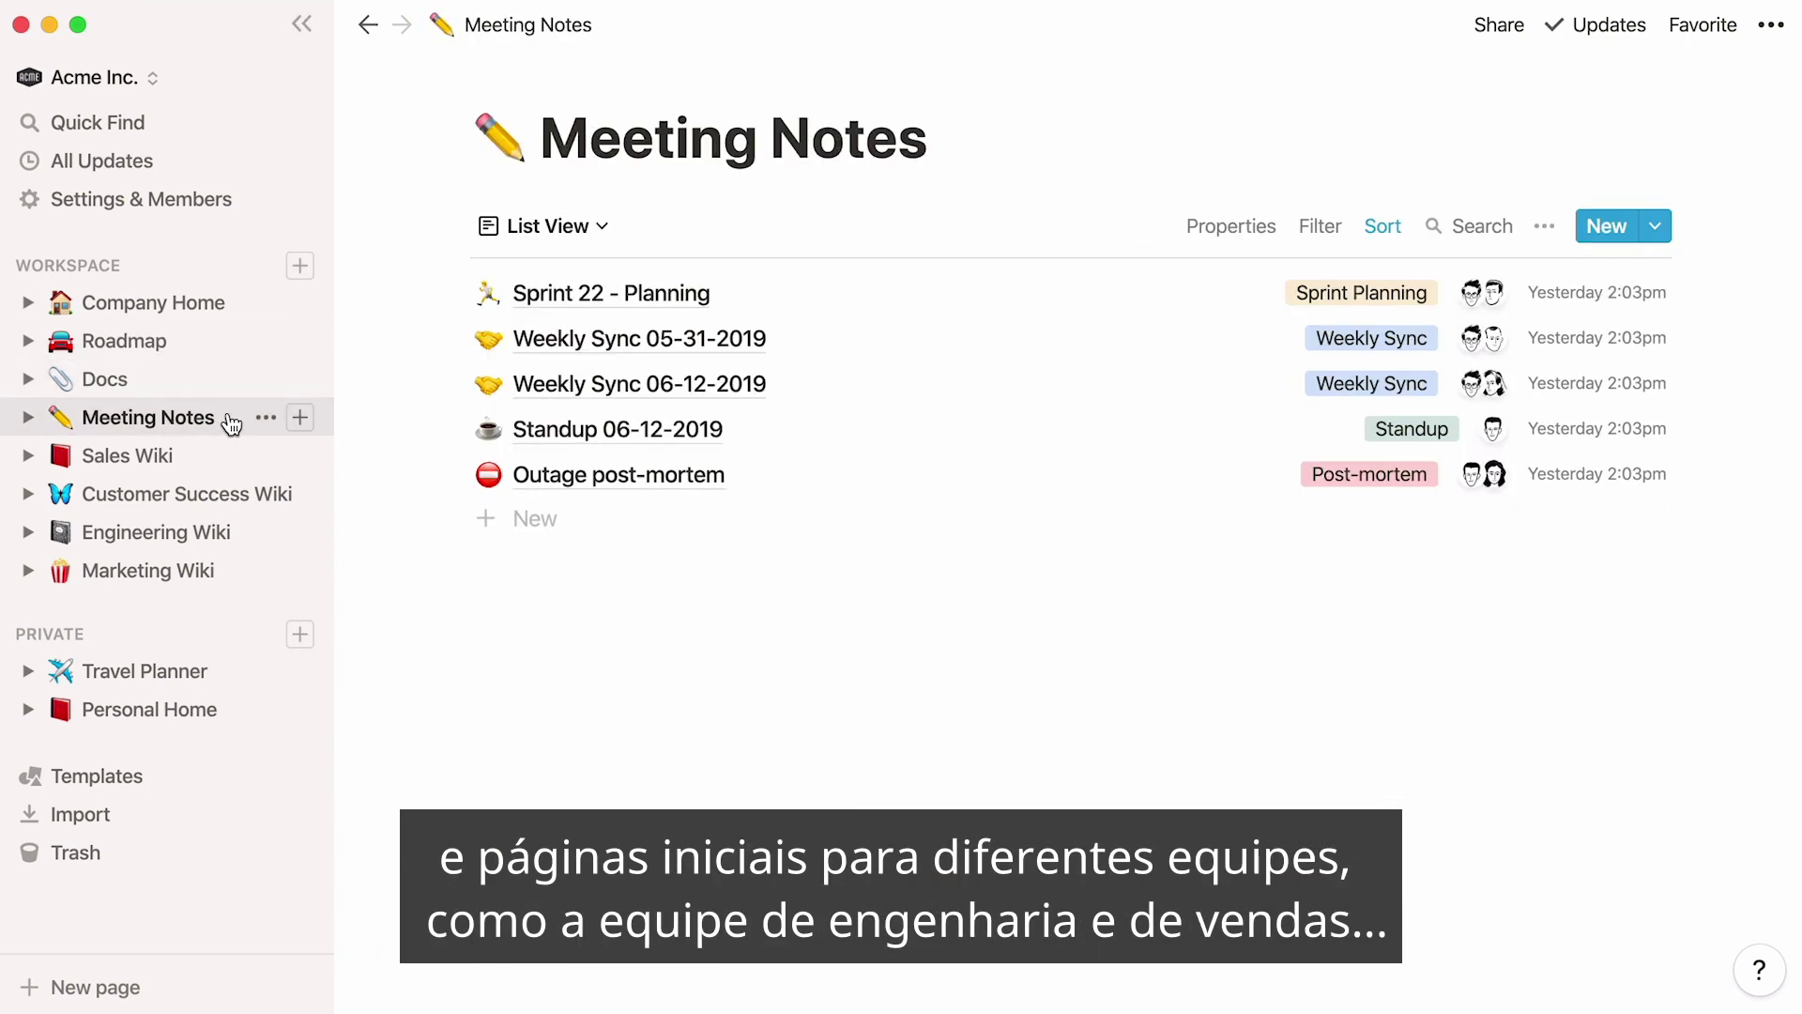
pyautogui.click(239, 530)
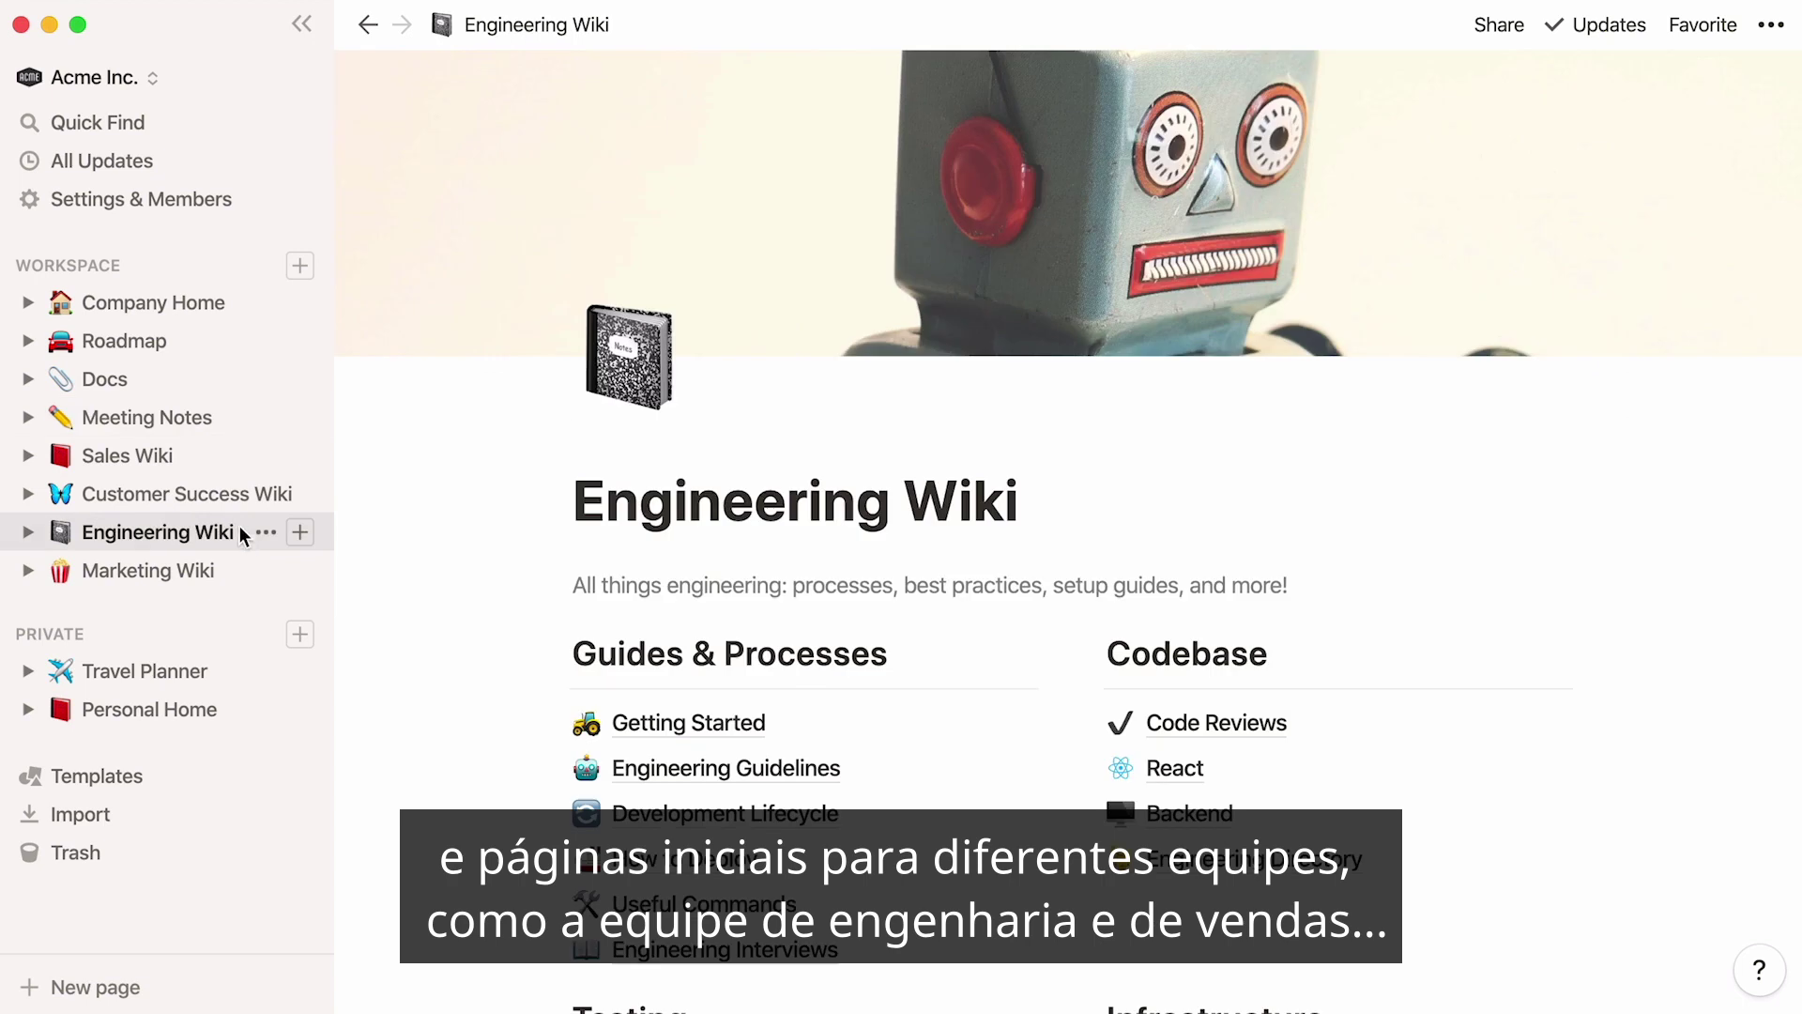
pyautogui.click(223, 462)
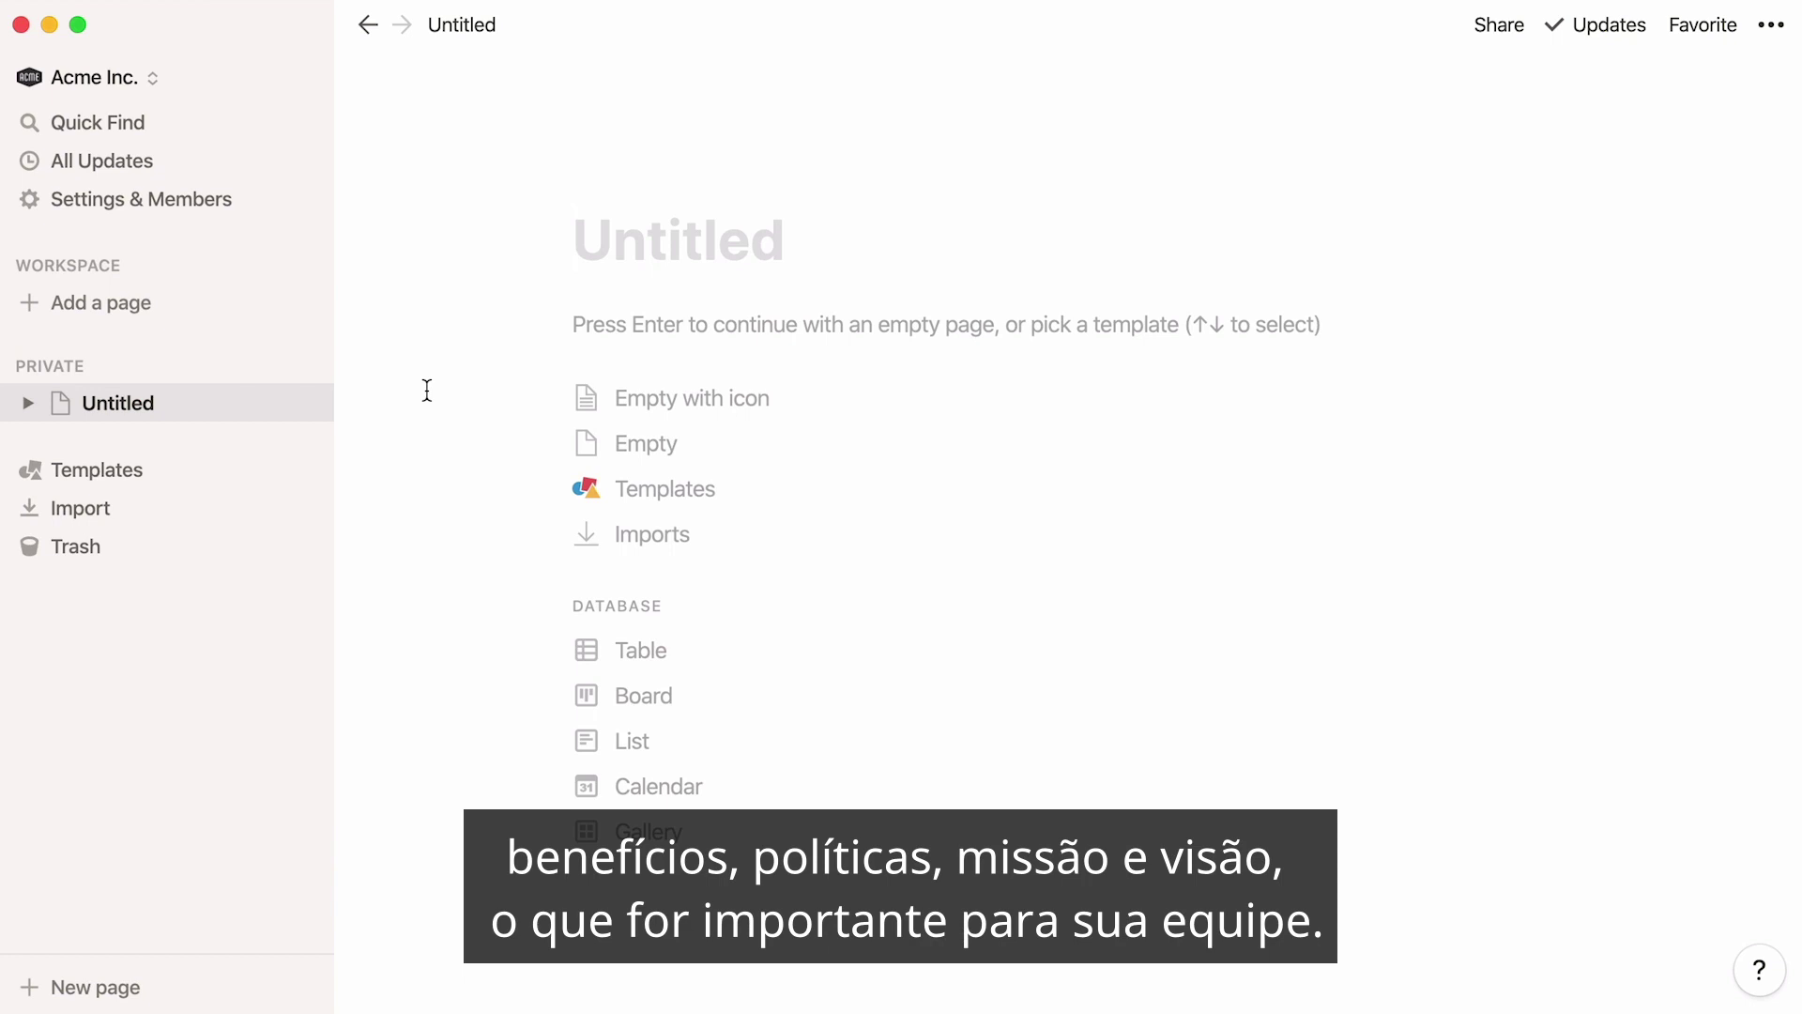
# Step: Add a new page to the shared workspace section, view the private untitled page, and return to the shared one
pyautogui.click(195, 303)
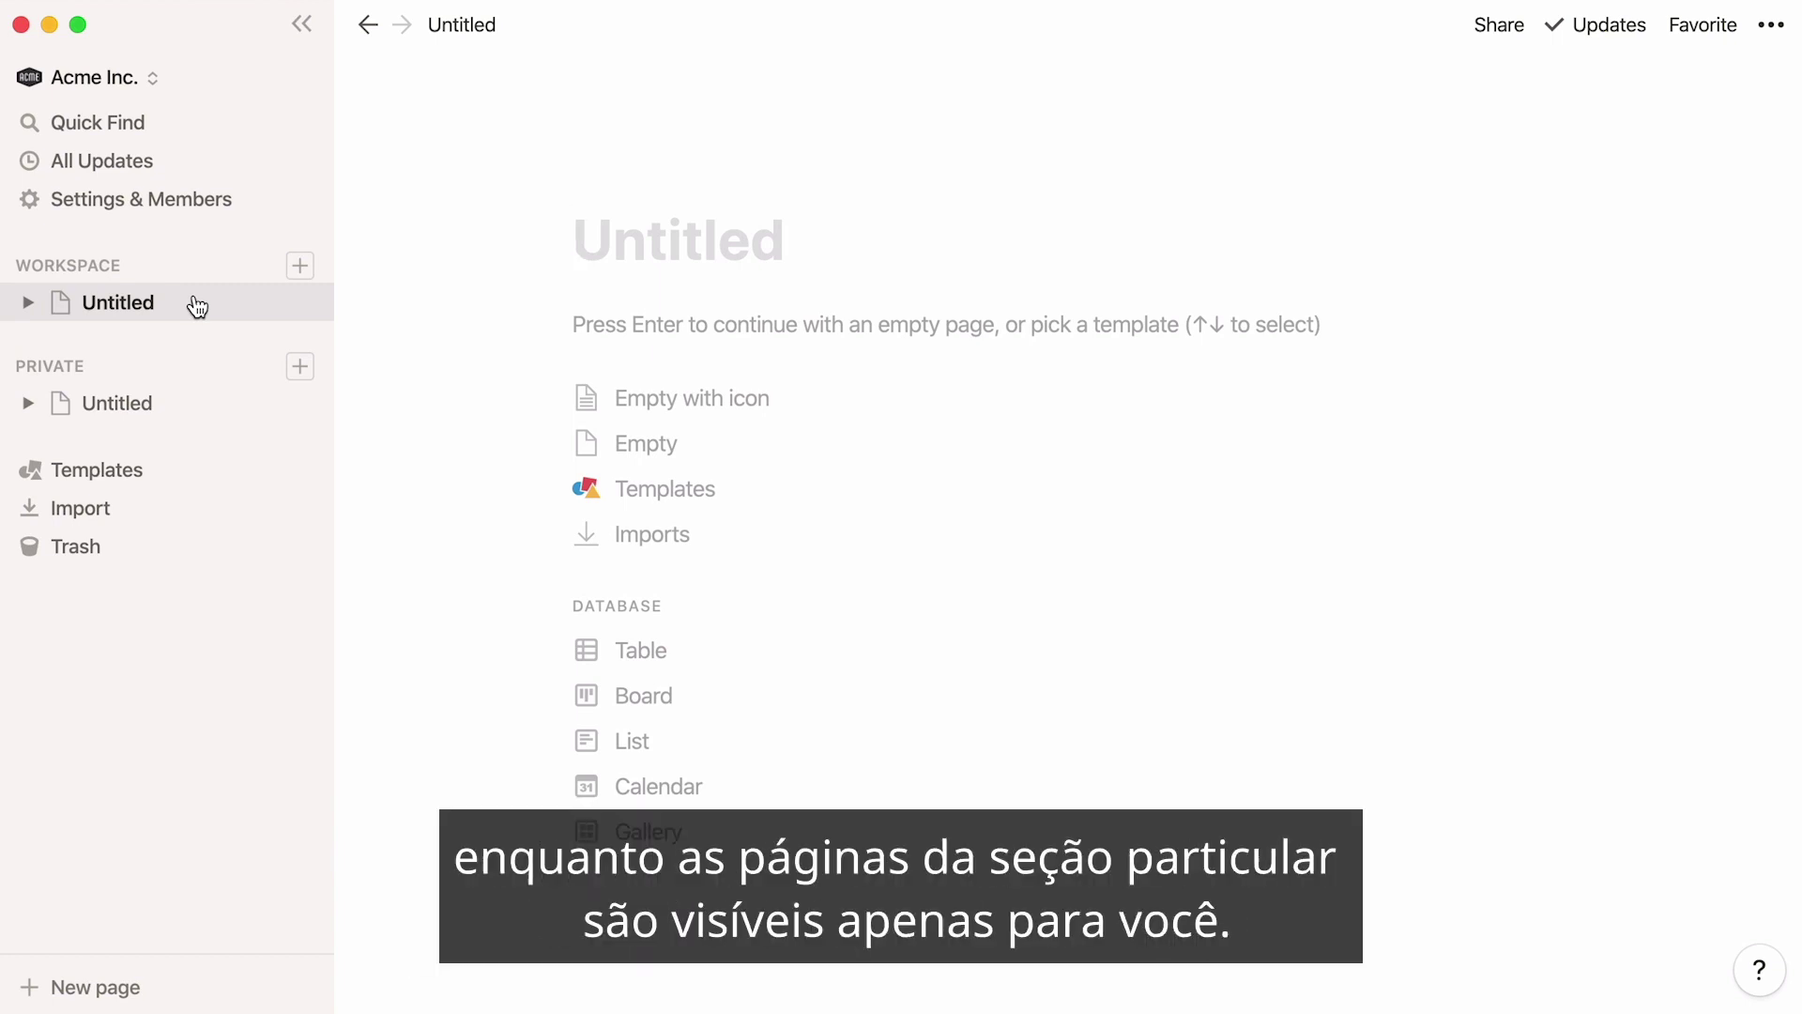
pyautogui.click(206, 414)
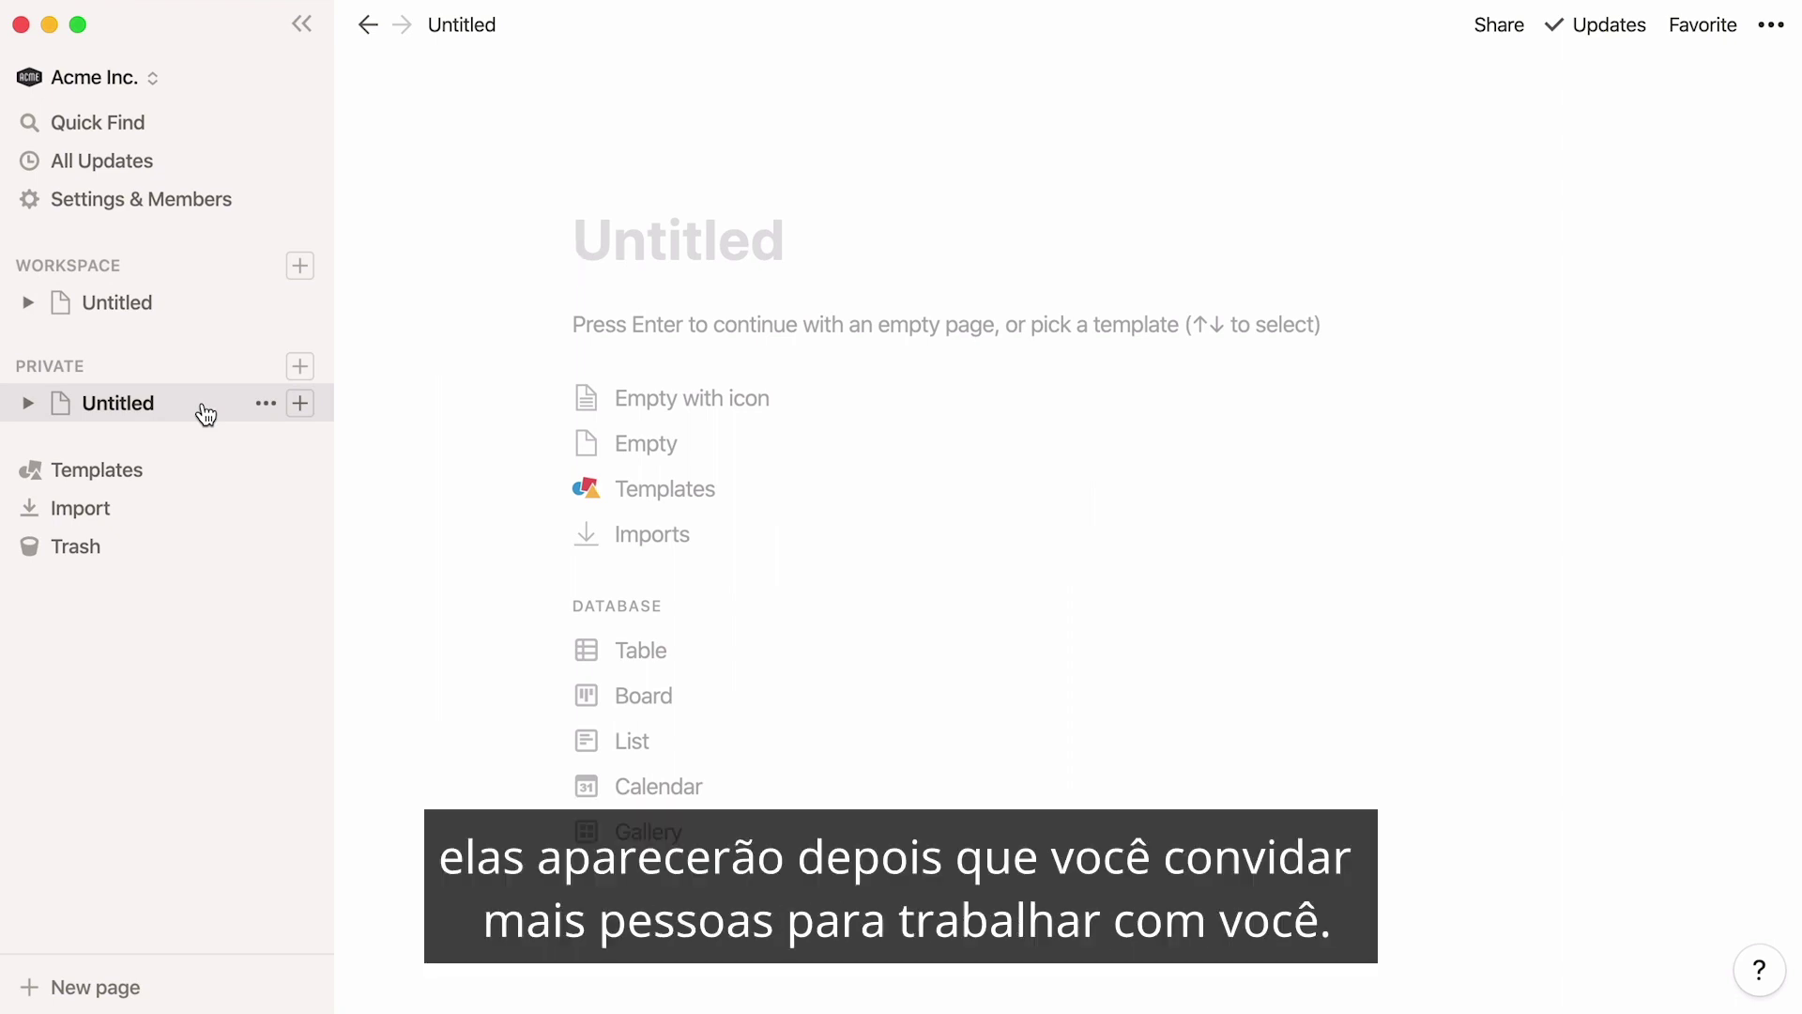
pyautogui.click(205, 321)
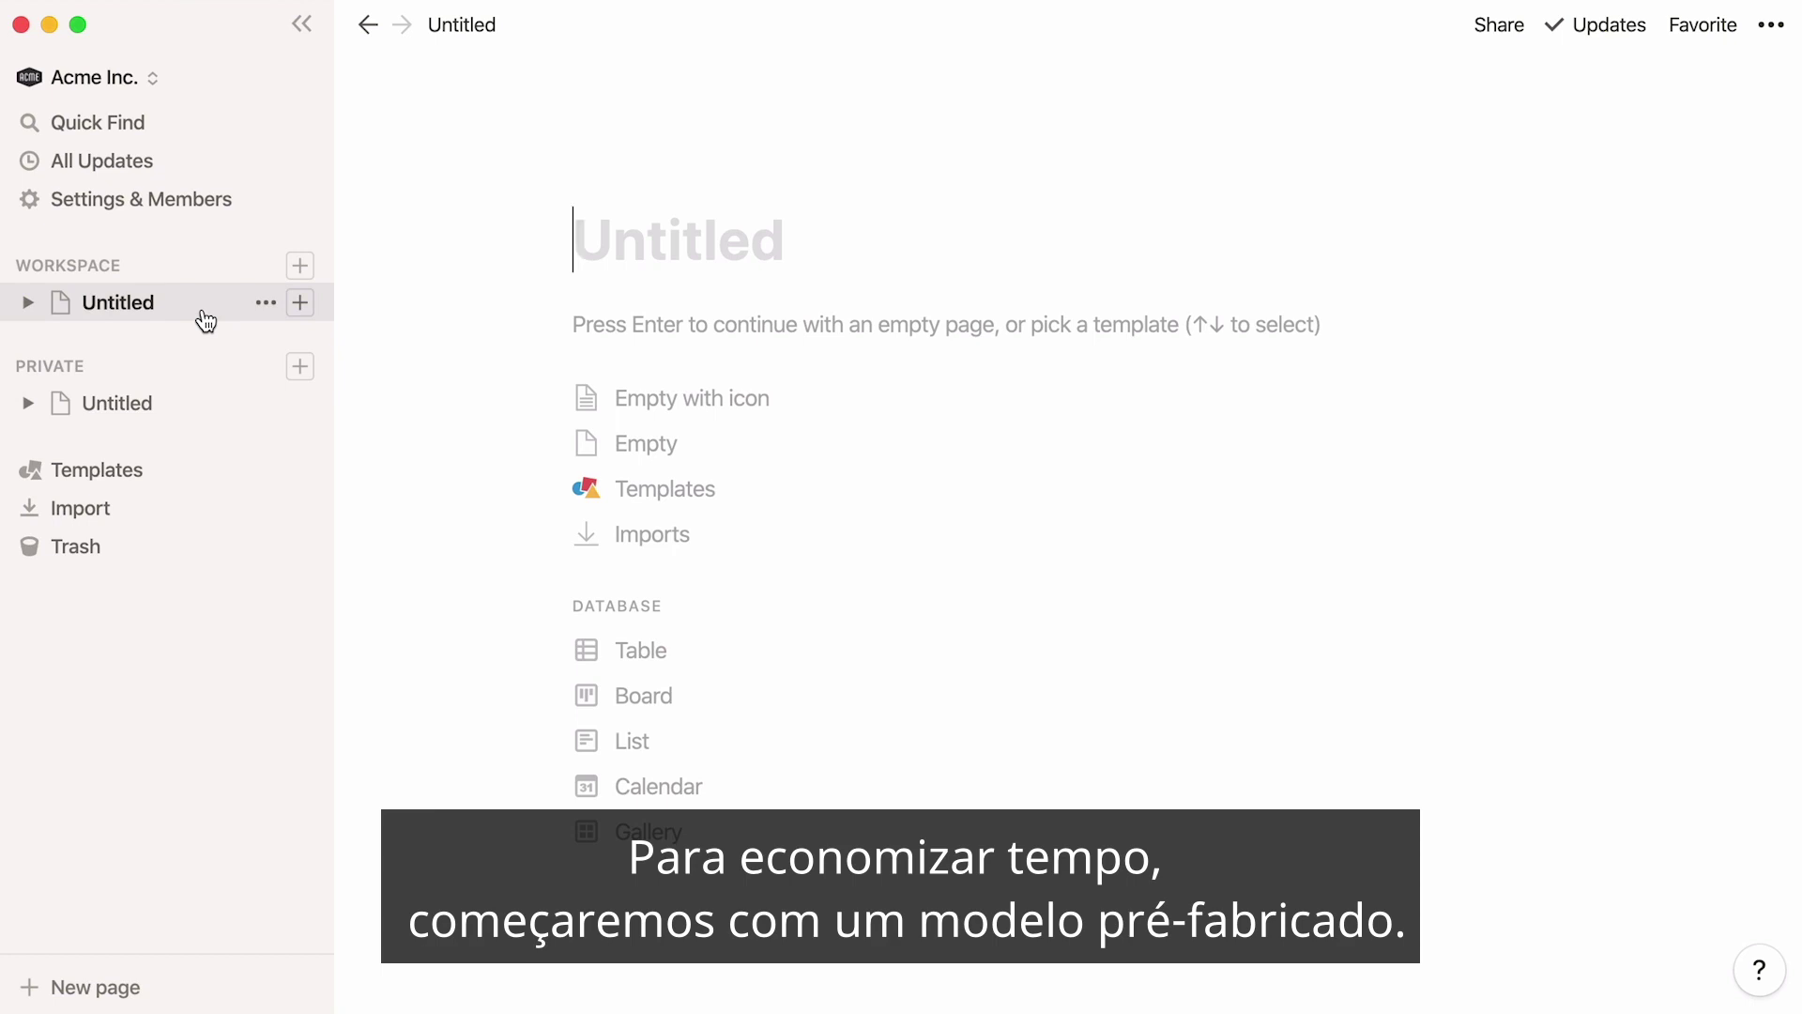
# Step: Fill the untitled workspace page with the Company Home template from the Human Resources category
pyautogui.click(694, 507)
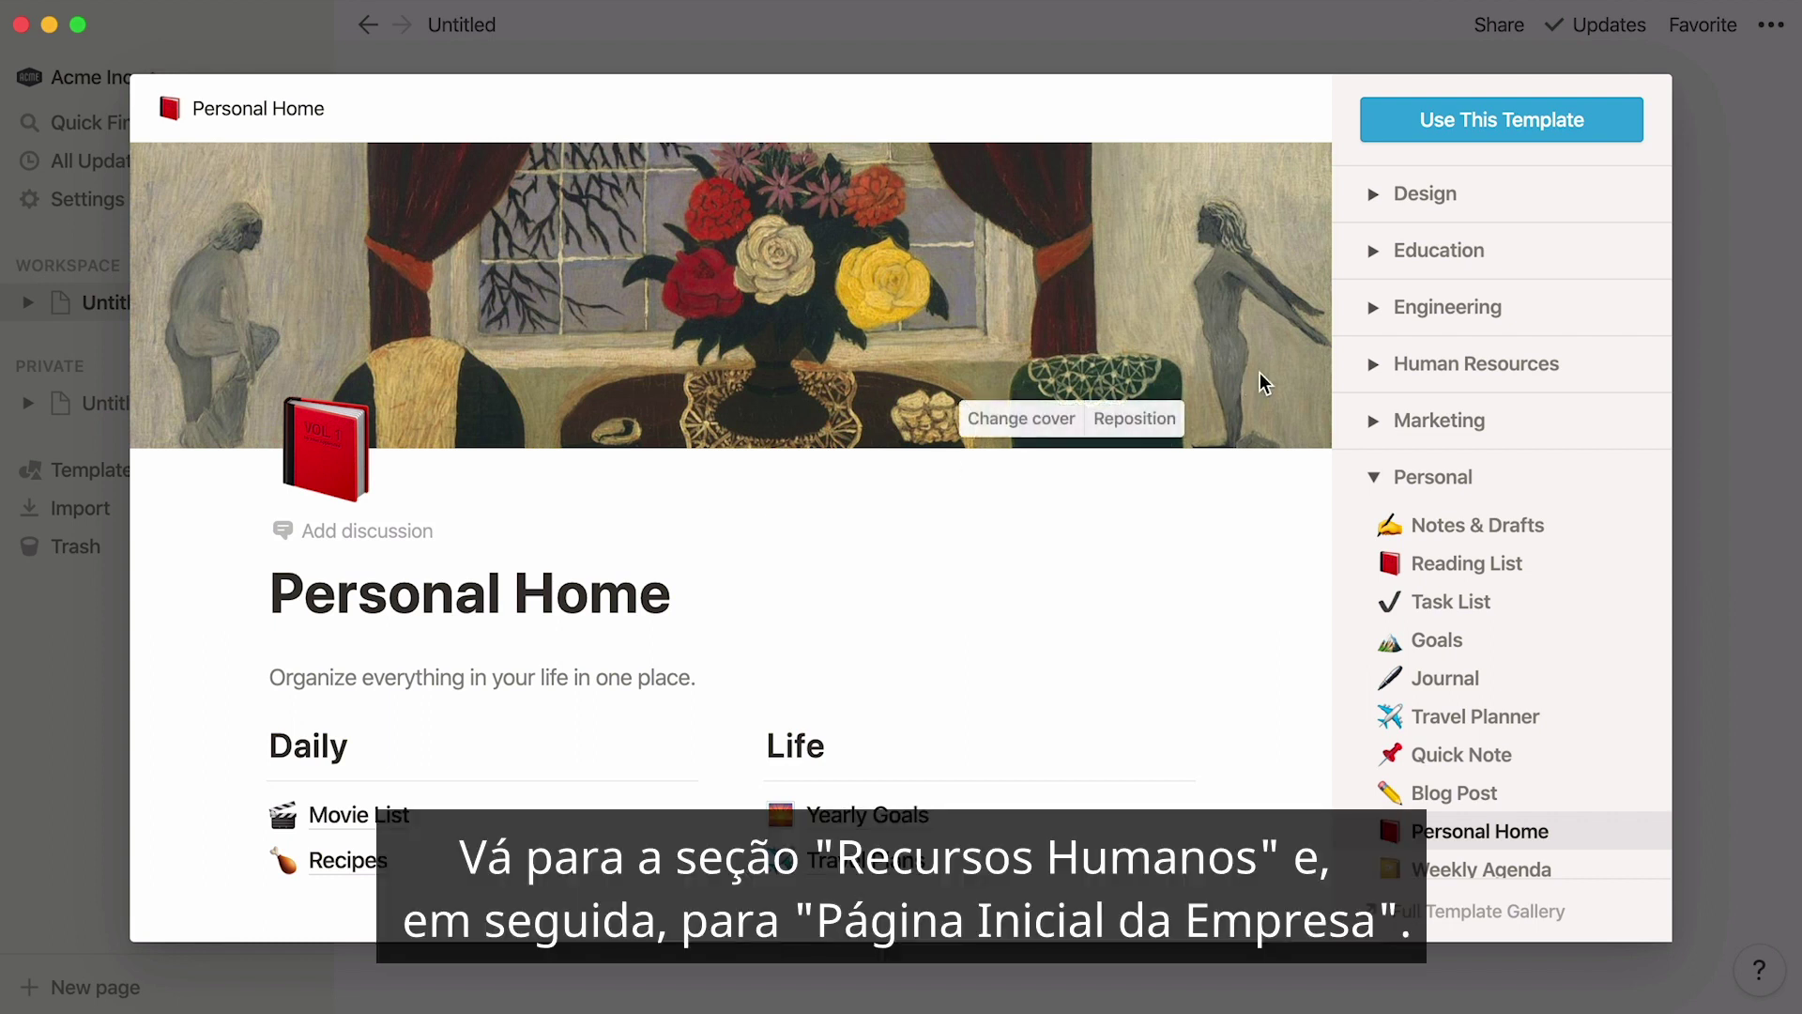
pyautogui.click(1388, 359)
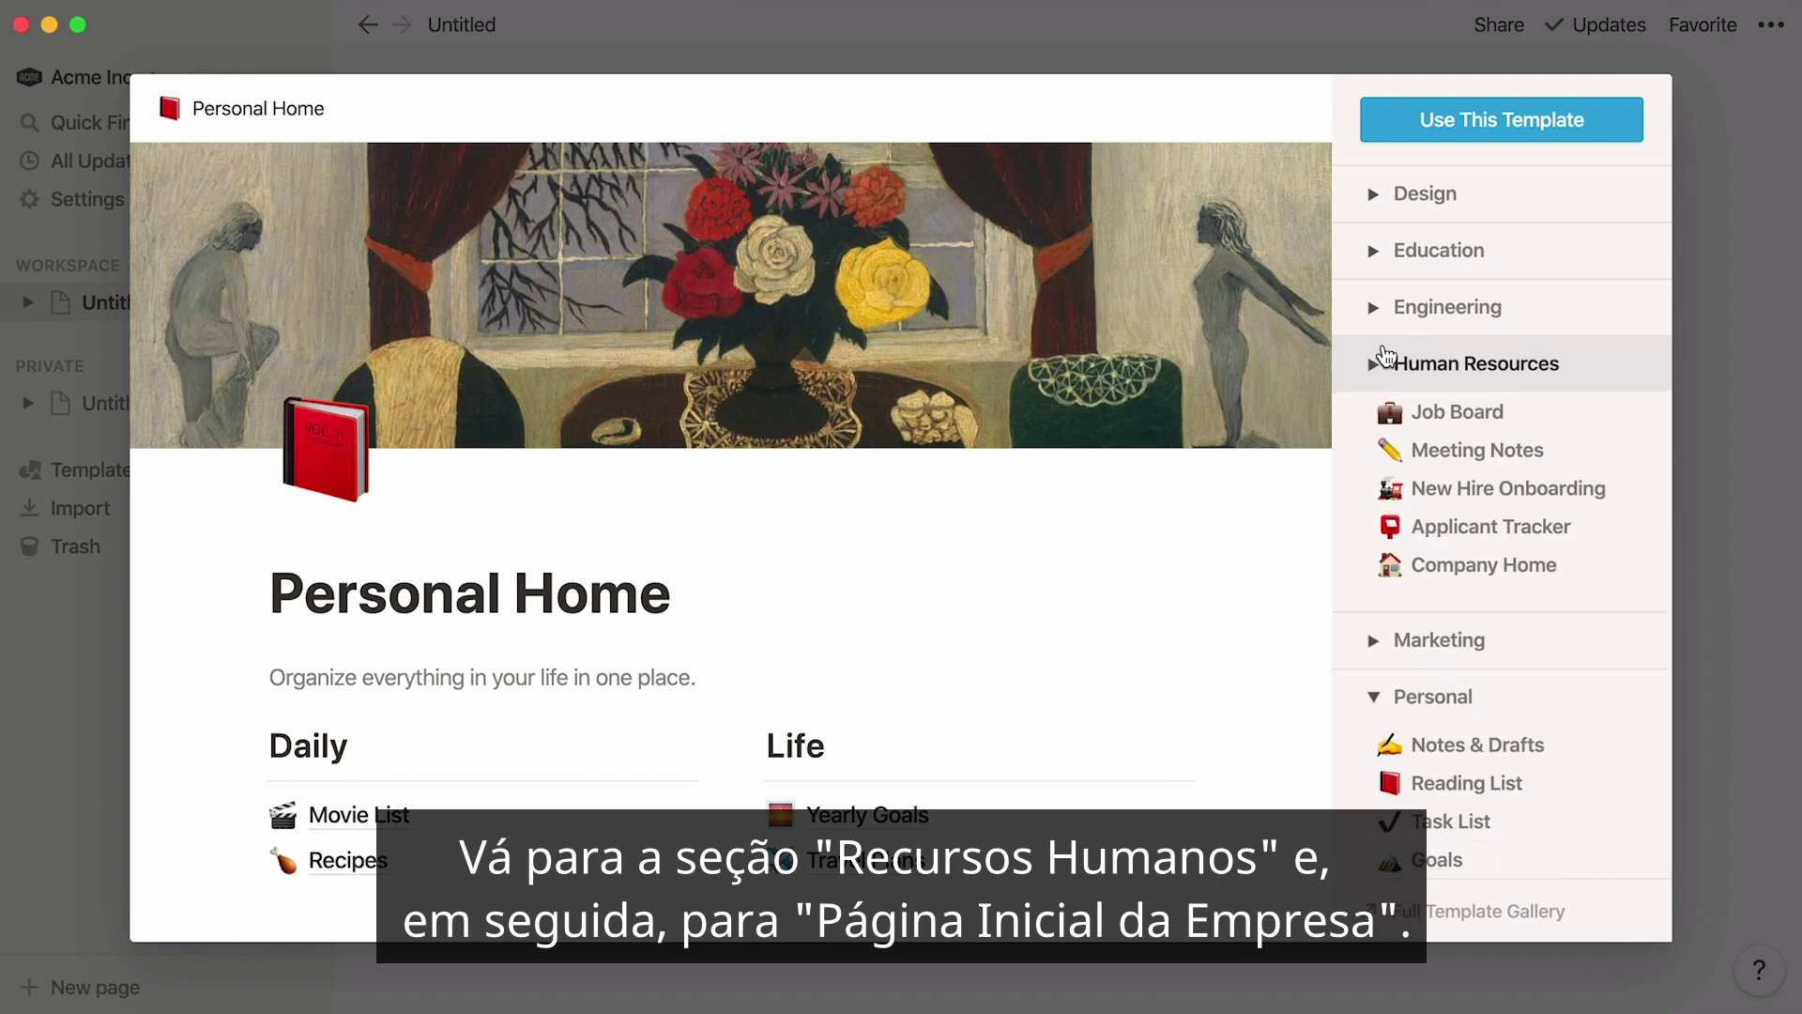
pyautogui.click(1354, 563)
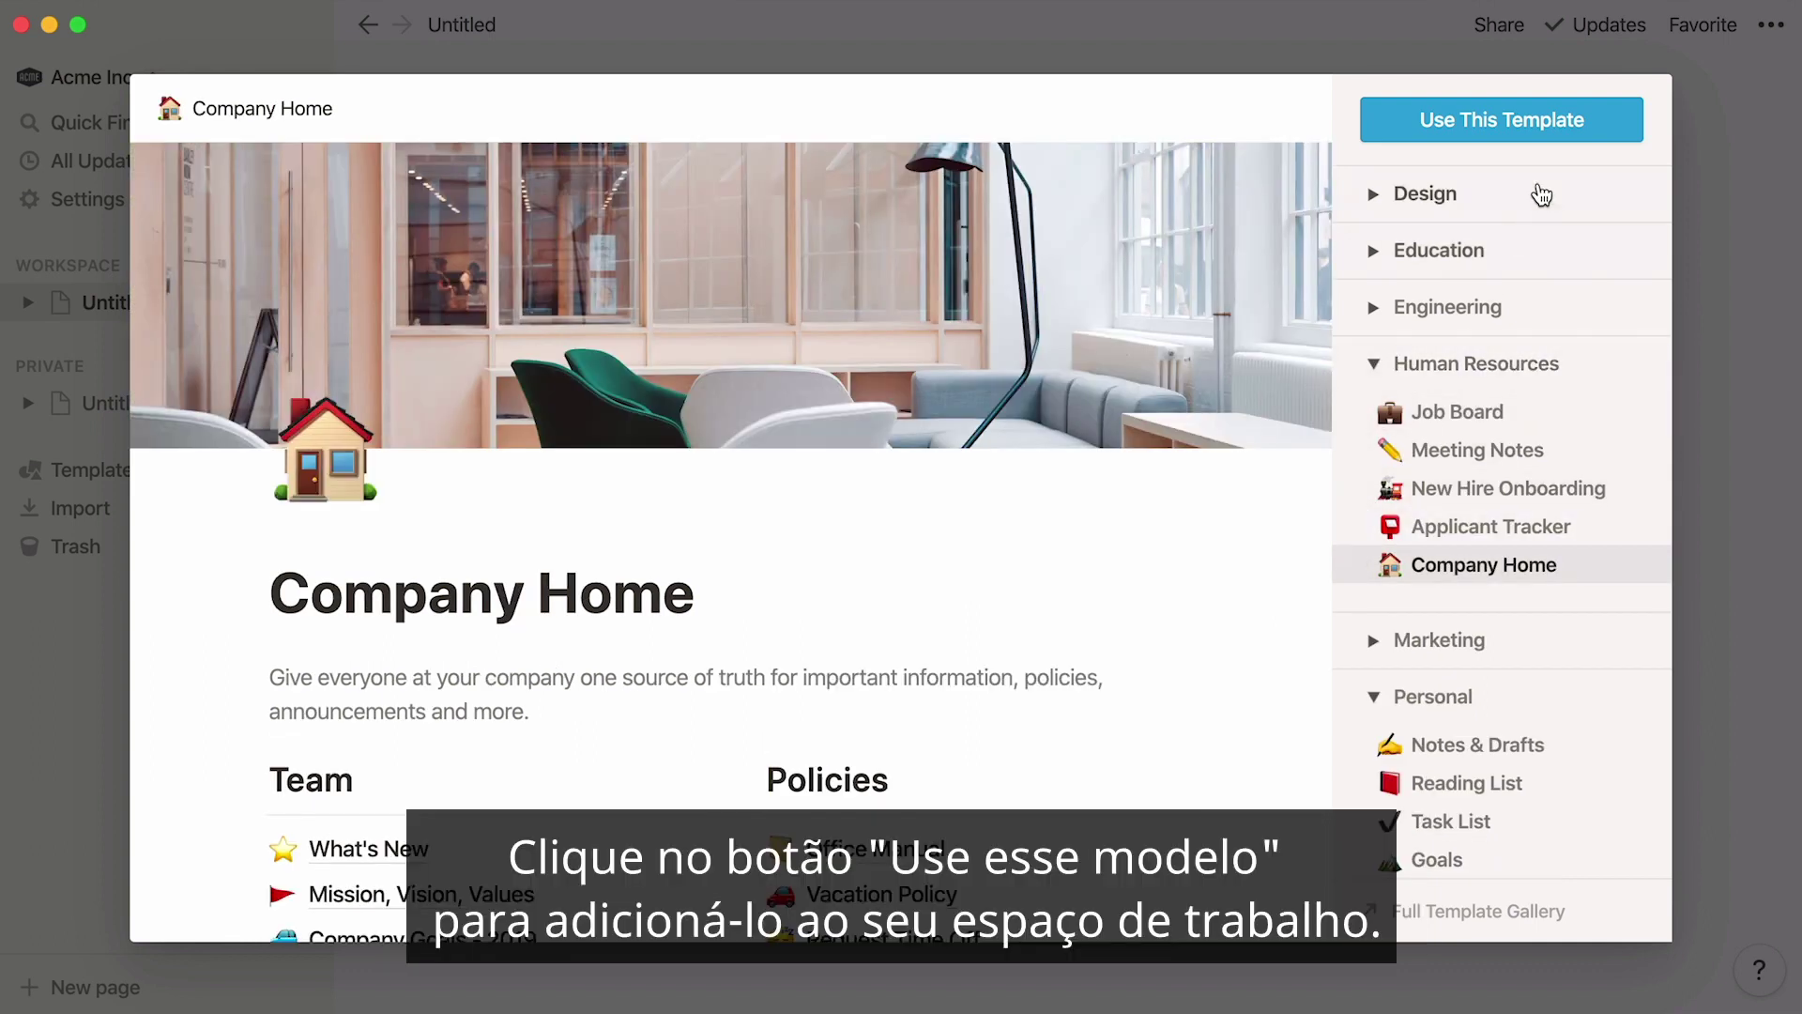
pyautogui.click(1574, 136)
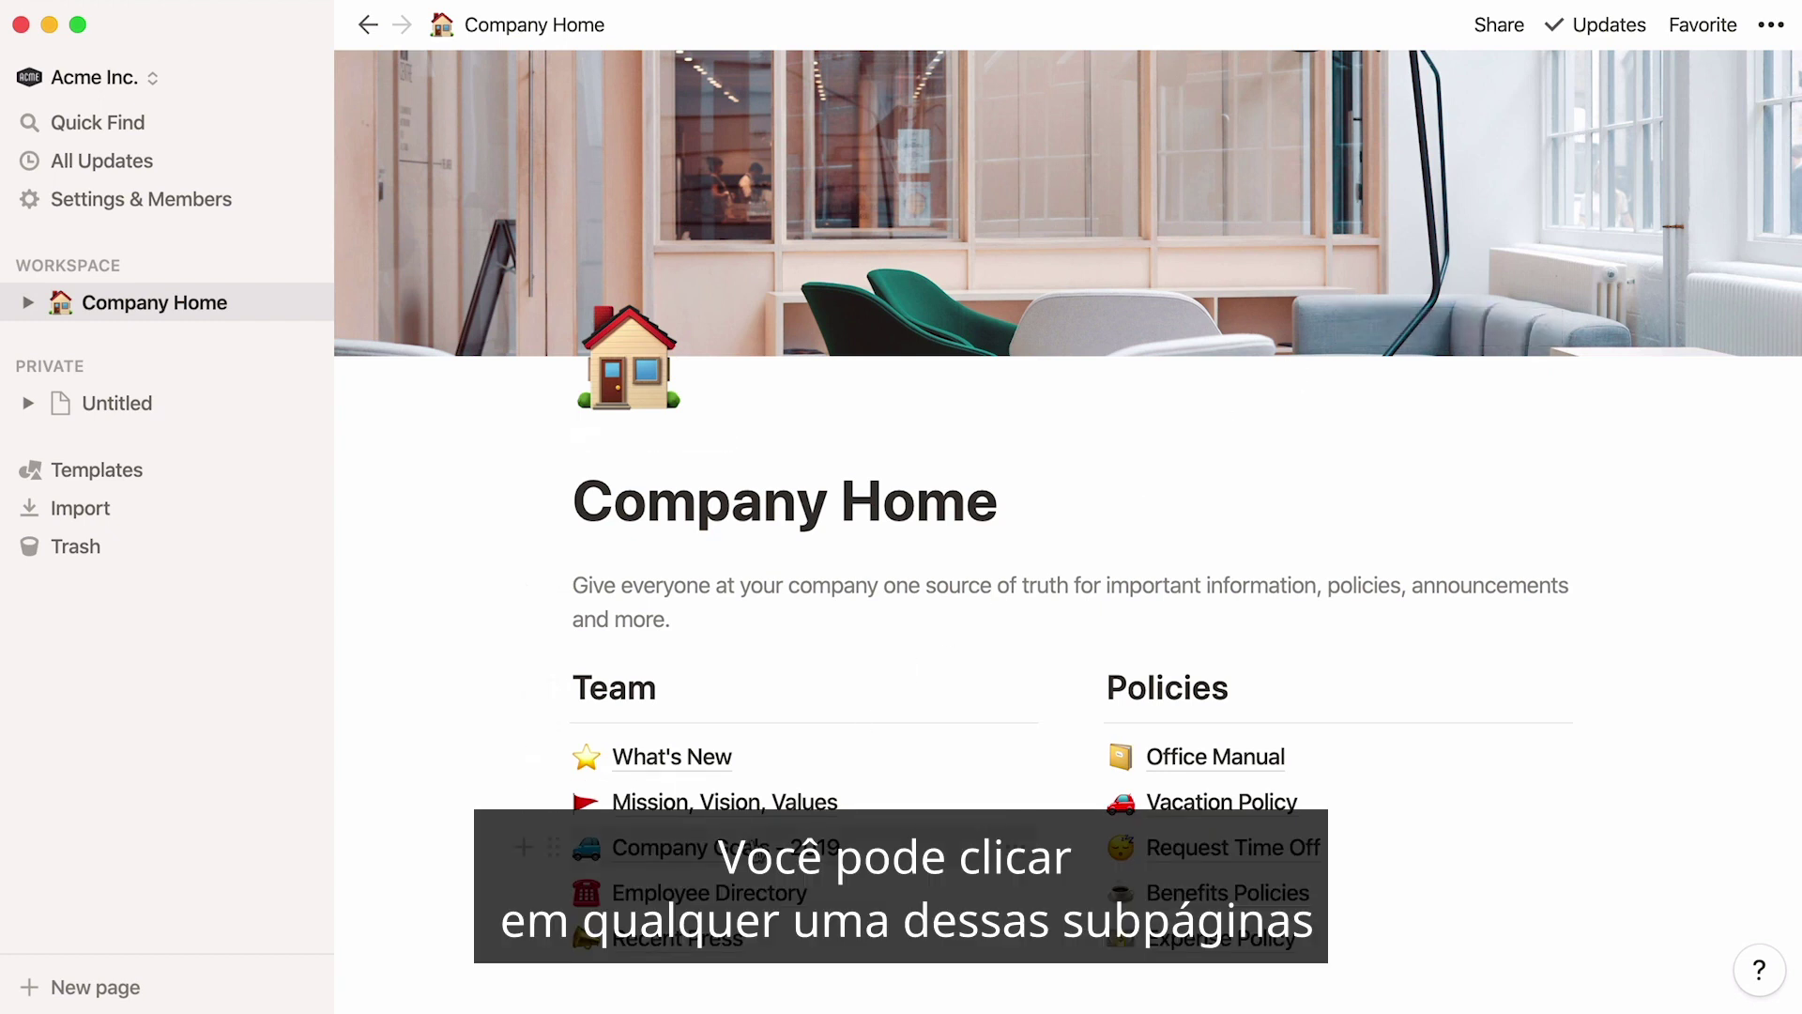
# Step: On the Company Goals - 2019 subpage, delete the Notion Tip callout and change the year in the title to 2020
pyautogui.click(770, 845)
pyautogui.click(549, 488)
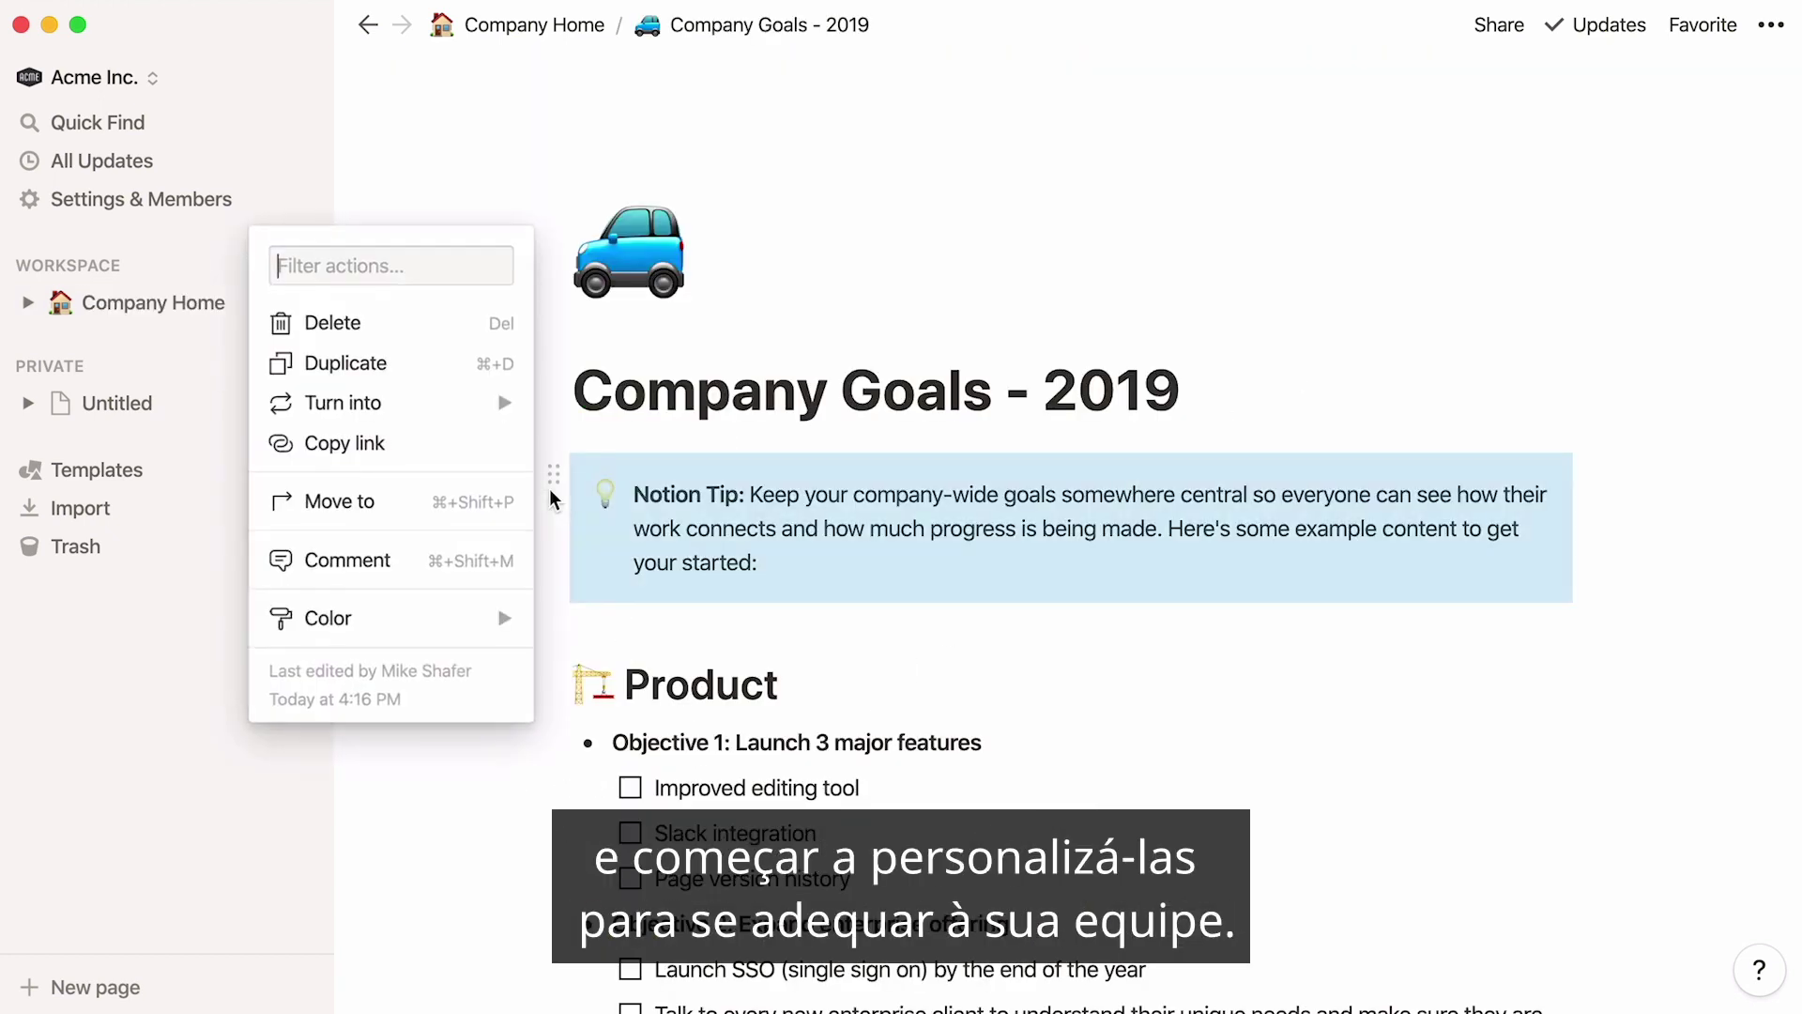
pyautogui.click(481, 320)
pyautogui.moveTo(1195, 395); pyautogui.dragTo(1117, 395)
pyautogui.write('20')
# Step: Add a subpage titled "Security Protocols" to the Company Home page
pyautogui.click(219, 304)
pyautogui.write('/page')
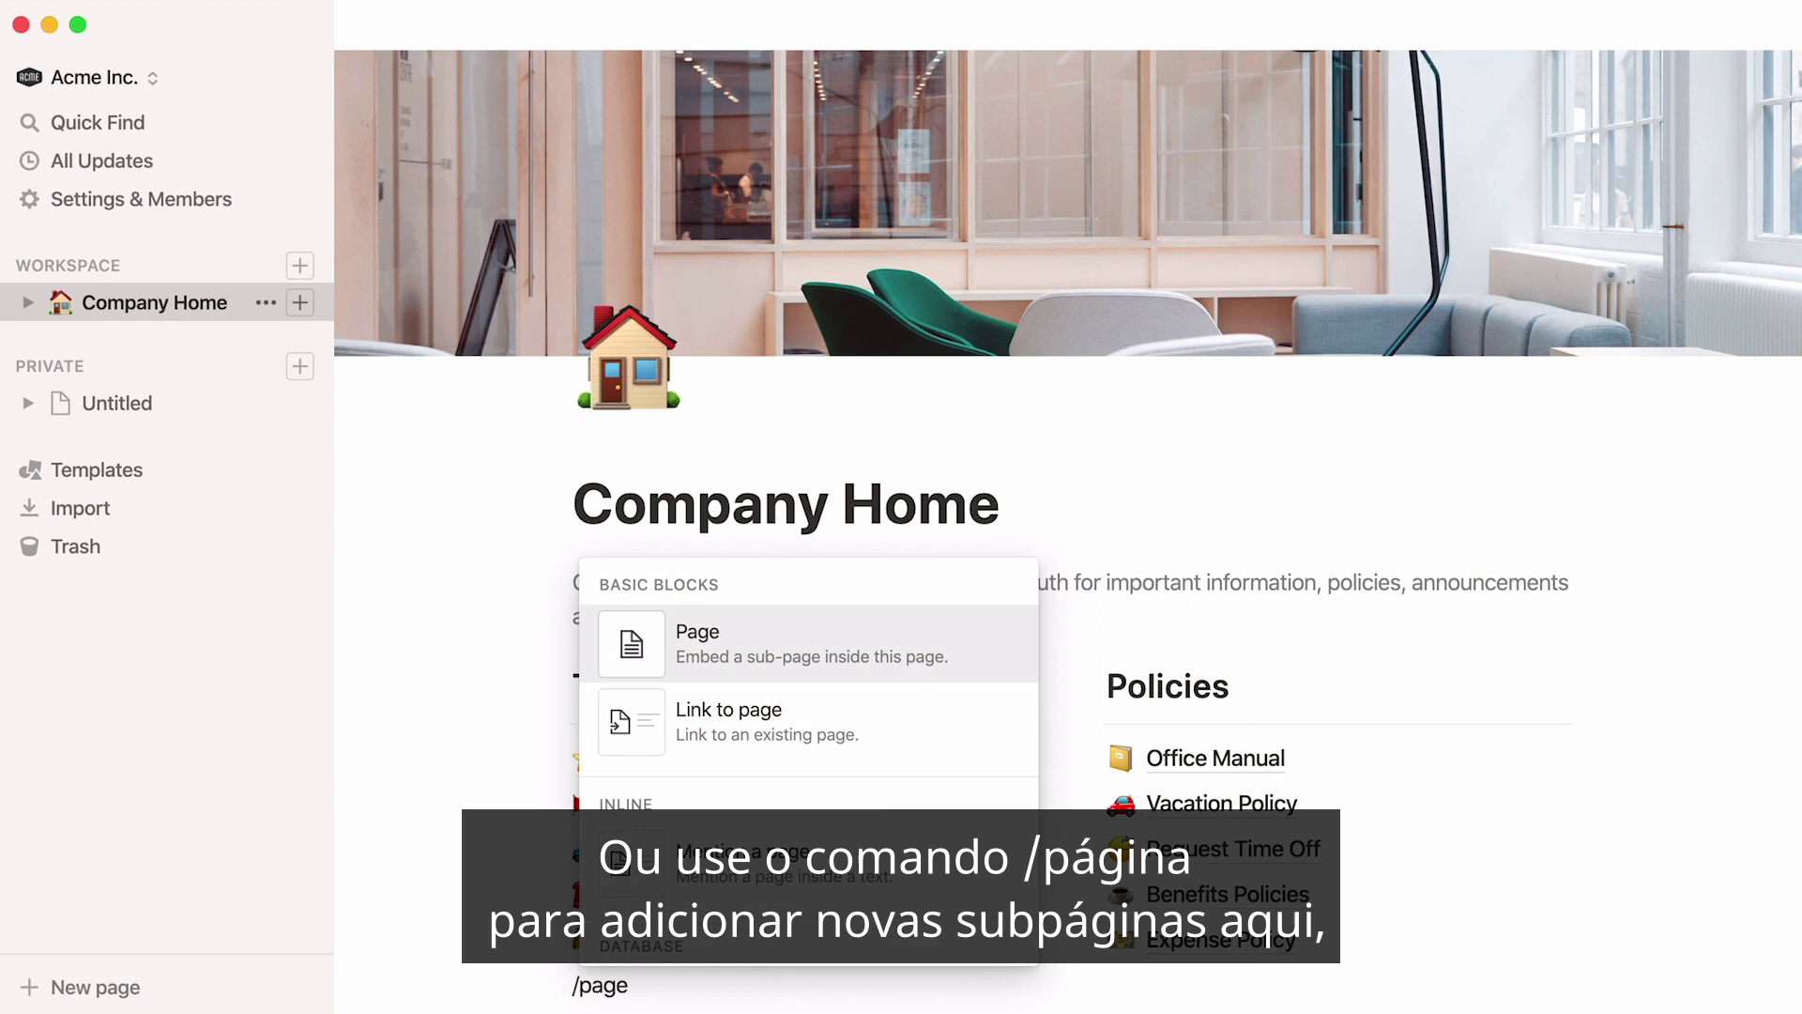
pyautogui.press('Return')
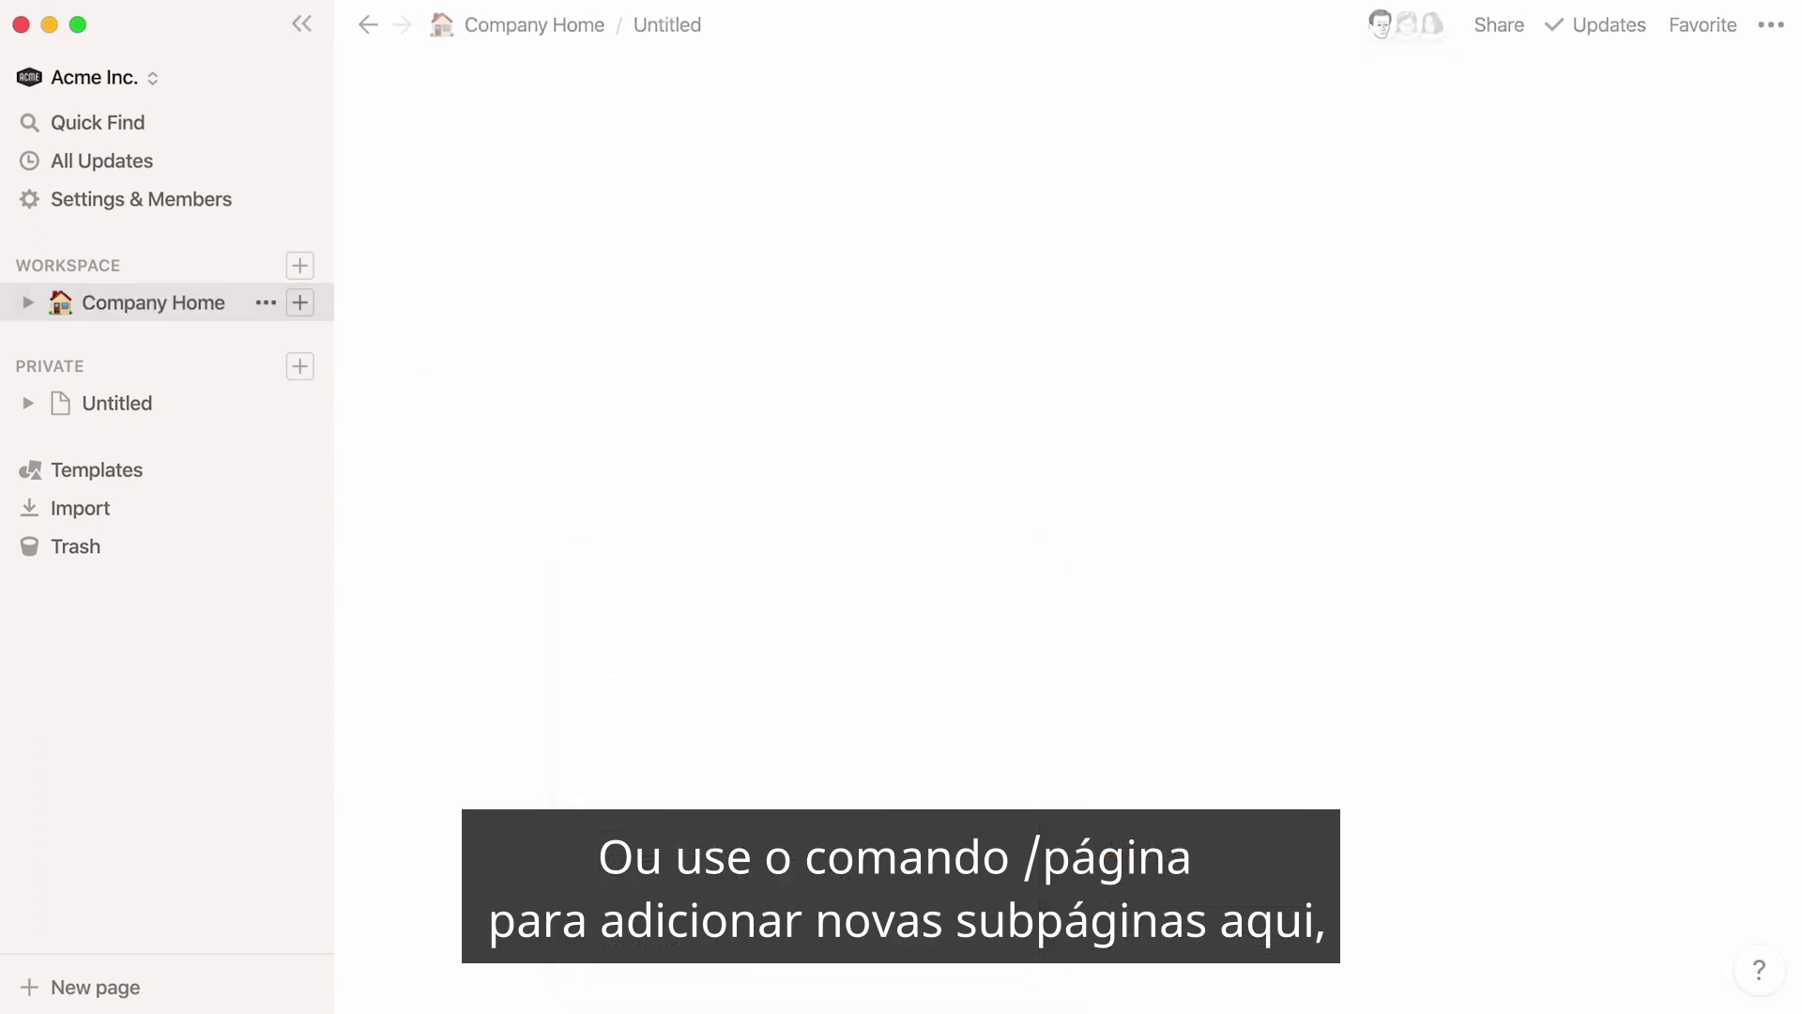
pyautogui.write('Security Protocols')
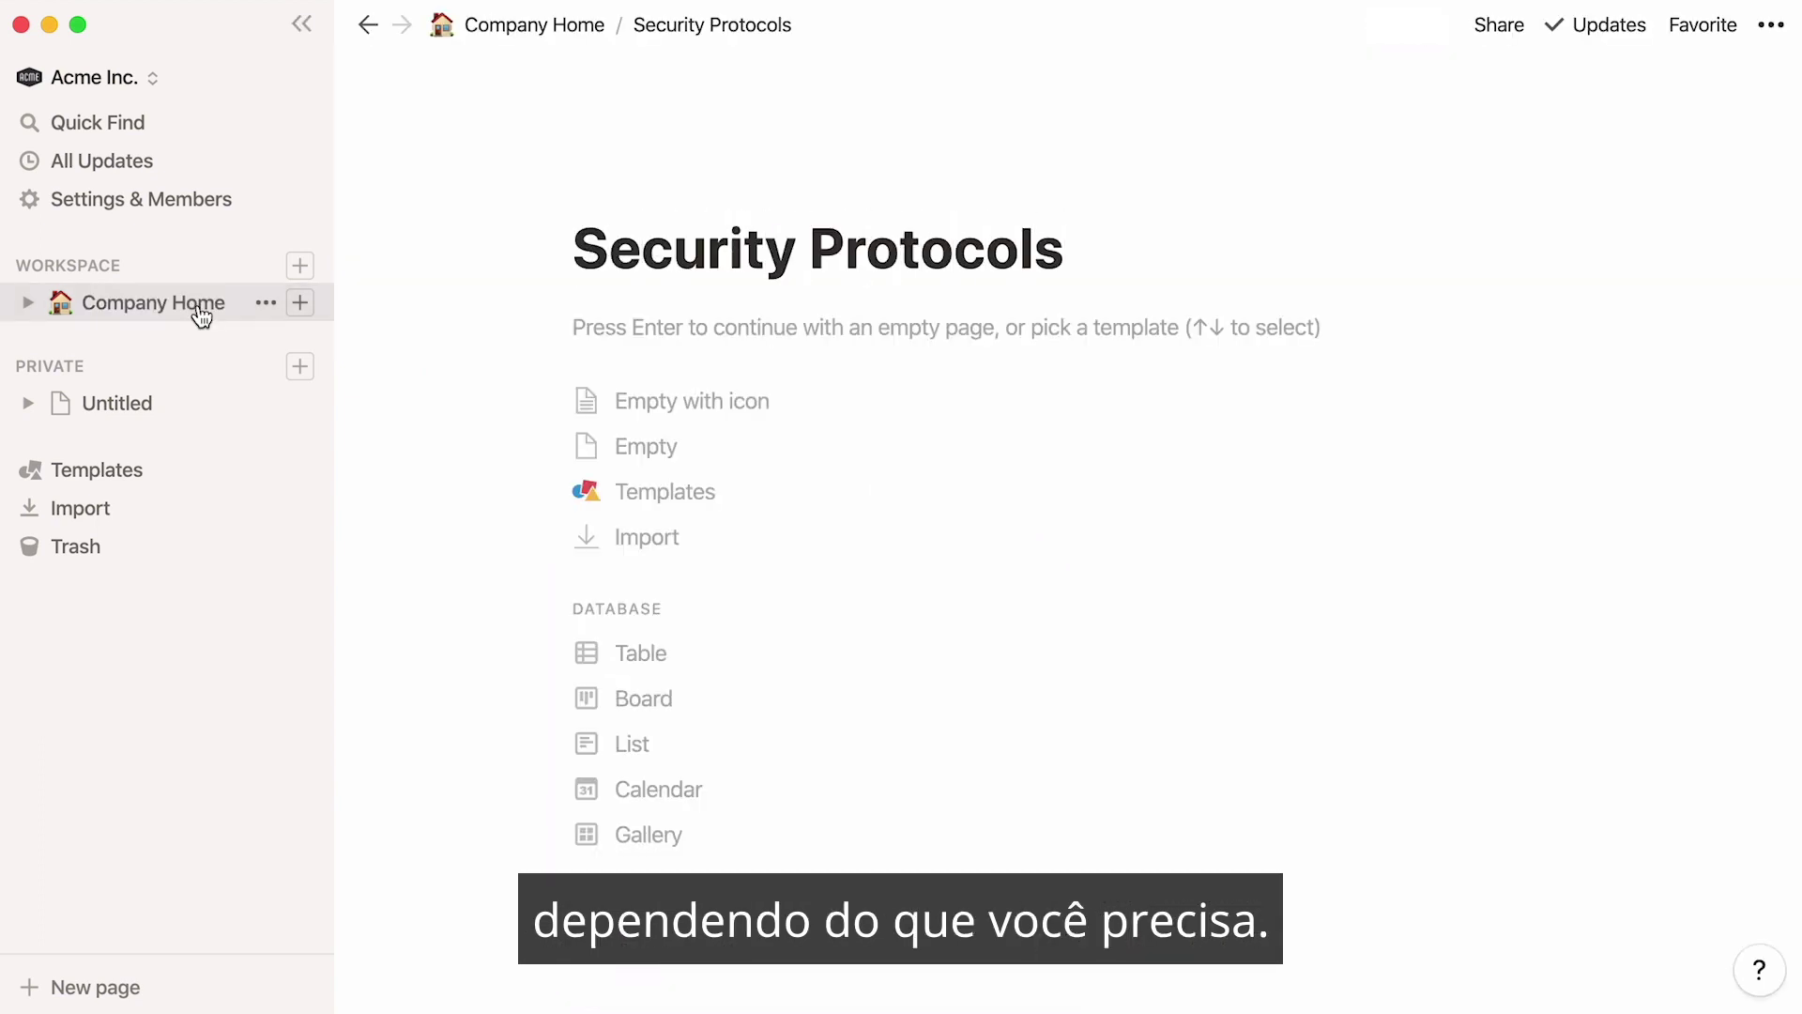
# Step: Under the Vacation Policy page title, add "Every employee at Acme Corp starts with the PTO allowance outlined below."
pyautogui.click(174, 310)
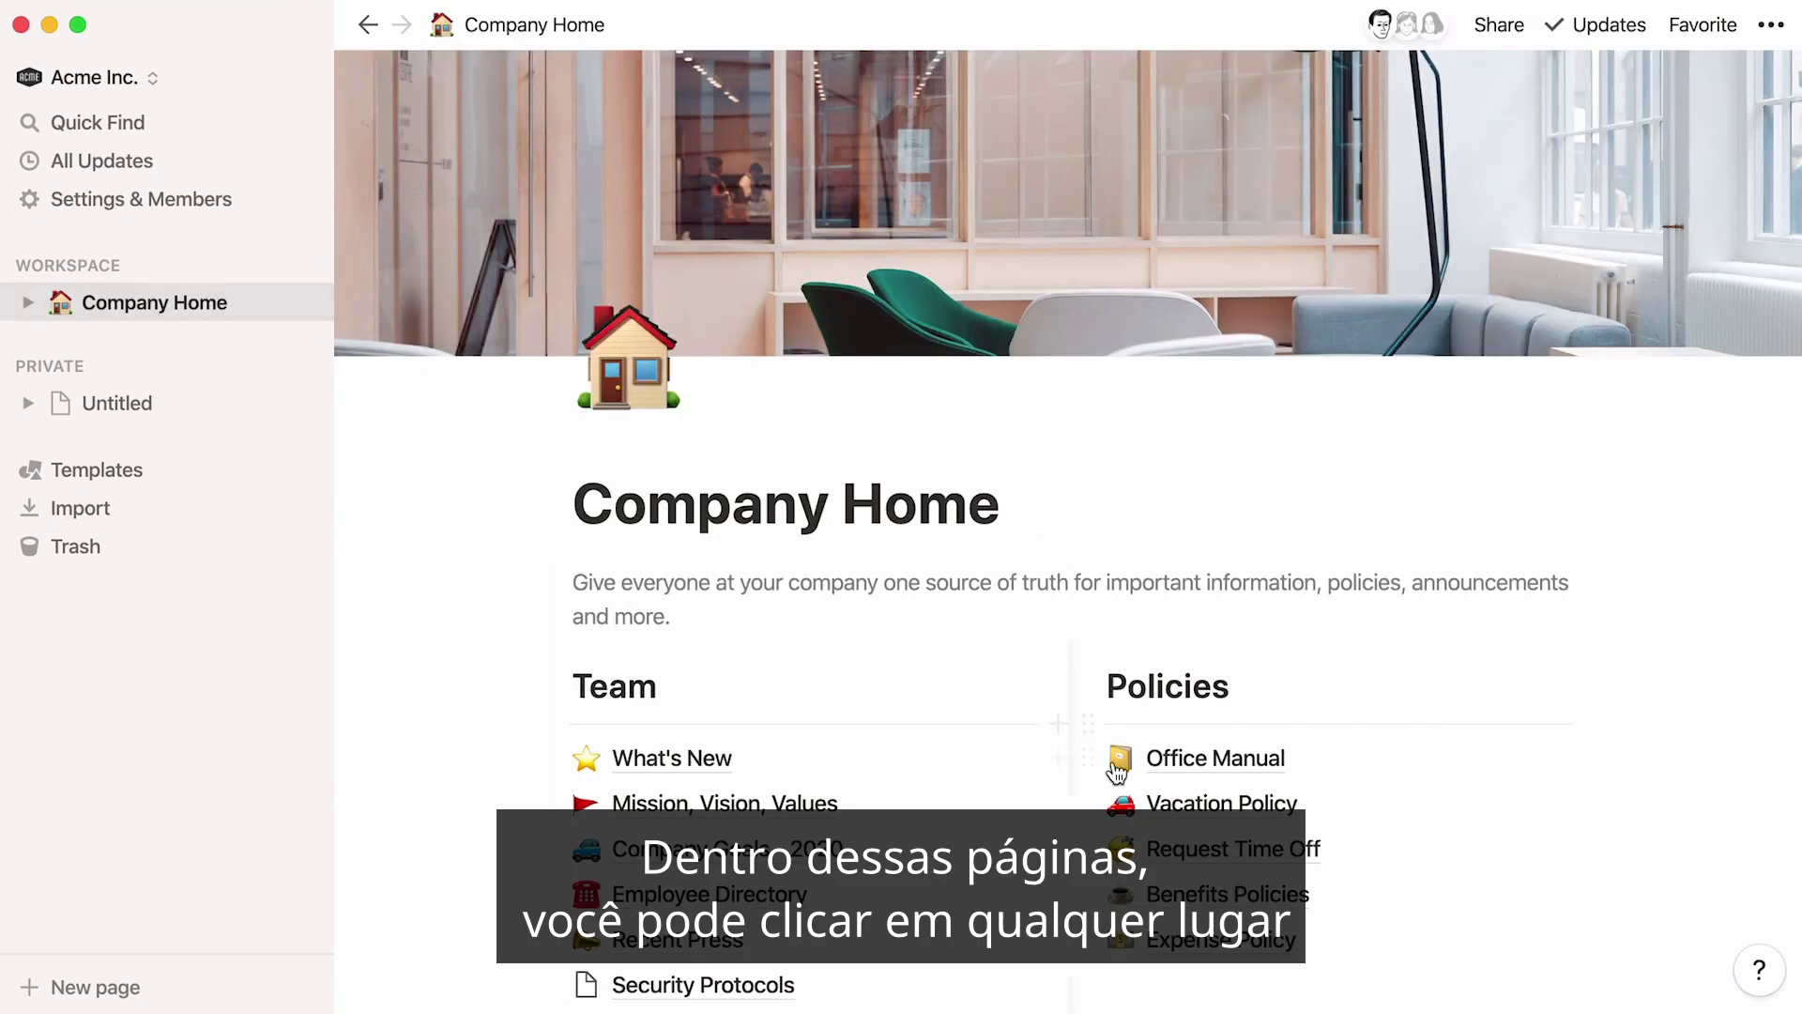
pyautogui.click(1132, 803)
pyautogui.click(1170, 405)
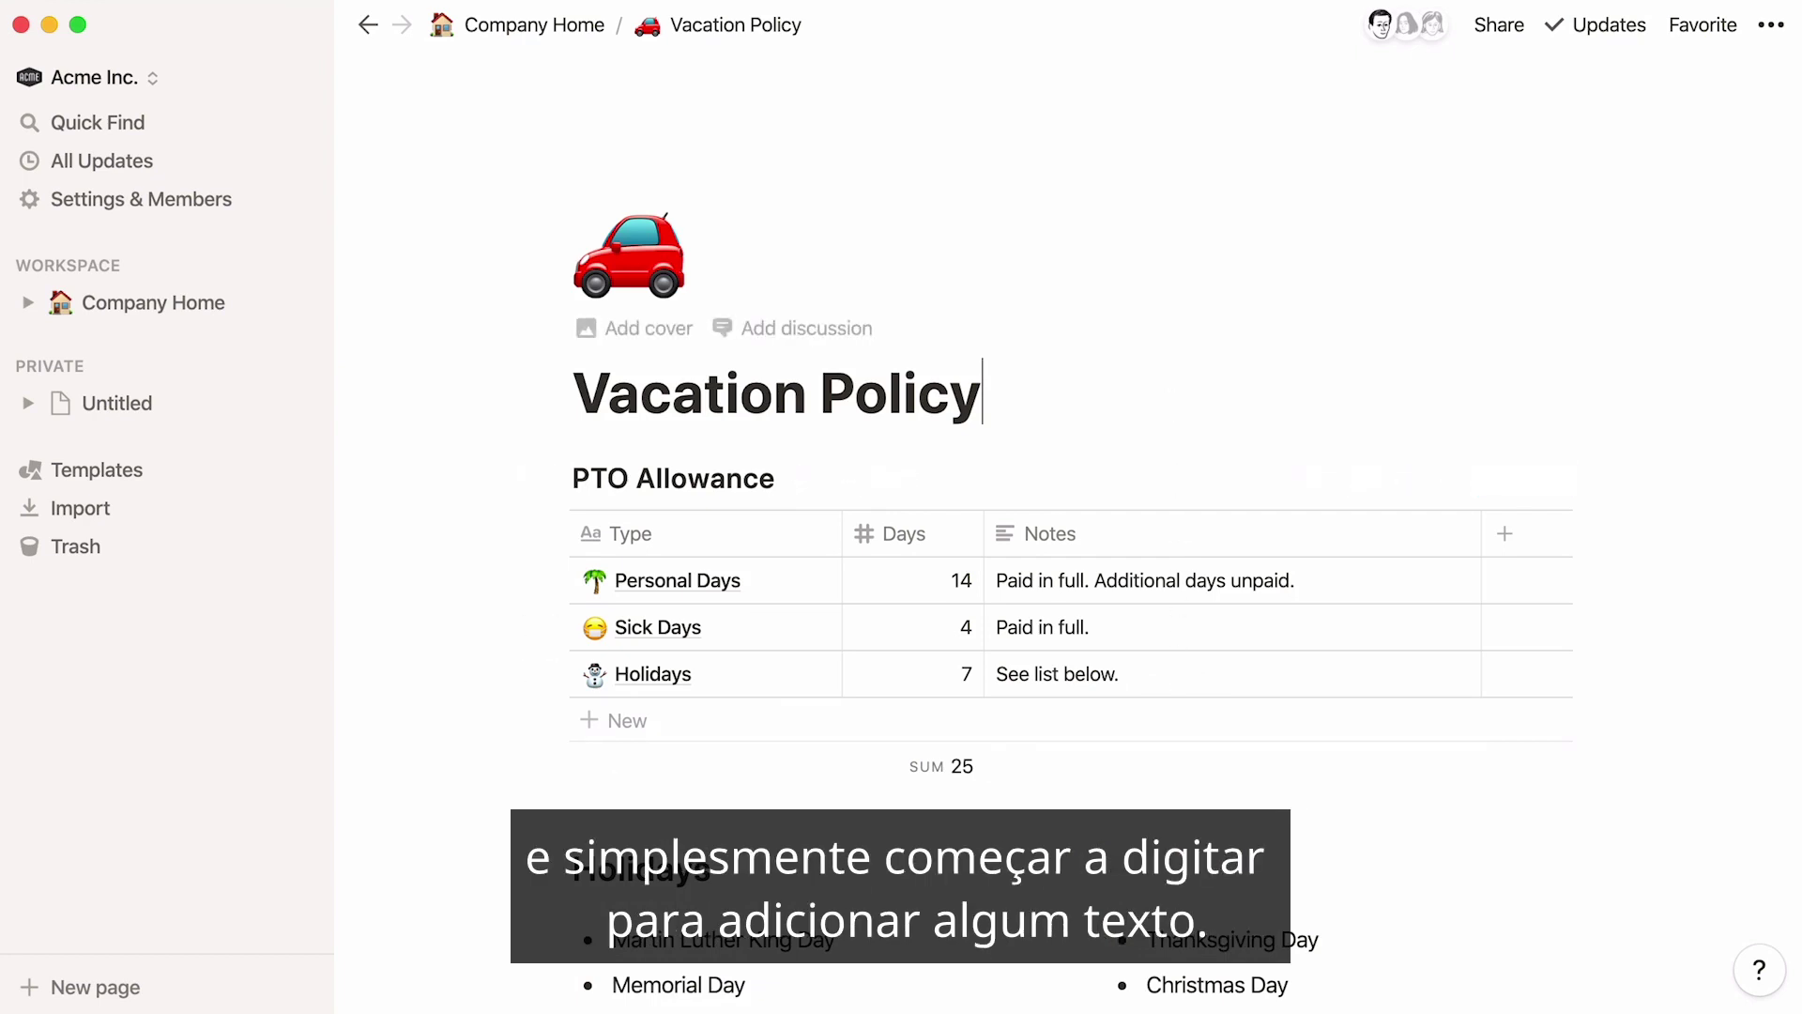
pyautogui.press('Return')
pyautogui.write('Every employee at Acme Corp starts with the PTO allowance outlined below.')
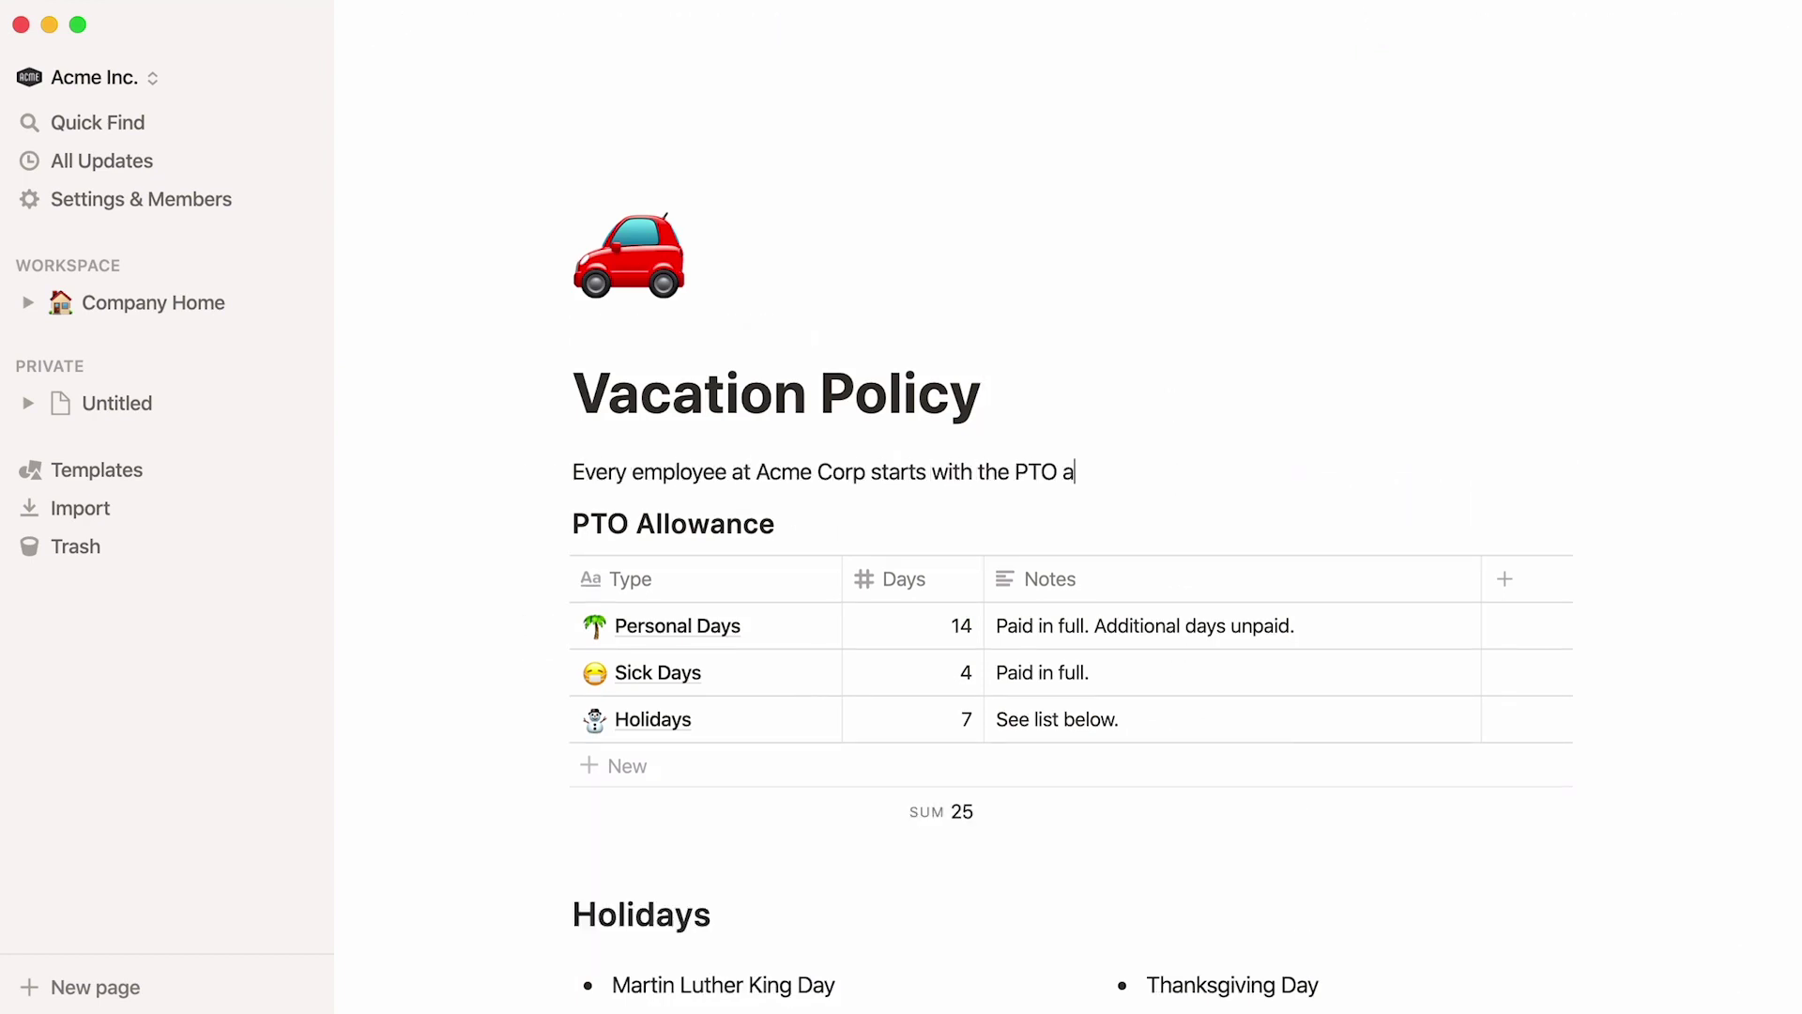
# Step: On a new line below the PTO Allowance table, search the block commands for image, video and pdf
pyautogui.click(680, 821)
pyautogui.write('/')
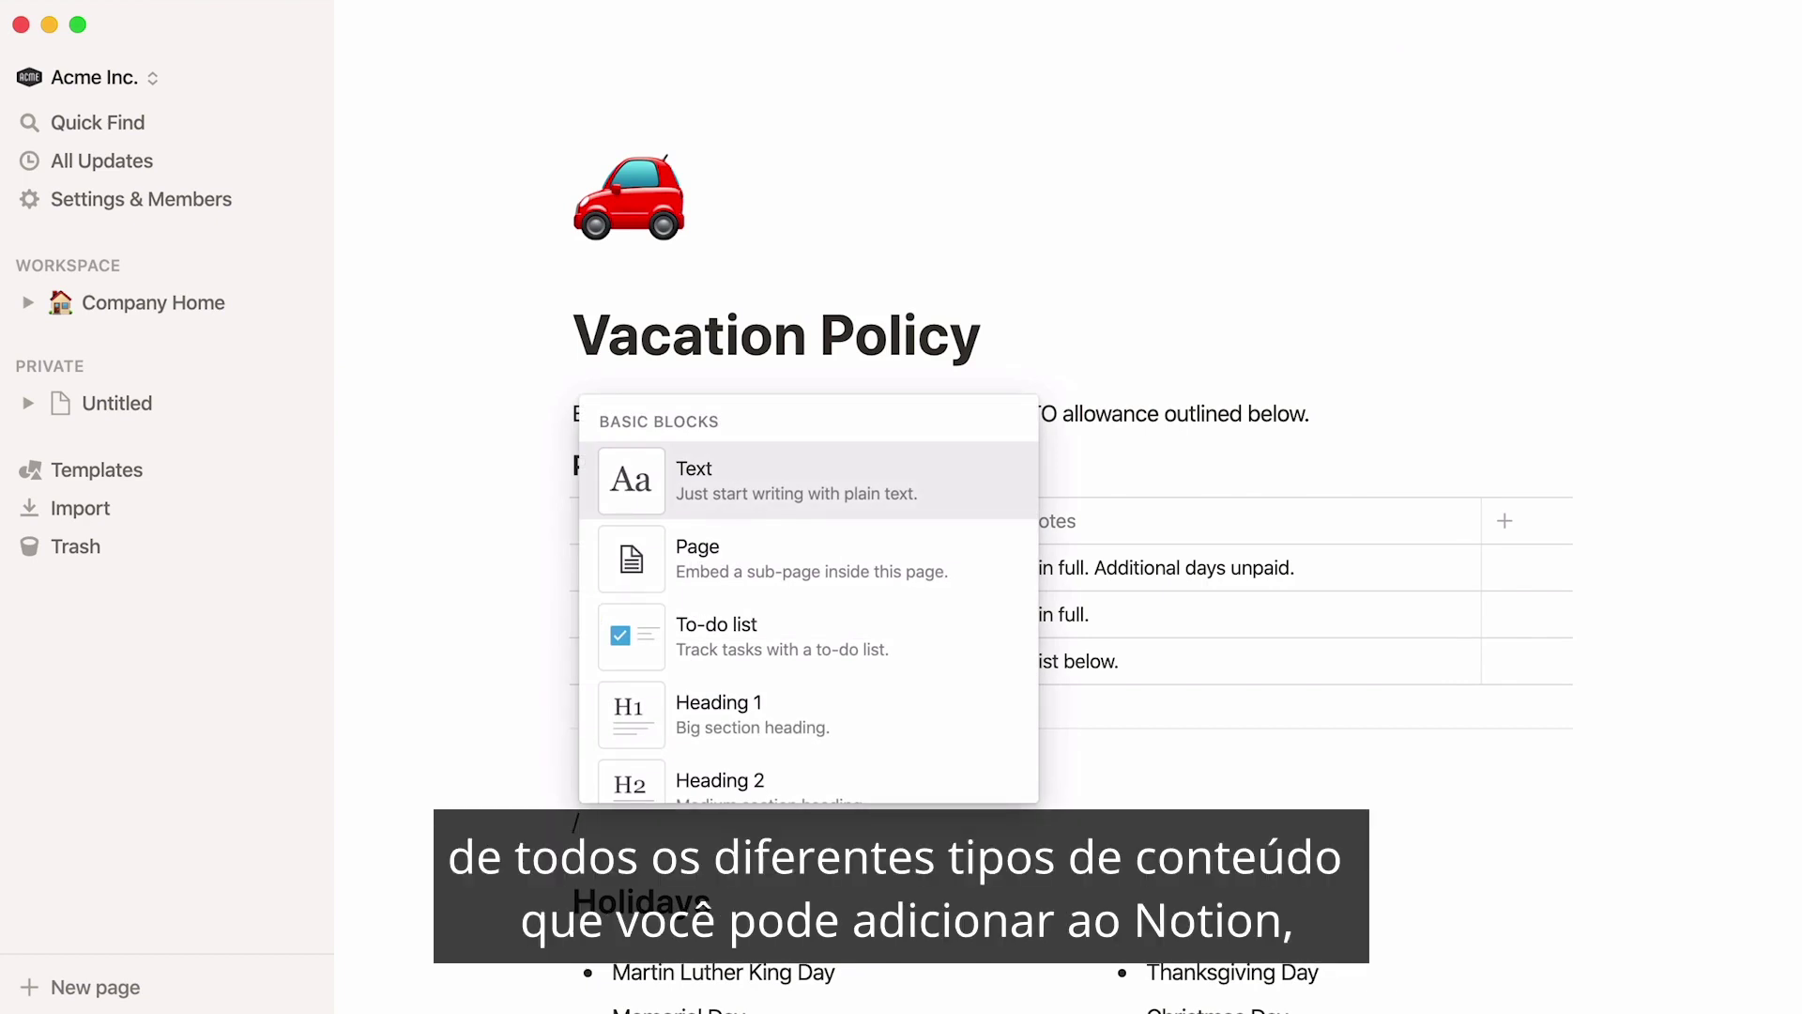
pyautogui.write('image')
pyautogui.press('BackSpace')
pyautogui.press('BackSpace')
pyautogui.press('BackSpace')
pyautogui.press('BackSpace')
pyautogui.press('BackSpace')
pyautogui.write('video')
pyautogui.press('BackSpace')
pyautogui.press('BackSpace')
pyautogui.press('BackSpace')
pyautogui.press('BackSpace')
pyautogui.press('BackSpace')
pyautogui.write('pdf')
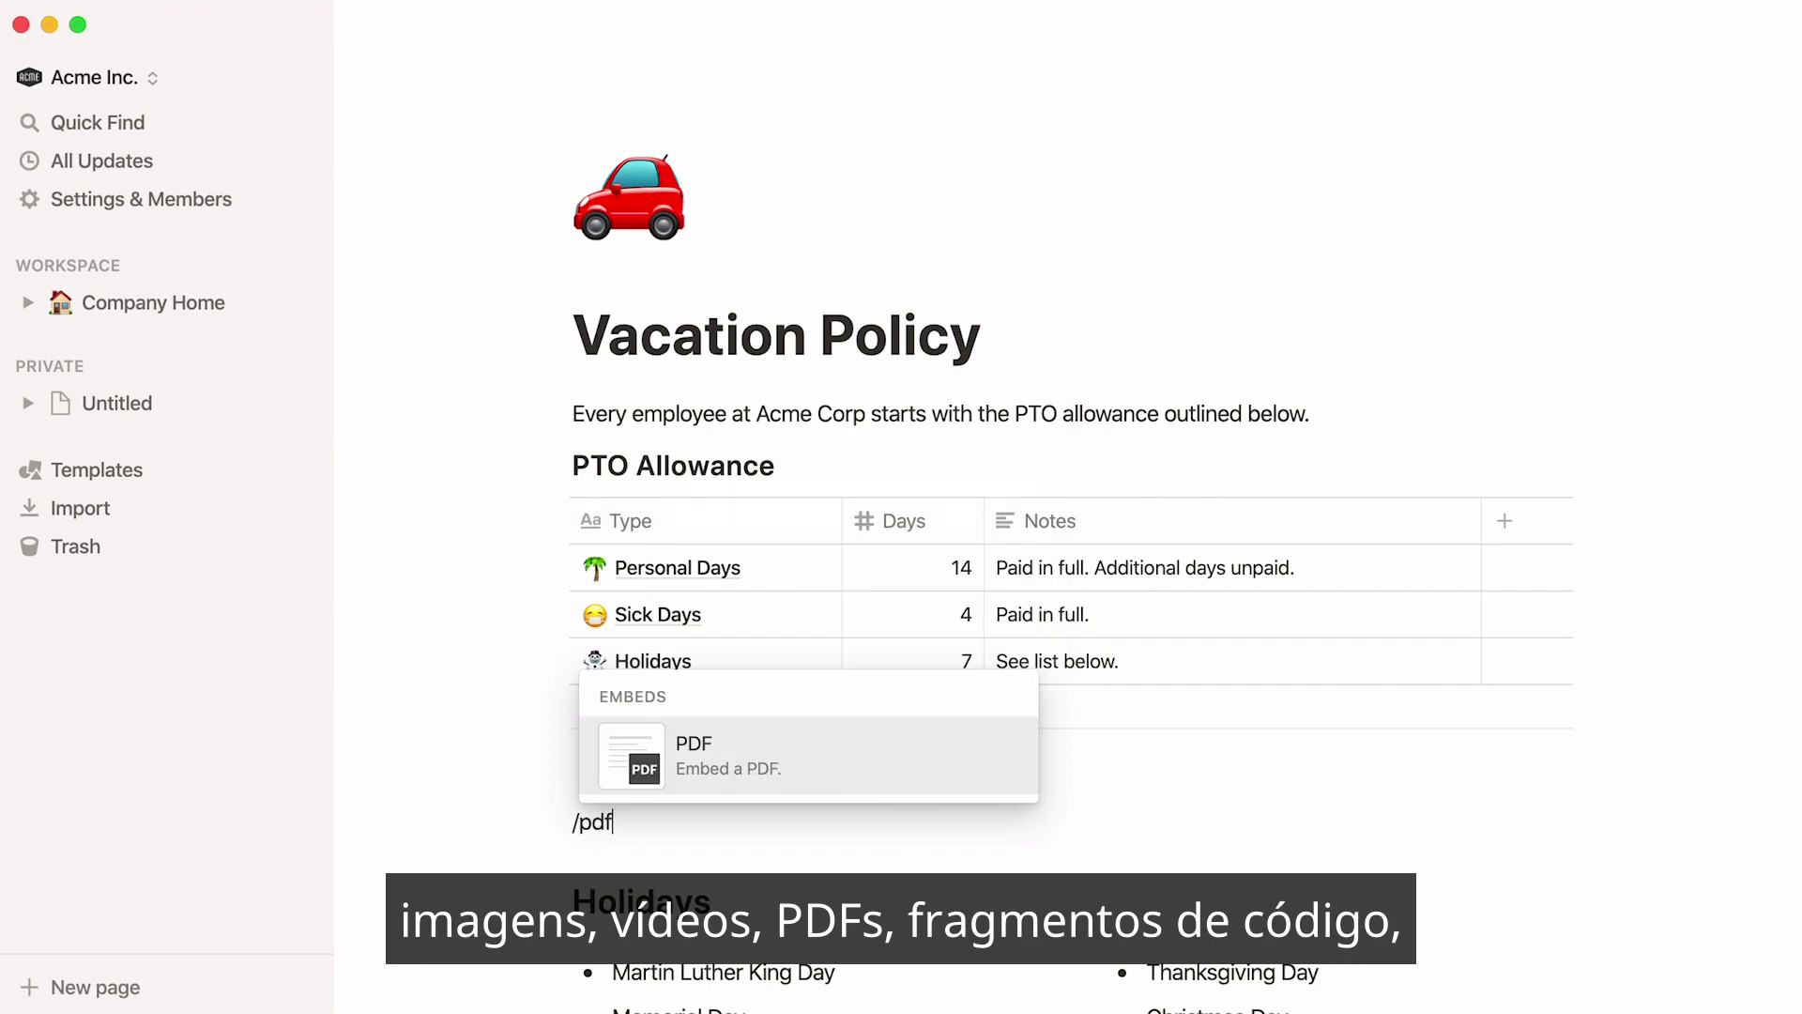
# Step: Search the block commands for code, to-do and calendar on the same line
pyautogui.press('BackSpace')
pyautogui.press('BackSpace')
pyautogui.press('BackSpace')
pyautogui.write('code')
pyautogui.press('BackSpace')
pyautogui.press('BackSpace')
pyautogui.press('BackSpace')
pyautogui.press('BackSpace')
pyautogui.write('to-do')
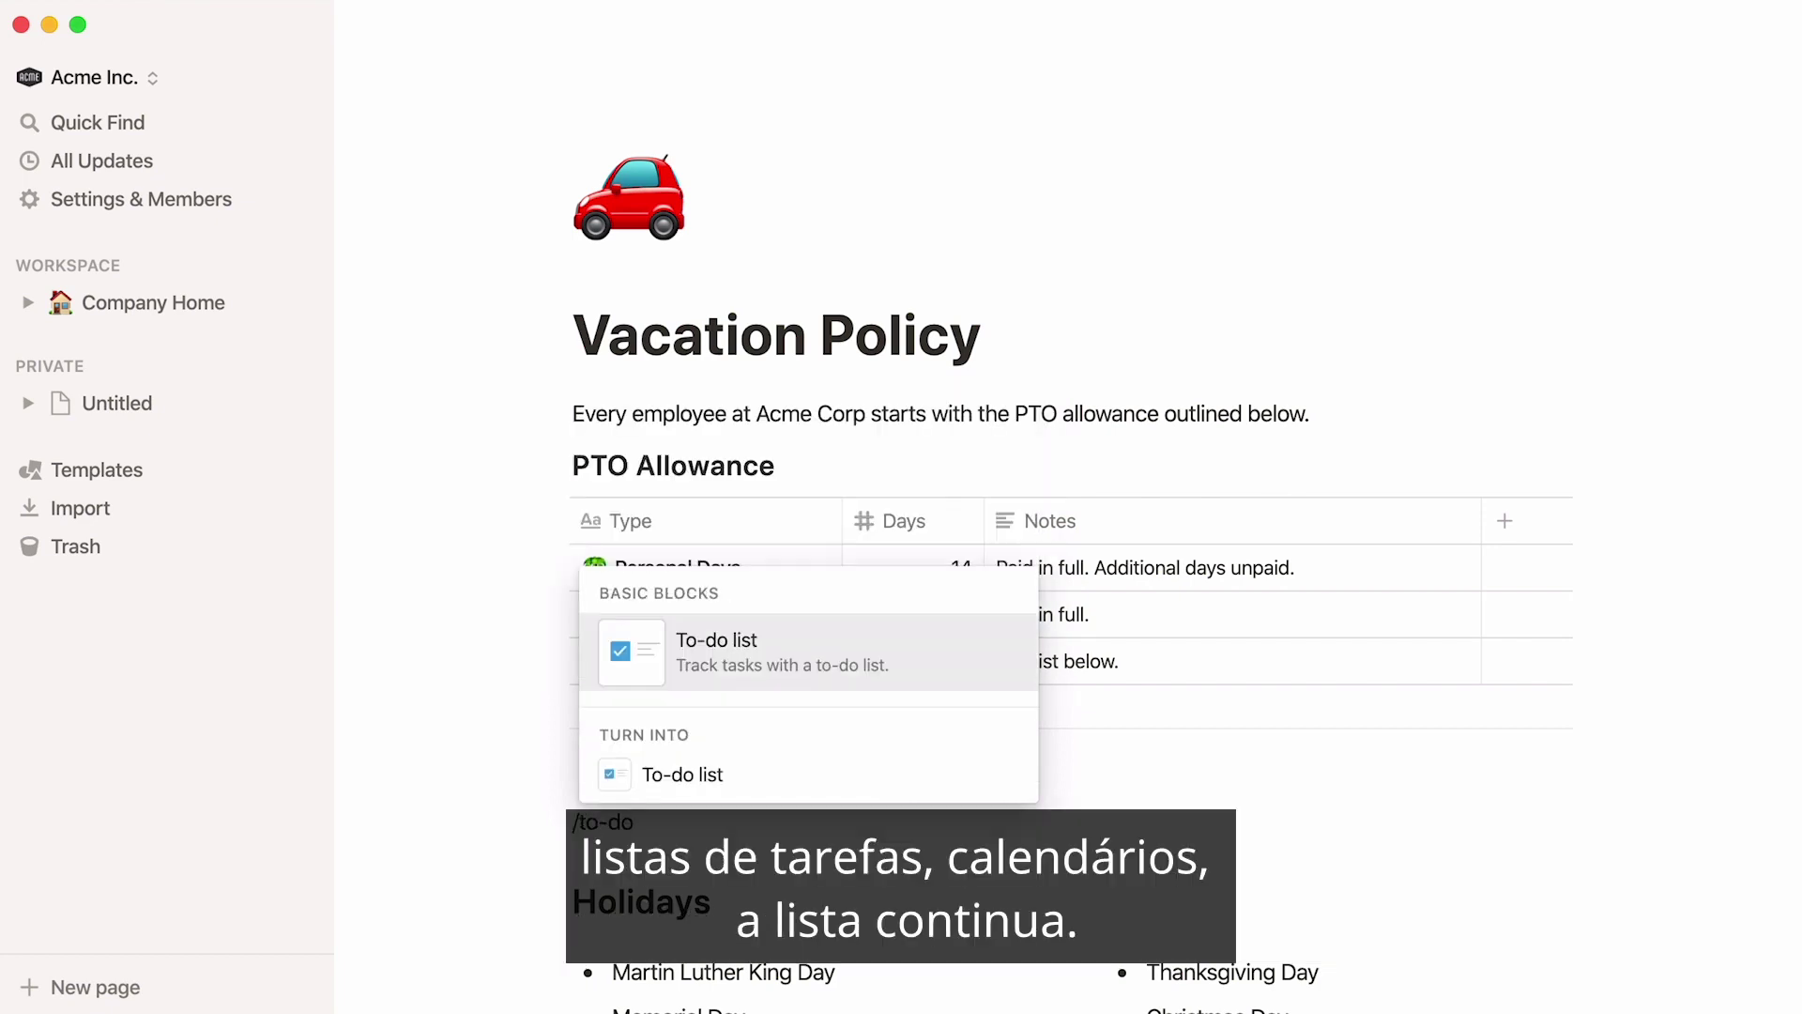
pyautogui.press('BackSpace')
pyautogui.press('BackSpace')
pyautogui.press('BackSpace')
pyautogui.press('BackSpace')
pyautogui.press('BackSpace')
pyautogui.write('calendar')
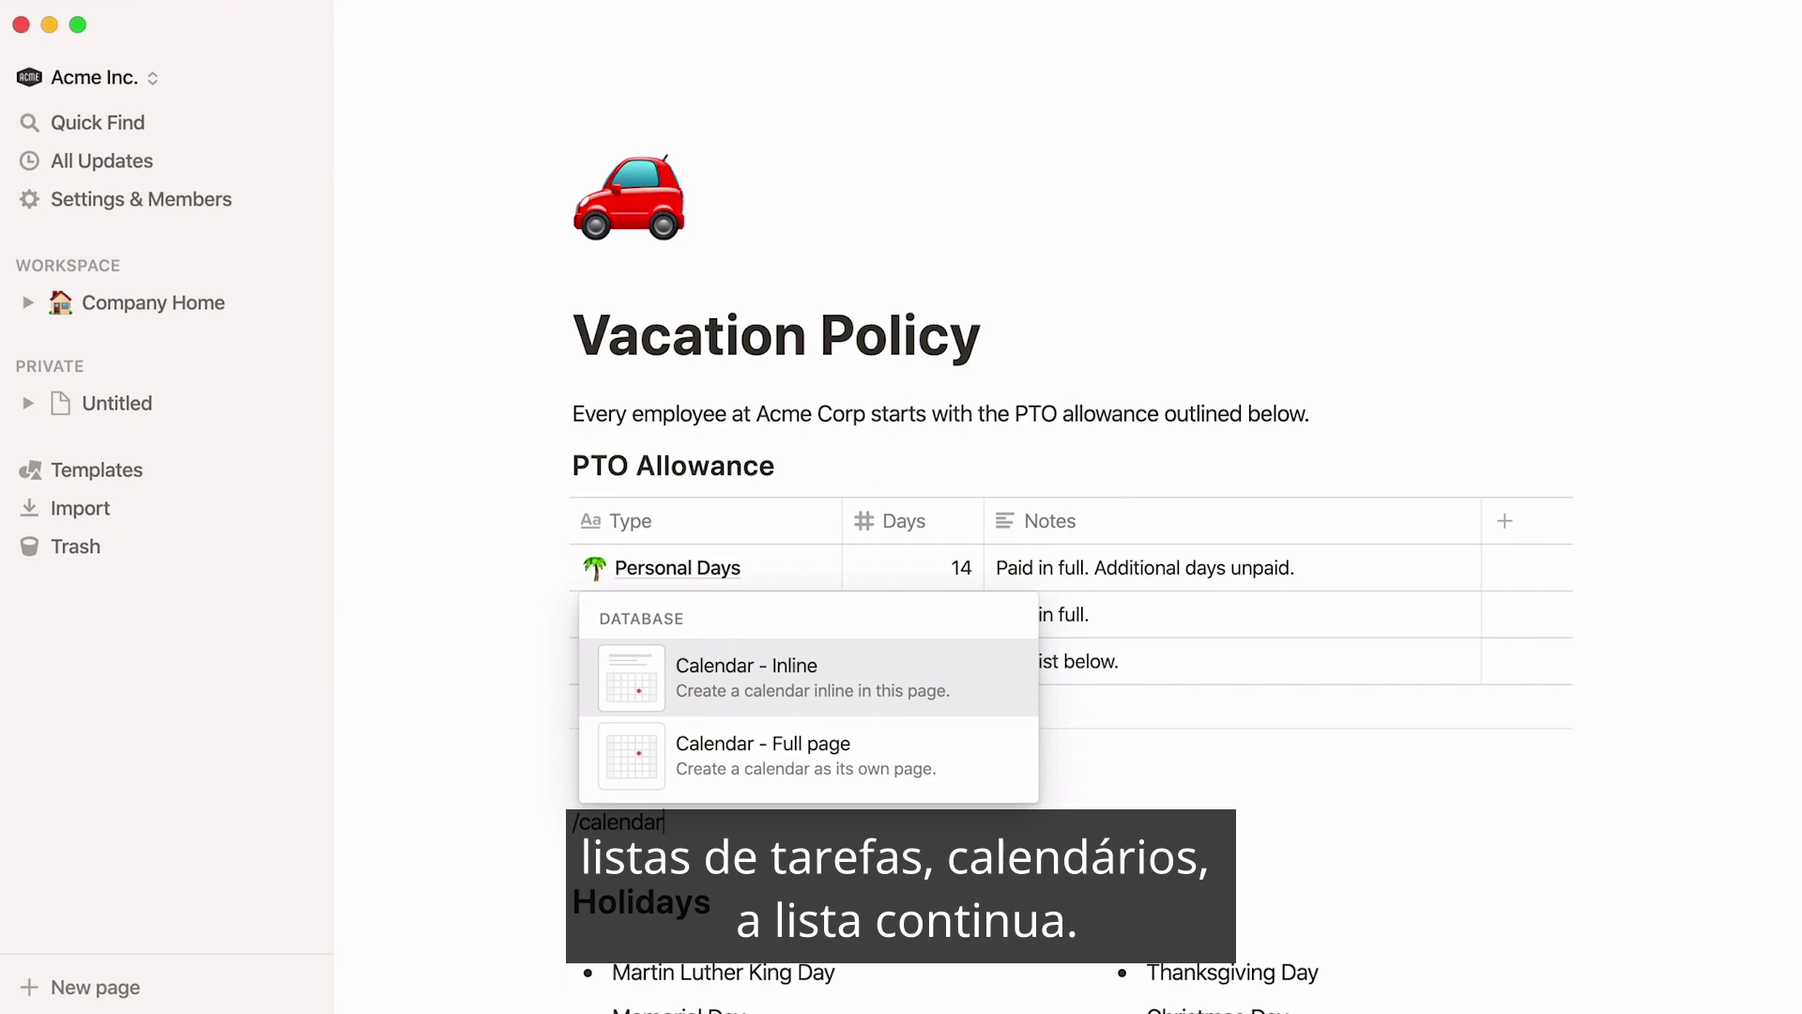
# Step: Clear the calendar block command and remove the empty line below the PTO Allowance table
pyautogui.press('BackSpace')
pyautogui.press('BackSpace')
pyautogui.press('BackSpace')
pyautogui.press('BackSpace')
pyautogui.press('BackSpace')
pyautogui.press('BackSpace')
pyautogui.press('BackSpace')
pyautogui.press('BackSpace')
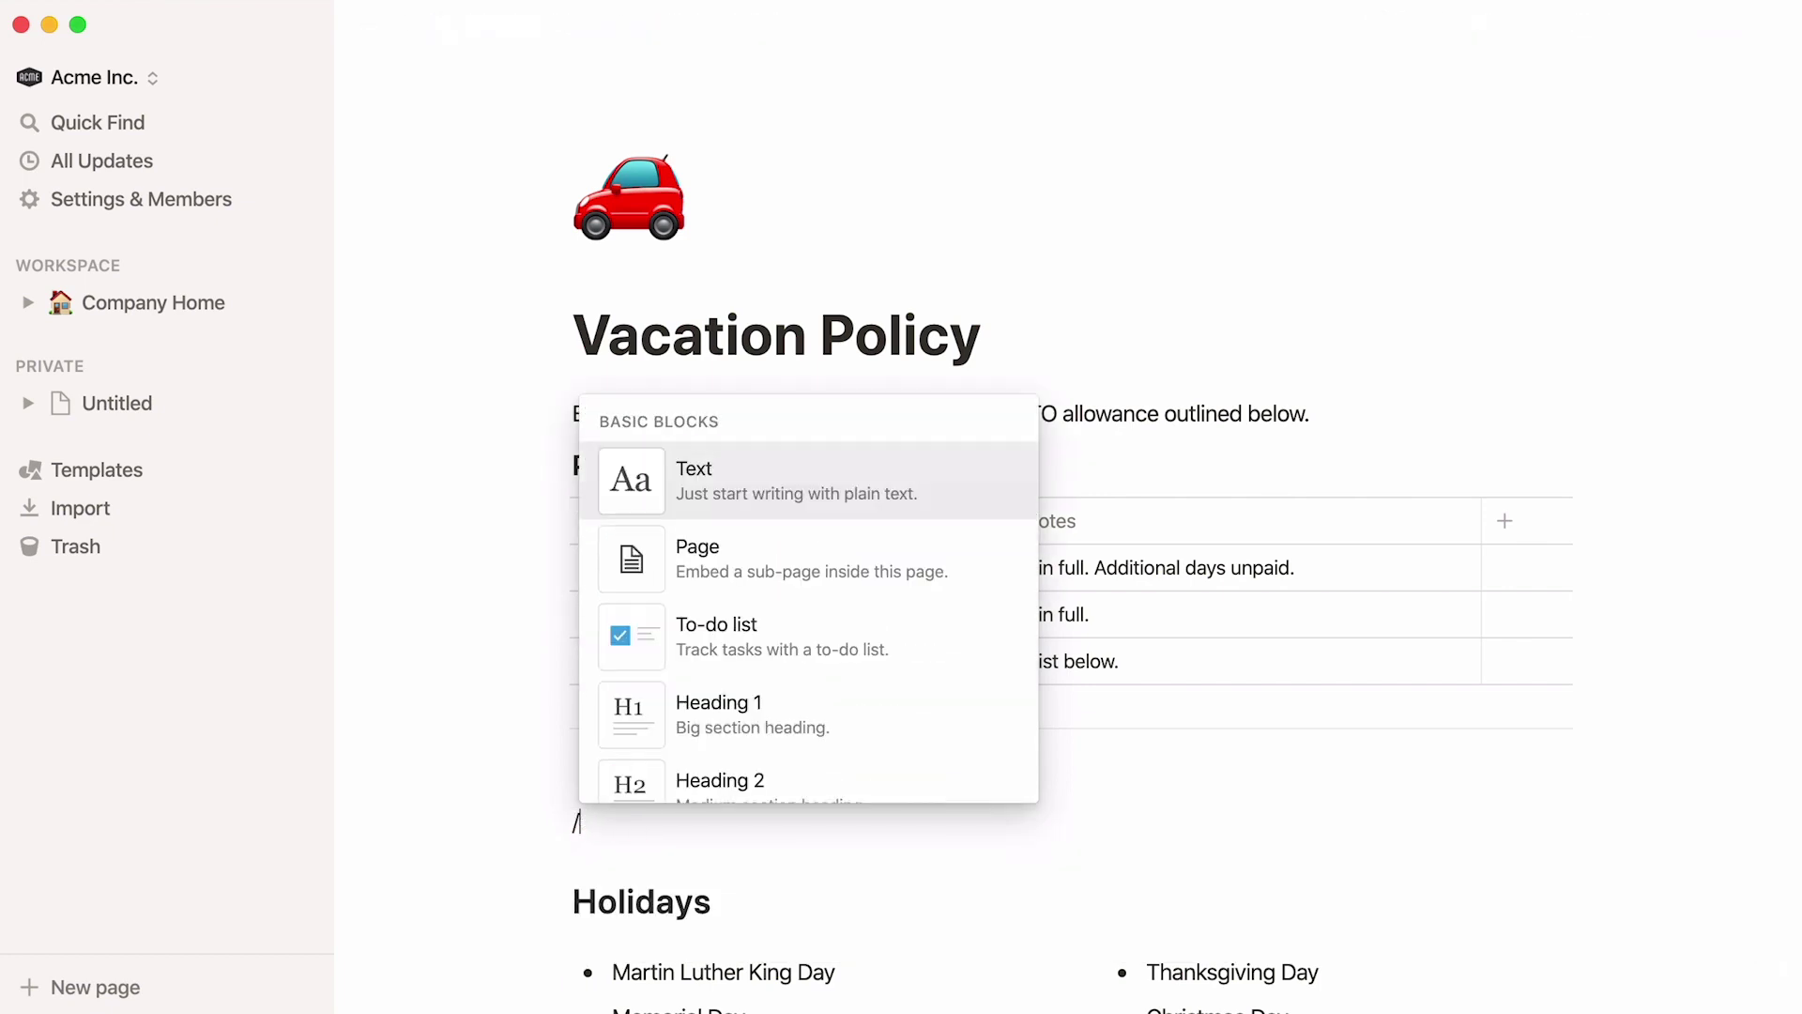
pyautogui.press('BackSpace')
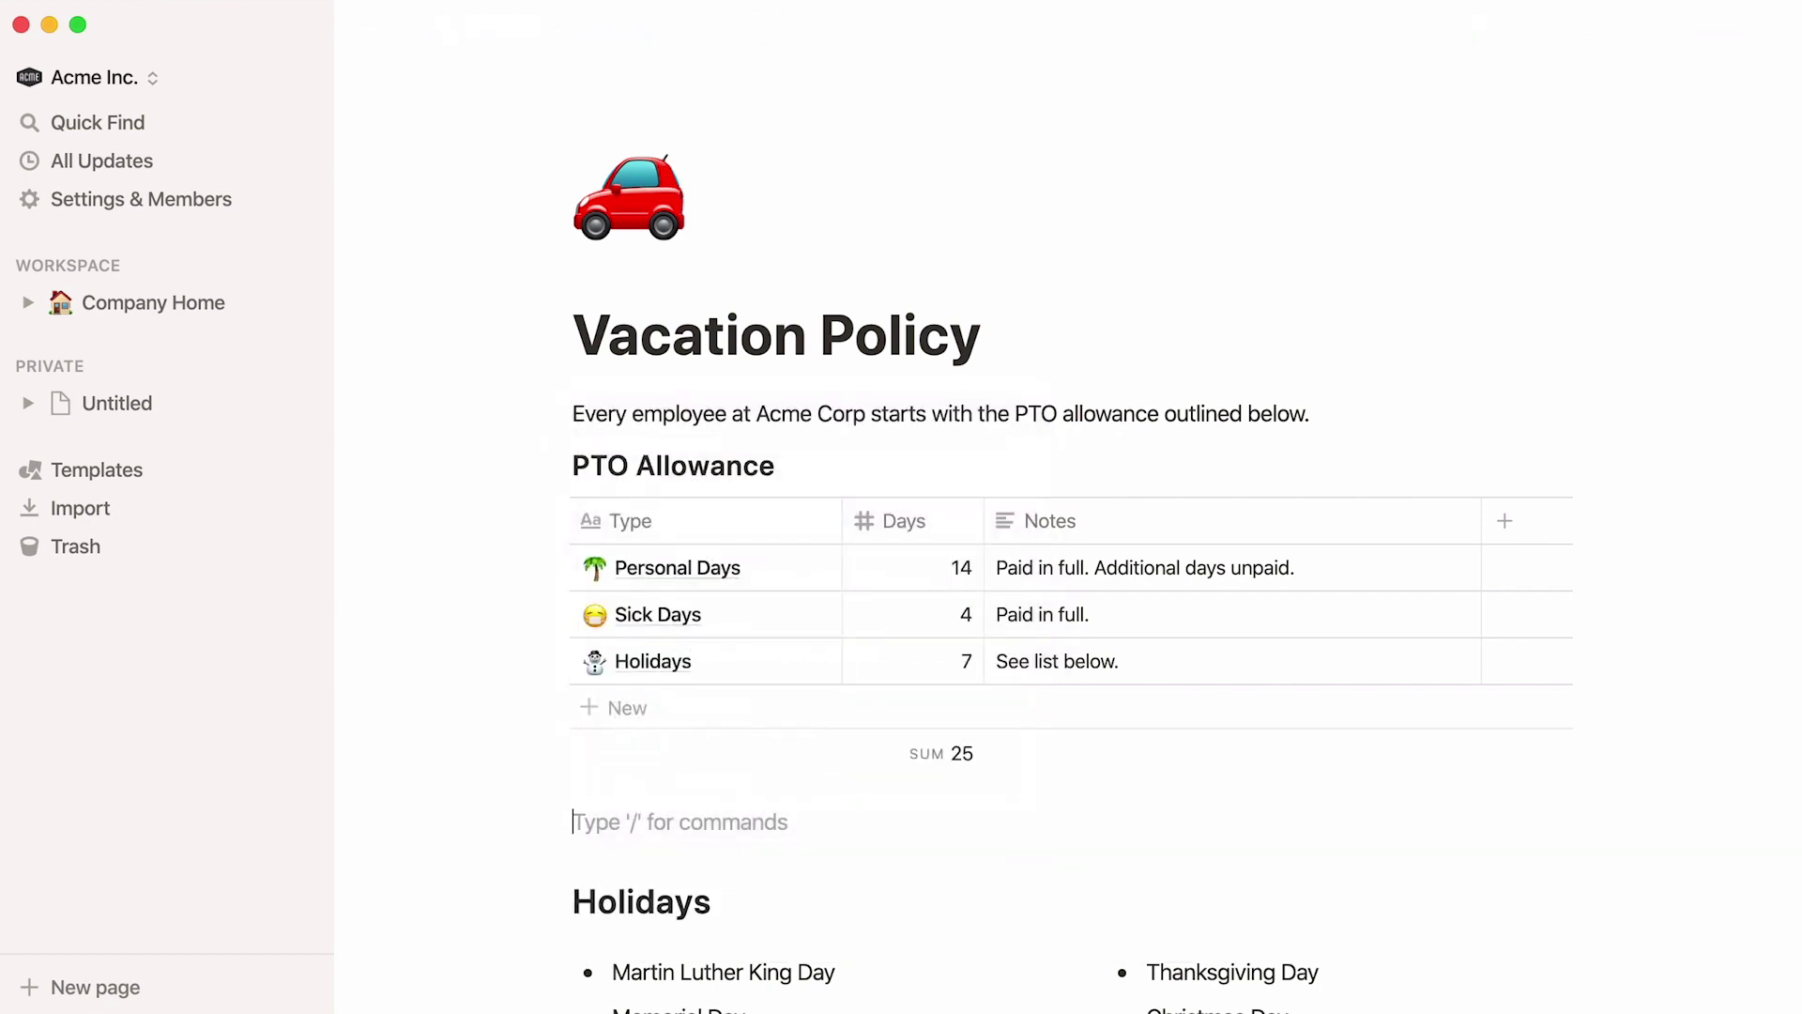
pyautogui.press('BackSpace')
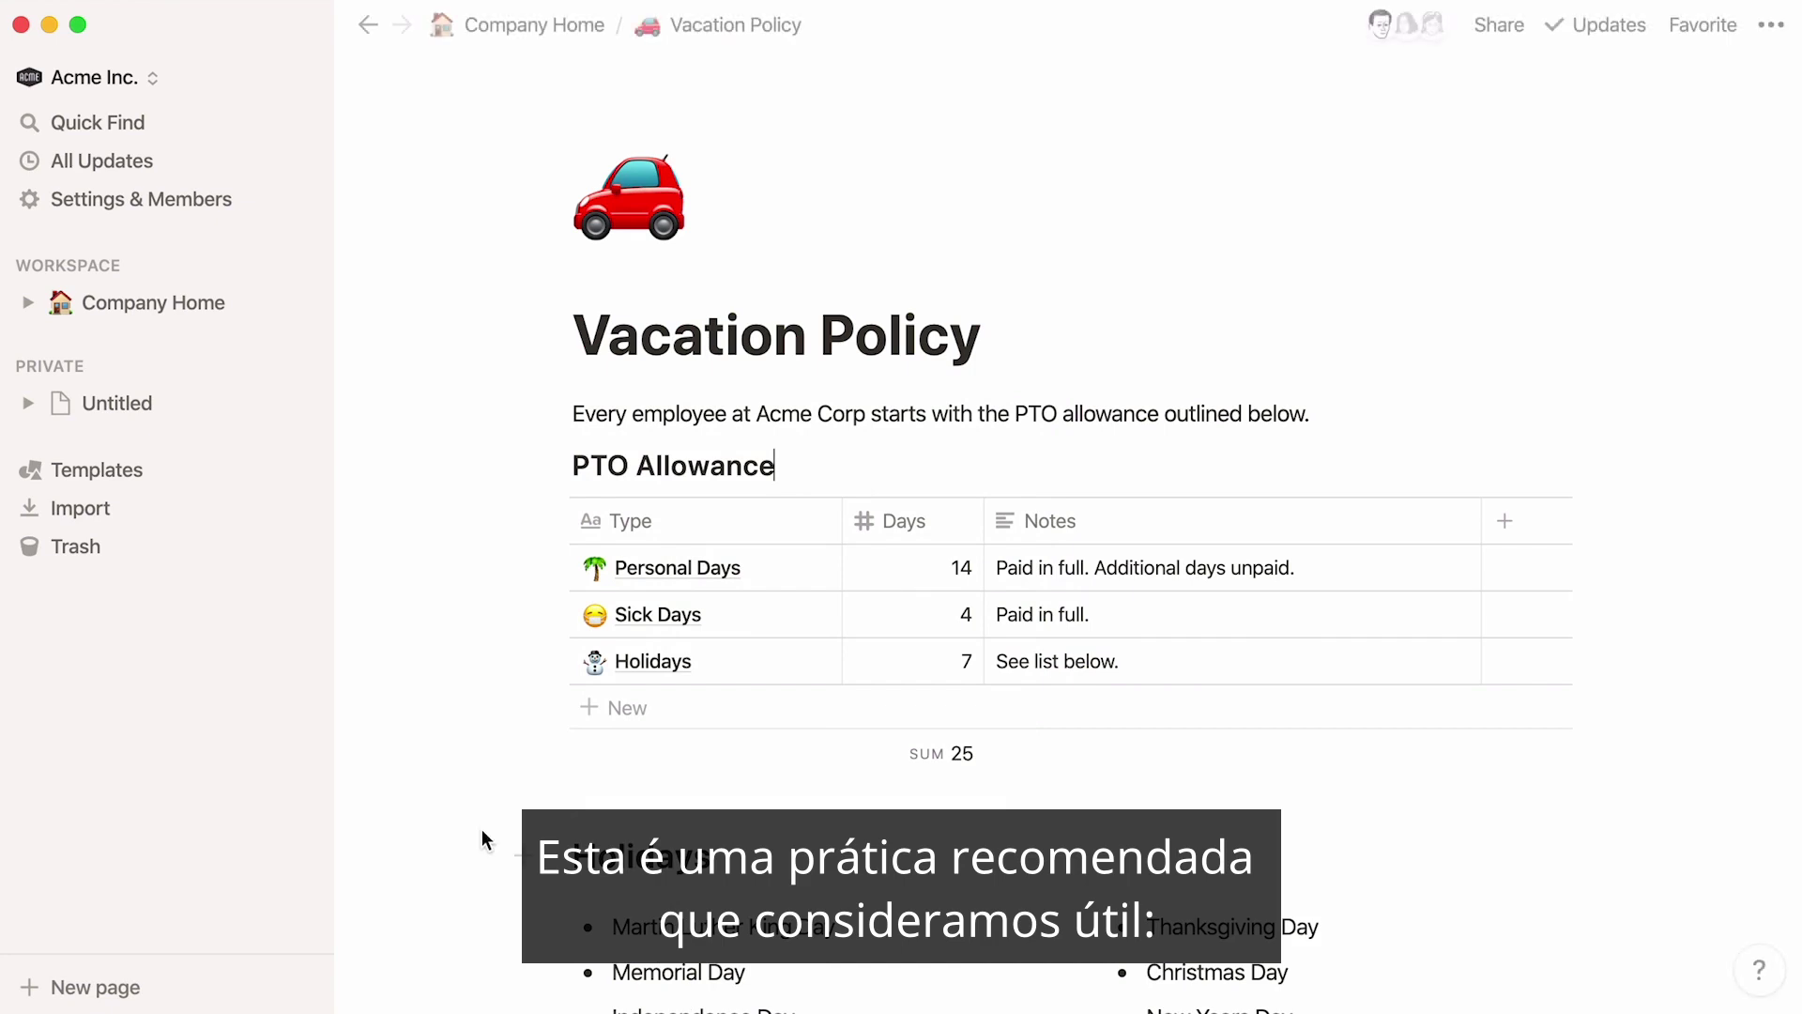
# Step: Insert a callout block above the introductory sentence on the Vacation Policy page
pyautogui.press('Up')
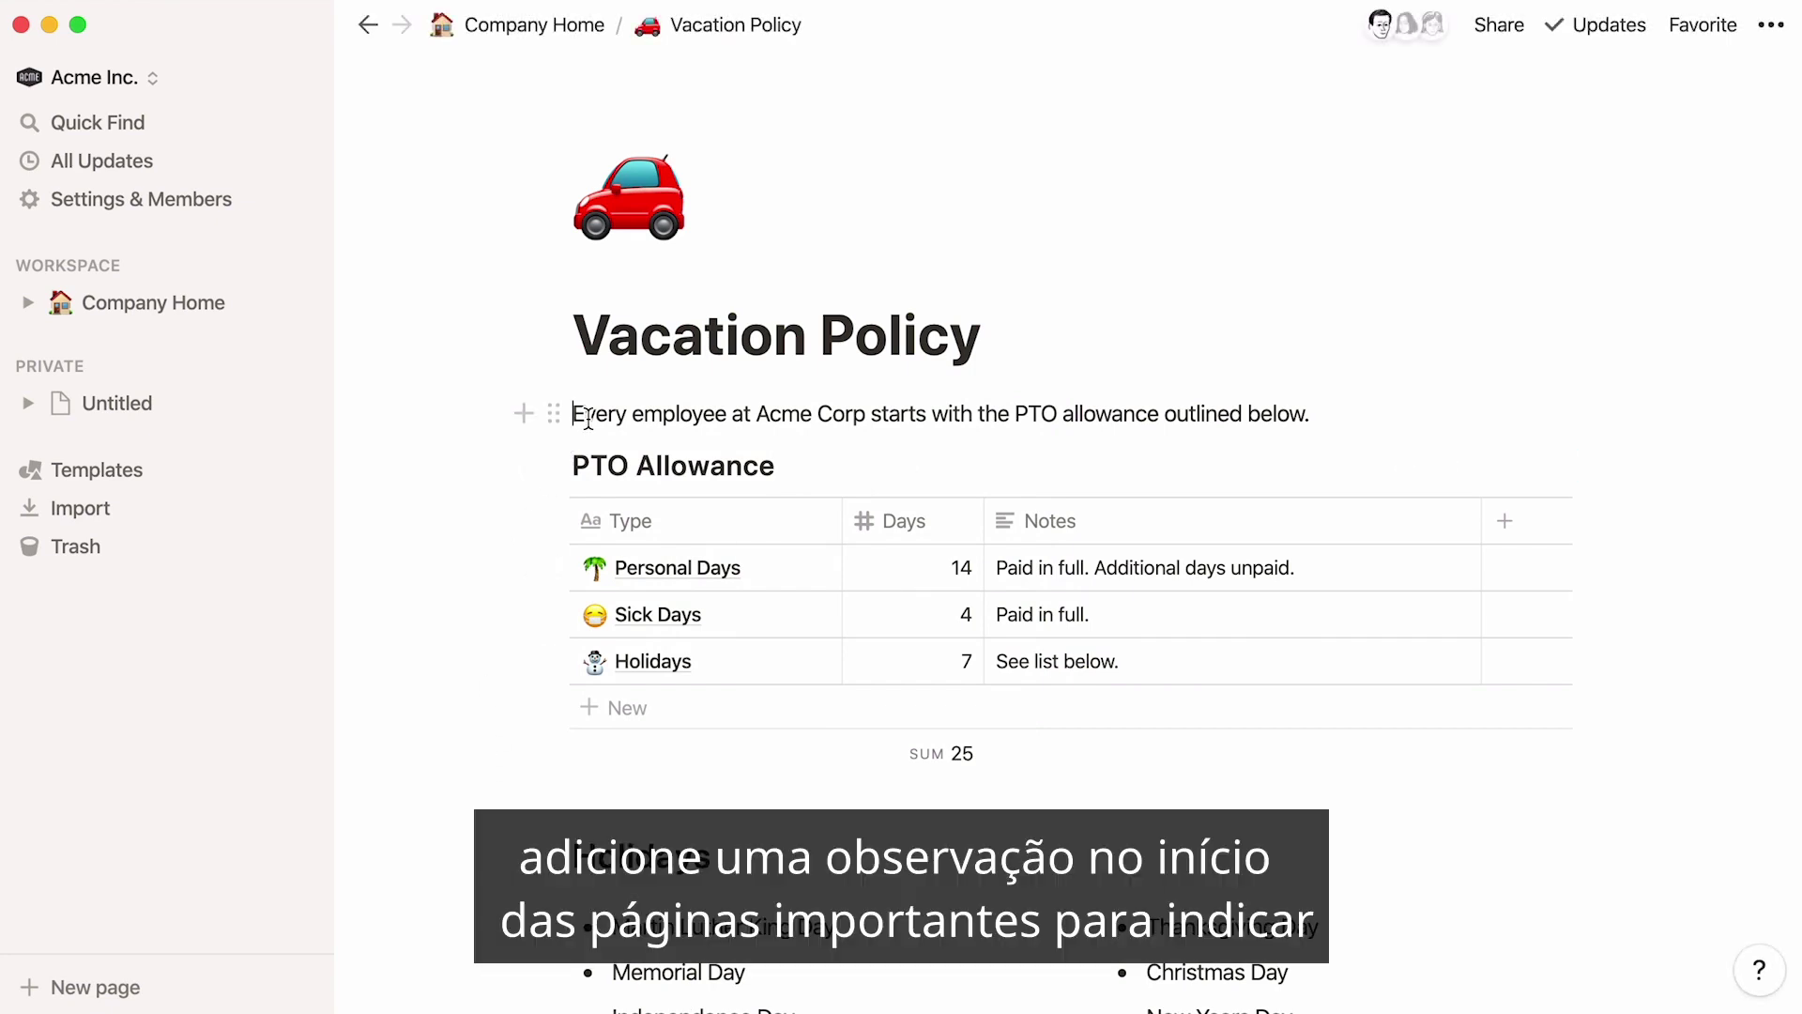
pyautogui.press('Return')
pyautogui.press('Up')
pyautogui.write('/')
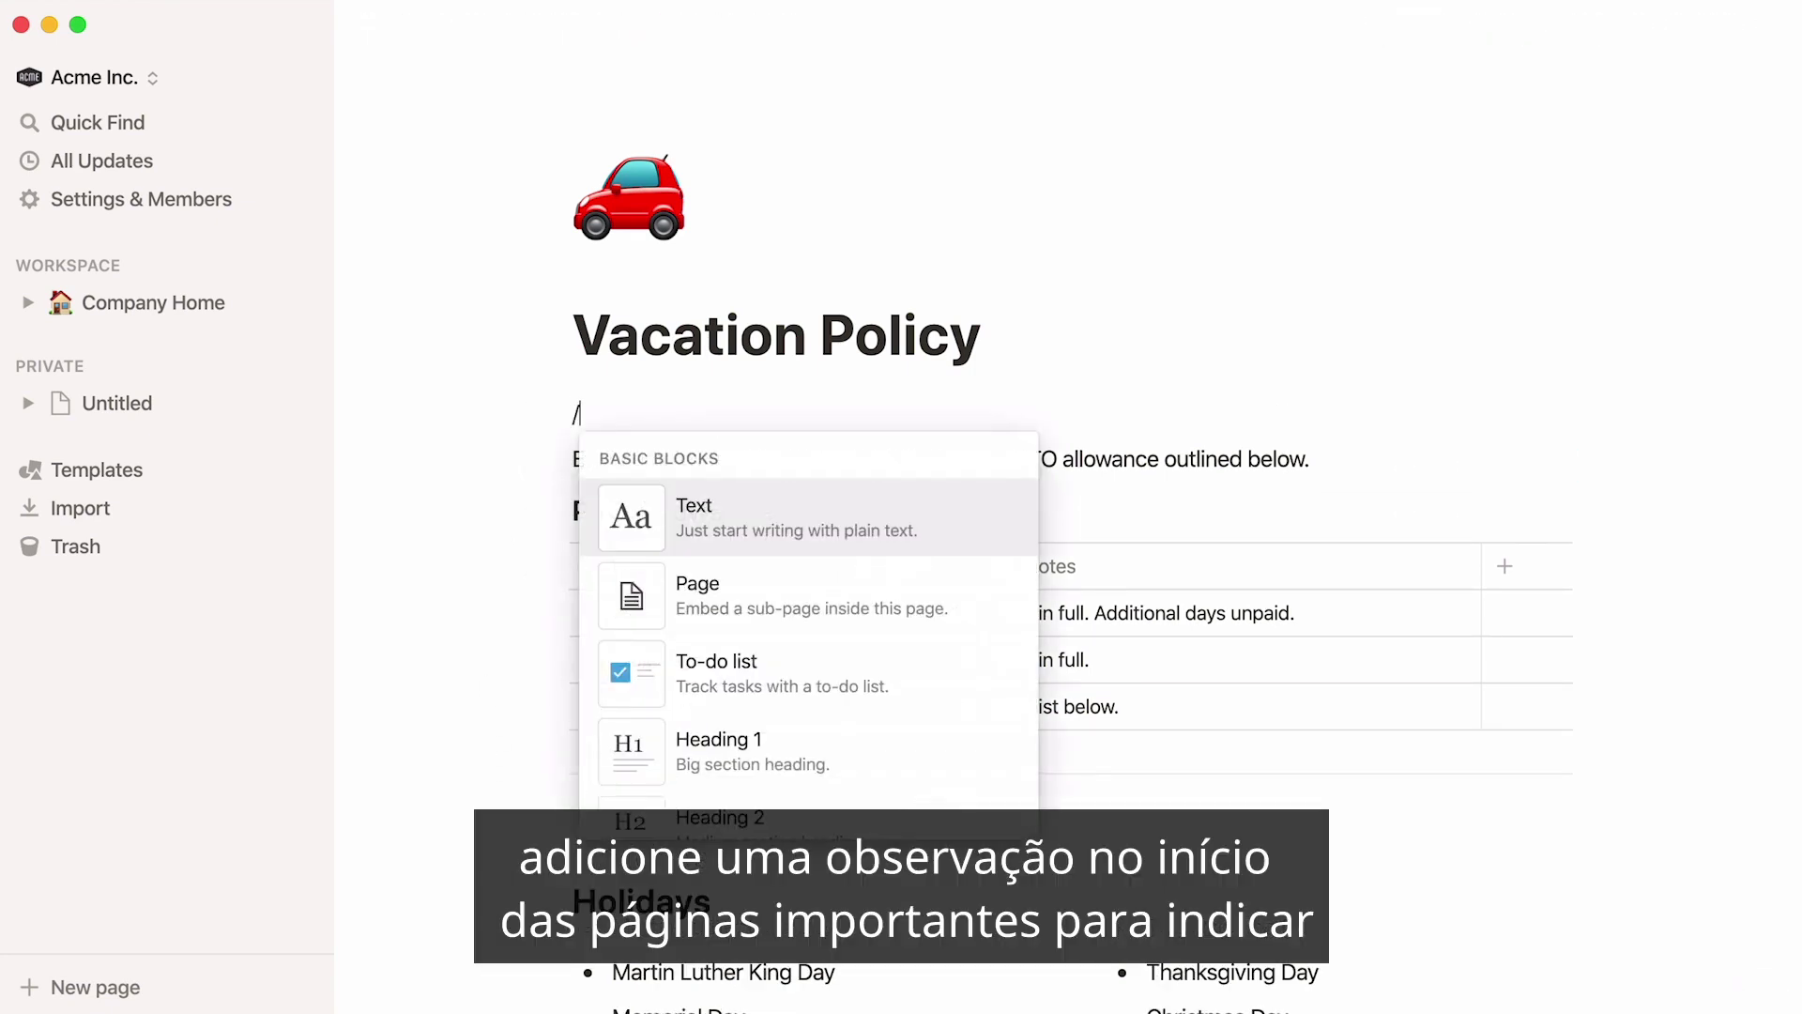
pyautogui.write('callou')
pyautogui.press('Return')
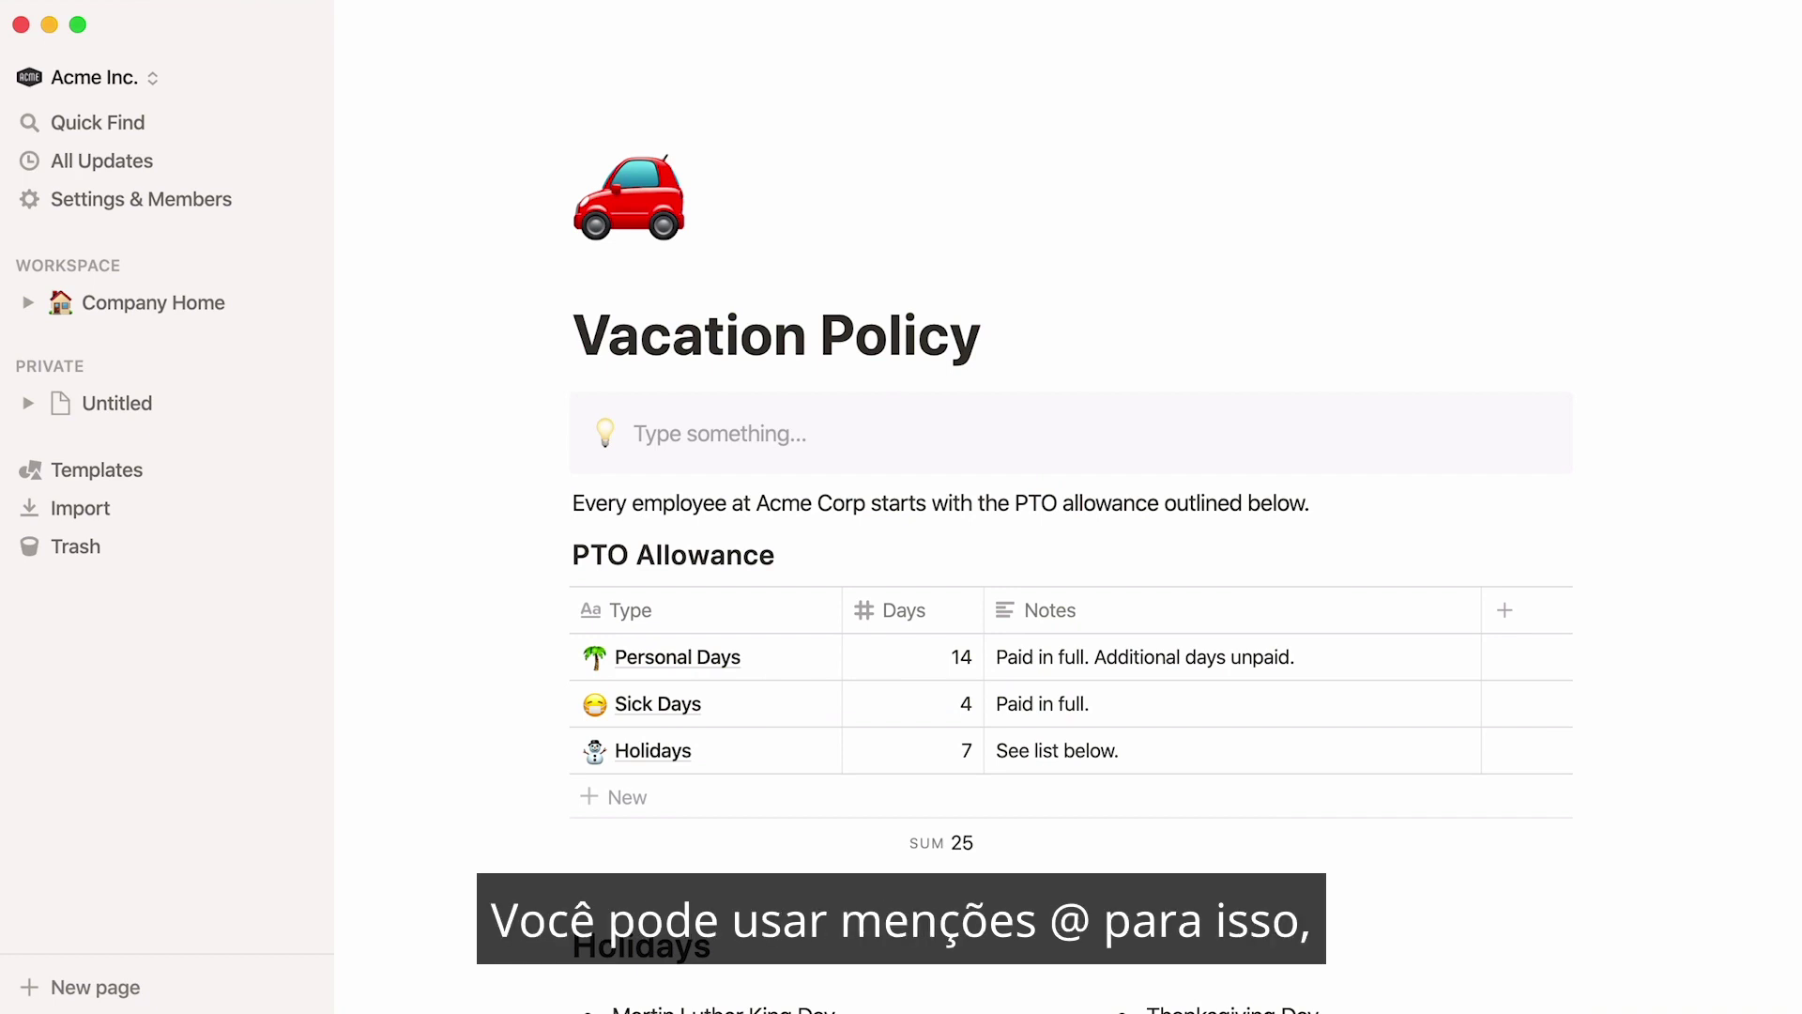
# Step: In the callout, mention the responsible team member, followed by "last updated", a date mention for April 3, 2020 and a period
pyautogui.write('@edg')
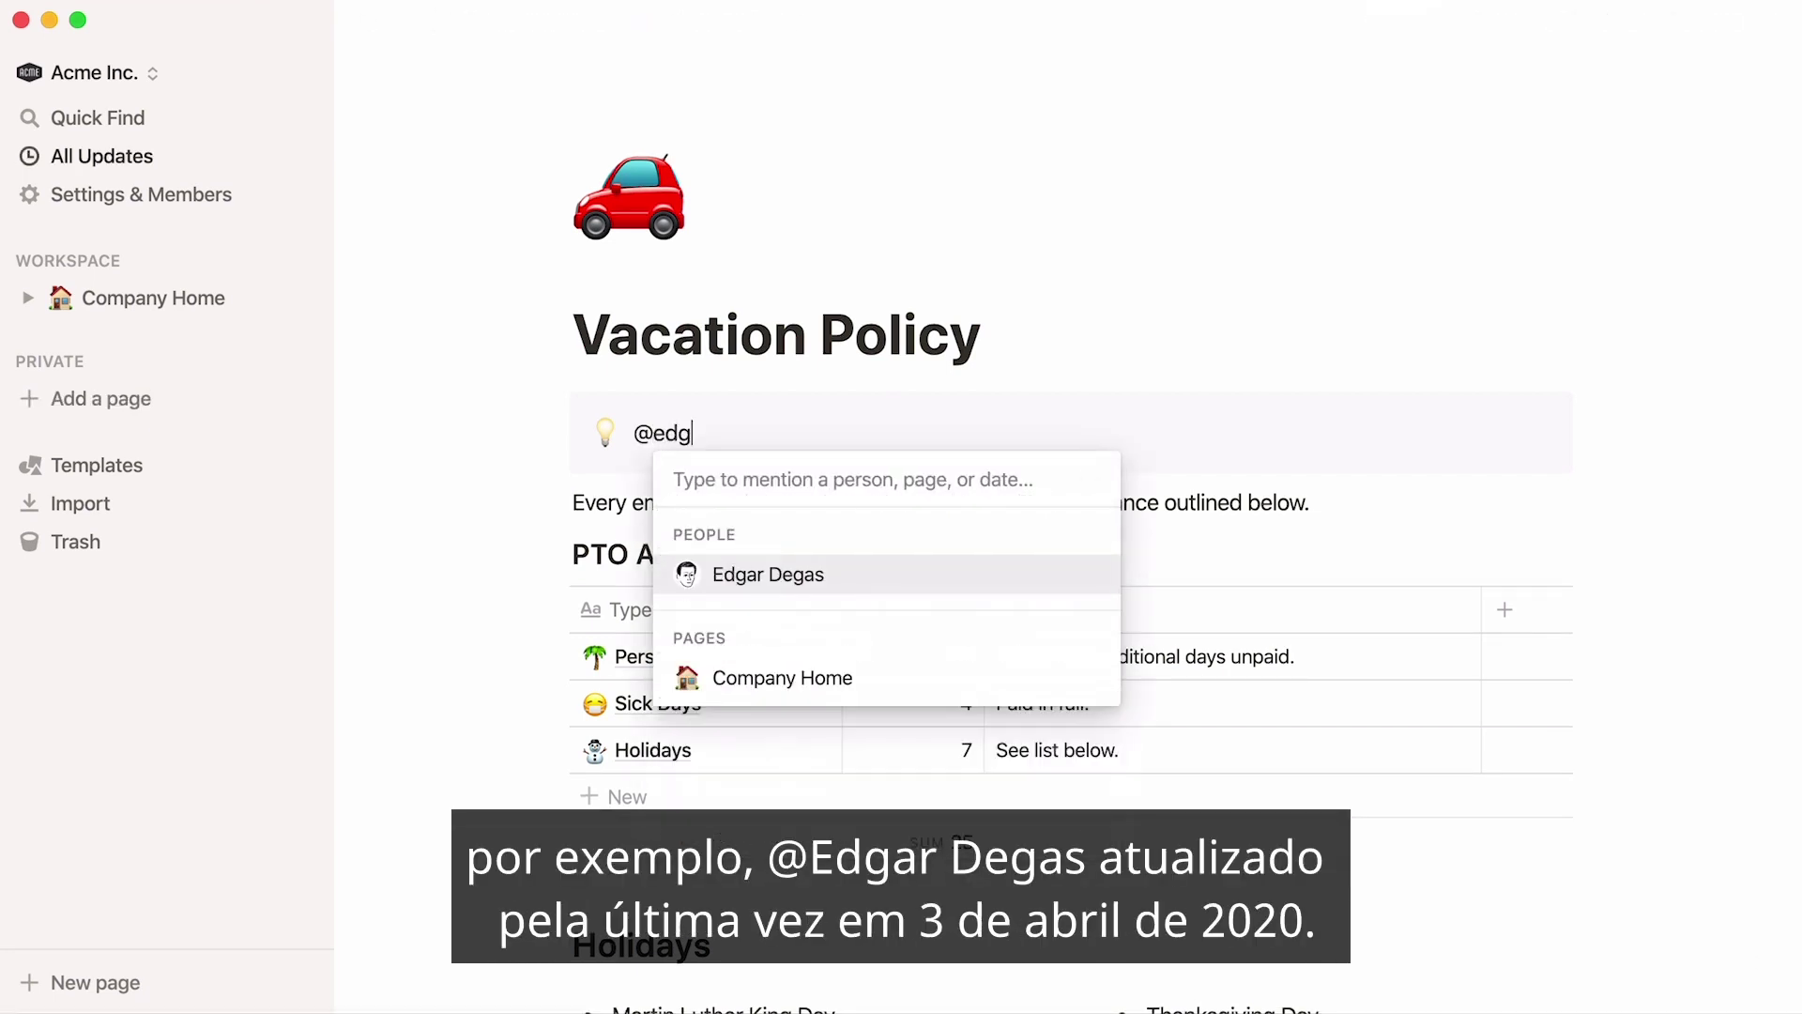
pyautogui.press('Return')
pyautogui.write('last updated @April')
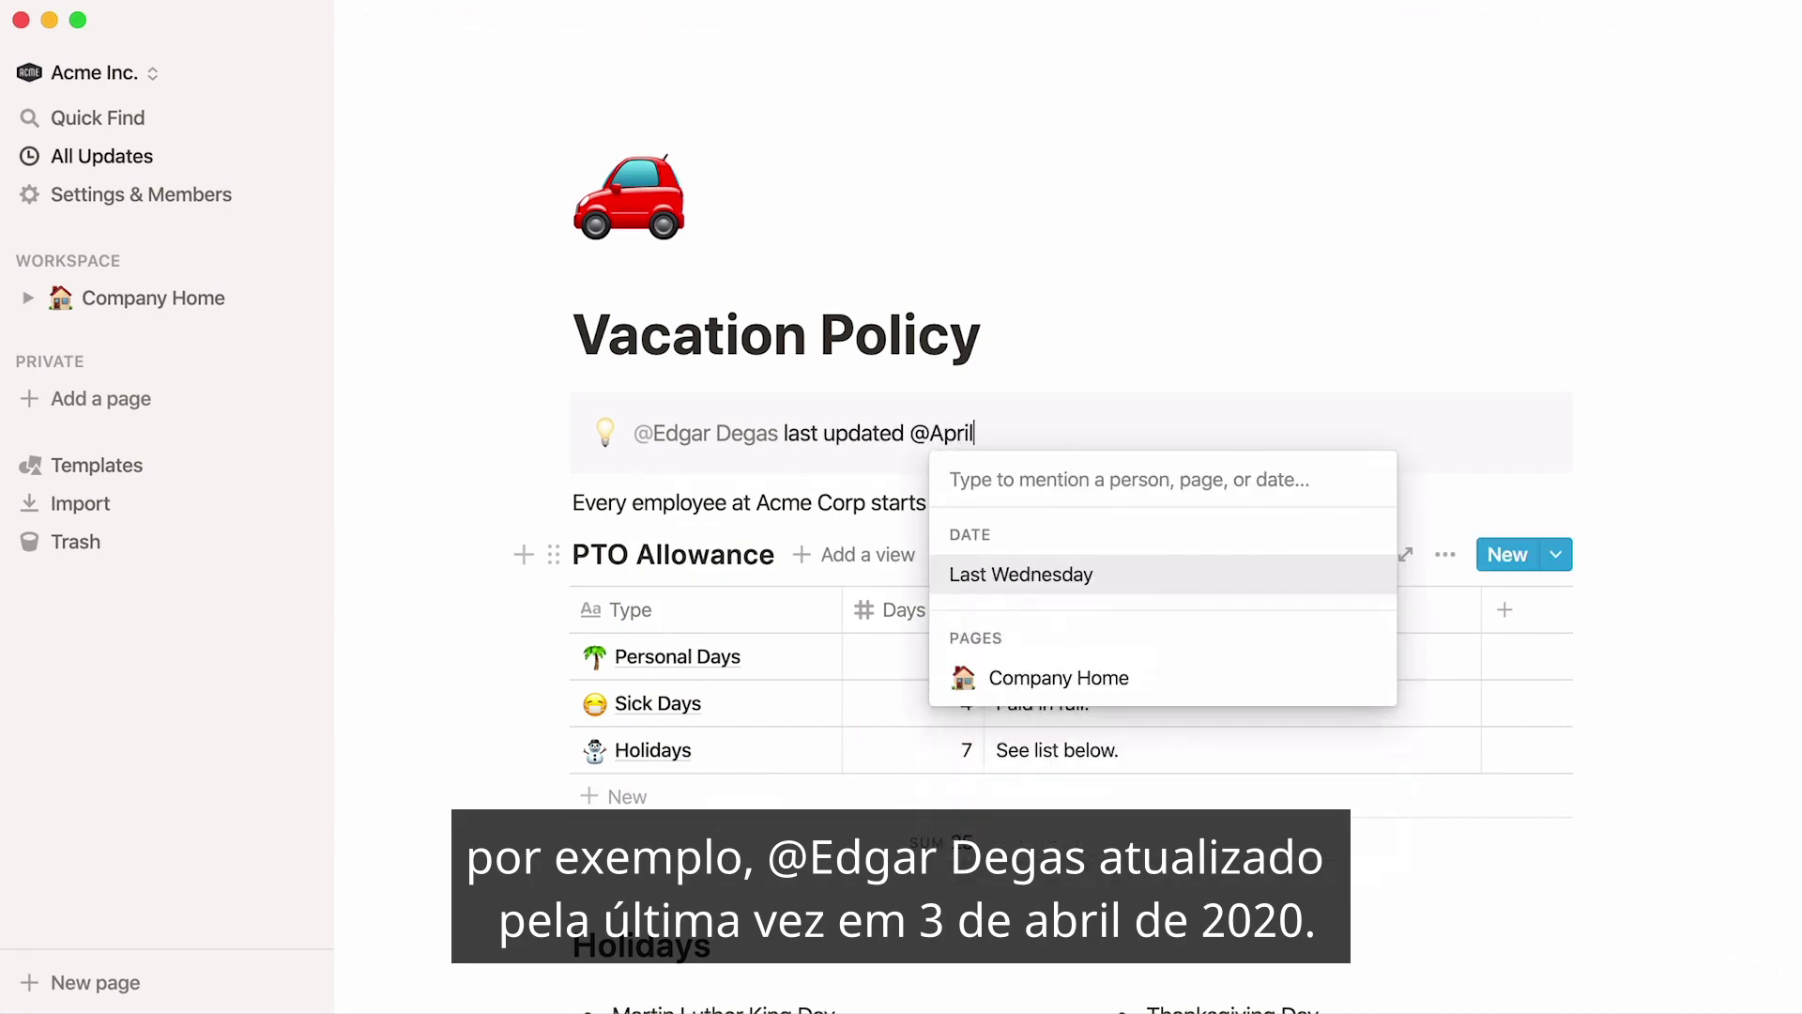
pyautogui.write(' 3, 2020')
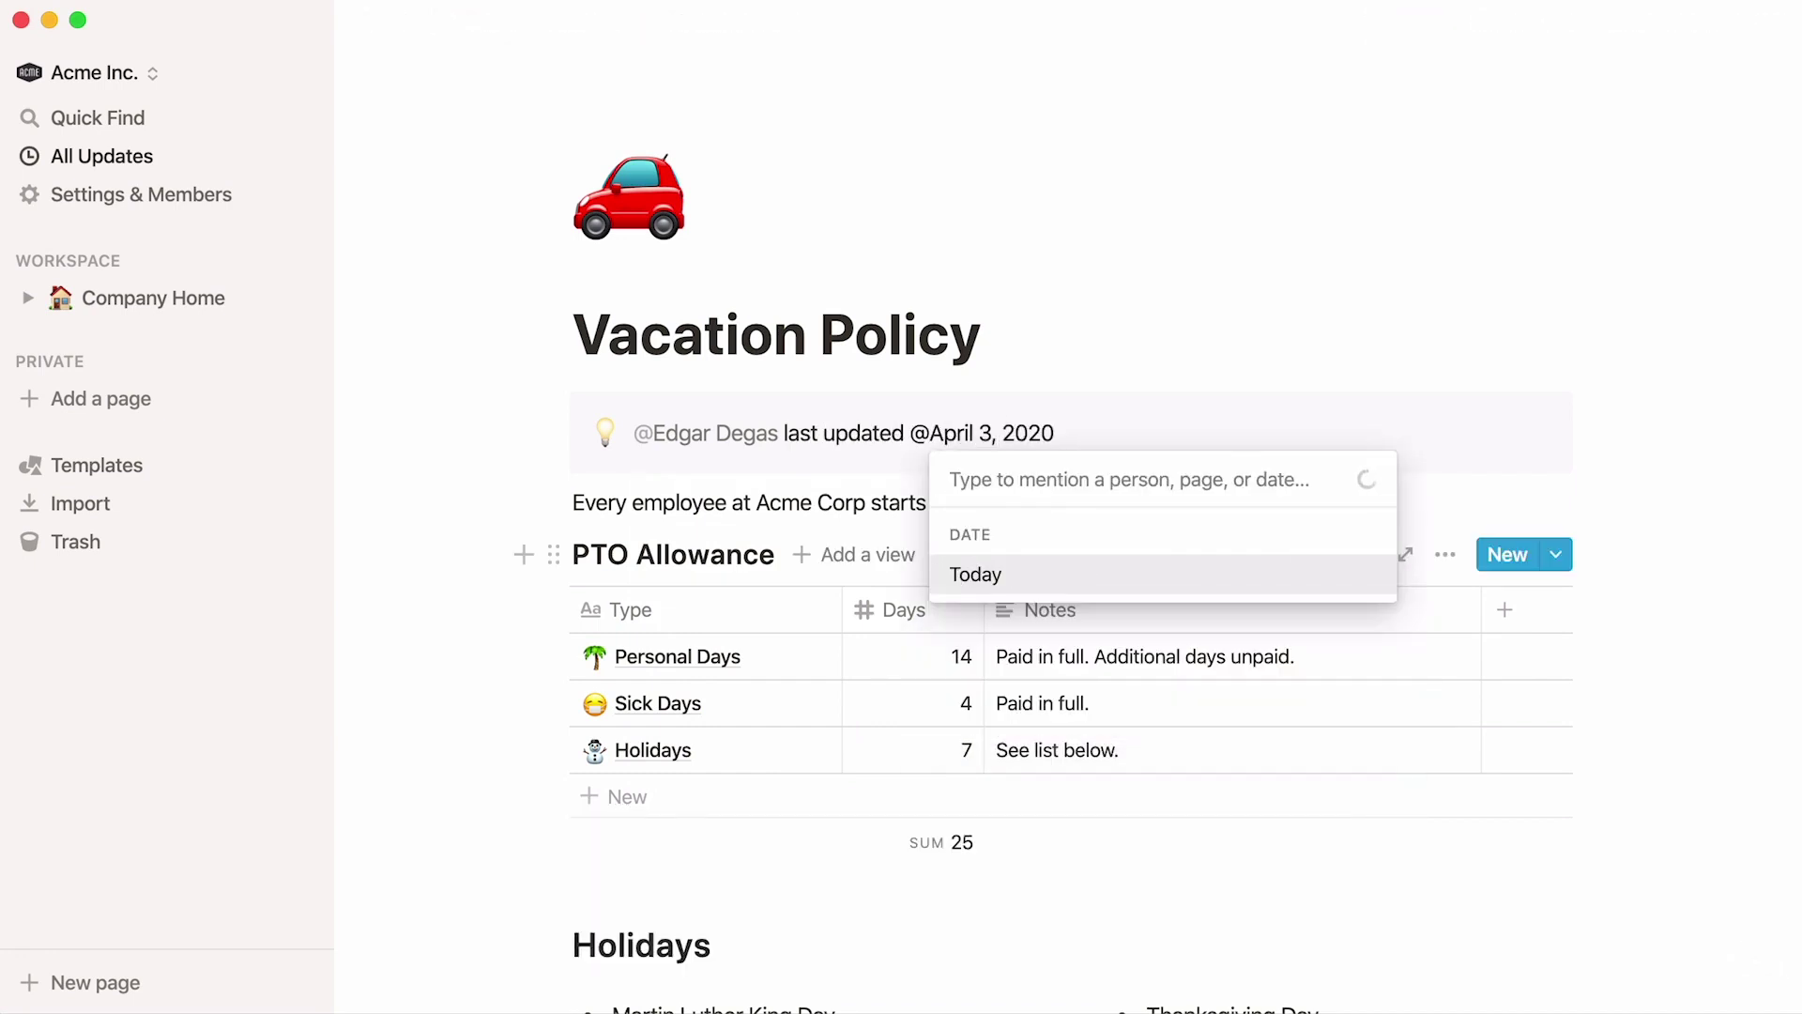
pyautogui.press('Return')
pyautogui.write('.')
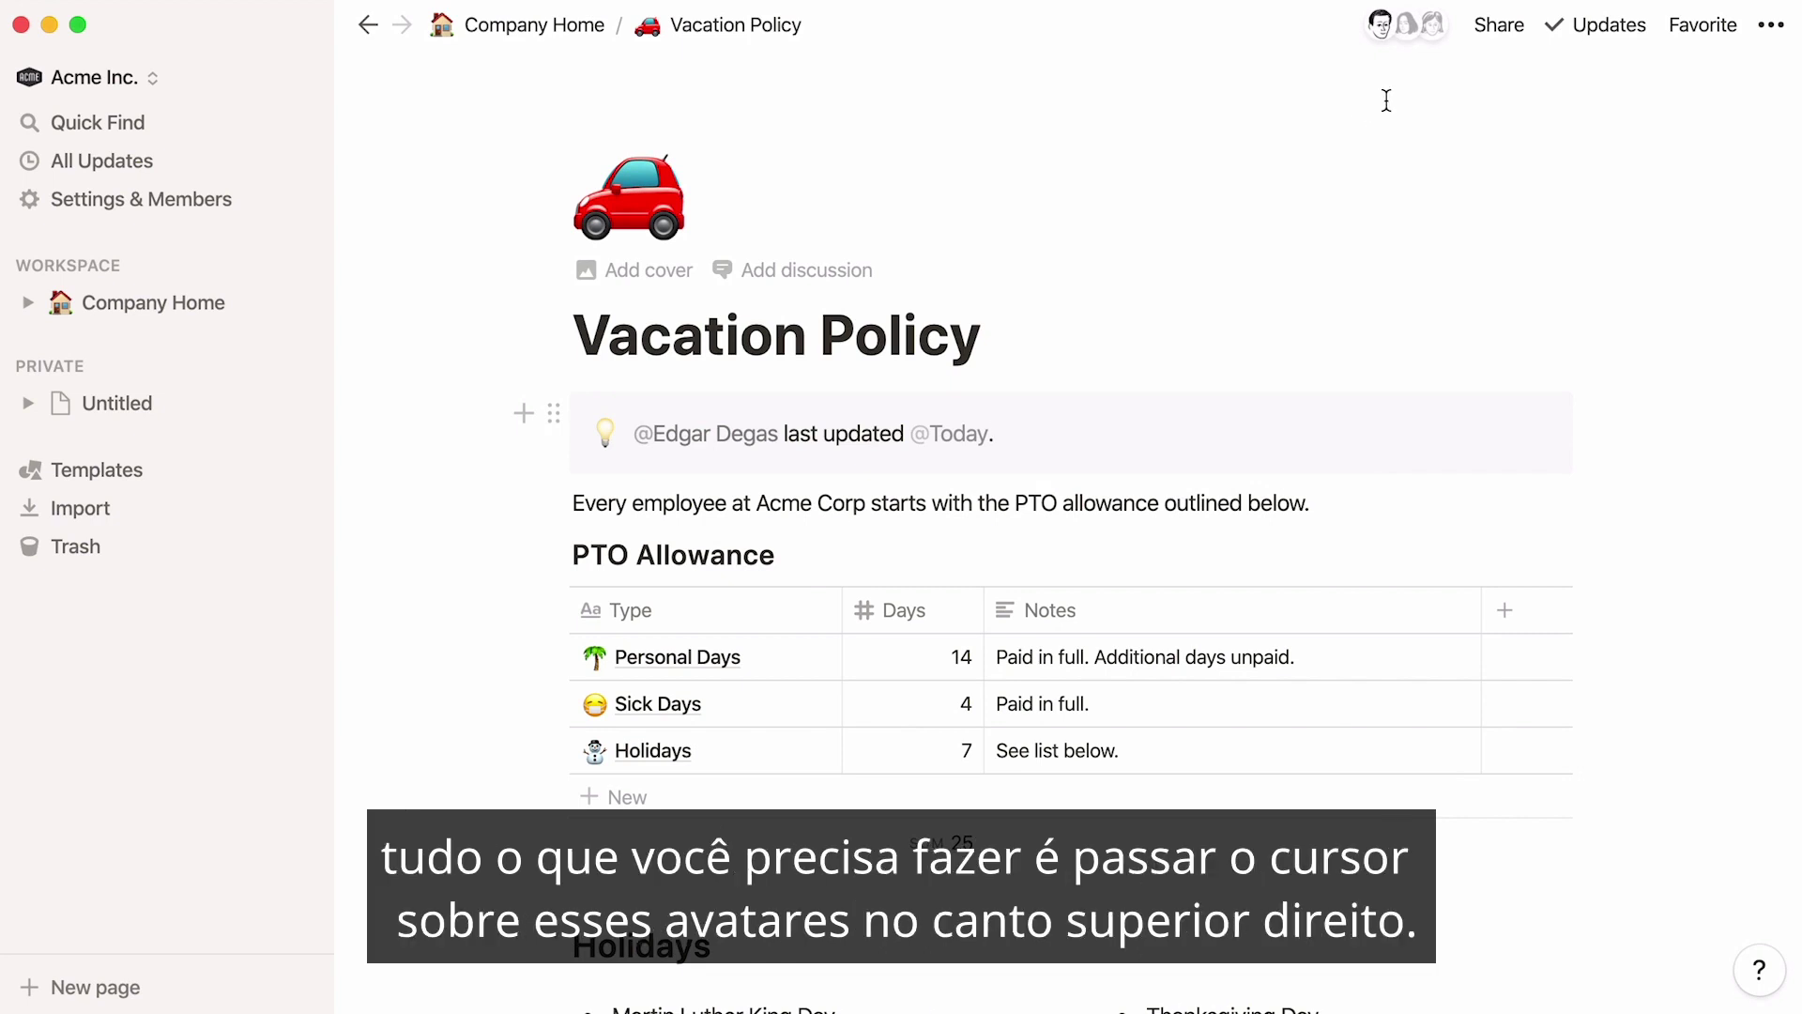
pyautogui.moveTo(1439, 37)
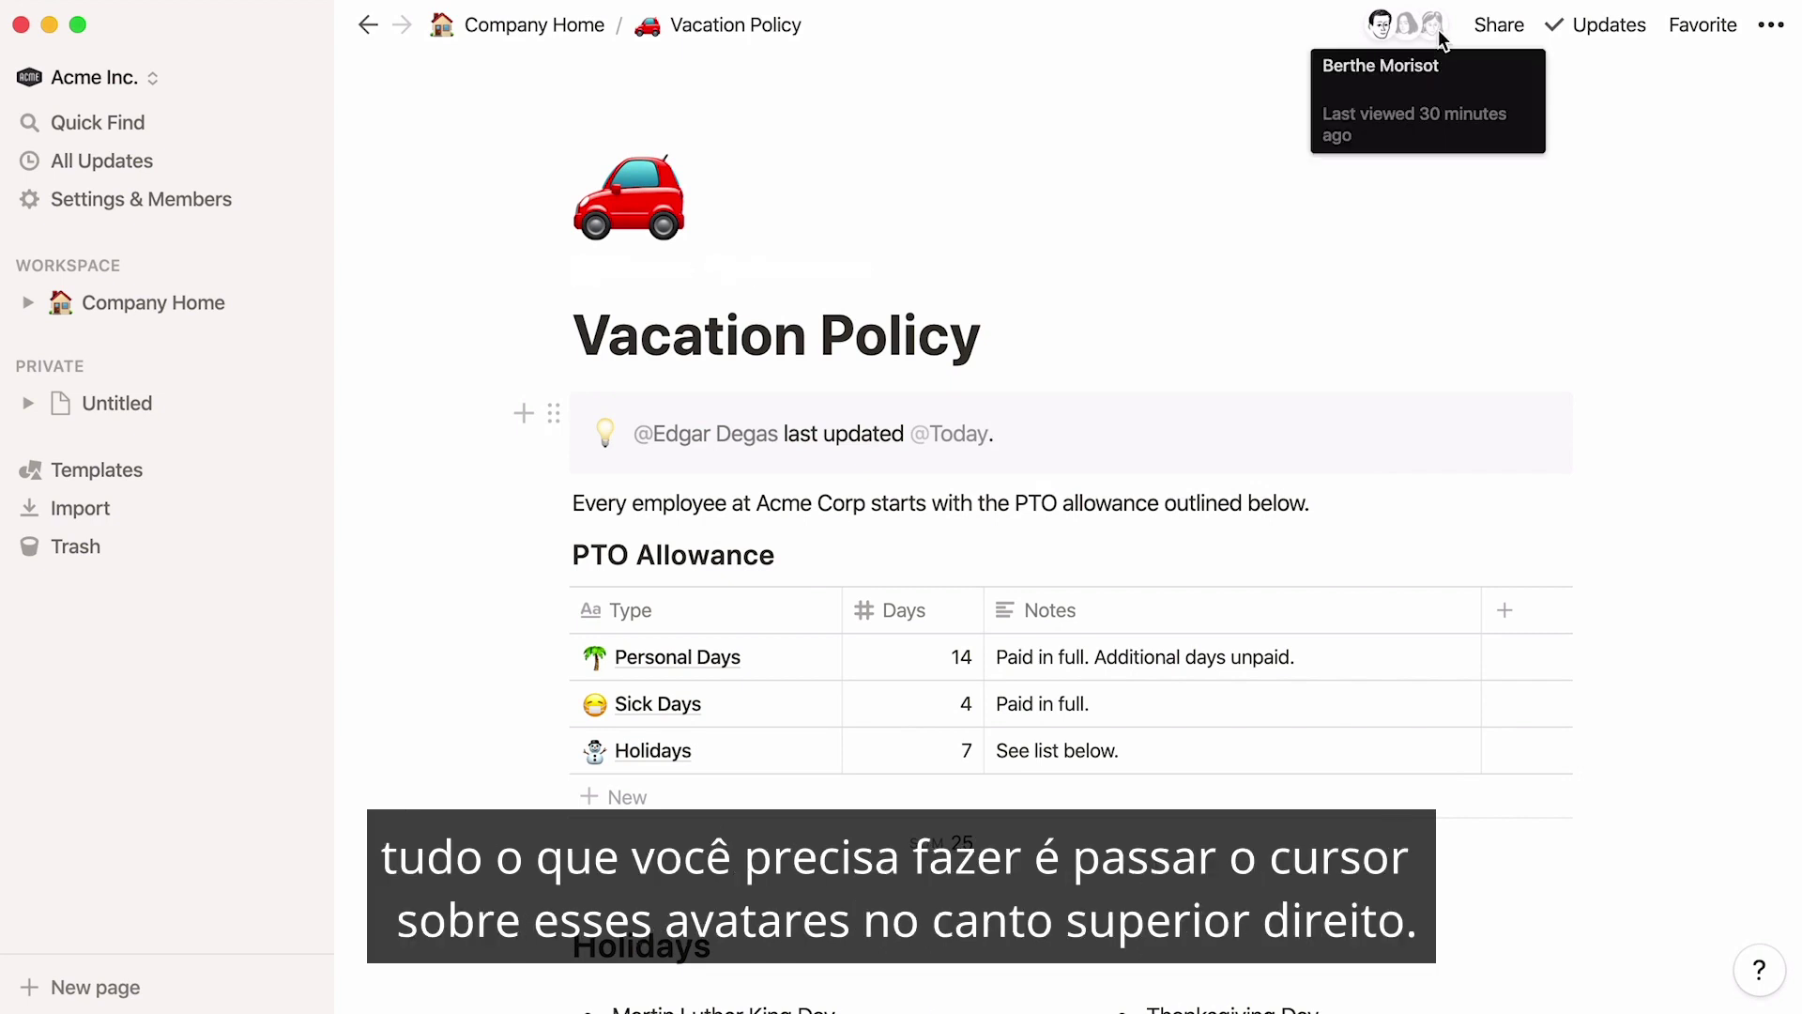
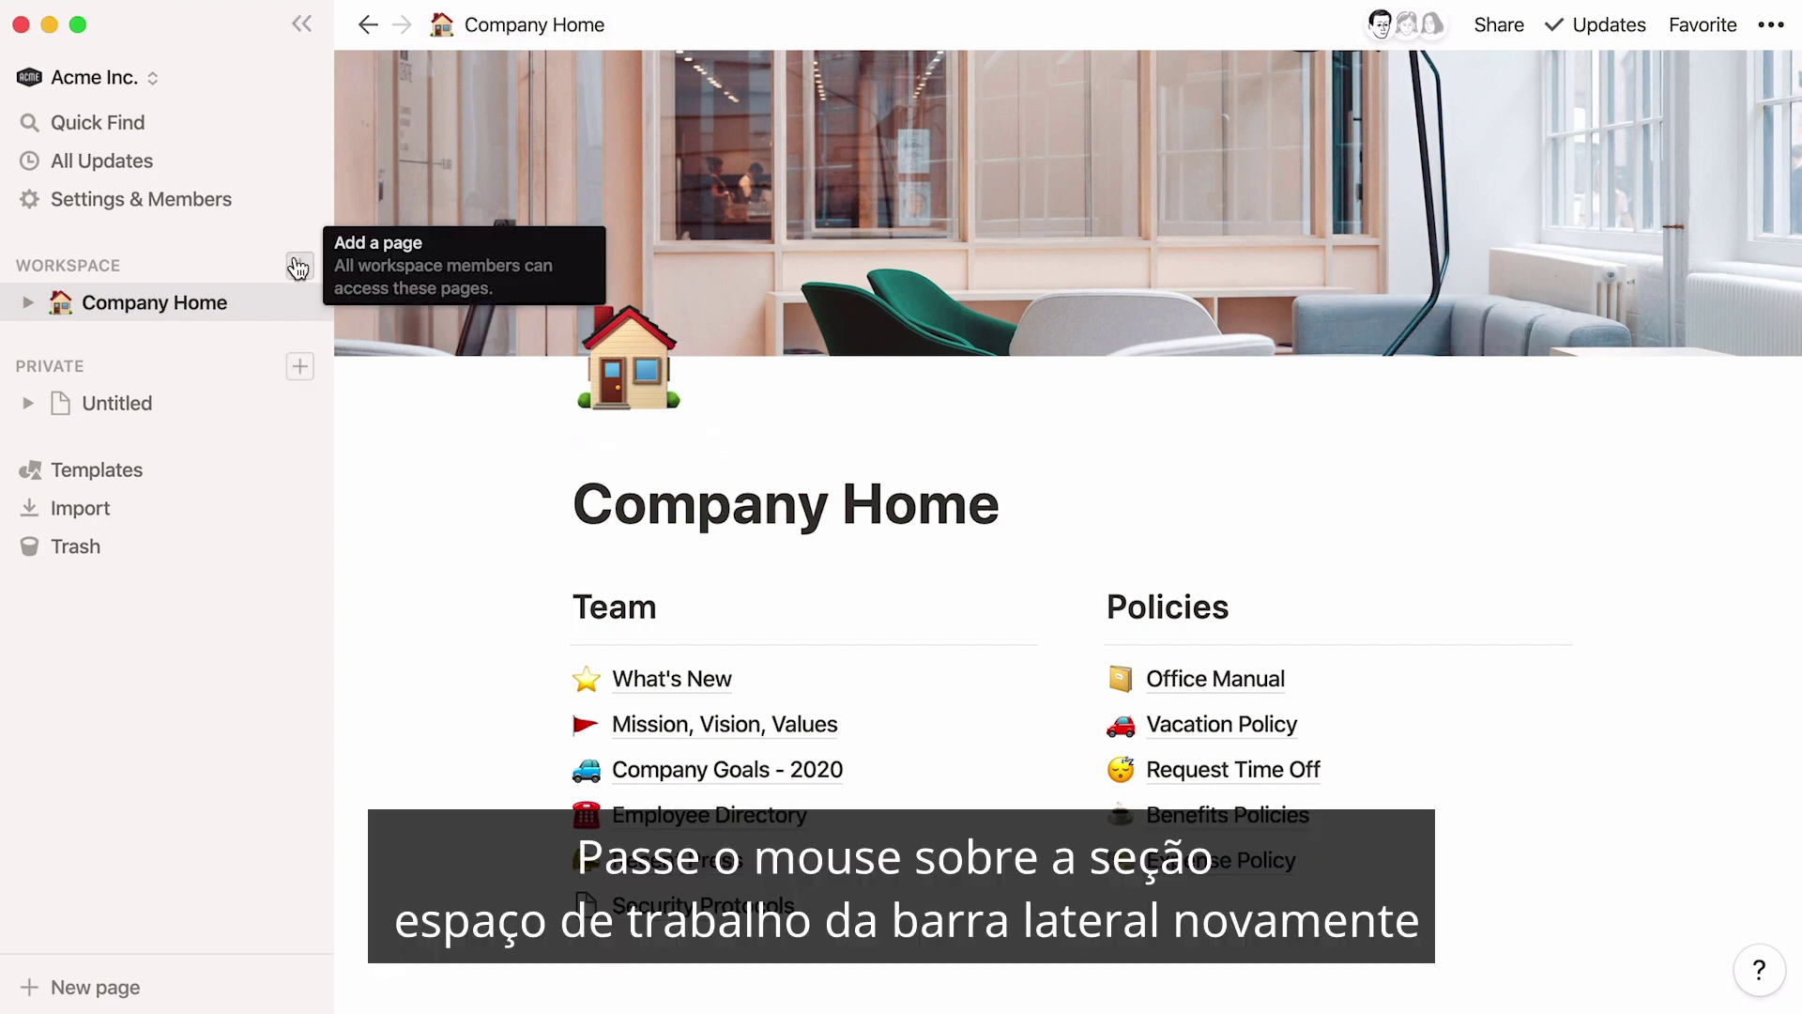
# Step: Add two new pages to the workspace section, titled Sales and Engineering
pyautogui.click(298, 268)
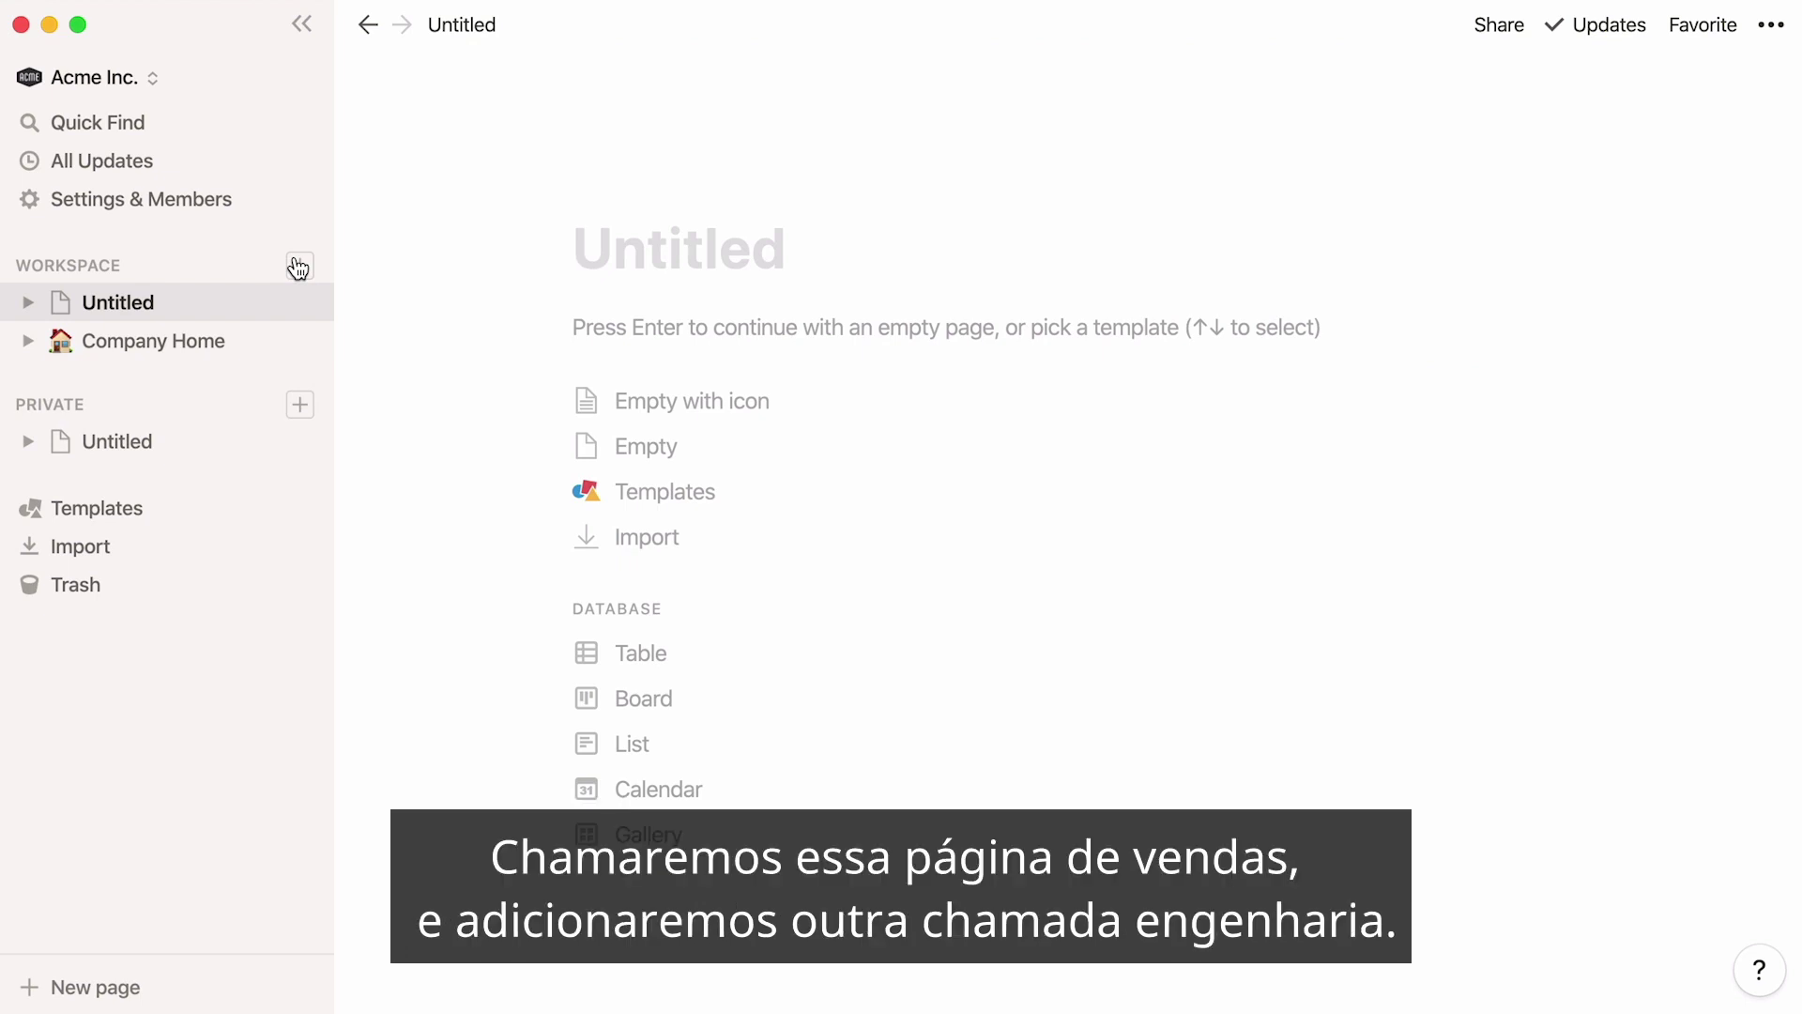
pyautogui.write('Sales')
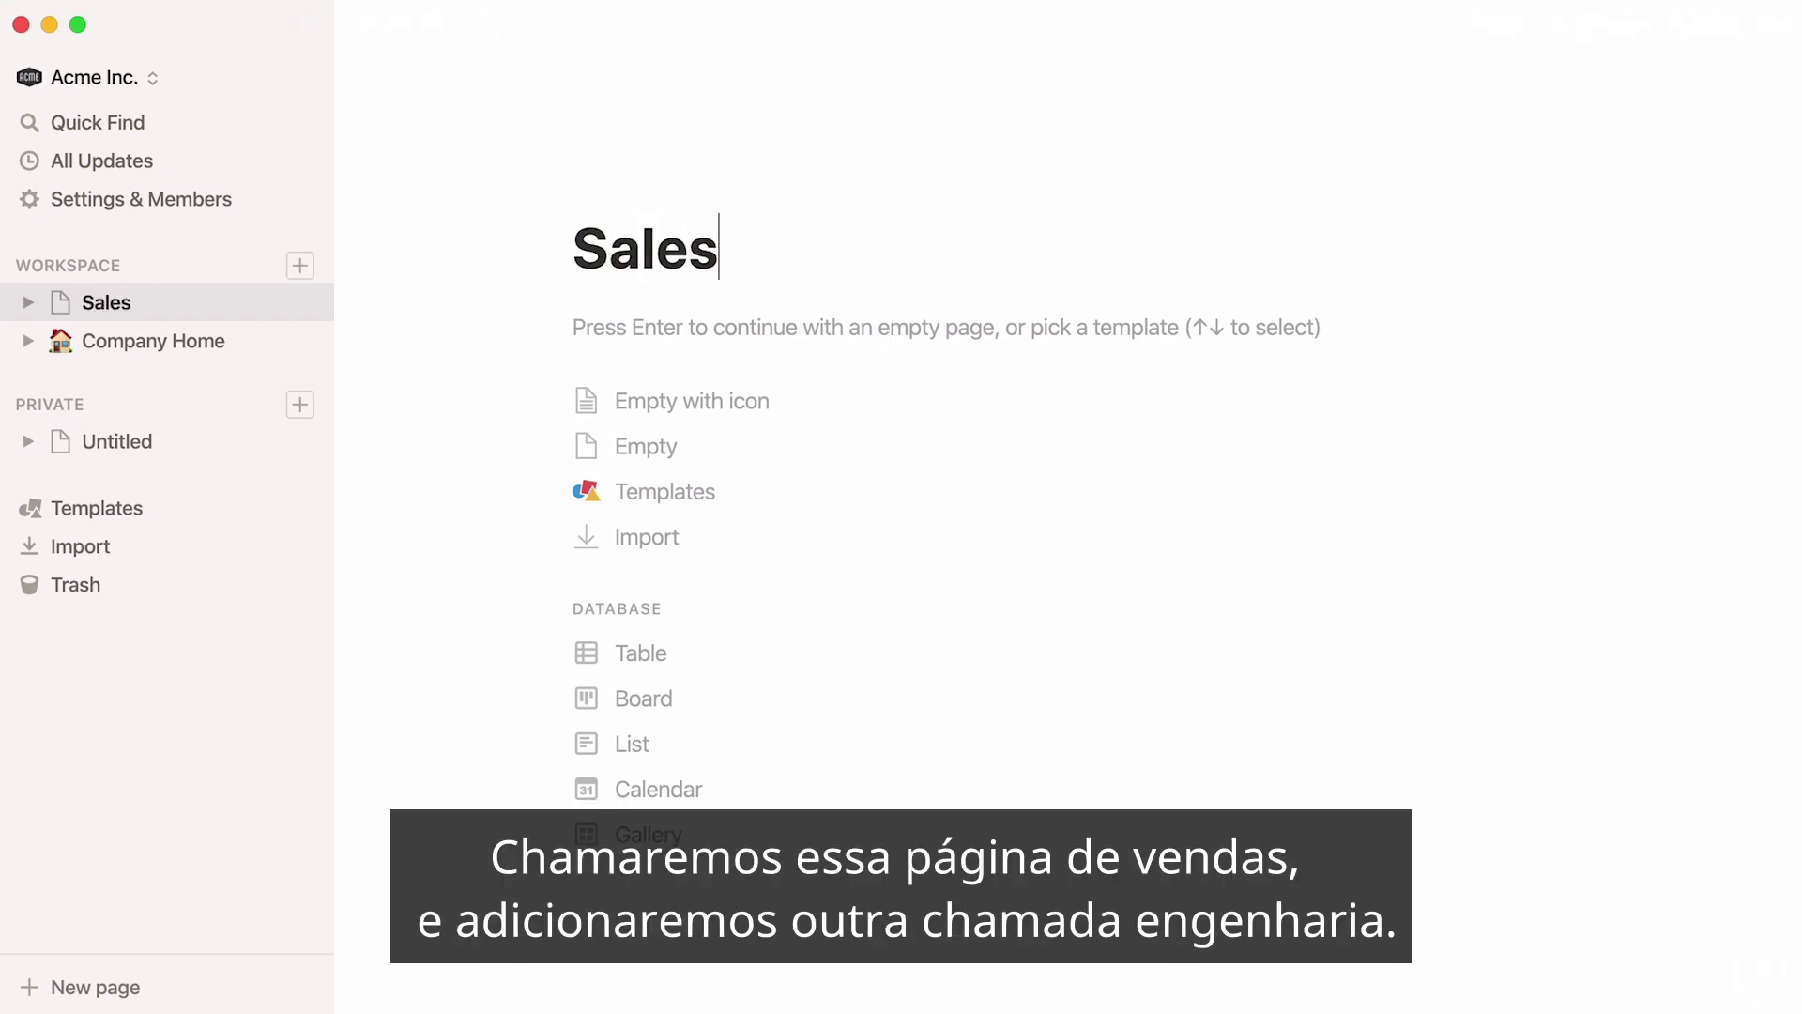
pyautogui.click(299, 266)
pyautogui.write('Engineering')
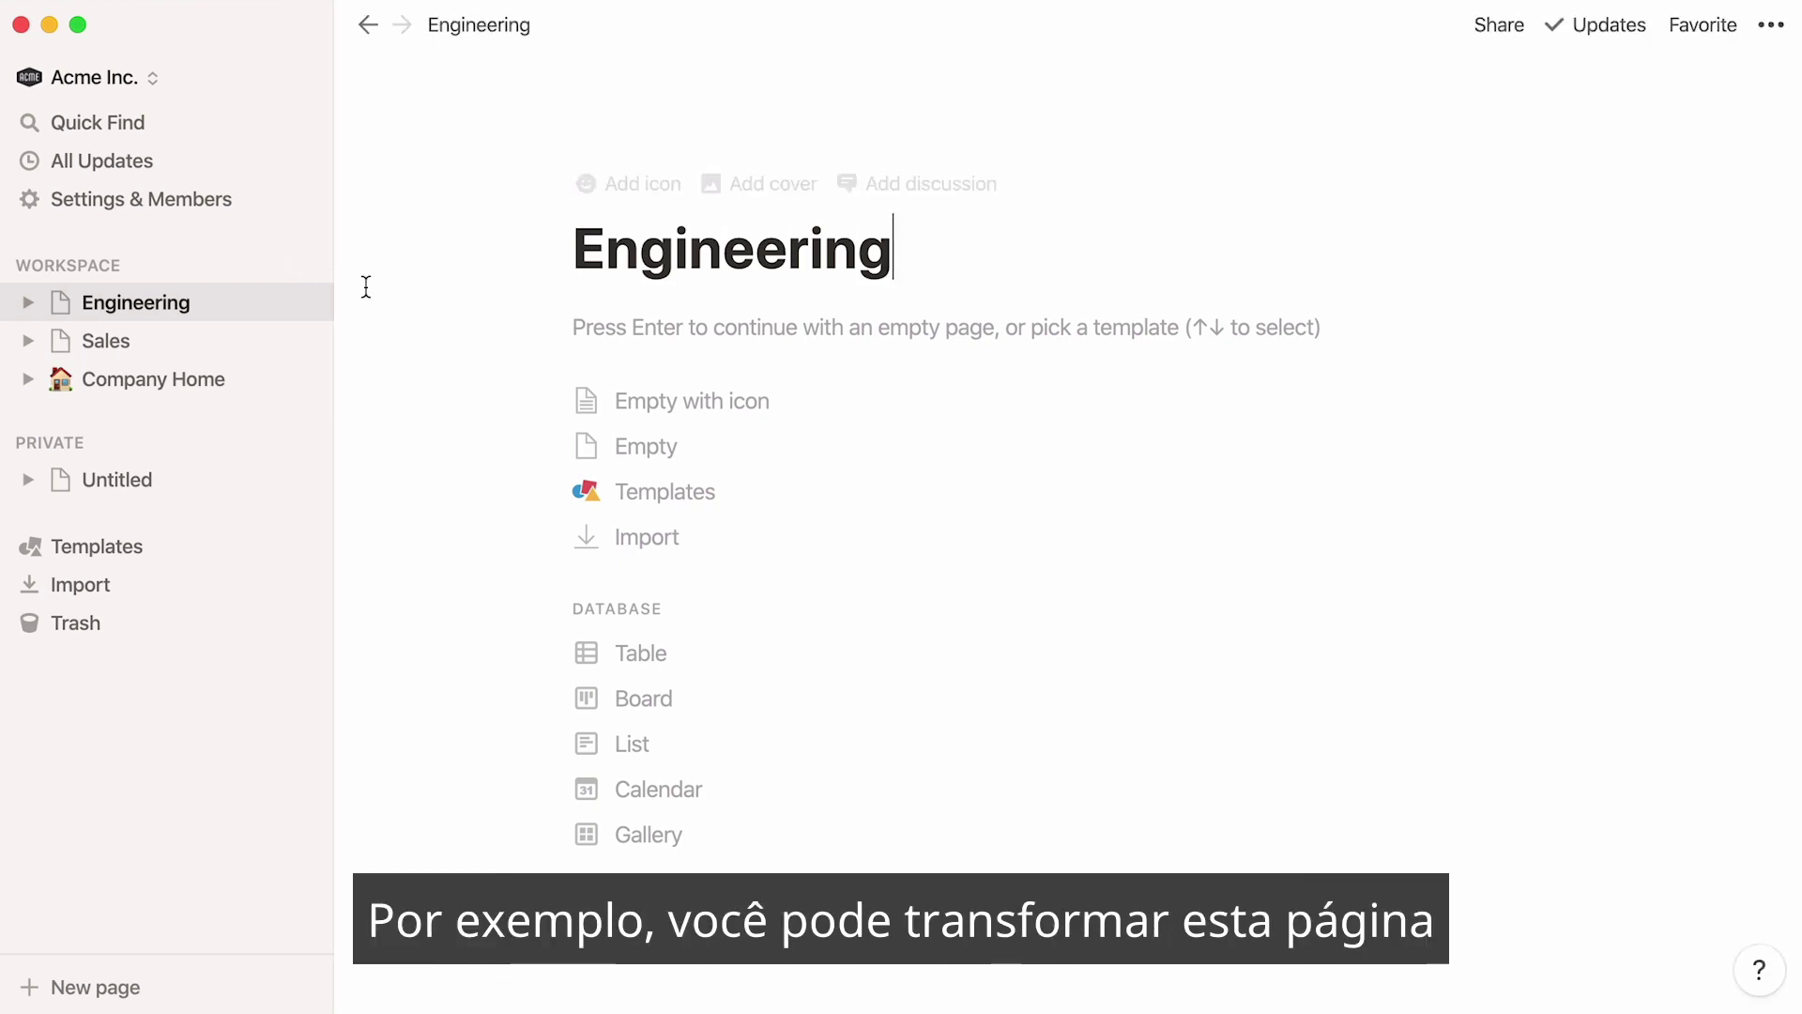
# Step: Fill the Engineering page with the Engineering Wiki template from the Engineering category
pyautogui.click(593, 502)
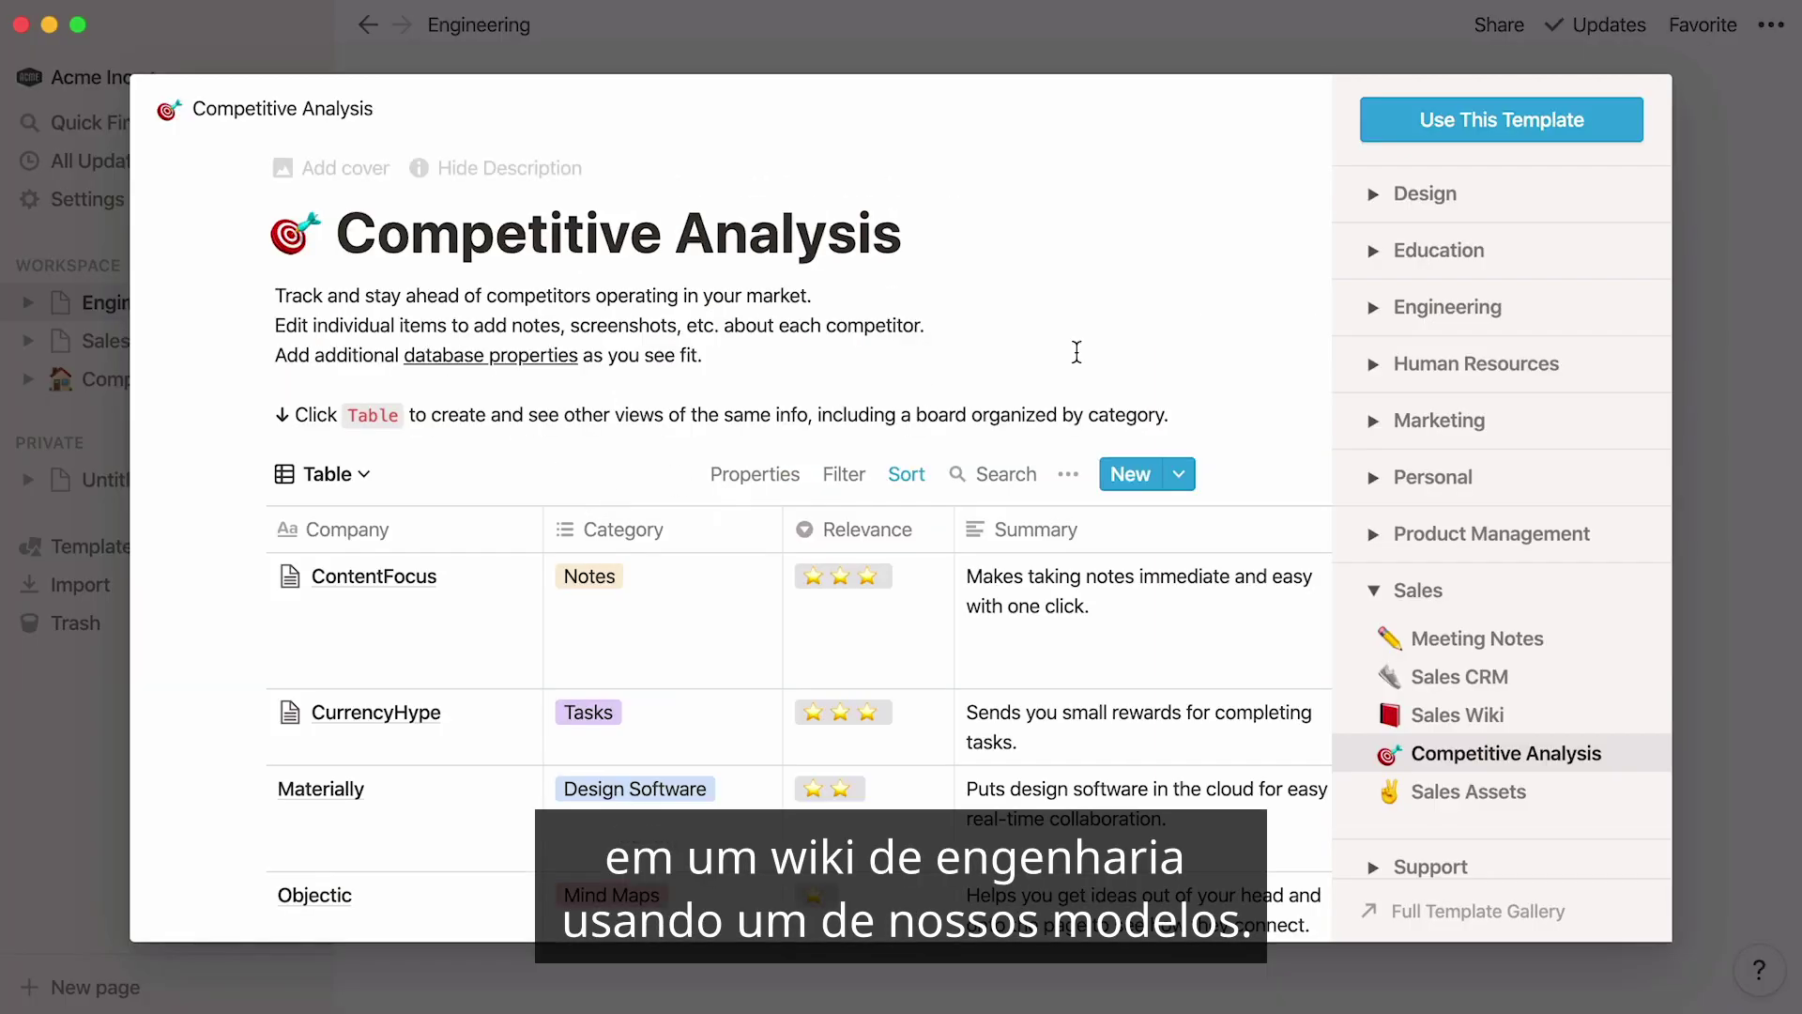
pyautogui.click(1375, 308)
pyautogui.click(1367, 432)
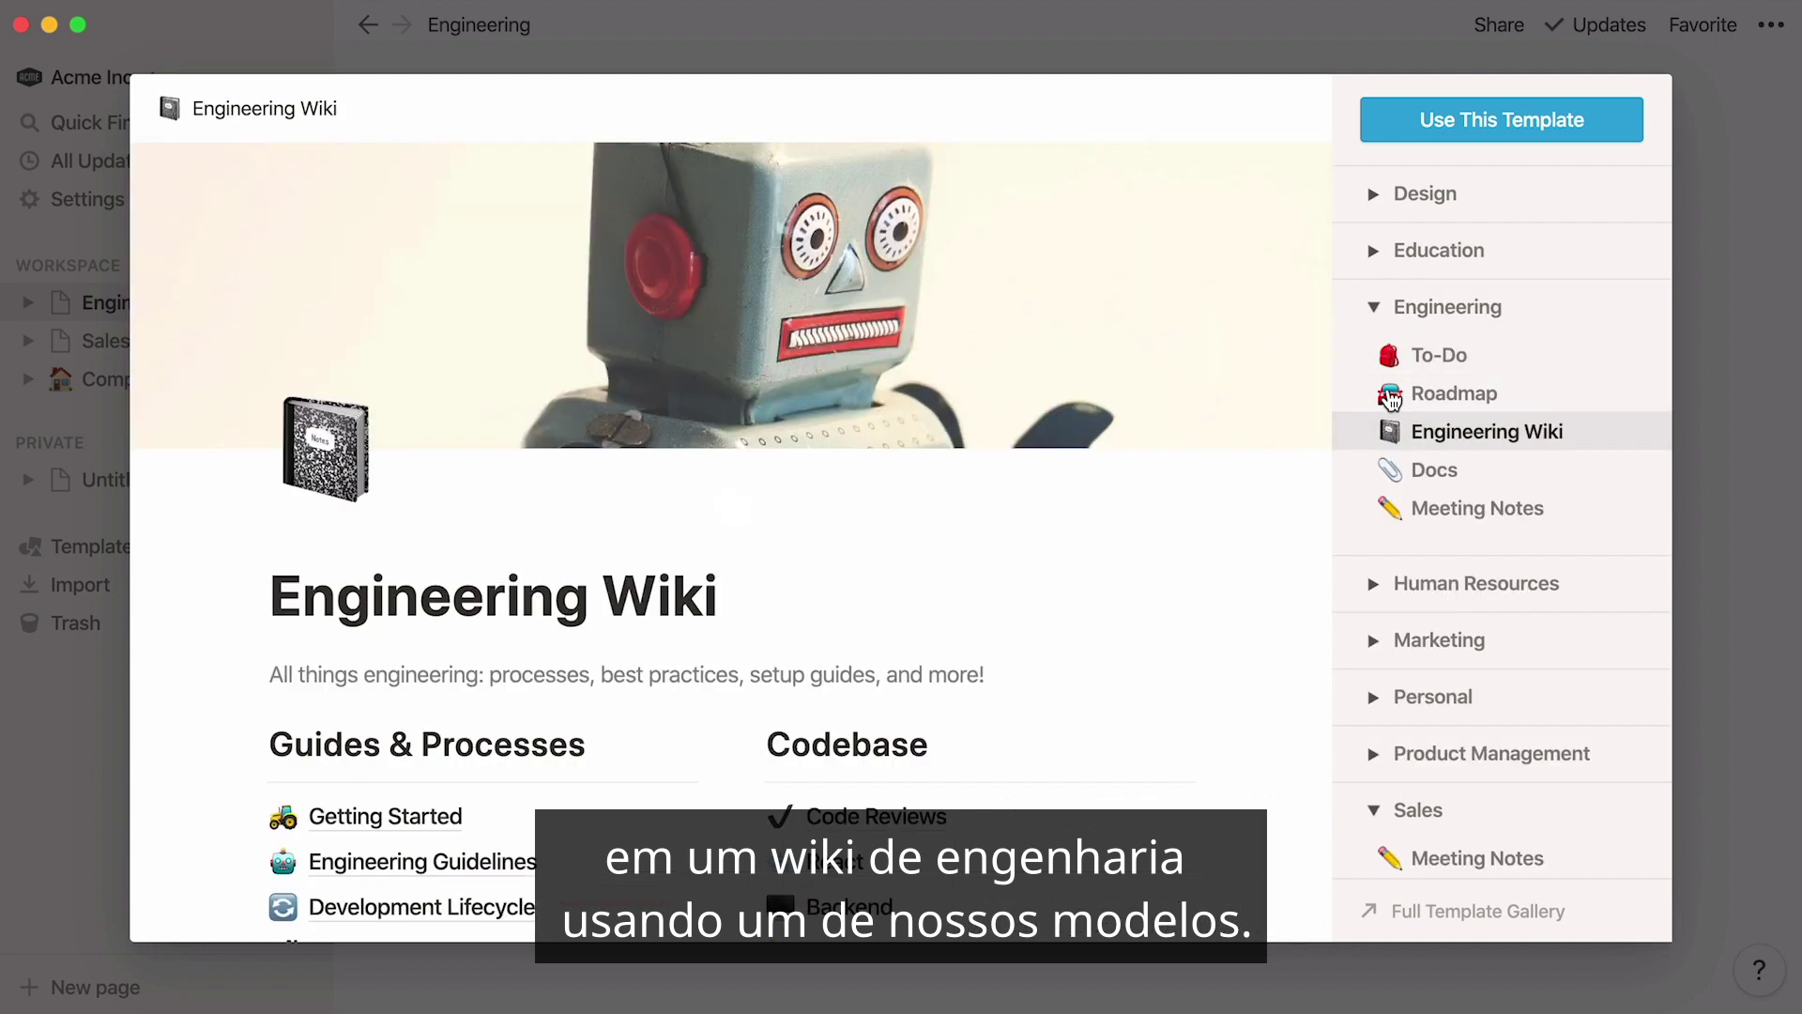
pyautogui.click(1506, 120)
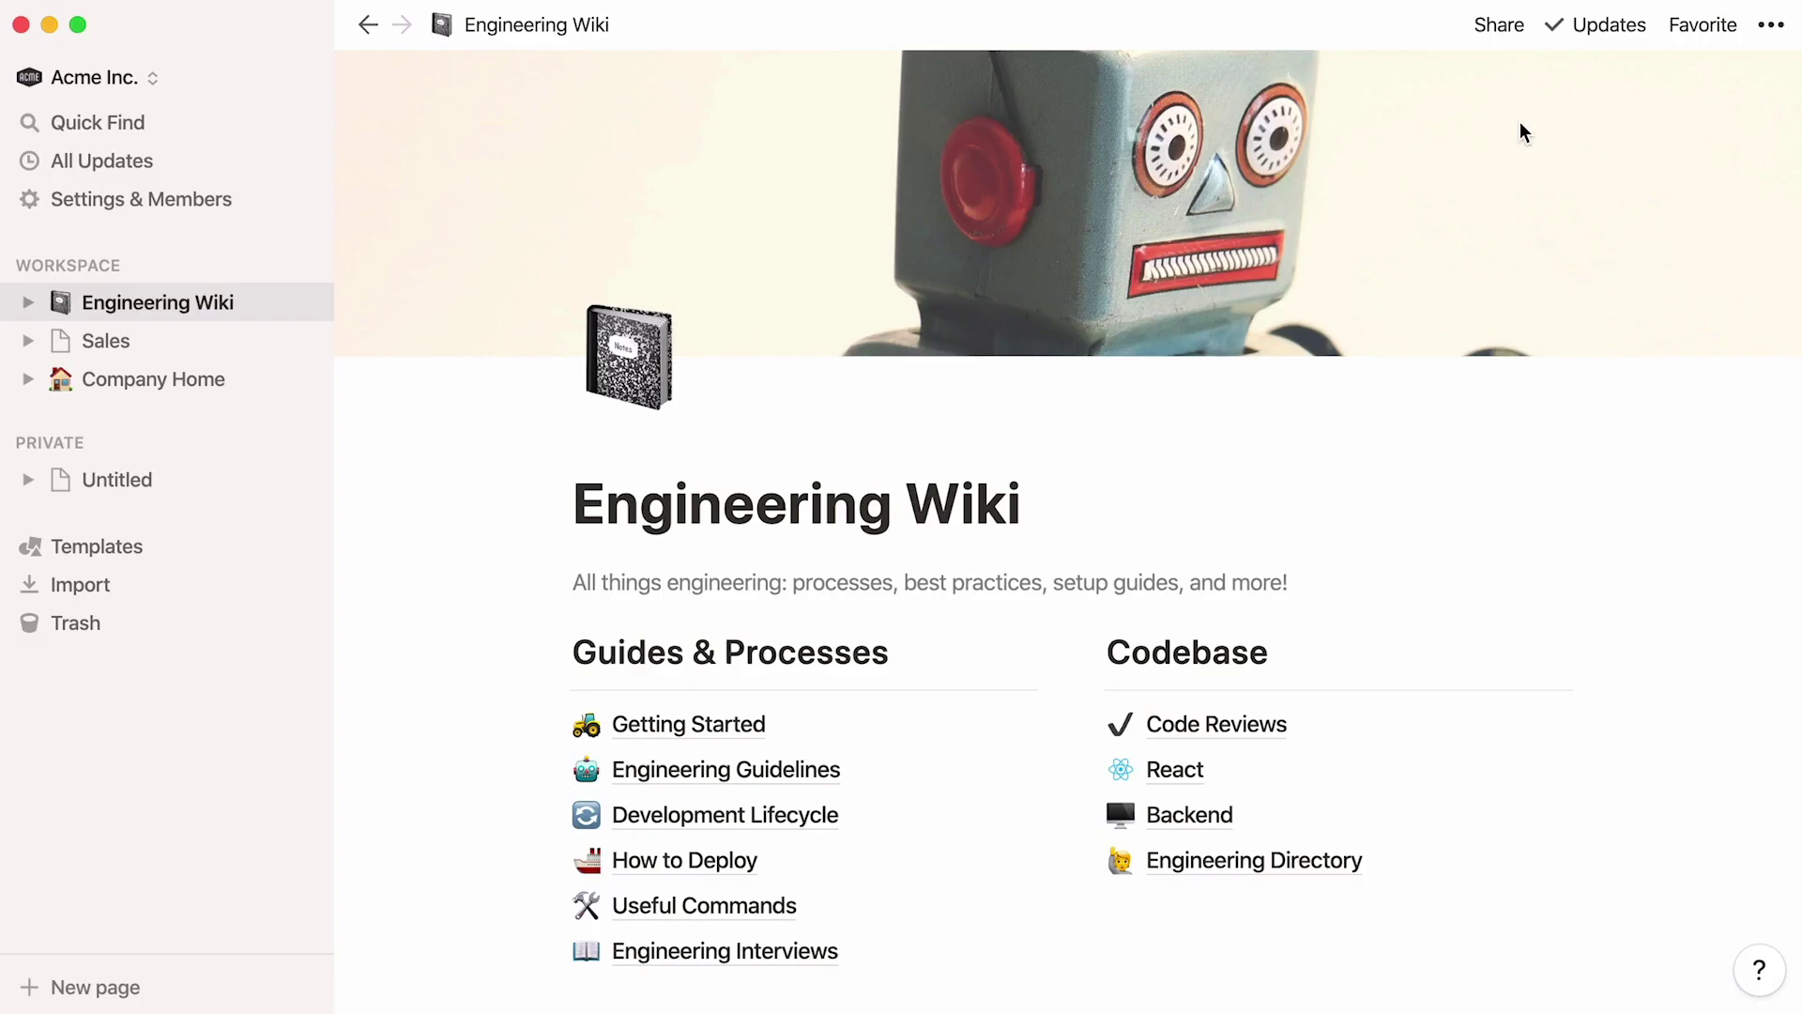
# Step: Fill the Sales page with the Sales Wiki template and delete the introductory paragraph below its title
pyautogui.click(242, 342)
pyautogui.click(625, 493)
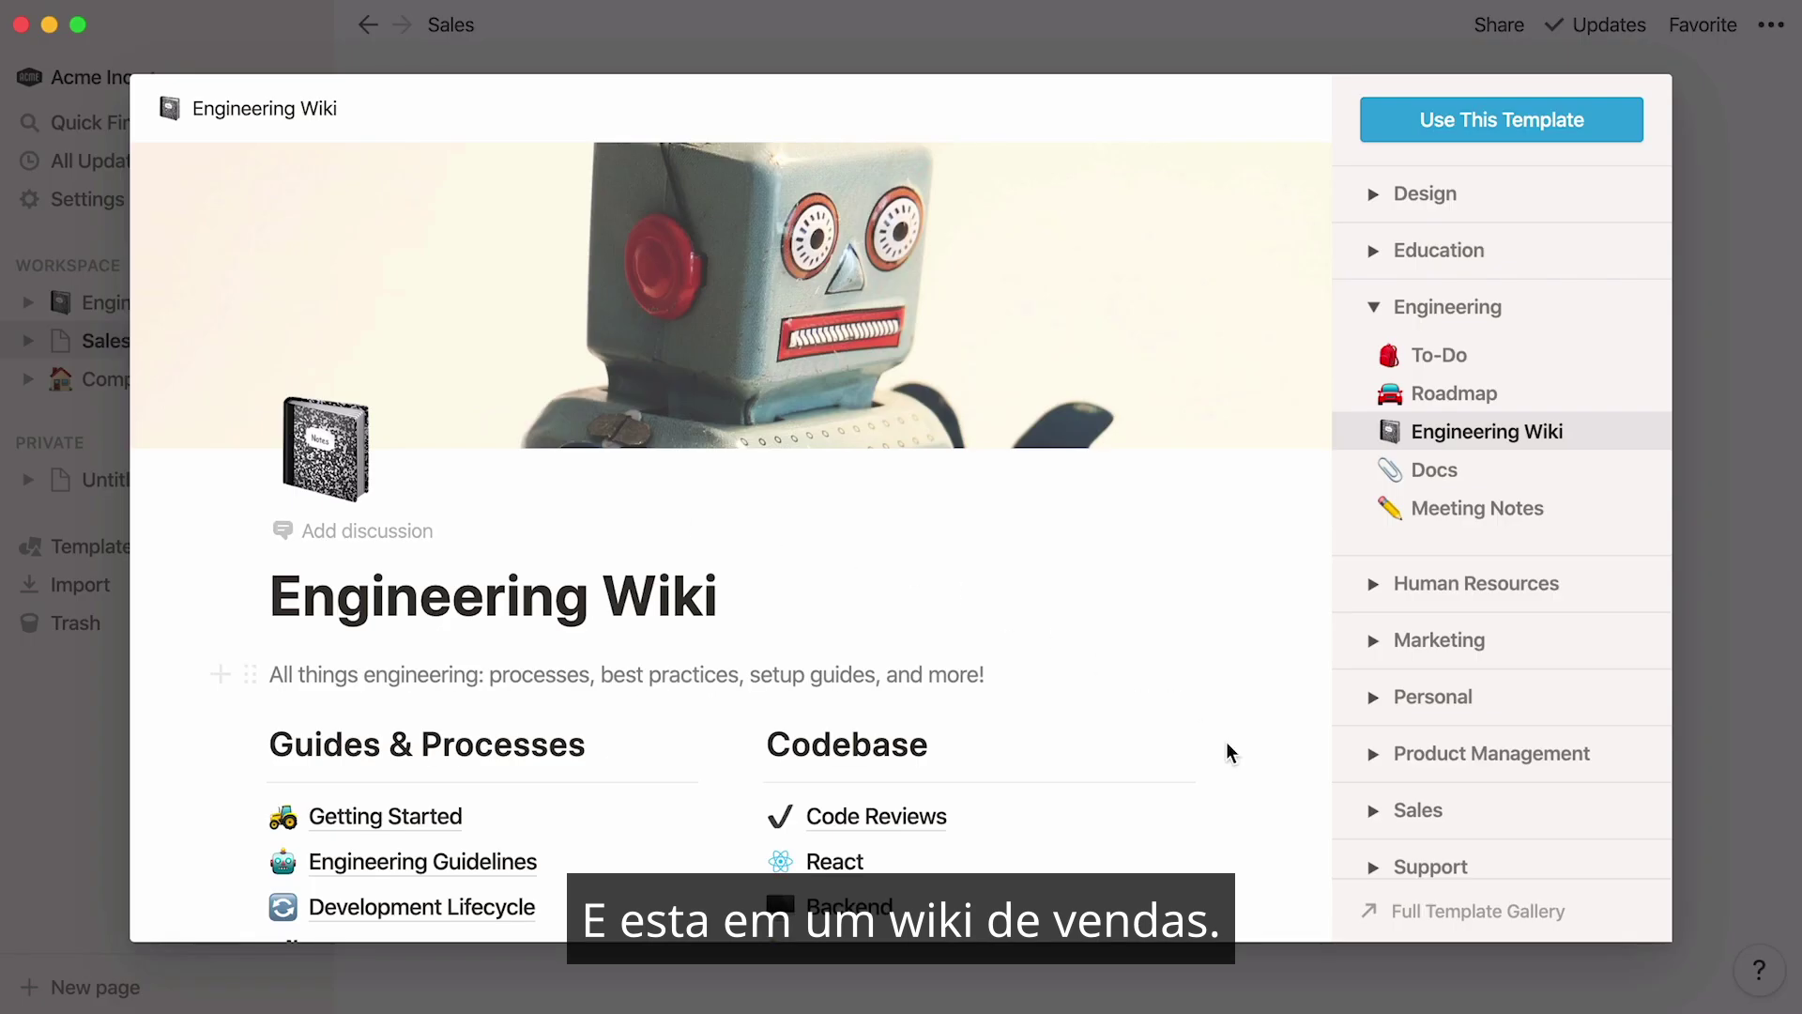
pyautogui.click(1375, 813)
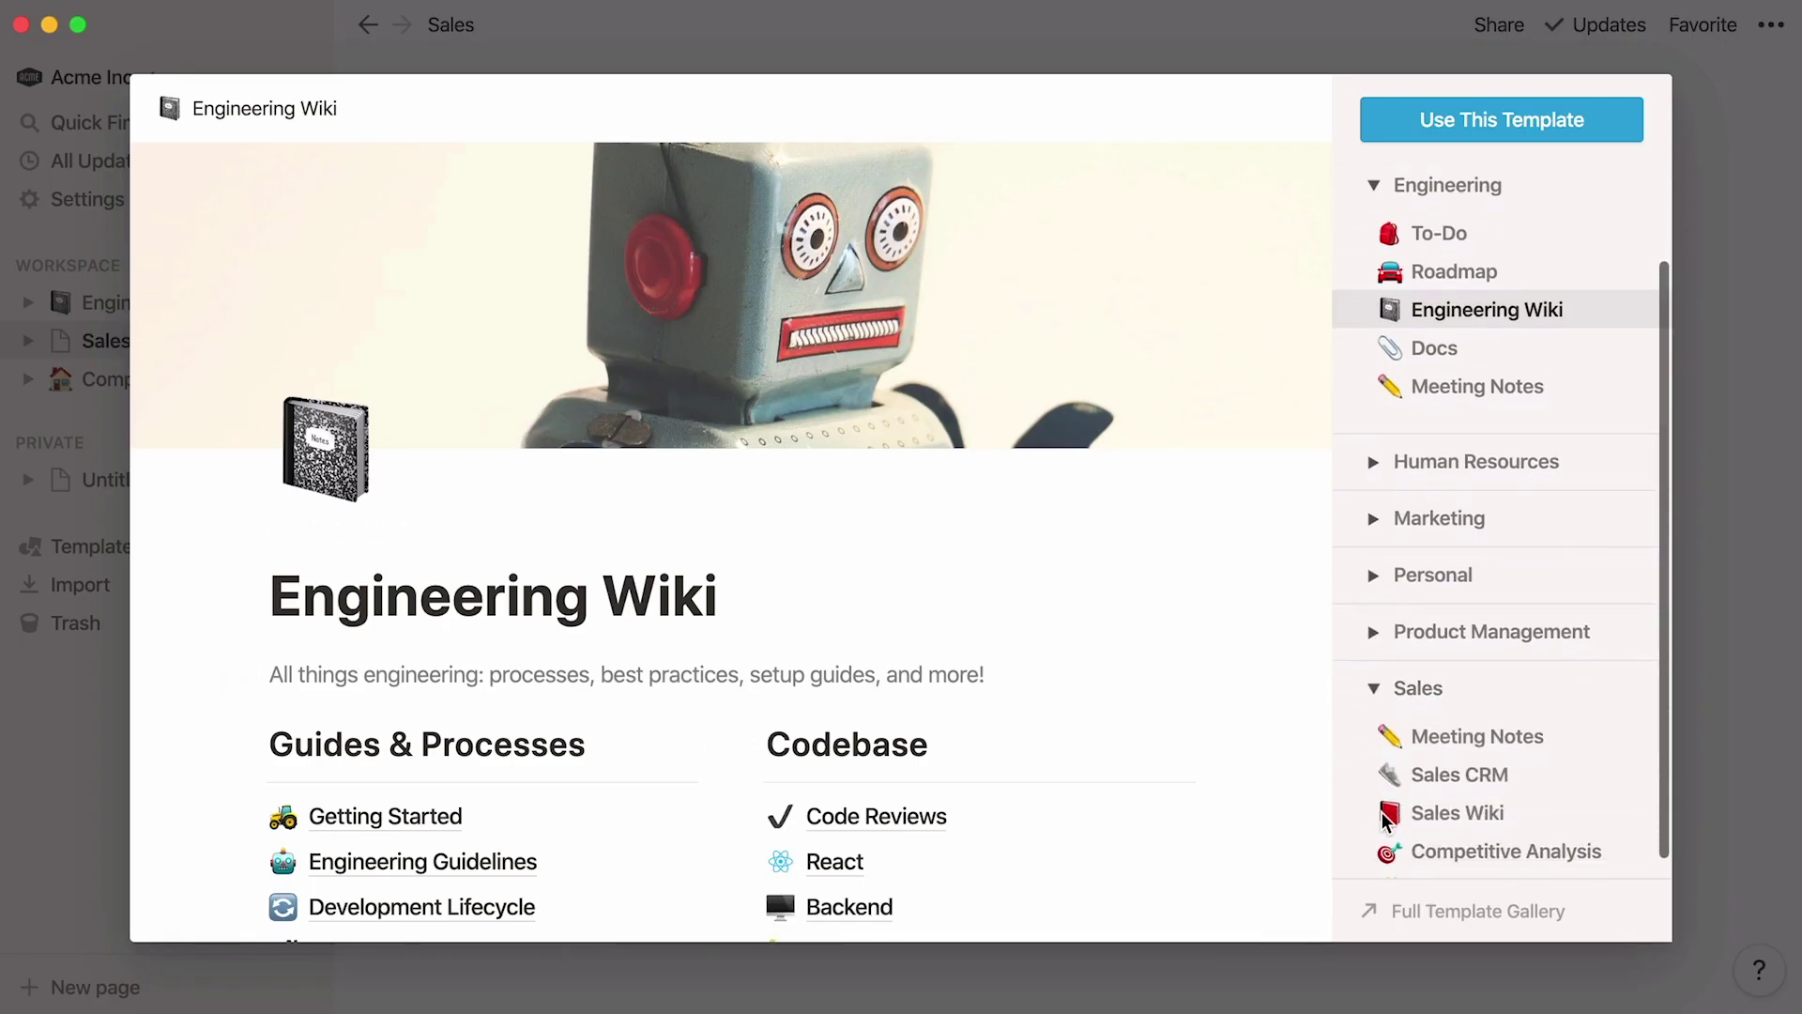
pyautogui.click(1386, 818)
pyautogui.click(1534, 127)
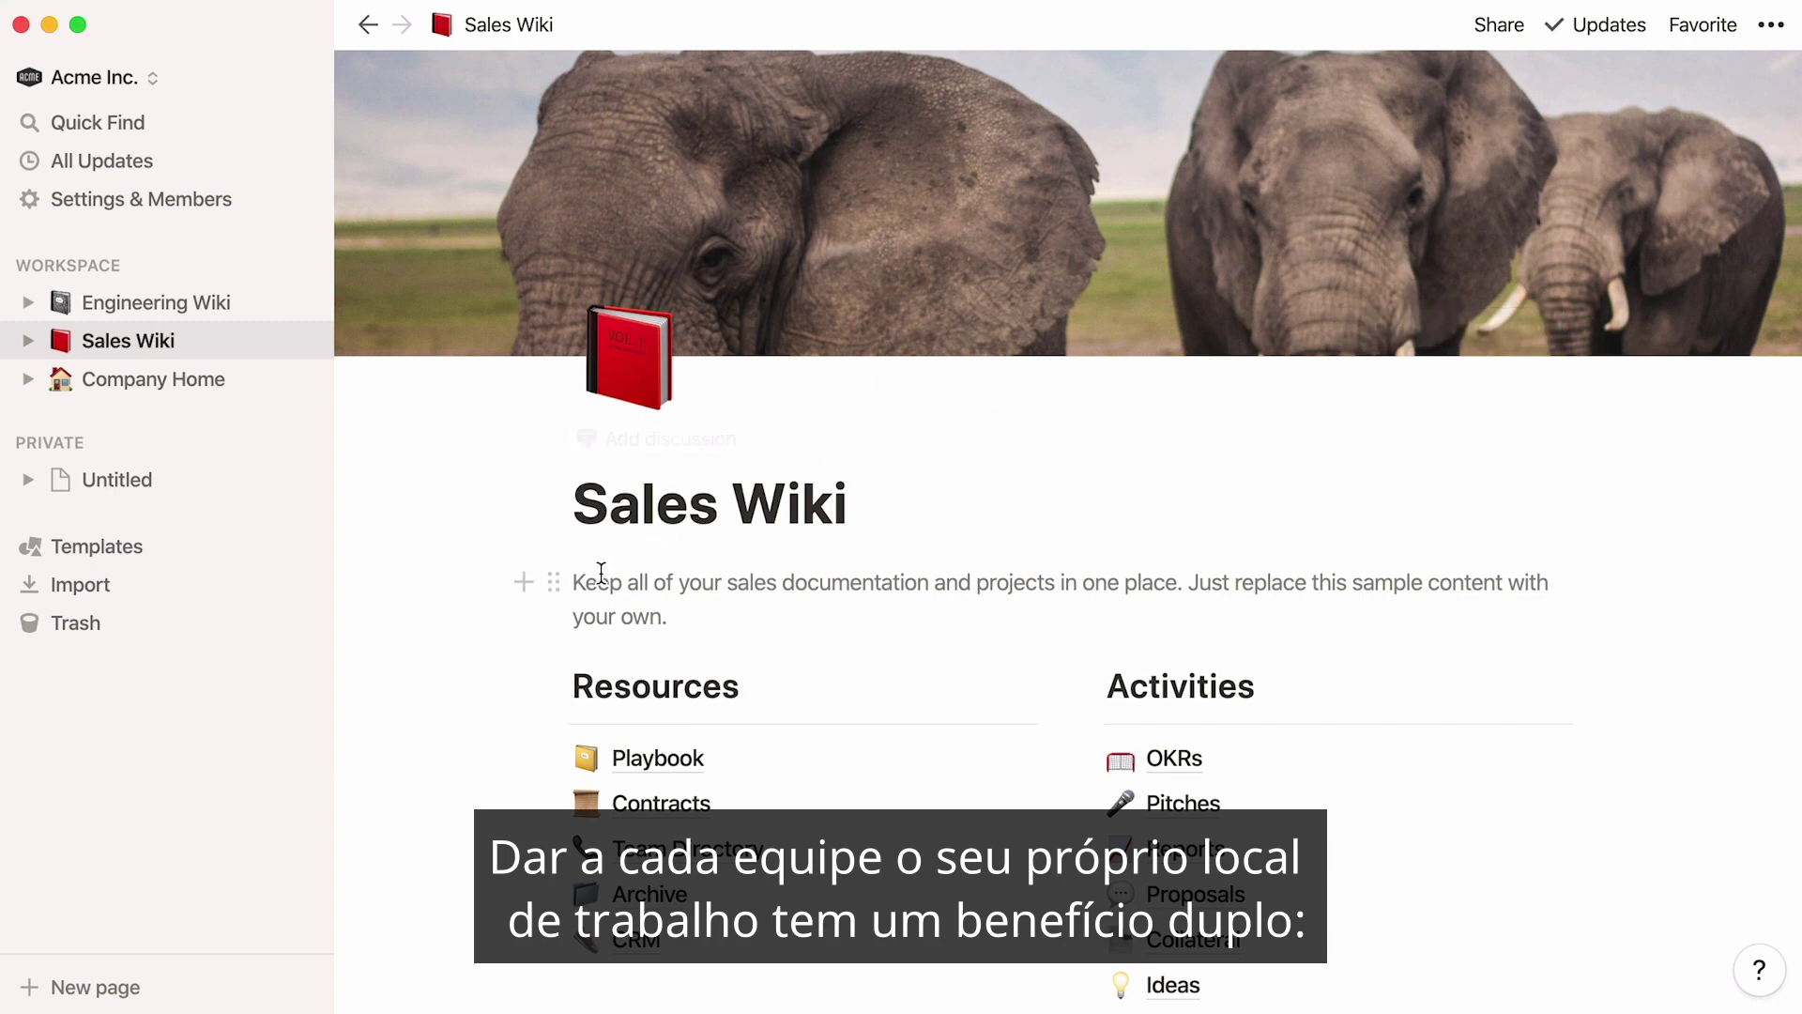
pyautogui.click(553, 583)
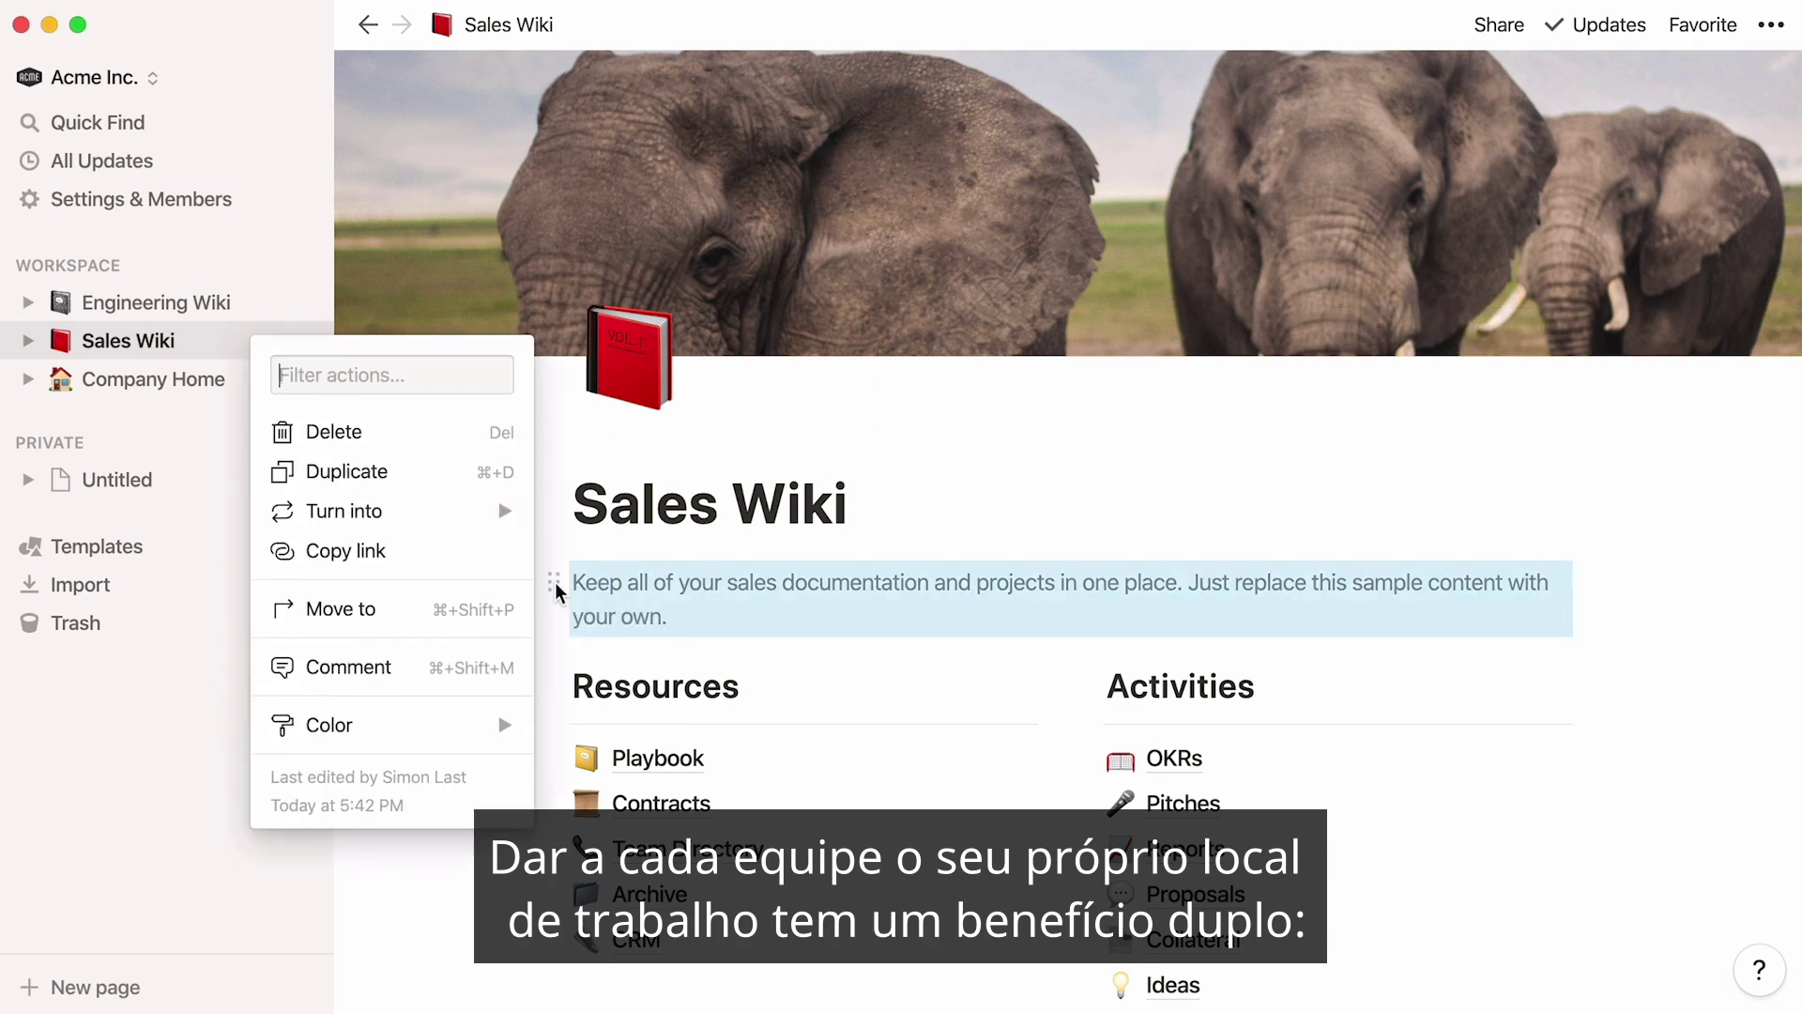
pyautogui.click(502, 433)
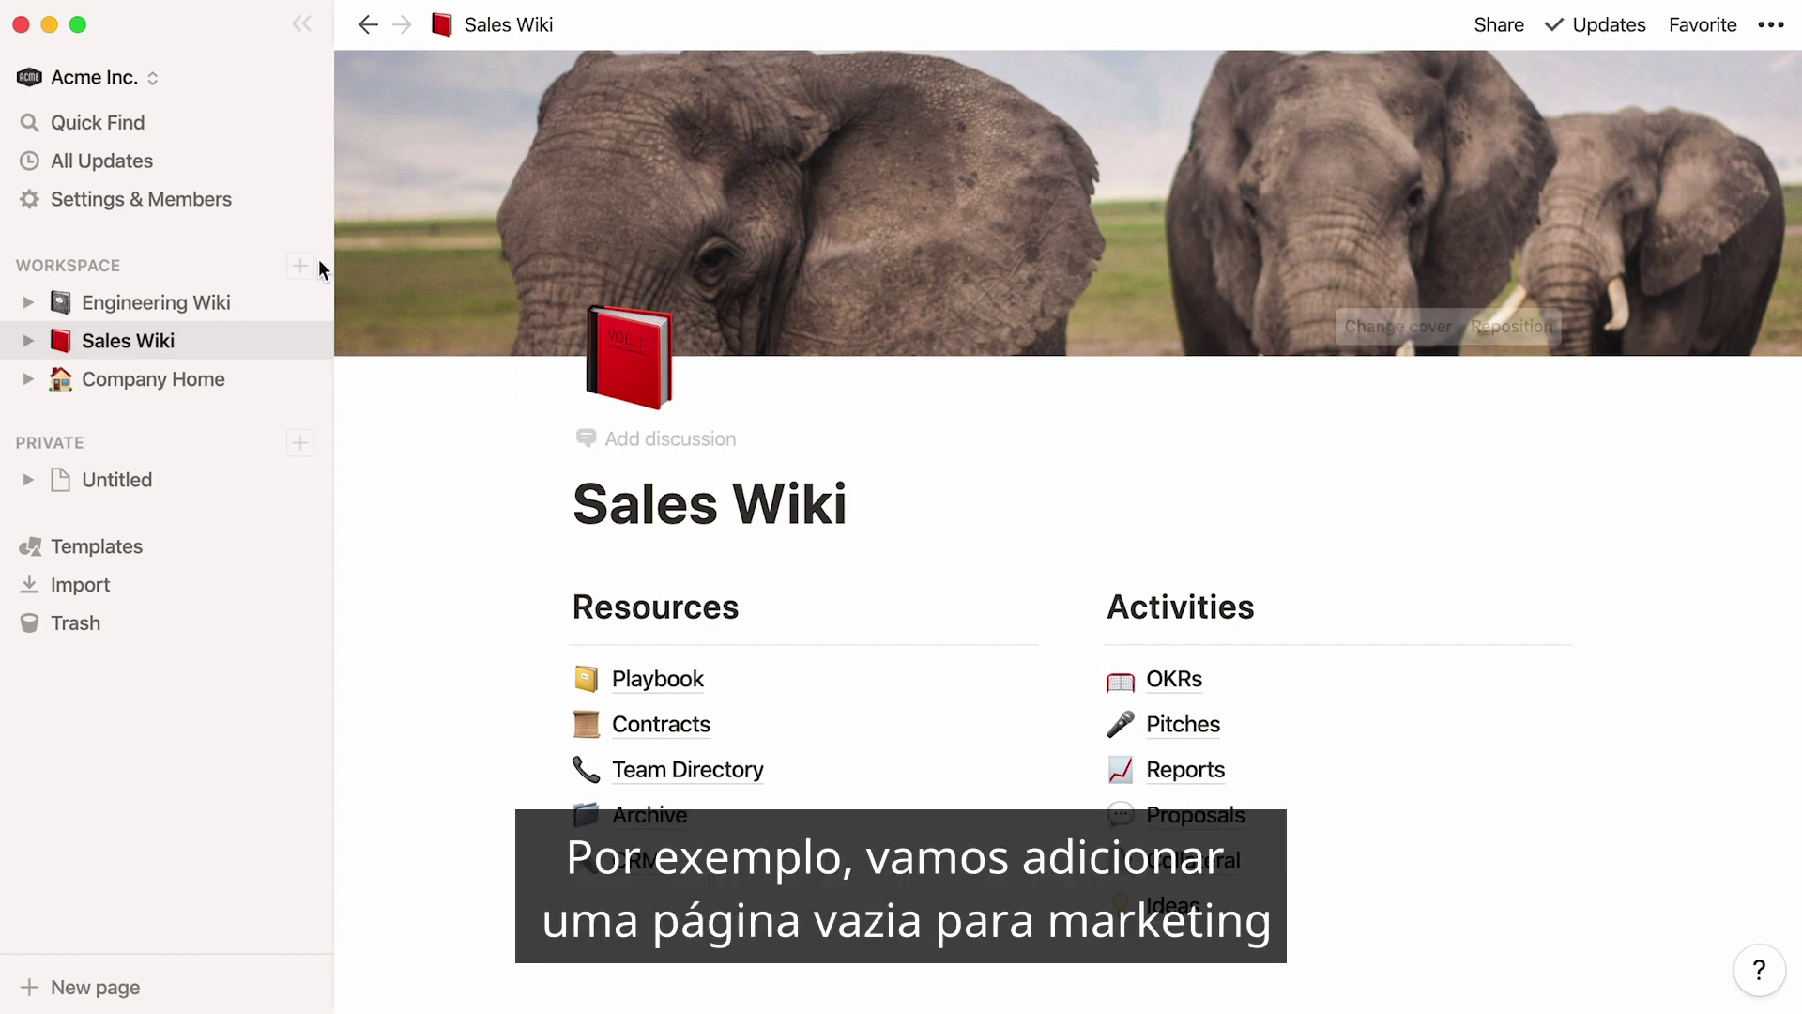
# Step: Add an empty workspace page titled Marketing Wiki and give it the popcorn emoji as its icon
pyautogui.click(312, 266)
pyautogui.write('Marketing Wiki')
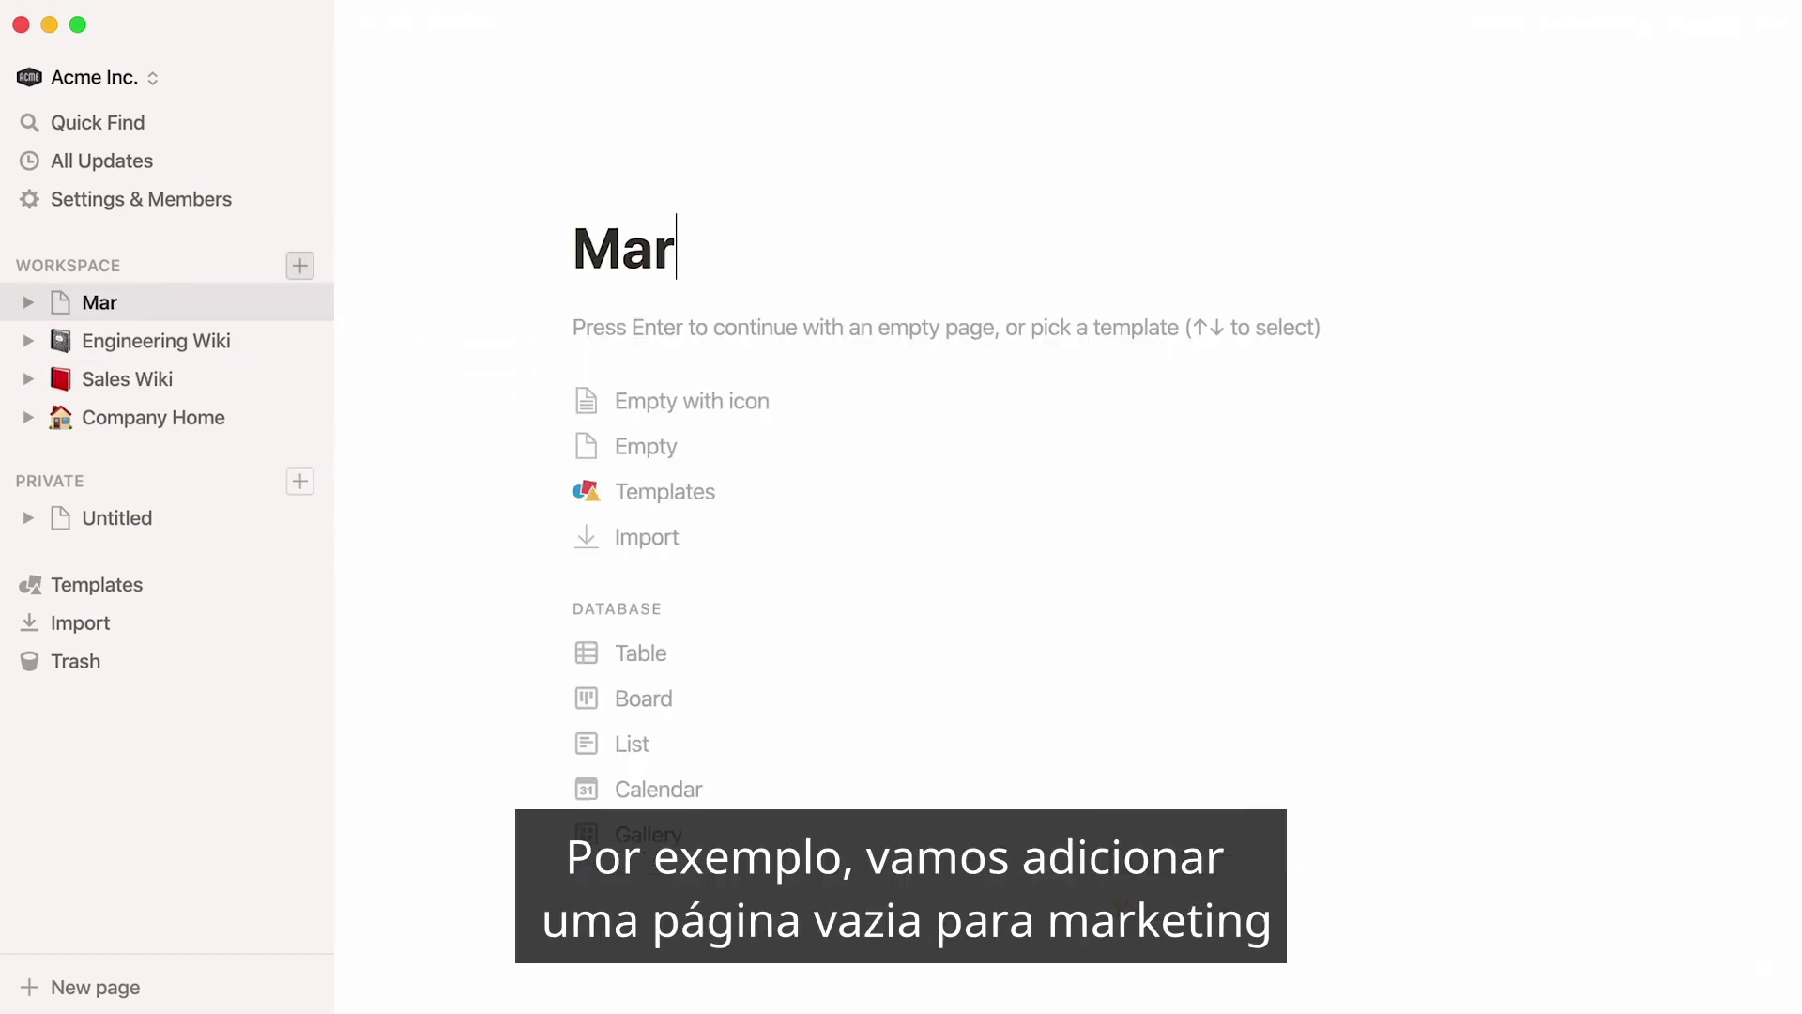
pyautogui.click(572, 399)
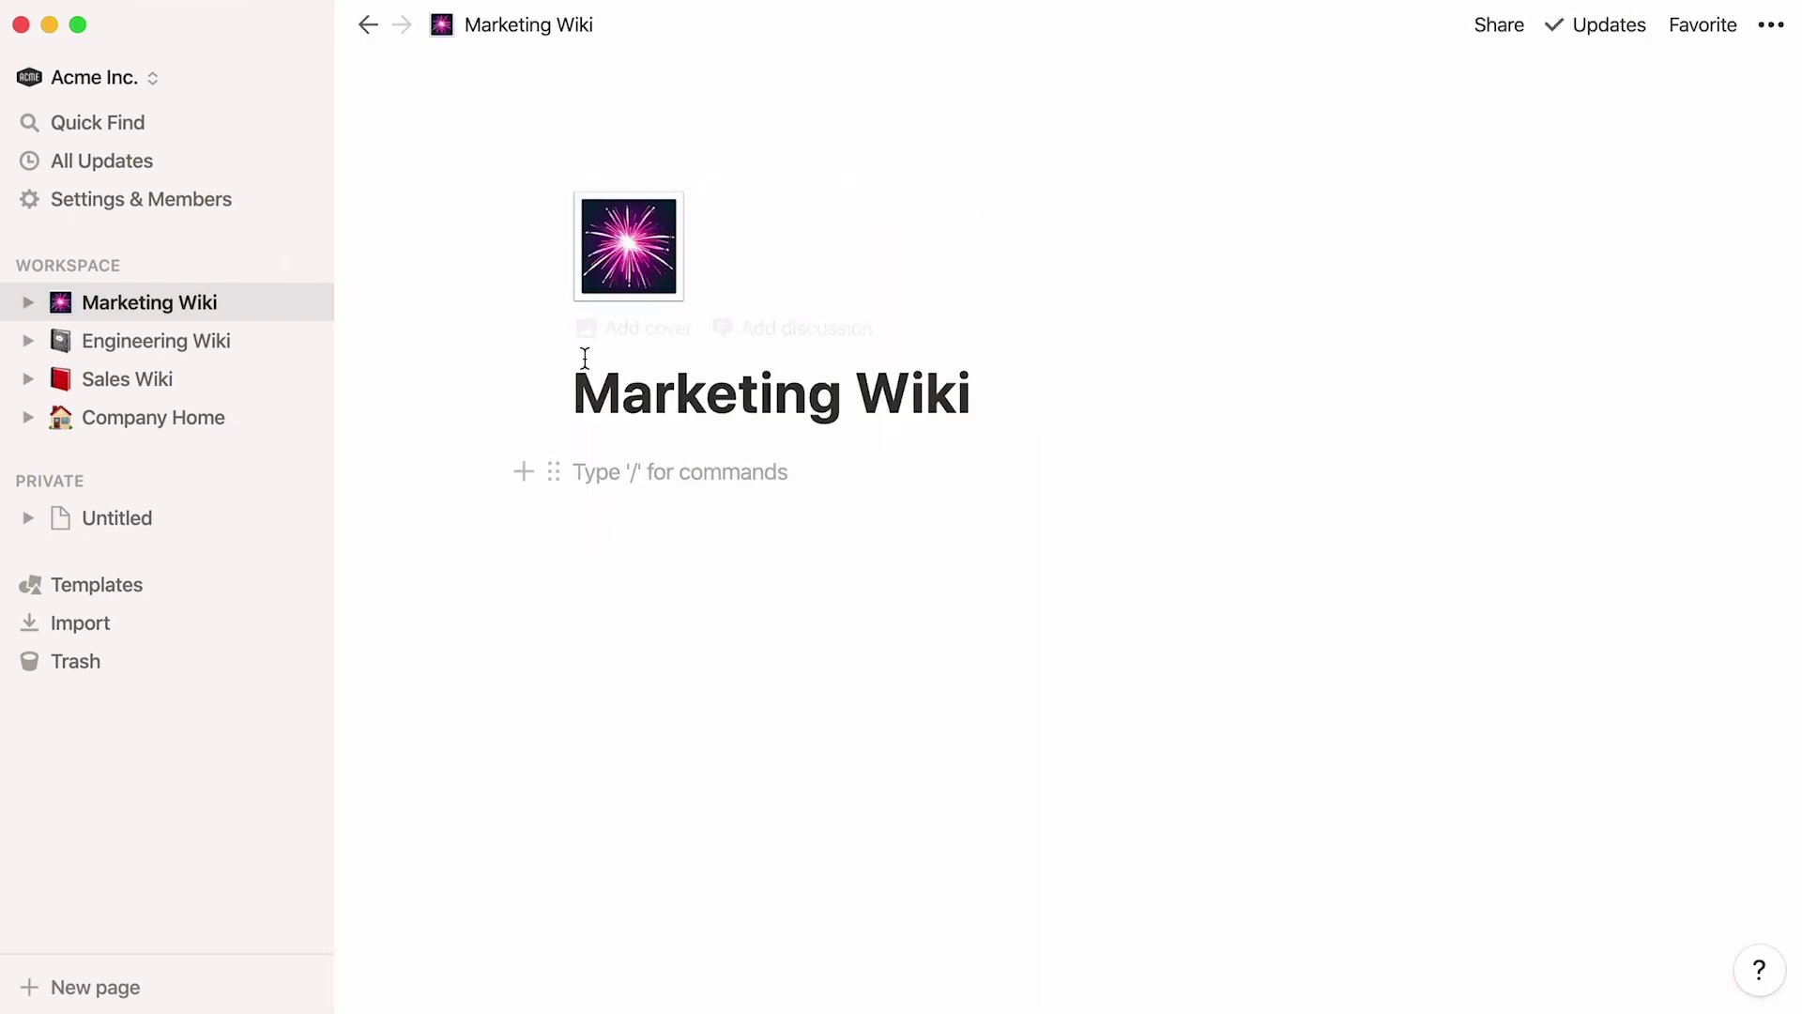
pyautogui.click(606, 282)
pyautogui.write('pop')
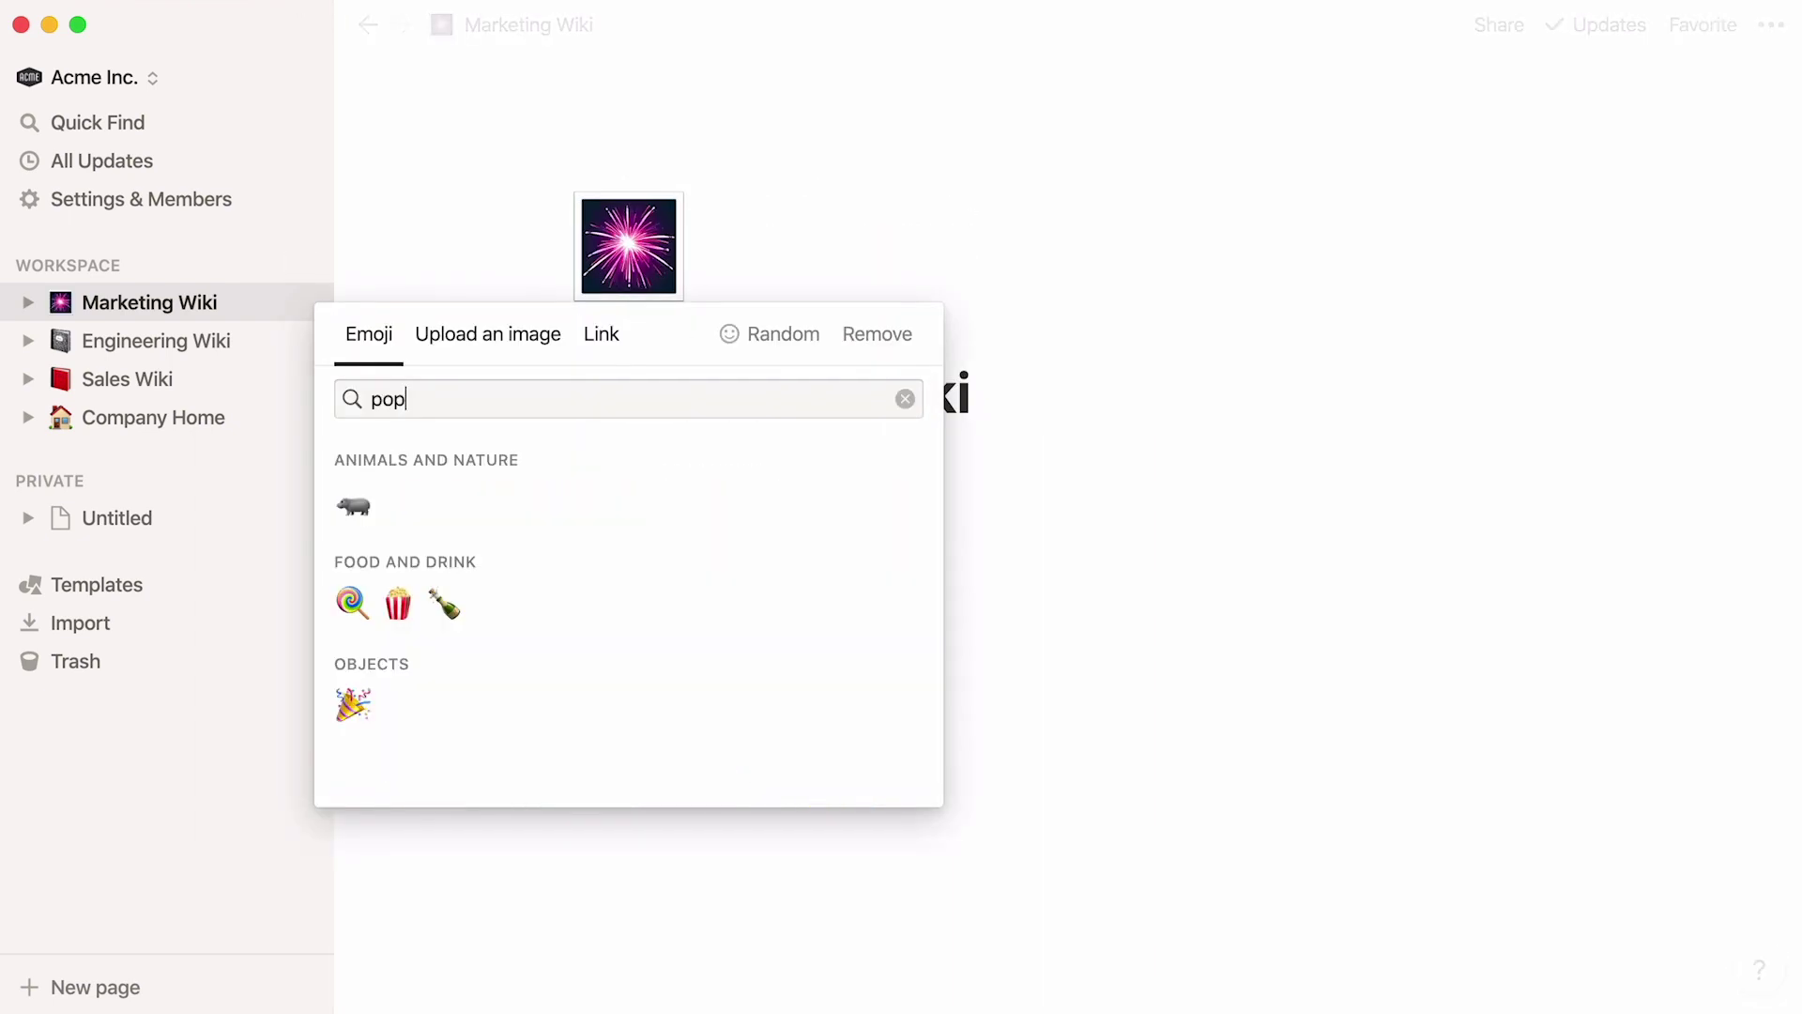
pyautogui.click(401, 604)
# Step: Add an empty workspace page titled Customer Success Wiki and give it the butterfly emoji as its icon
pyautogui.click(301, 266)
pyautogui.write('Custom')
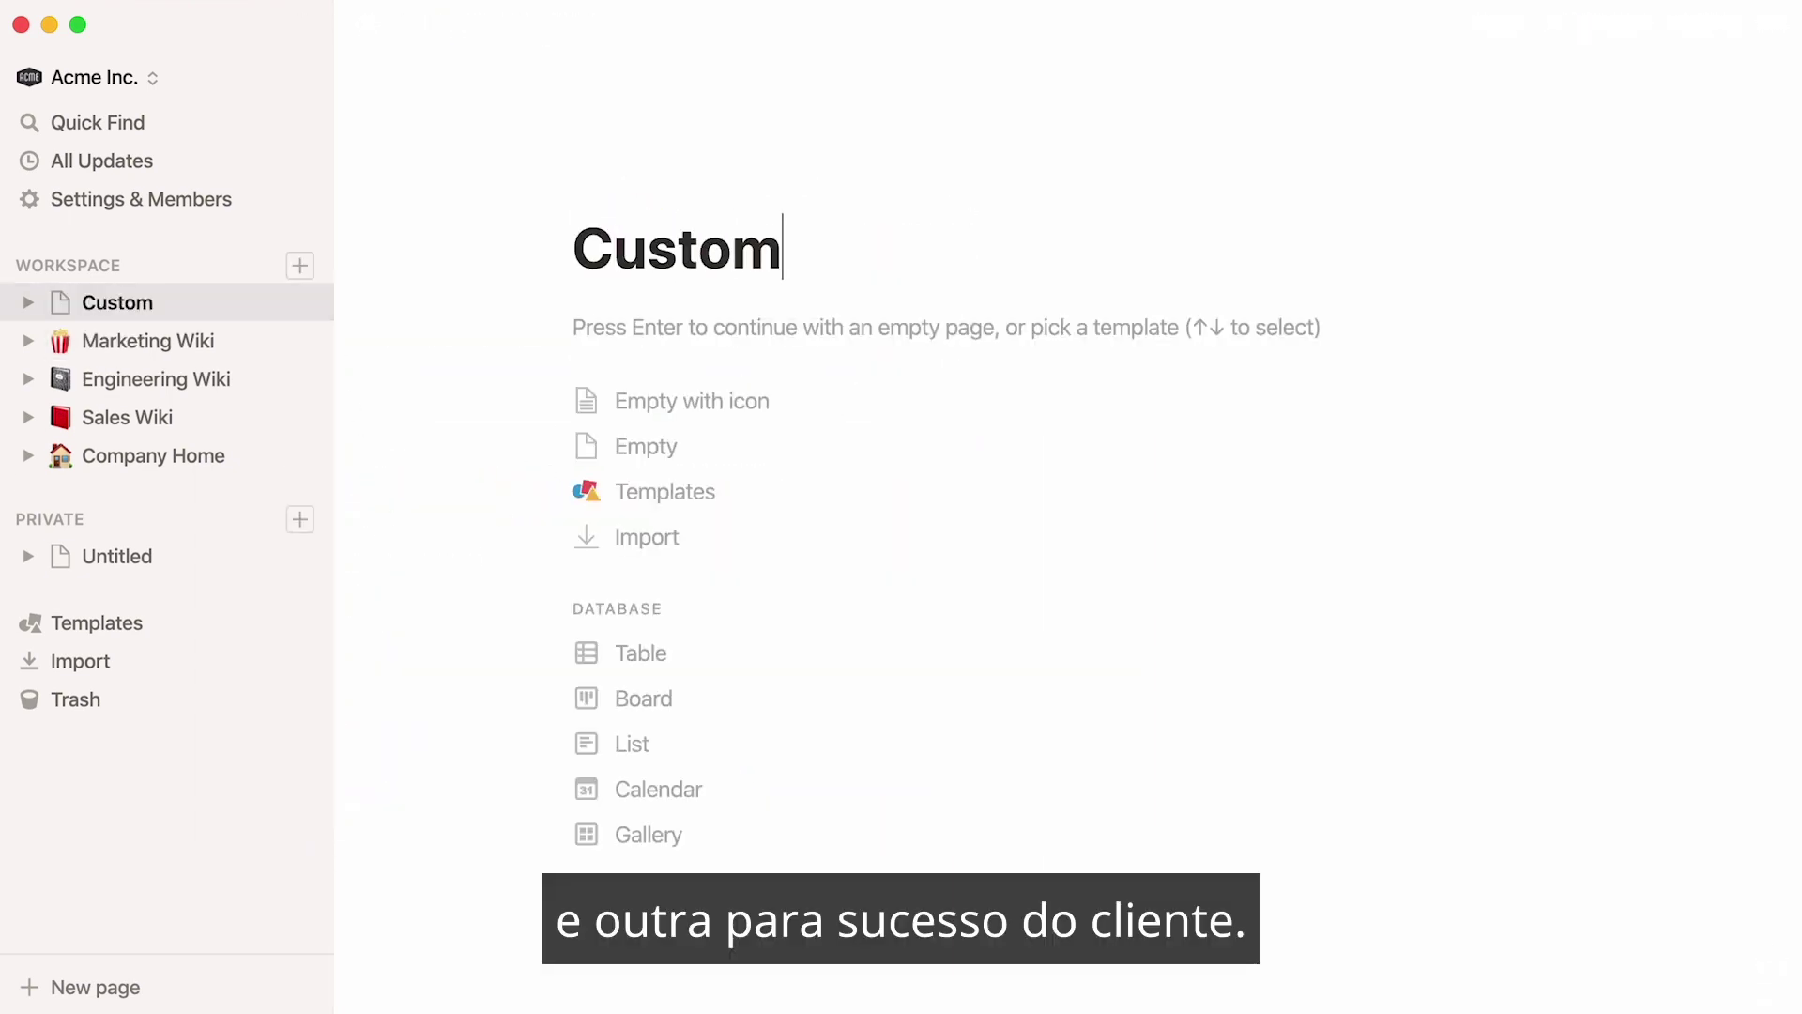
pyautogui.write('er Success Wiki')
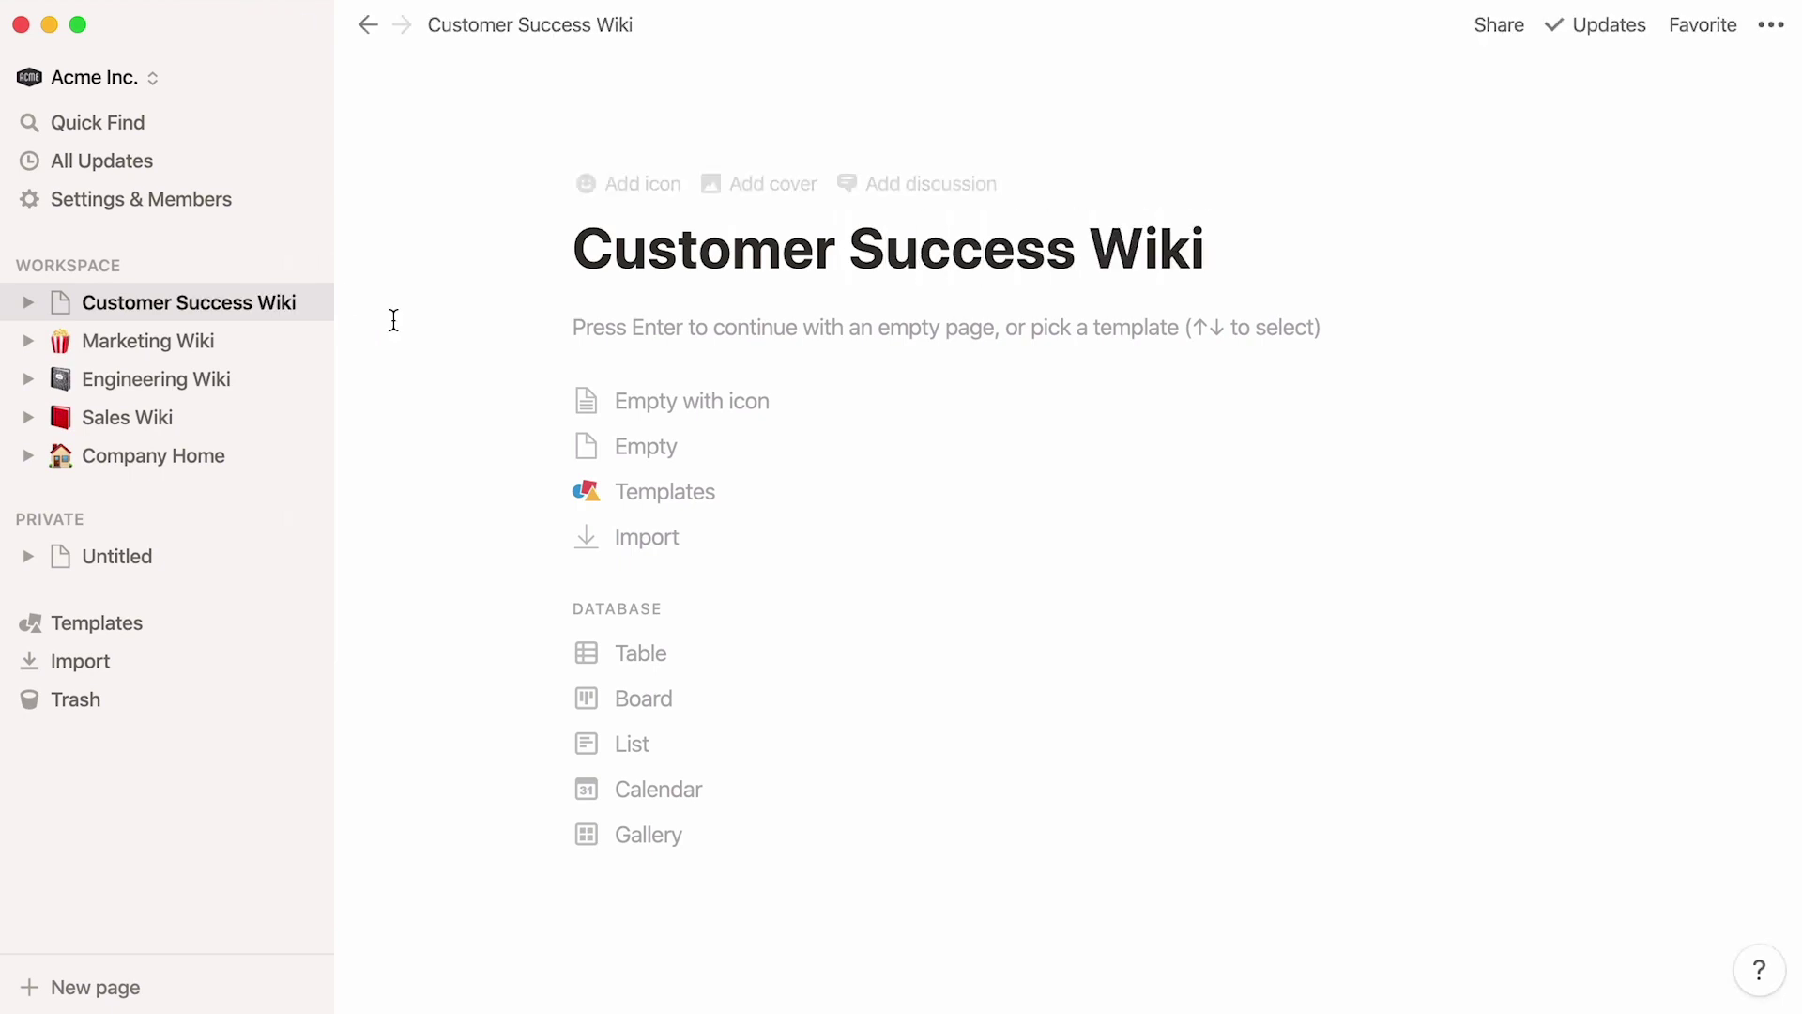
pyautogui.click(577, 406)
pyautogui.click(616, 274)
pyautogui.write('butterfly')
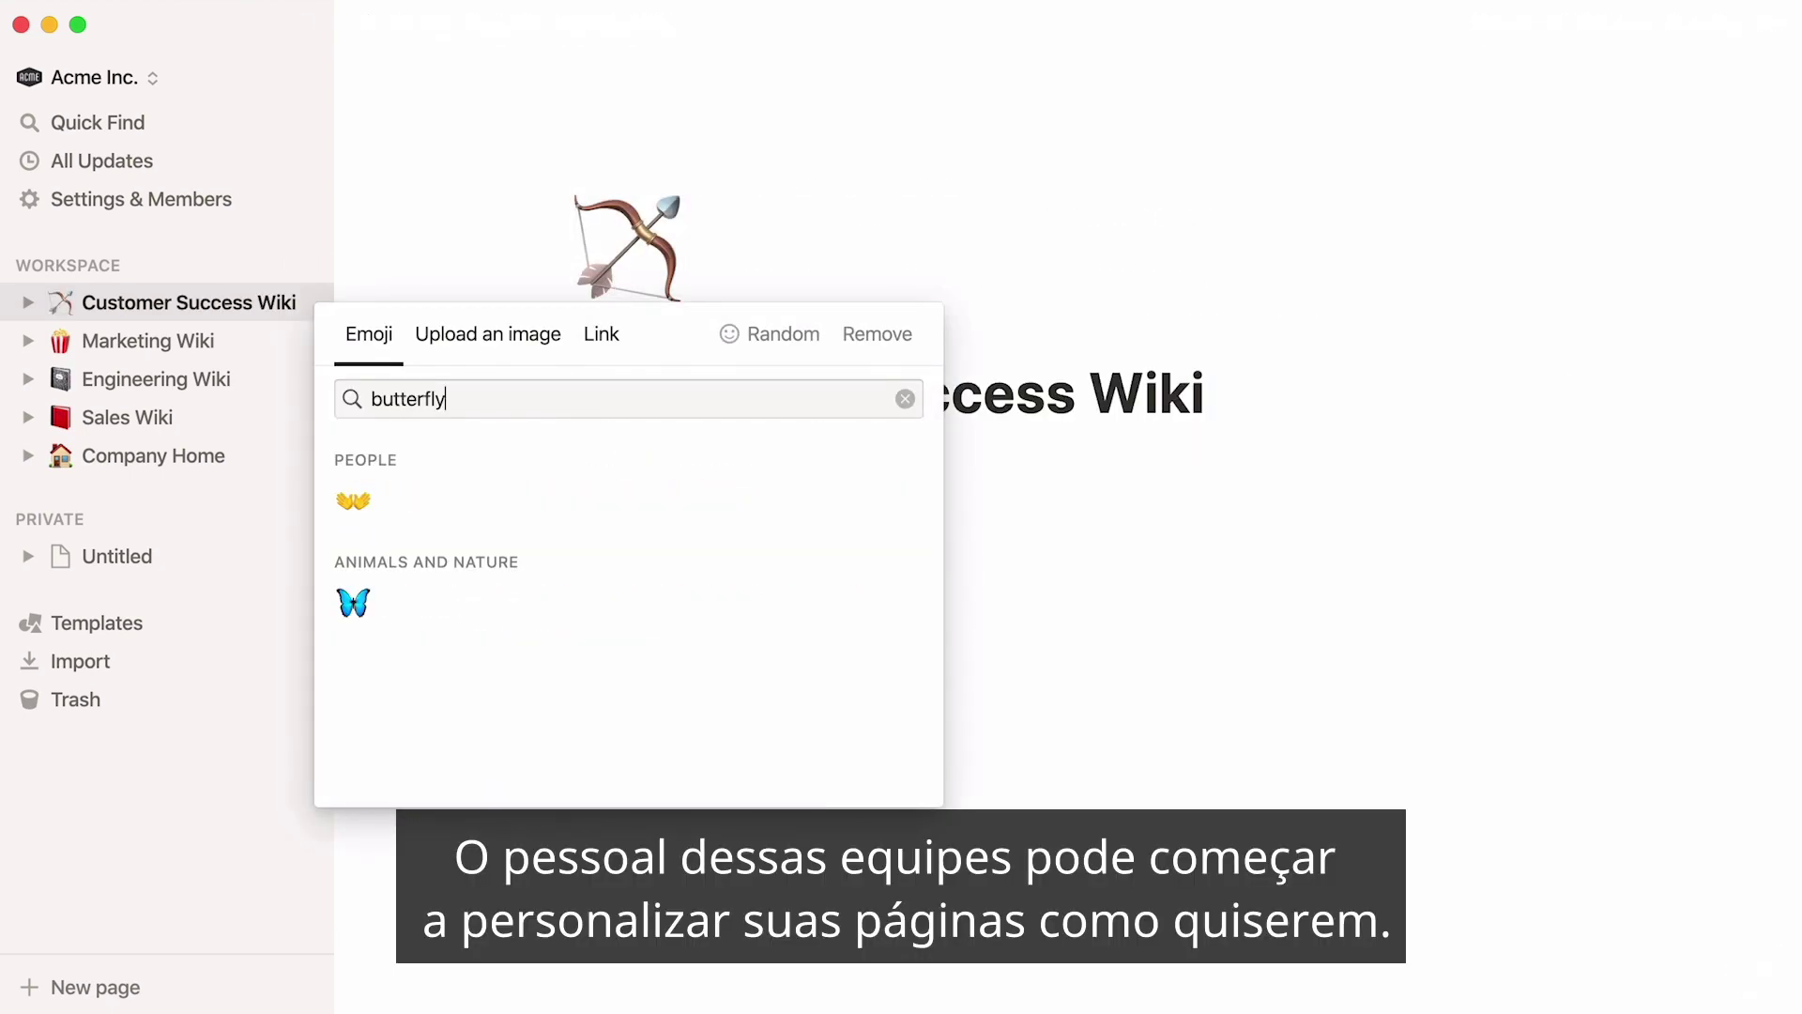
pyautogui.click(355, 601)
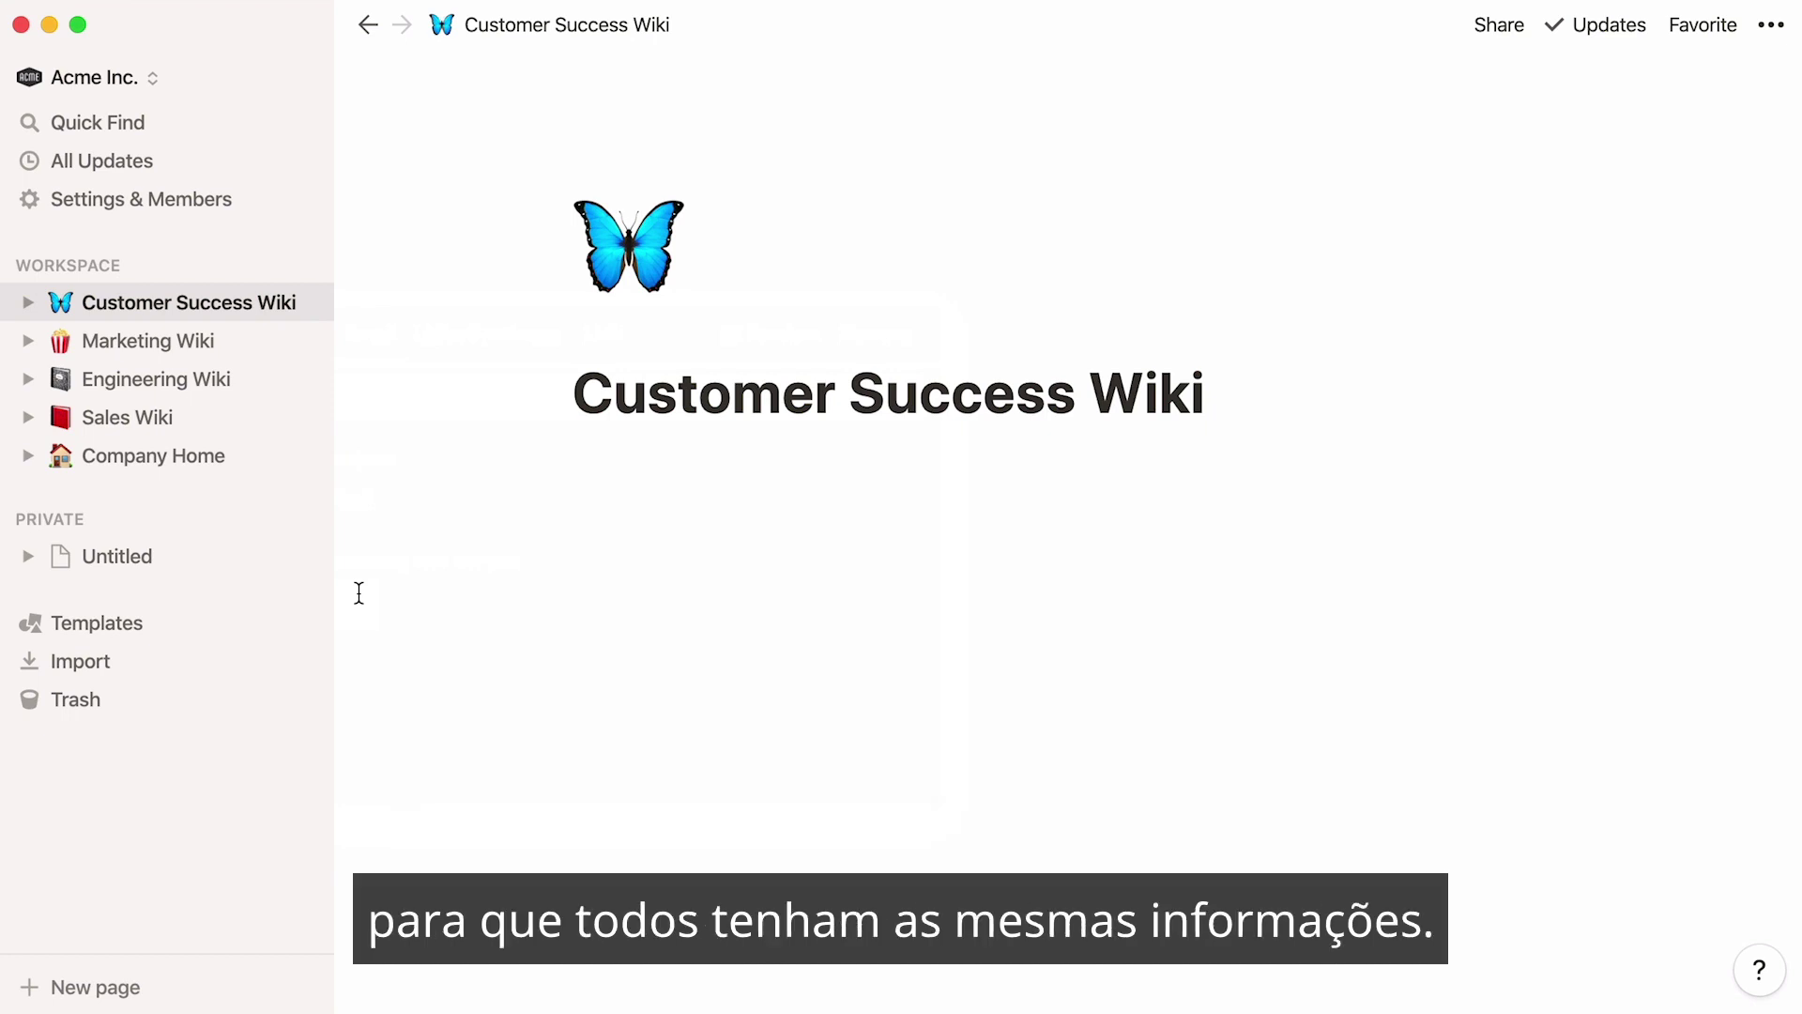
# Step: Browse the available embed block types in the body of the Customer Success Wiki page
pyautogui.write('/embed')
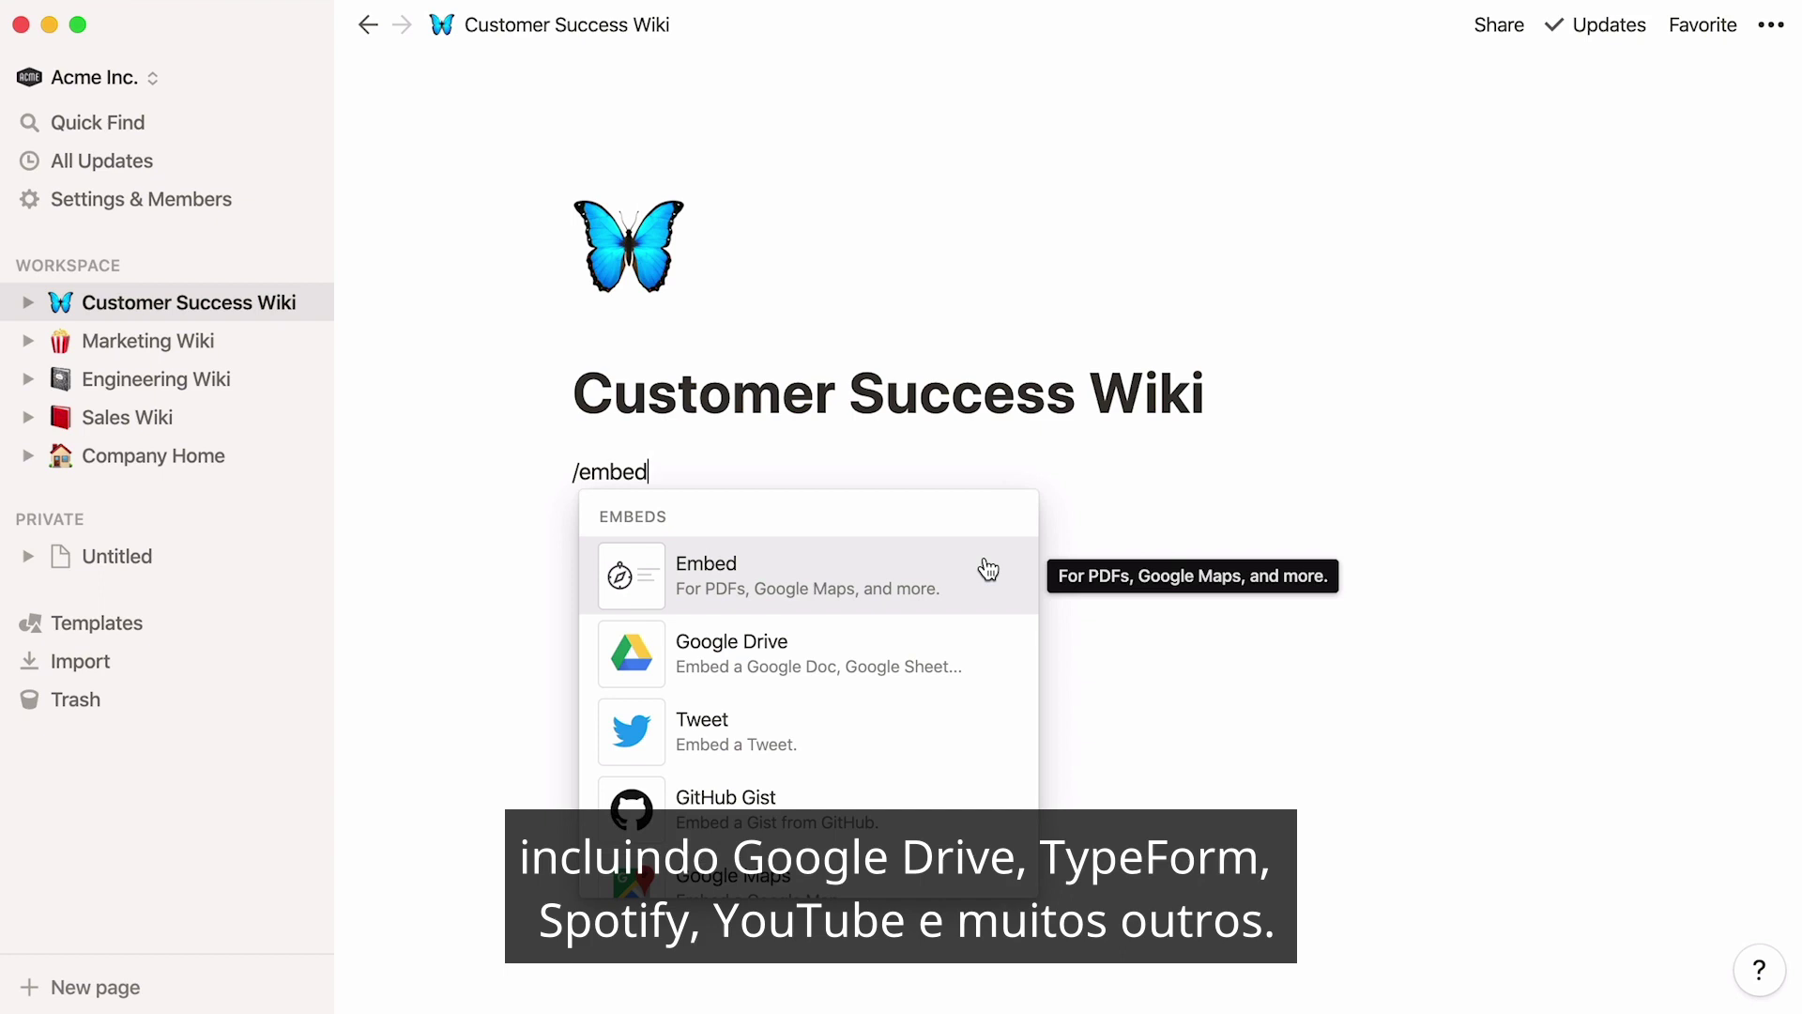
pyautogui.scroll(-5, 988, 569)
pyautogui.scroll(-5, 989, 570)
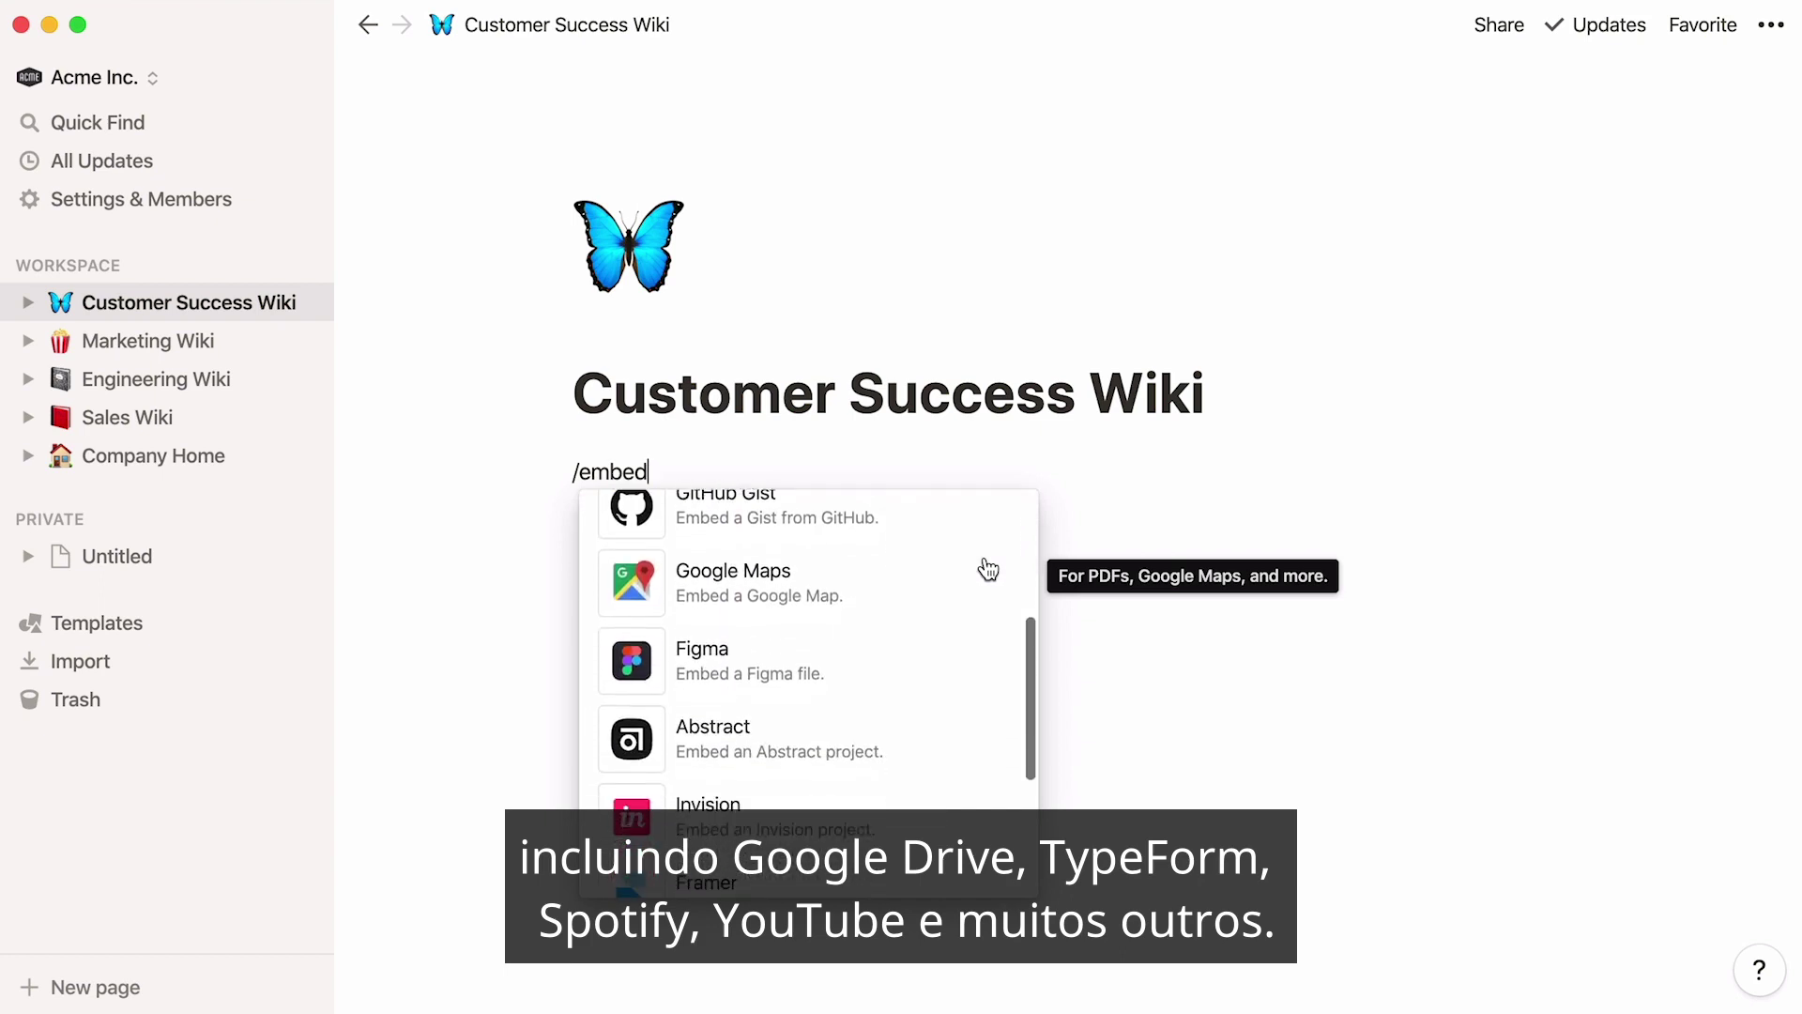
pyautogui.scroll(-4, 988, 569)
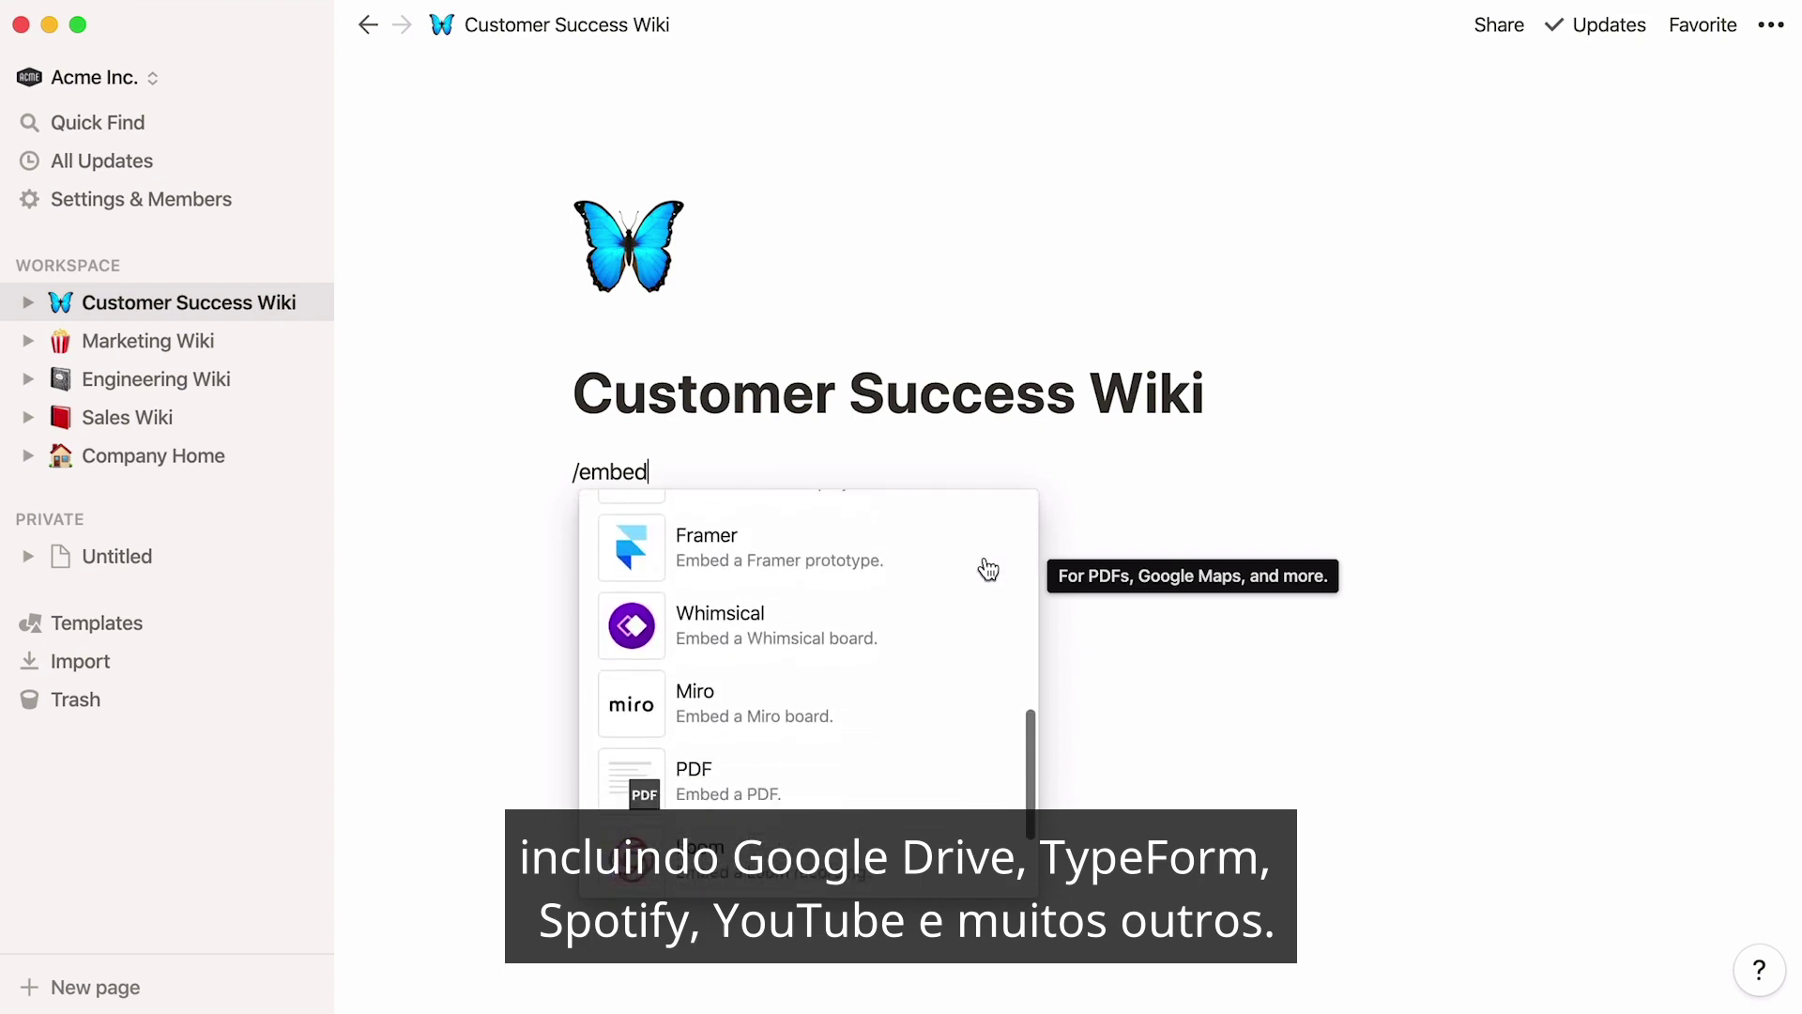
pyautogui.press('BackSpace')
pyautogui.press('BackSpace')
pyautogui.press('BackSpace')
pyautogui.press('BackSpace')
pyautogui.press('BackSpace')
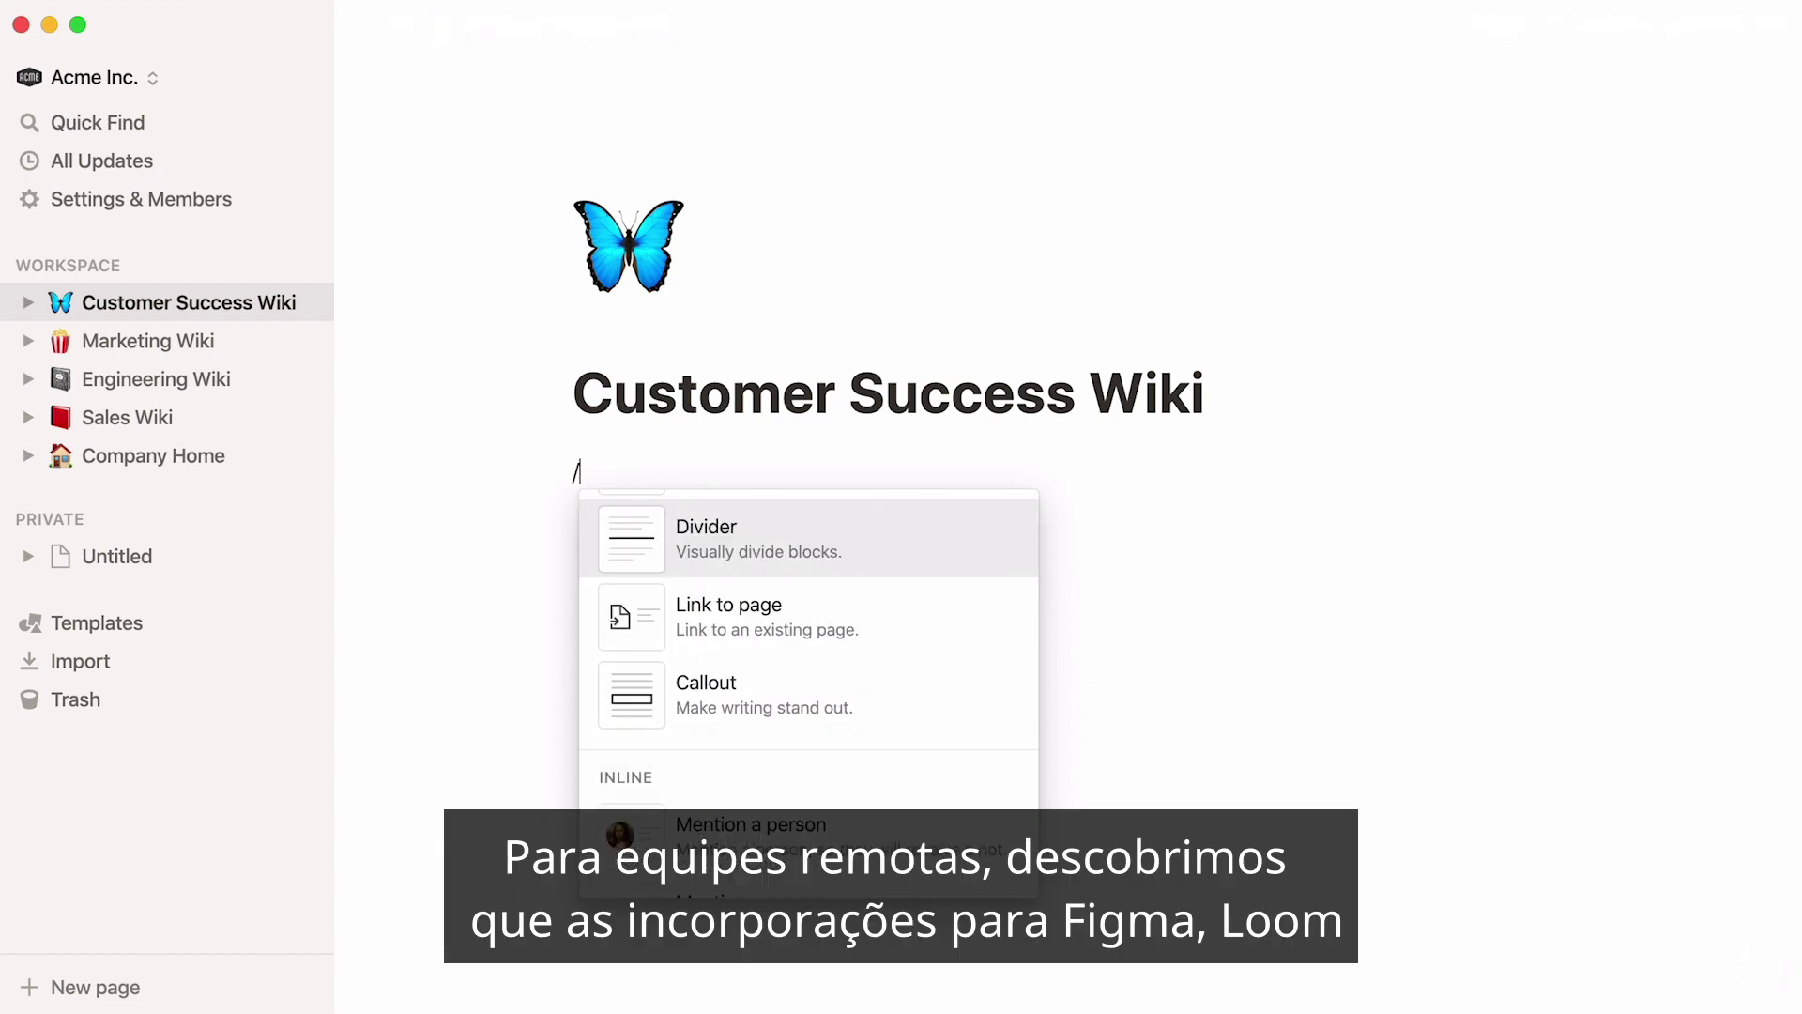
# Step: Search the block commands for figma, loom and miro in turn, and clear the command text
pyautogui.write('figma')
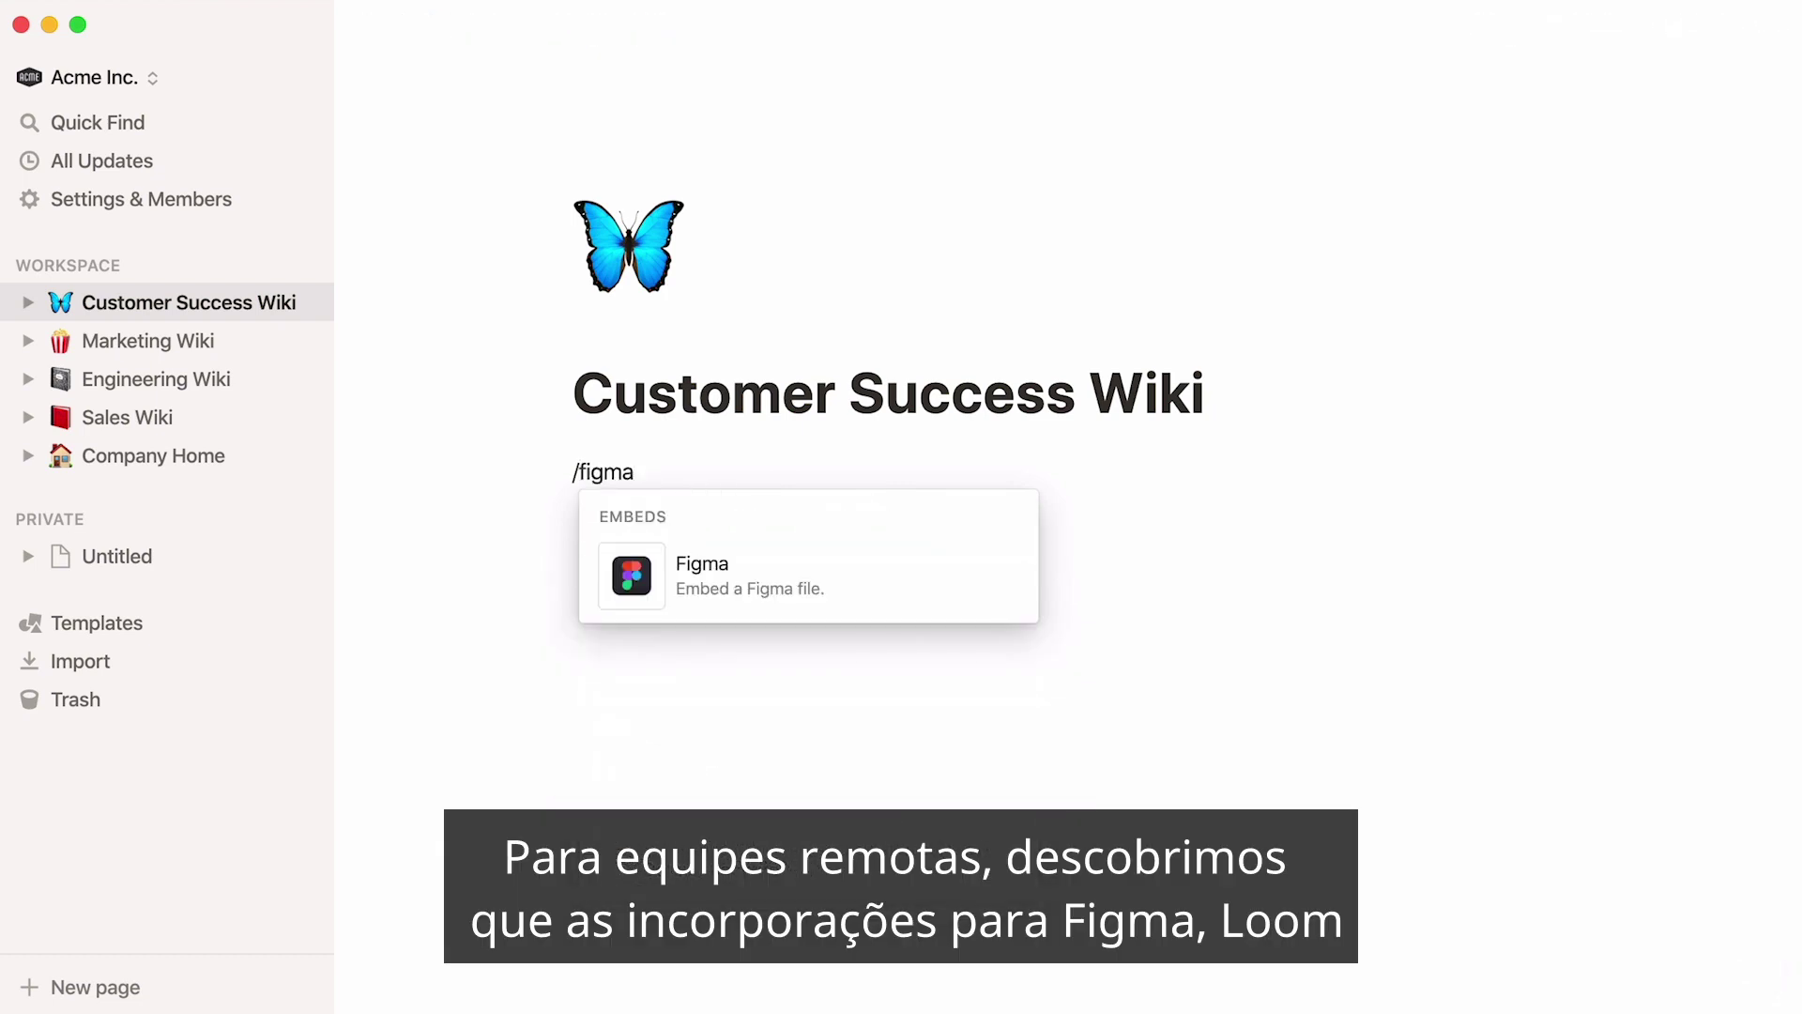
pyautogui.press('BackSpace')
pyautogui.press('BackSpace')
pyautogui.press('BackSpace')
pyautogui.press('BackSpace')
pyautogui.press('BackSpace')
pyautogui.write('loom')
pyautogui.press('BackSpace')
pyautogui.press('BackSpace')
pyautogui.press('BackSpace')
pyautogui.press('BackSpace')
pyautogui.write('miro')
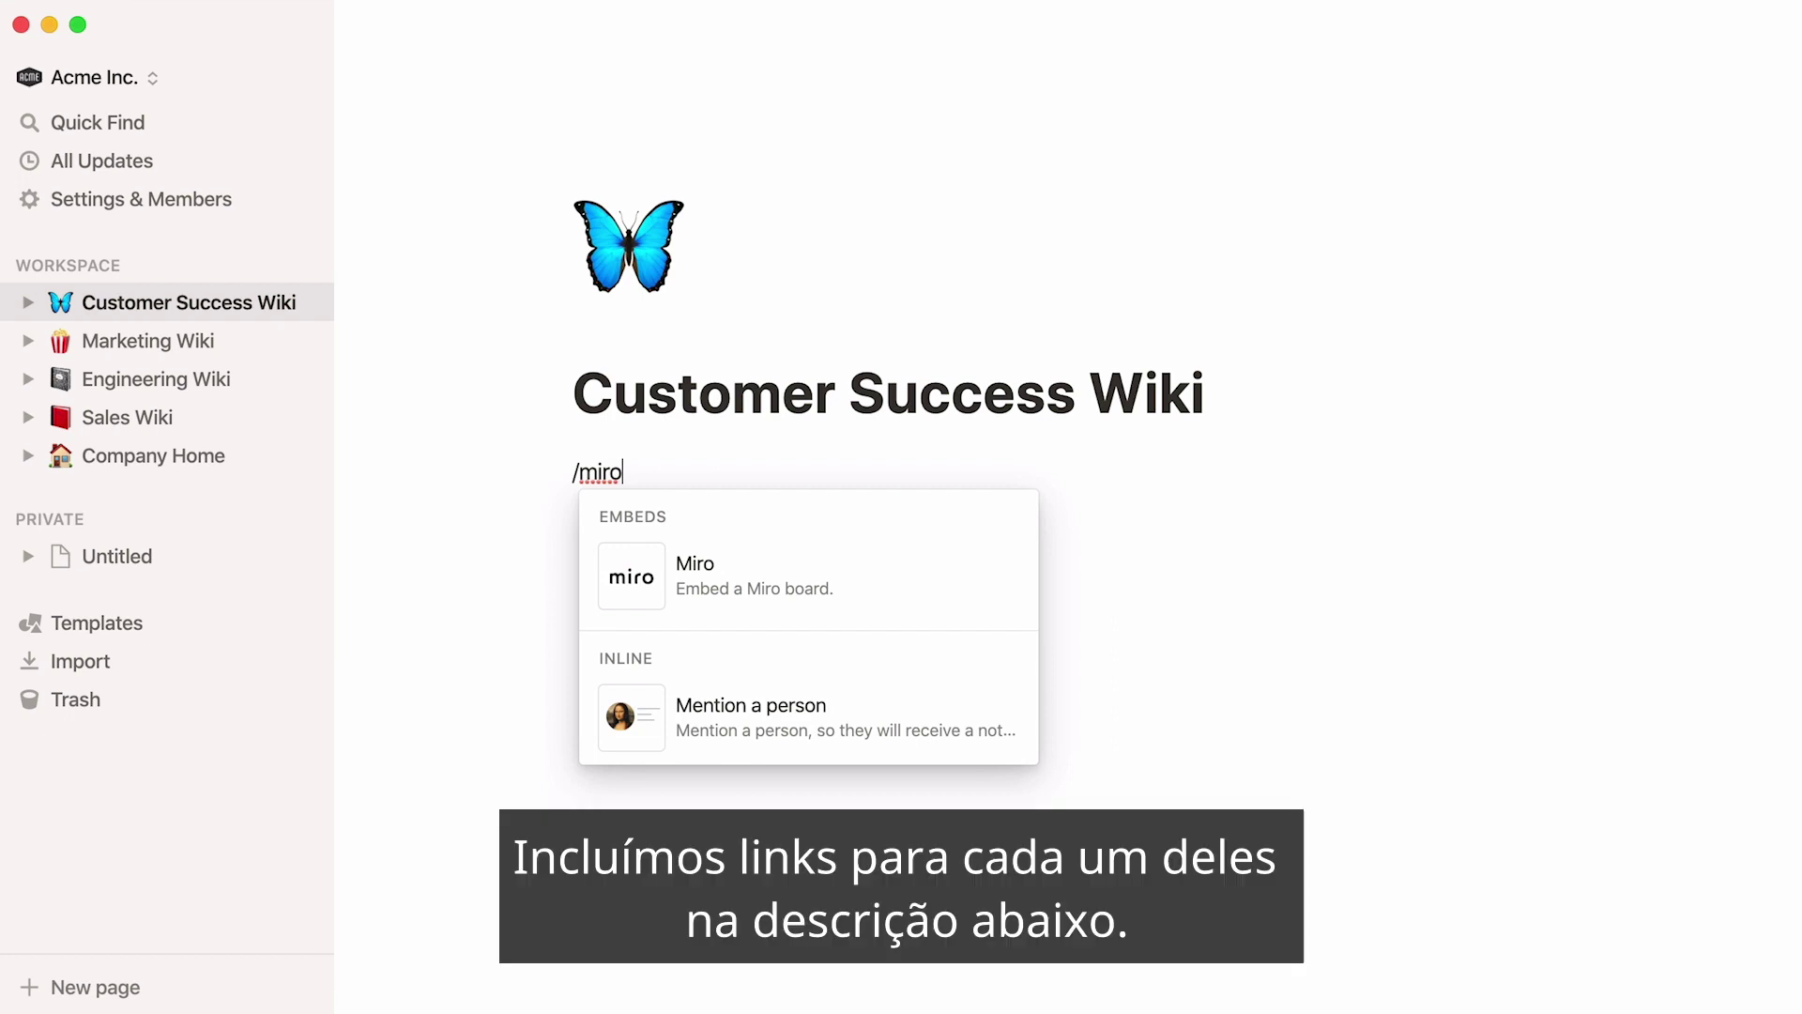
pyautogui.press('BackSpace')
pyautogui.press('BackSpace')
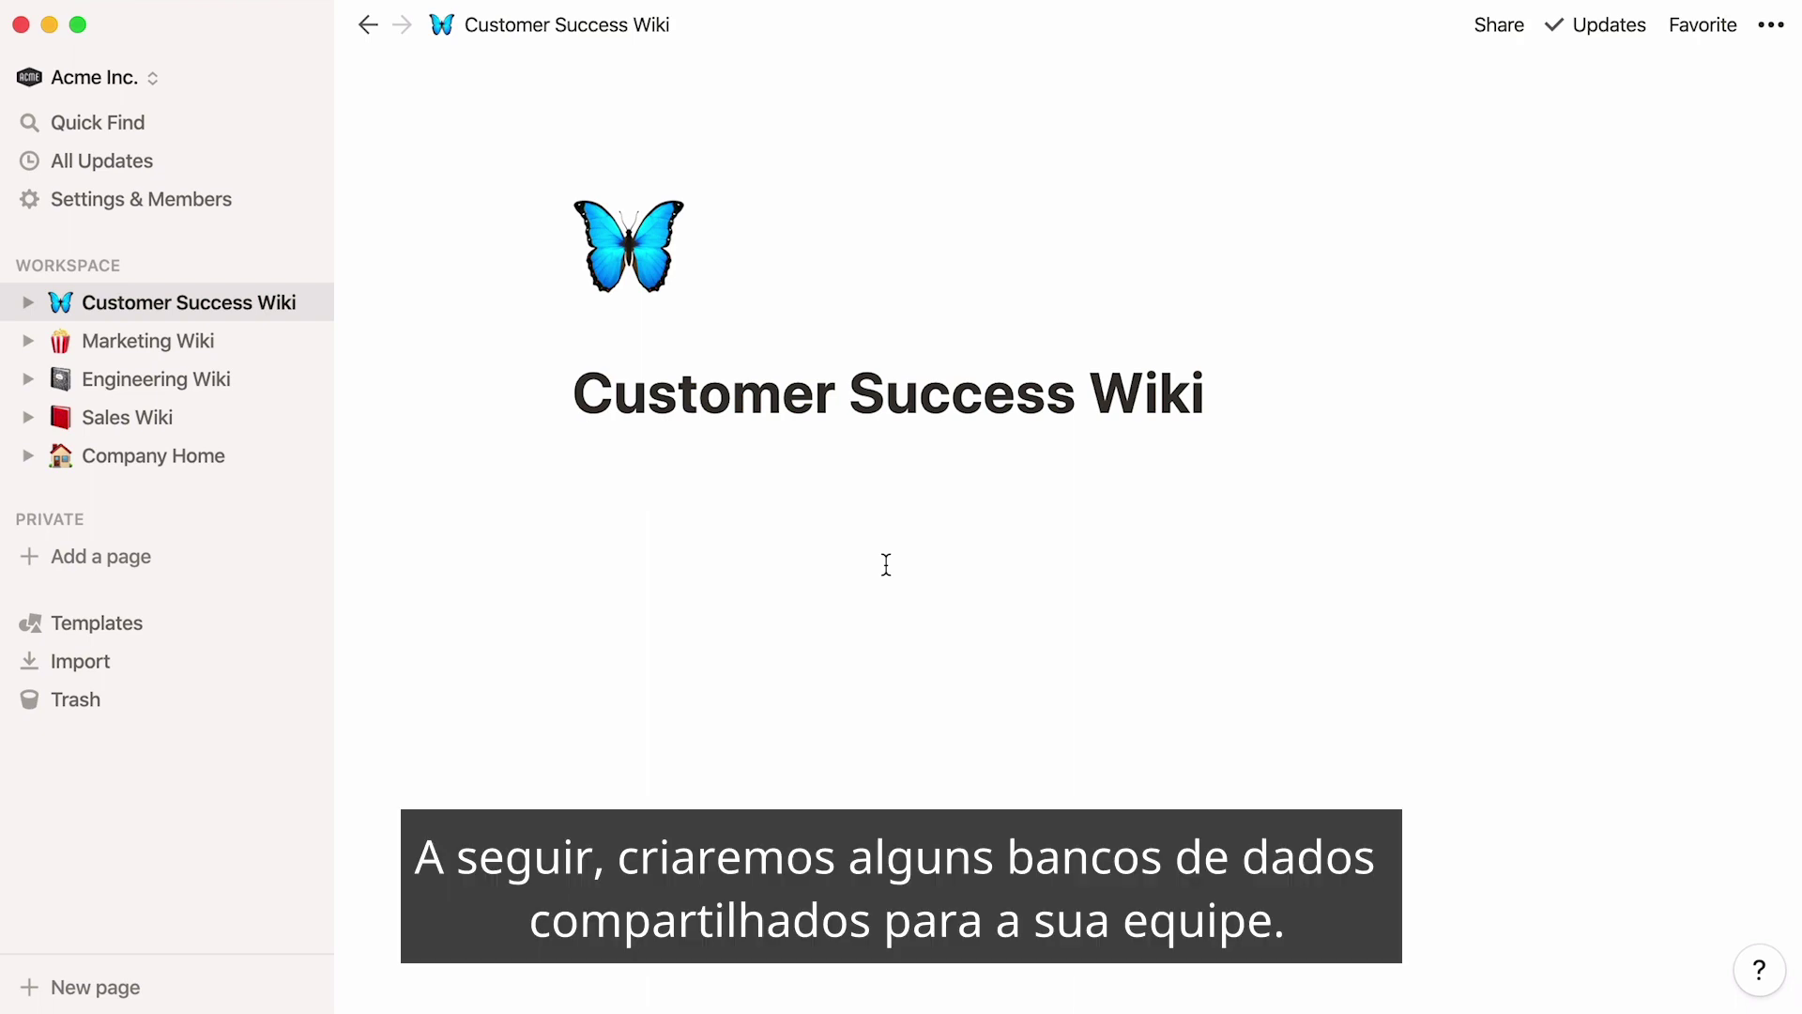
# Step: Create a new page from the Meeting Notes template in the Design category
pyautogui.click(97, 981)
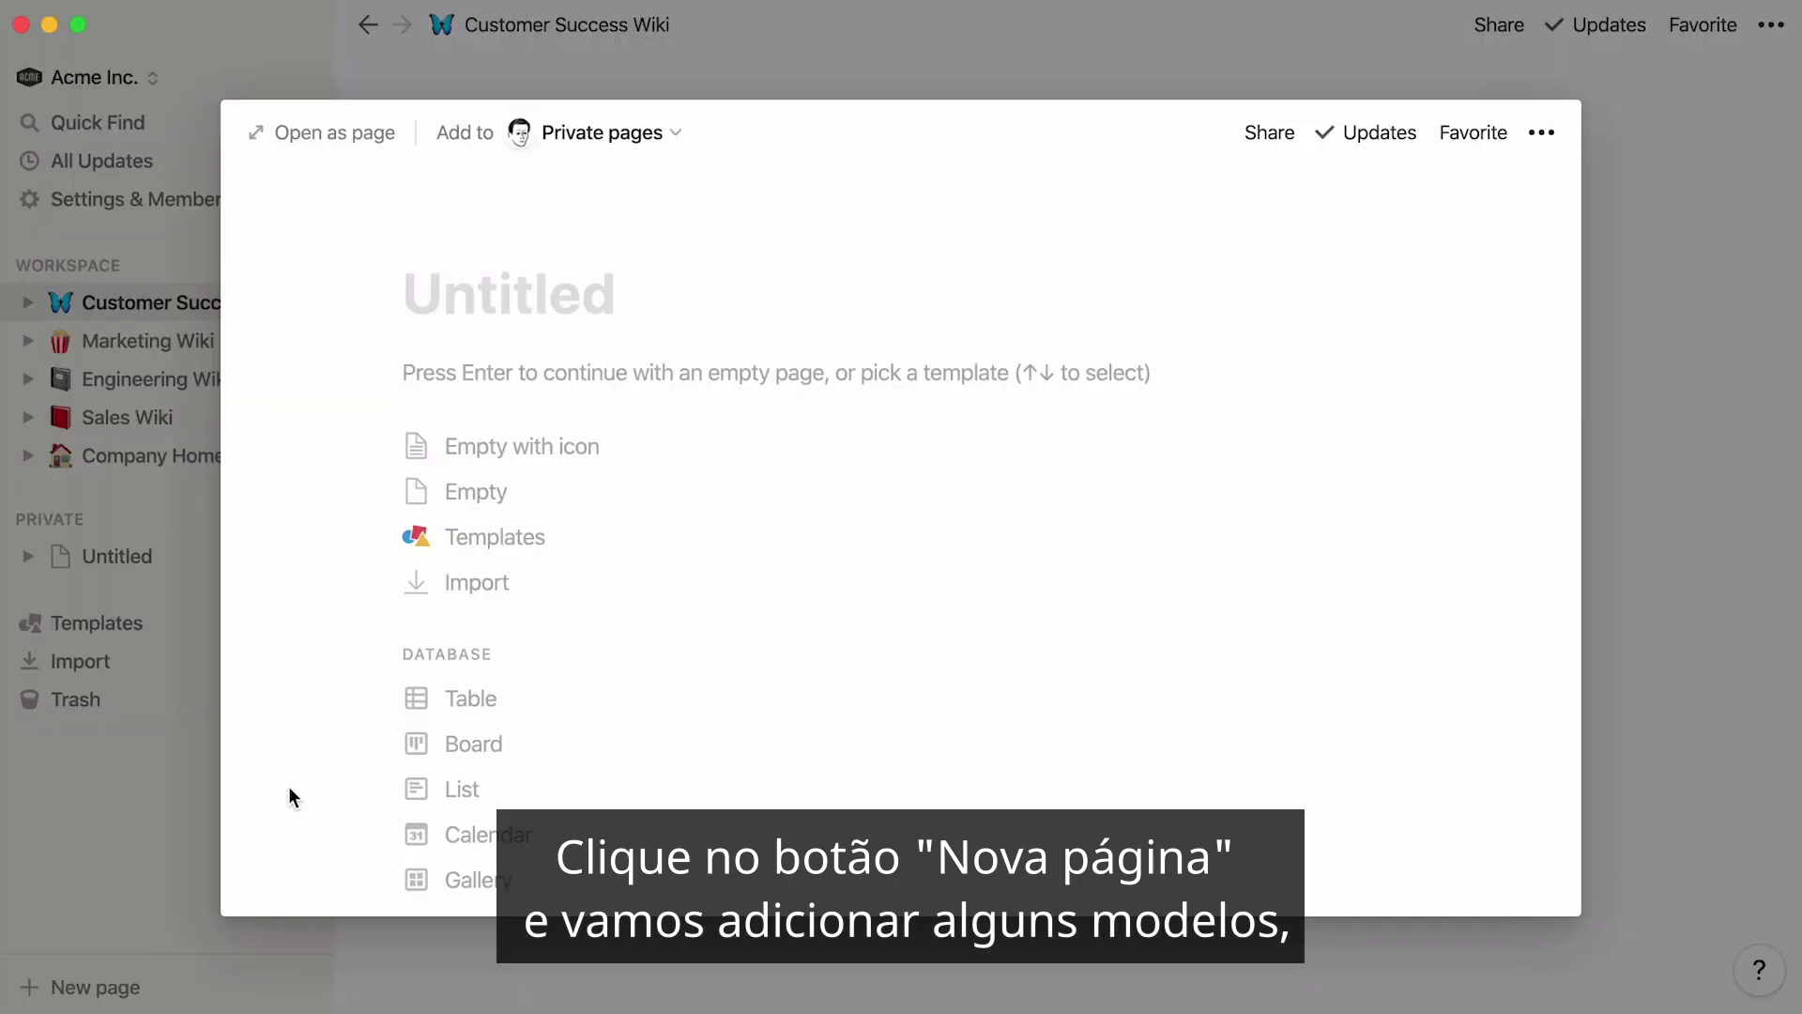
pyautogui.click(541, 541)
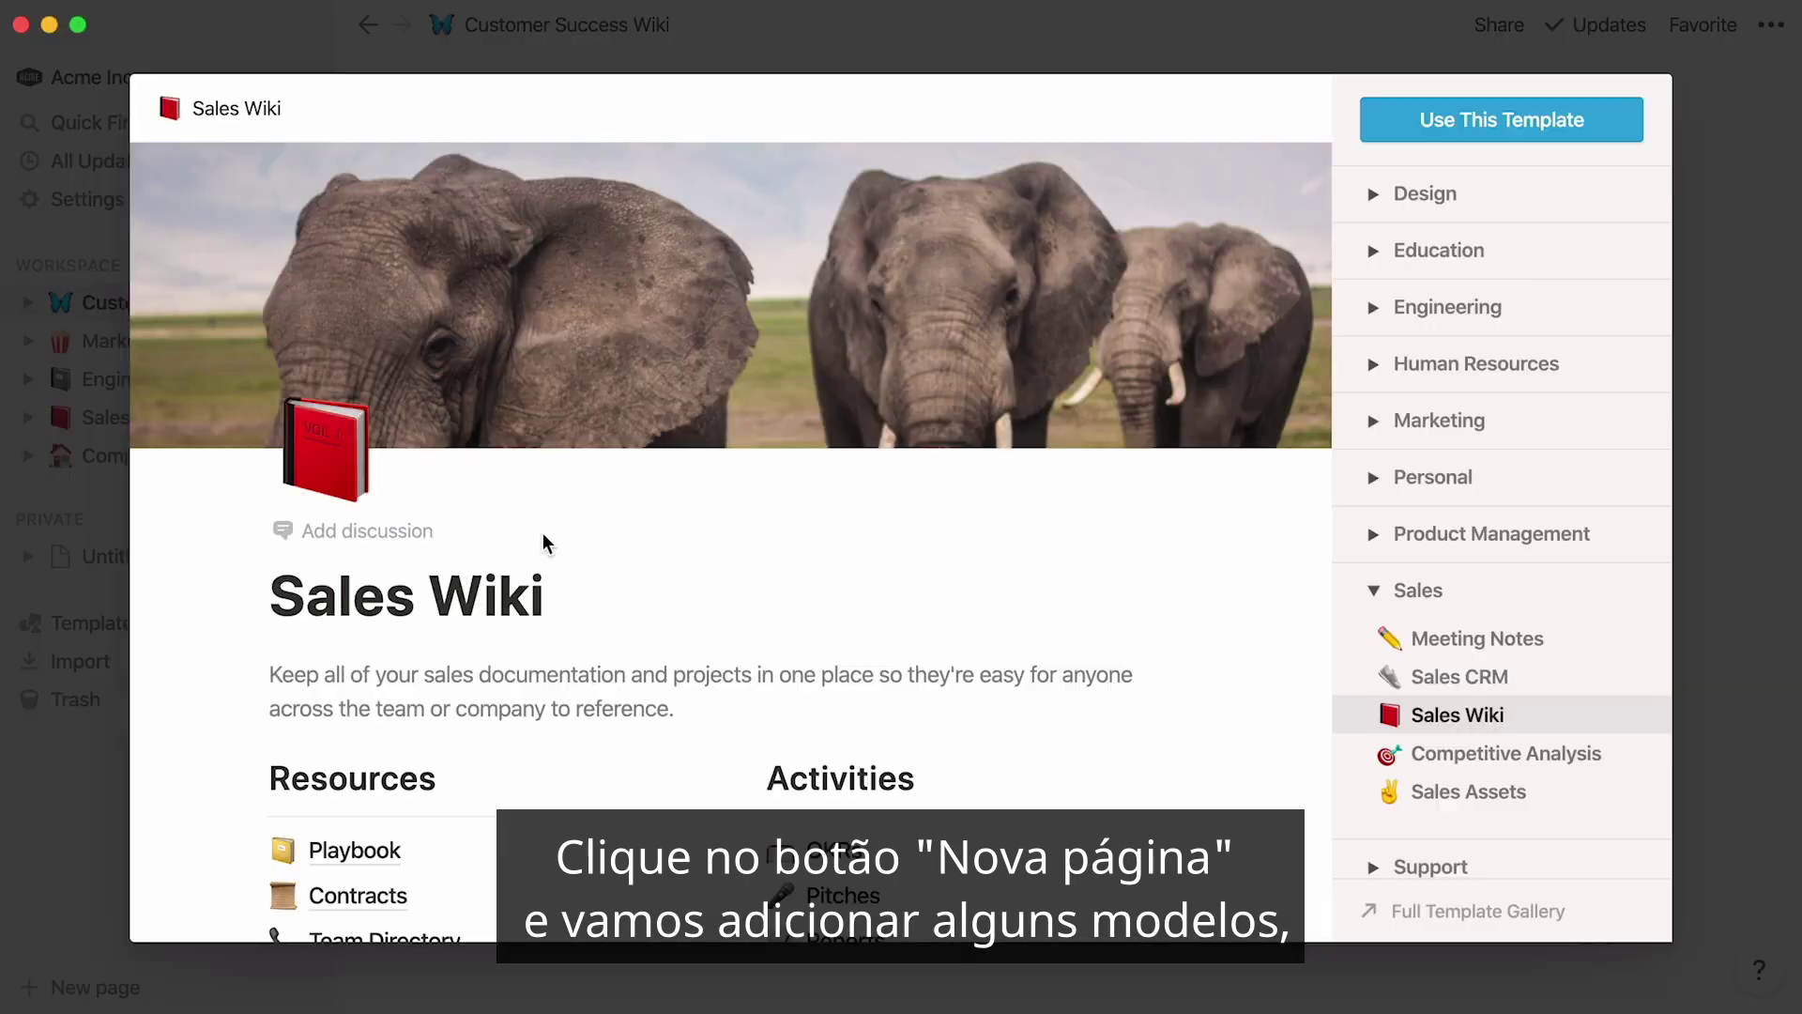
pyautogui.click(1375, 195)
pyautogui.click(1375, 357)
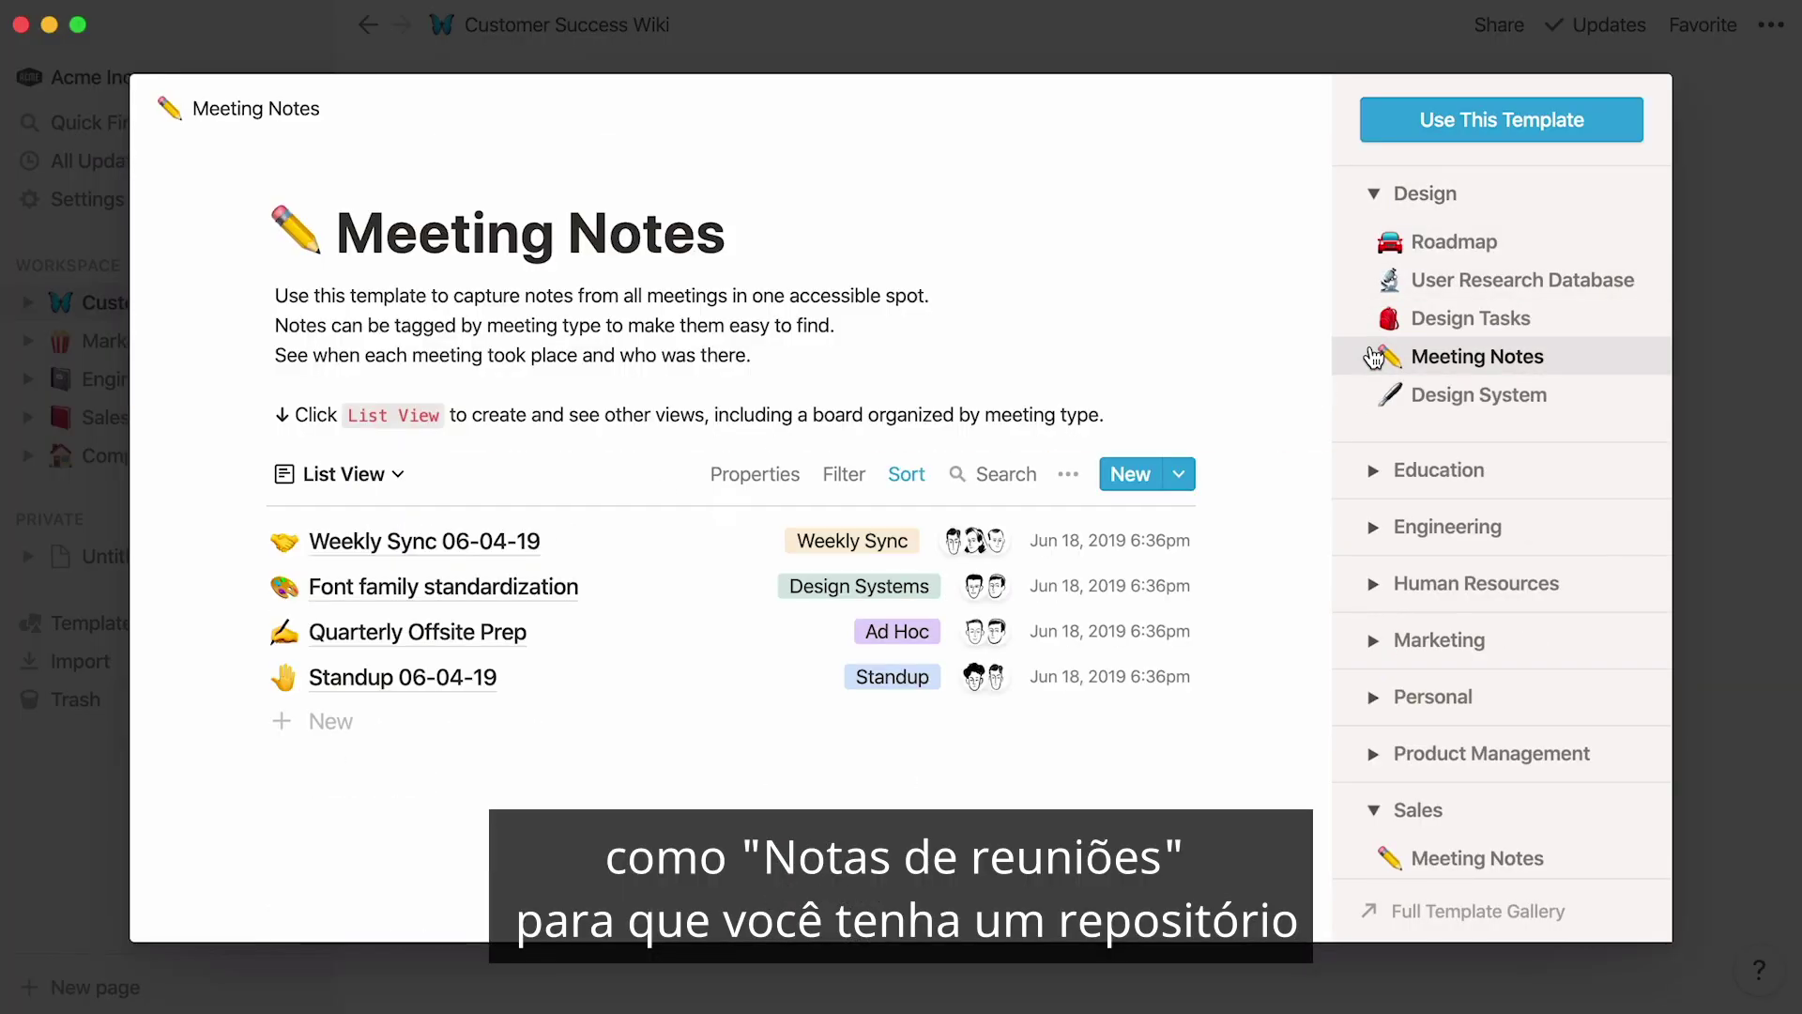
pyautogui.click(1462, 120)
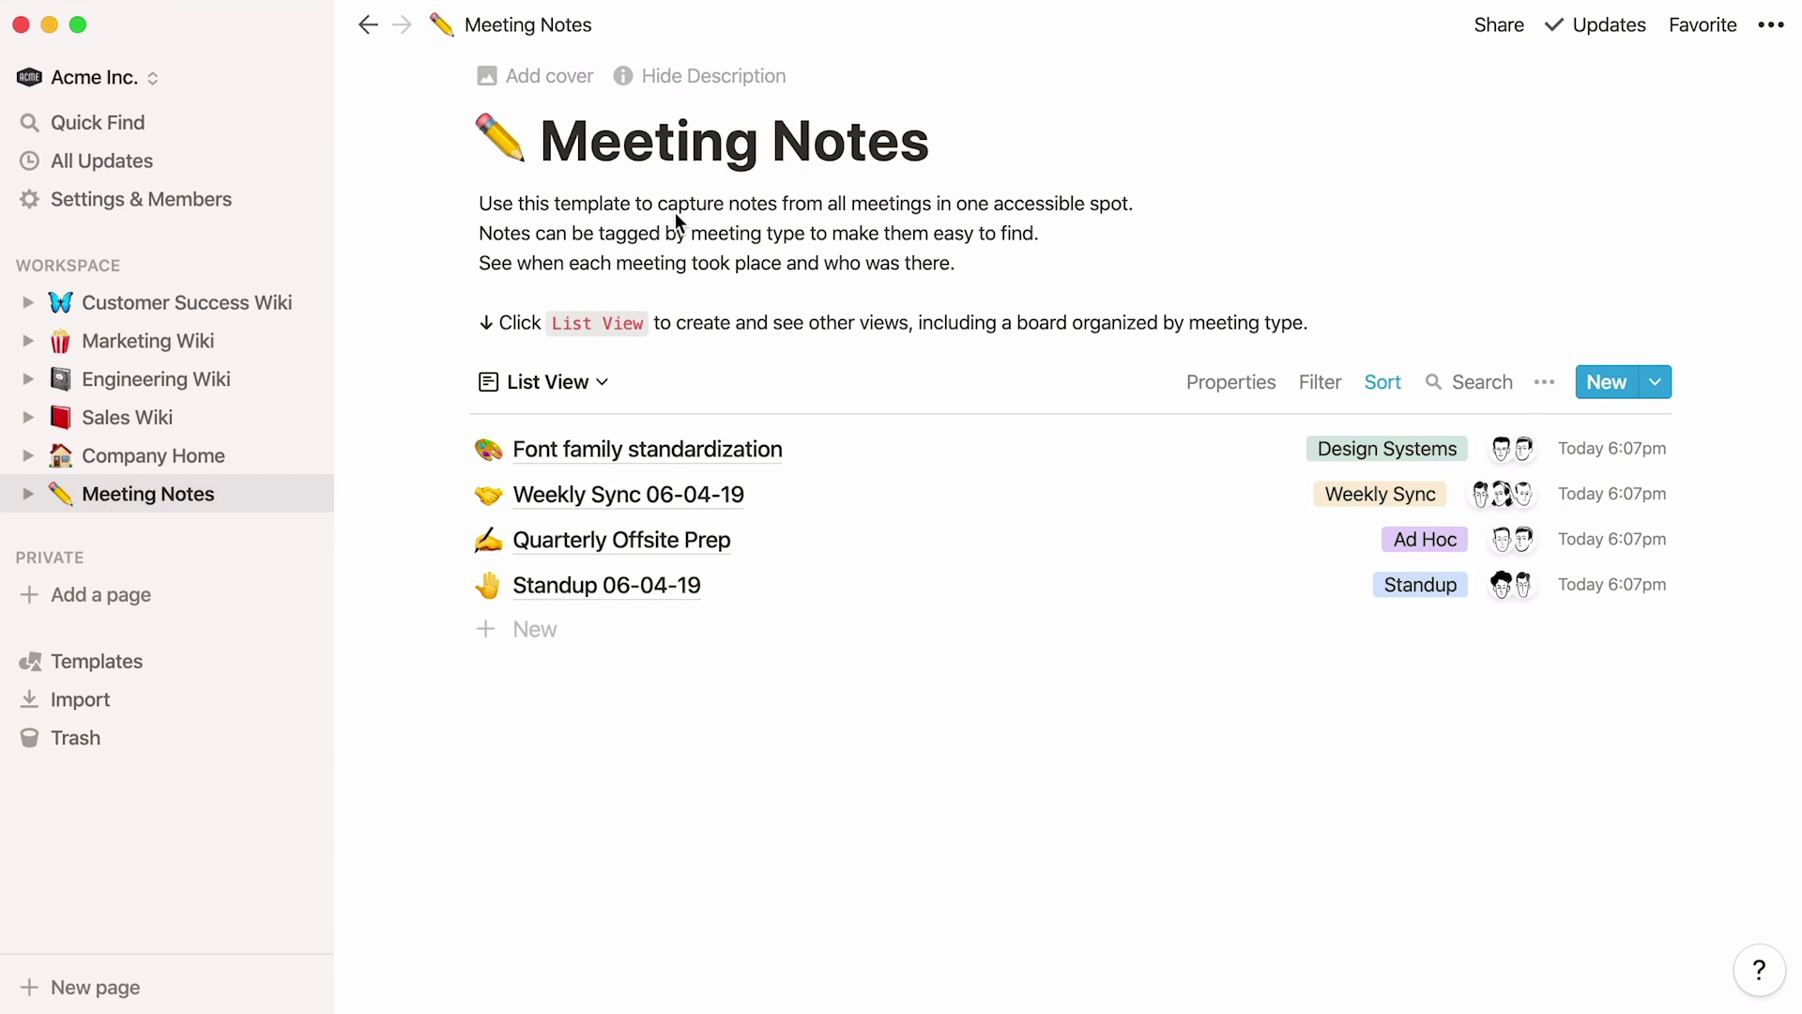
# Step: Add a workspace page from the Docs template in the Product Management category
pyautogui.click(302, 267)
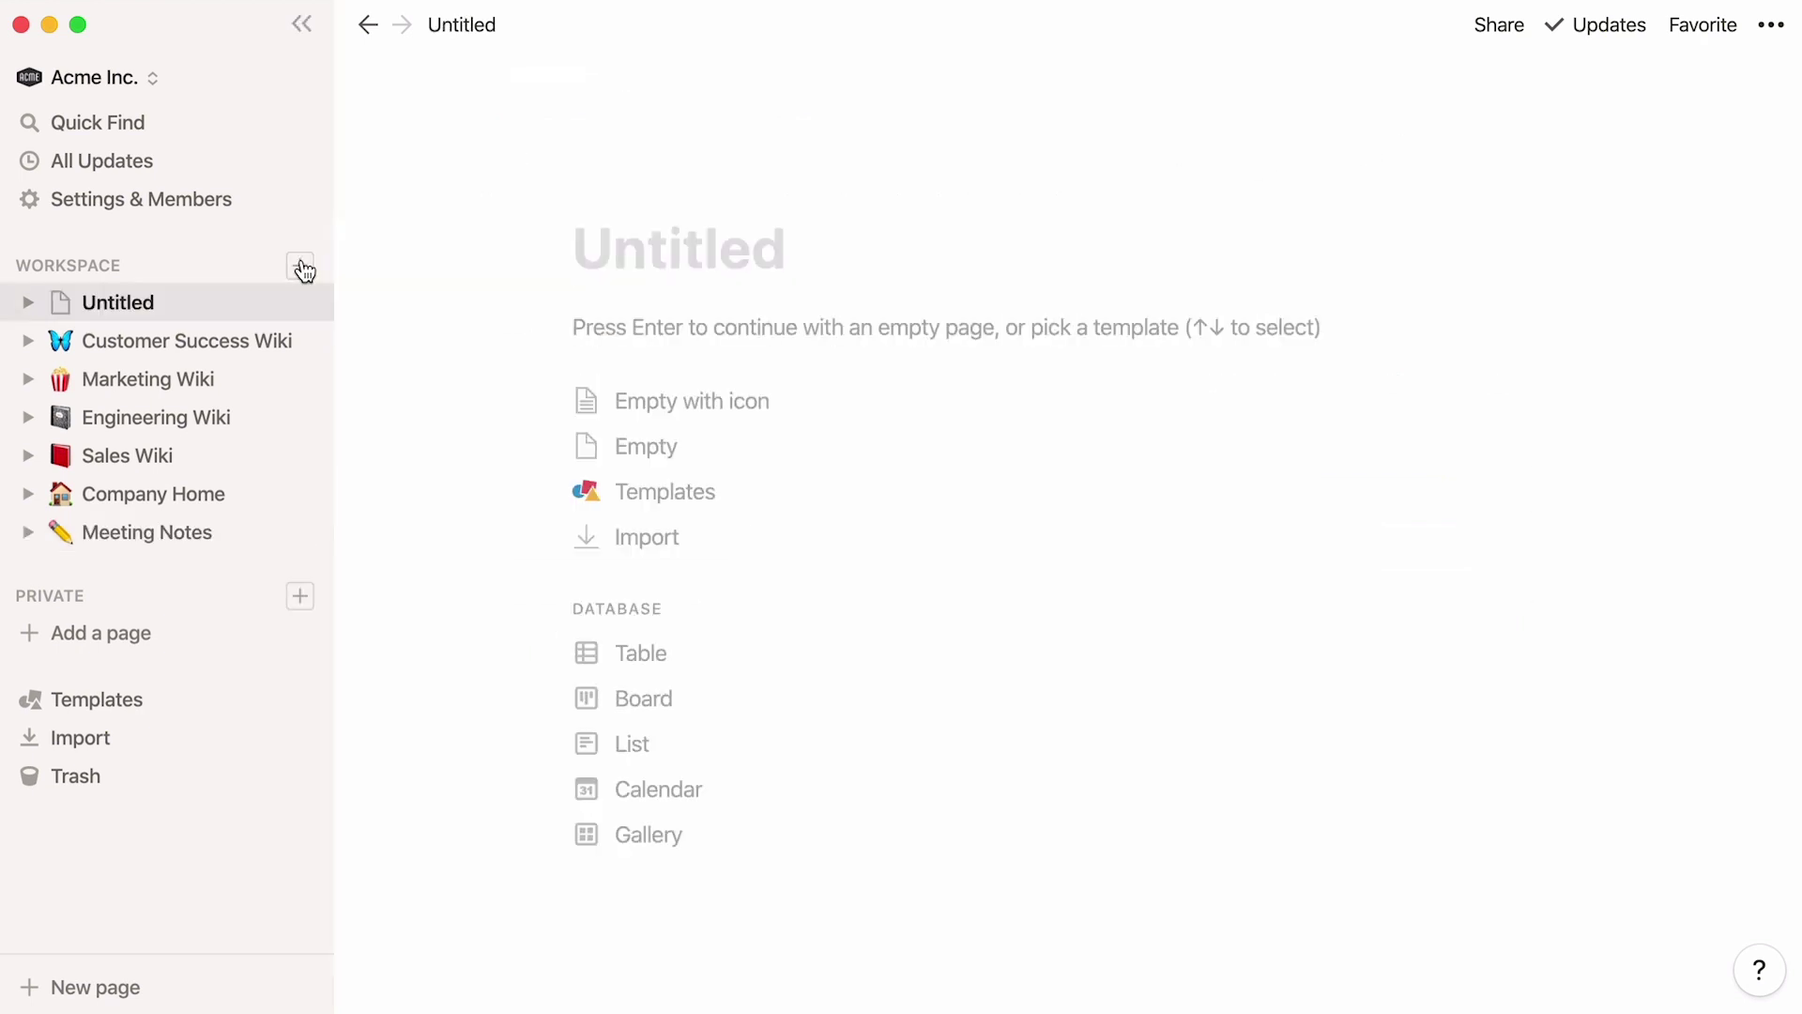
pyautogui.click(631, 495)
pyautogui.click(1390, 770)
pyautogui.scroll(-2, 1390, 770)
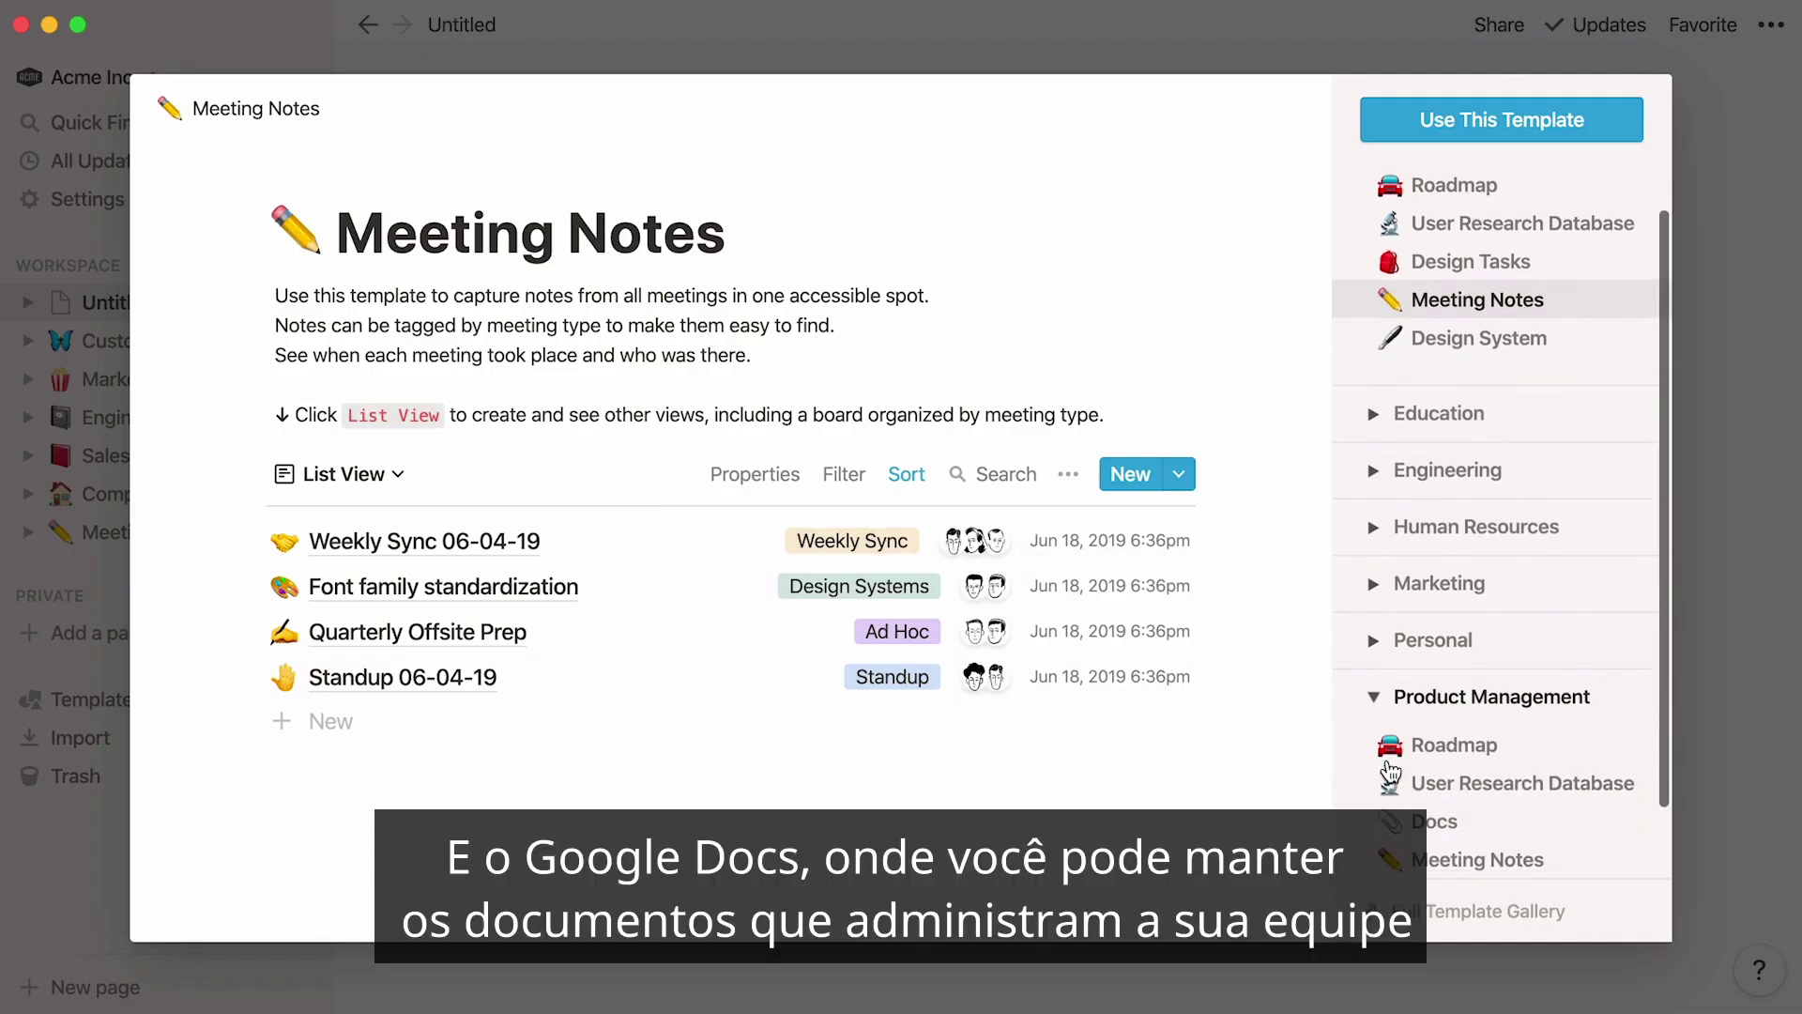
pyautogui.click(1434, 761)
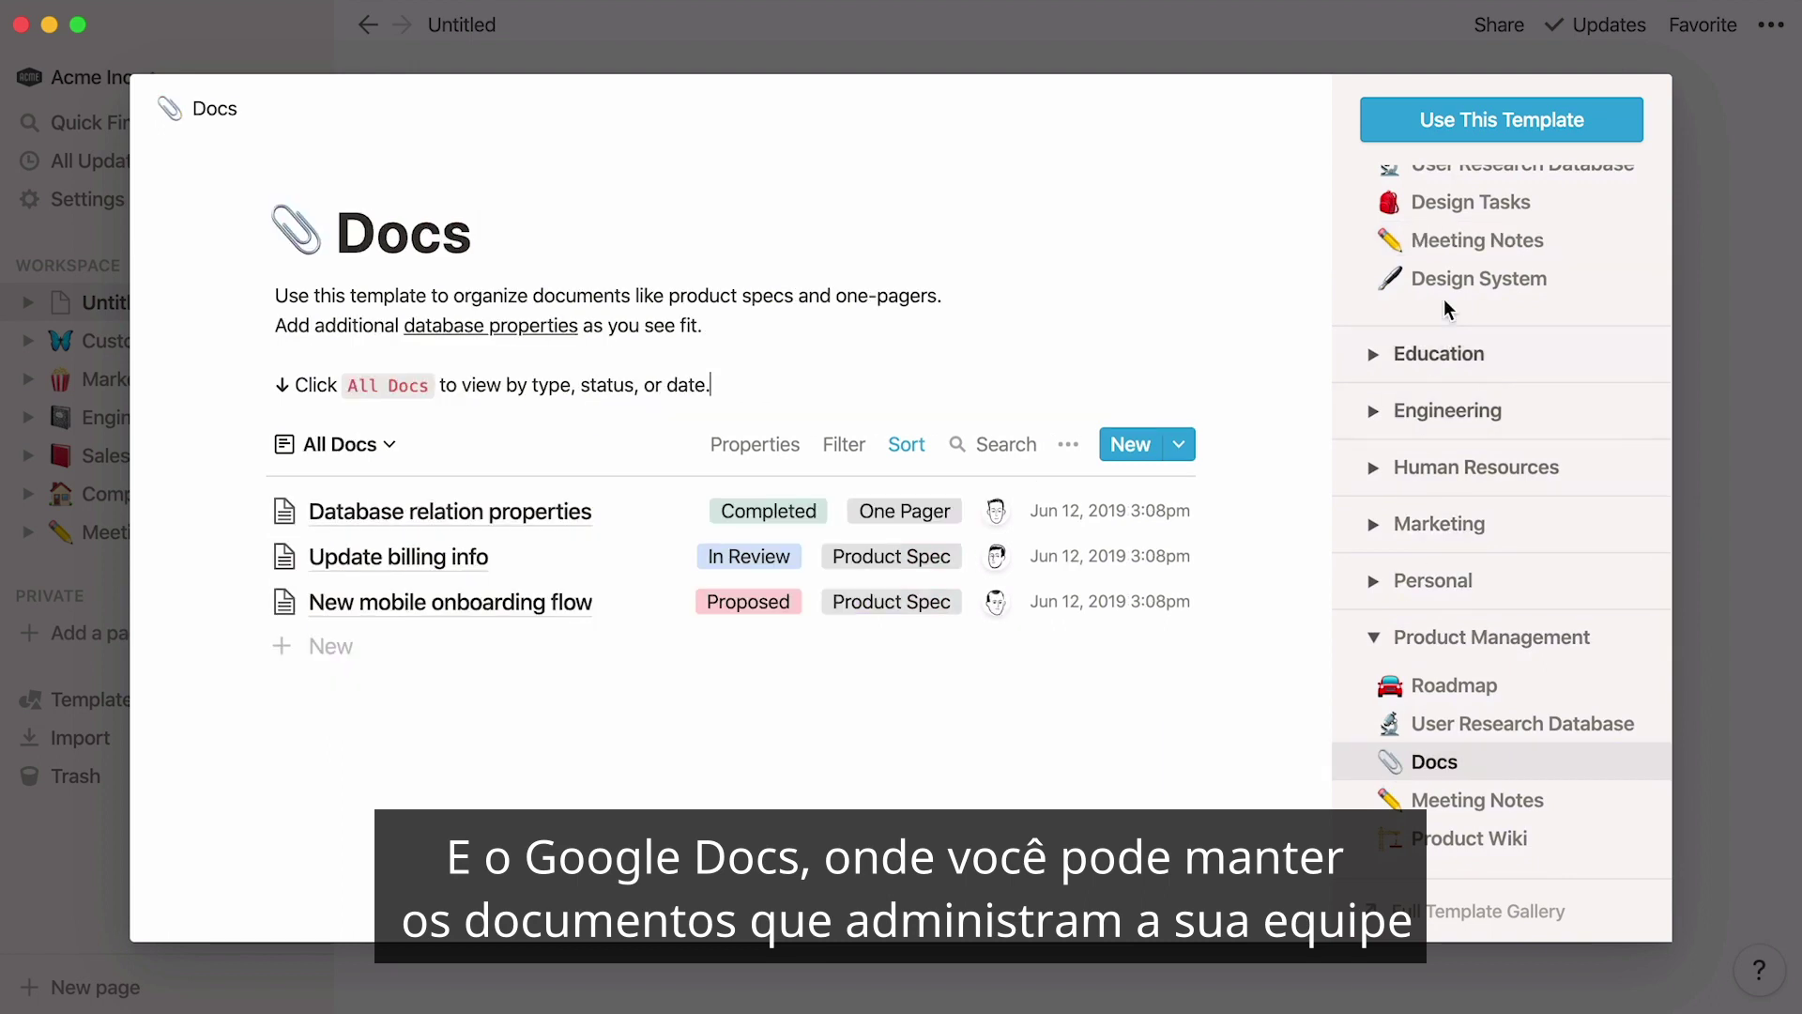
pyautogui.click(1496, 127)
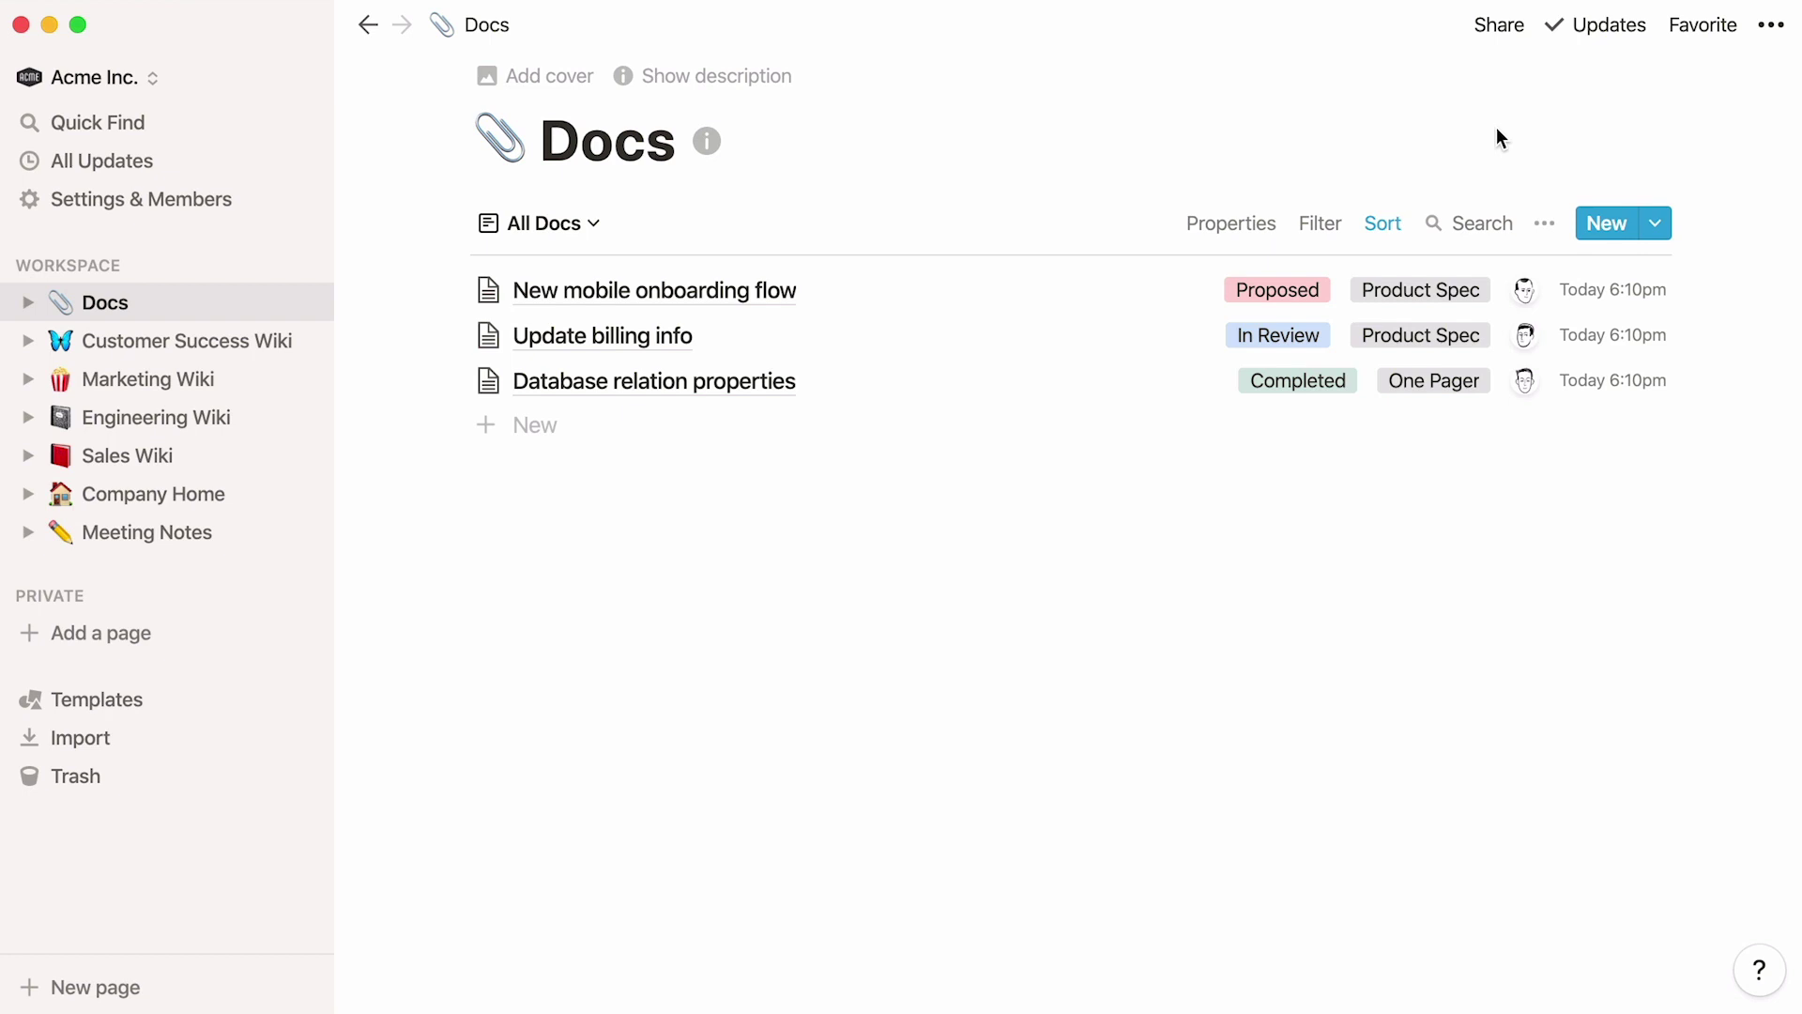
# Step: Add a workspace page from the Roadmap template in the Product Management category
pyautogui.click(296, 266)
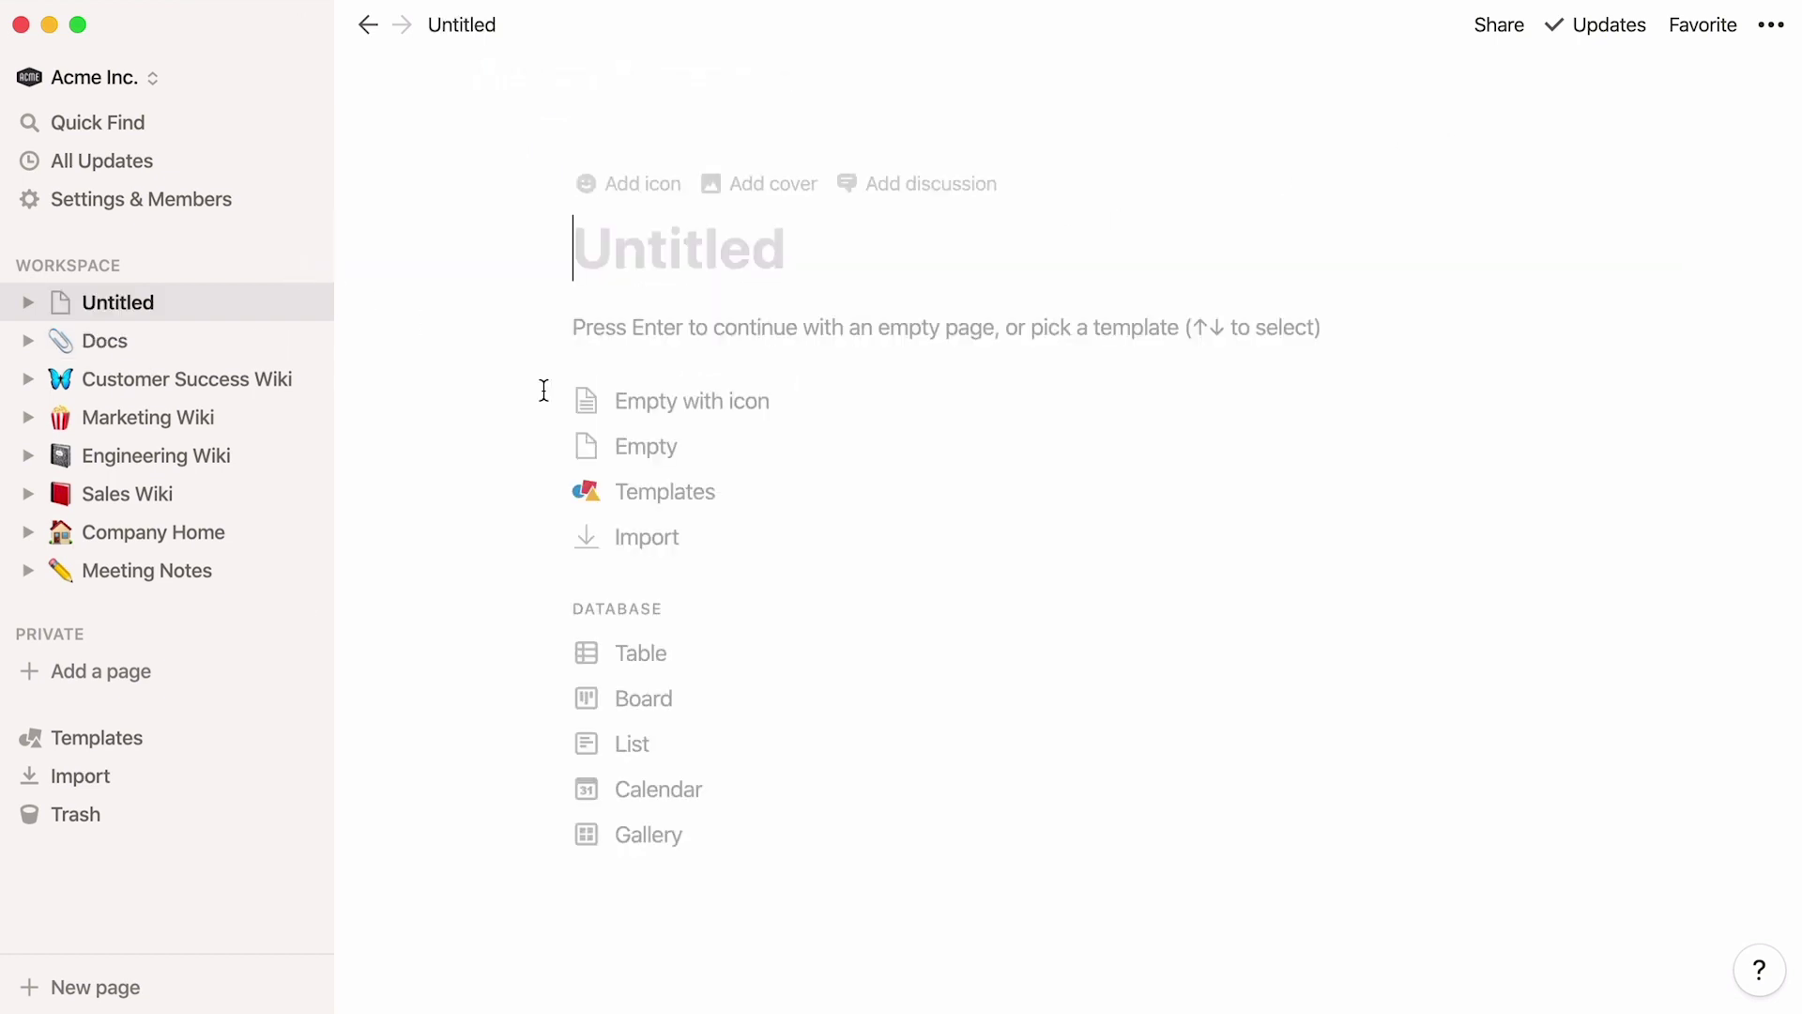
pyautogui.click(656, 495)
pyautogui.click(1383, 583)
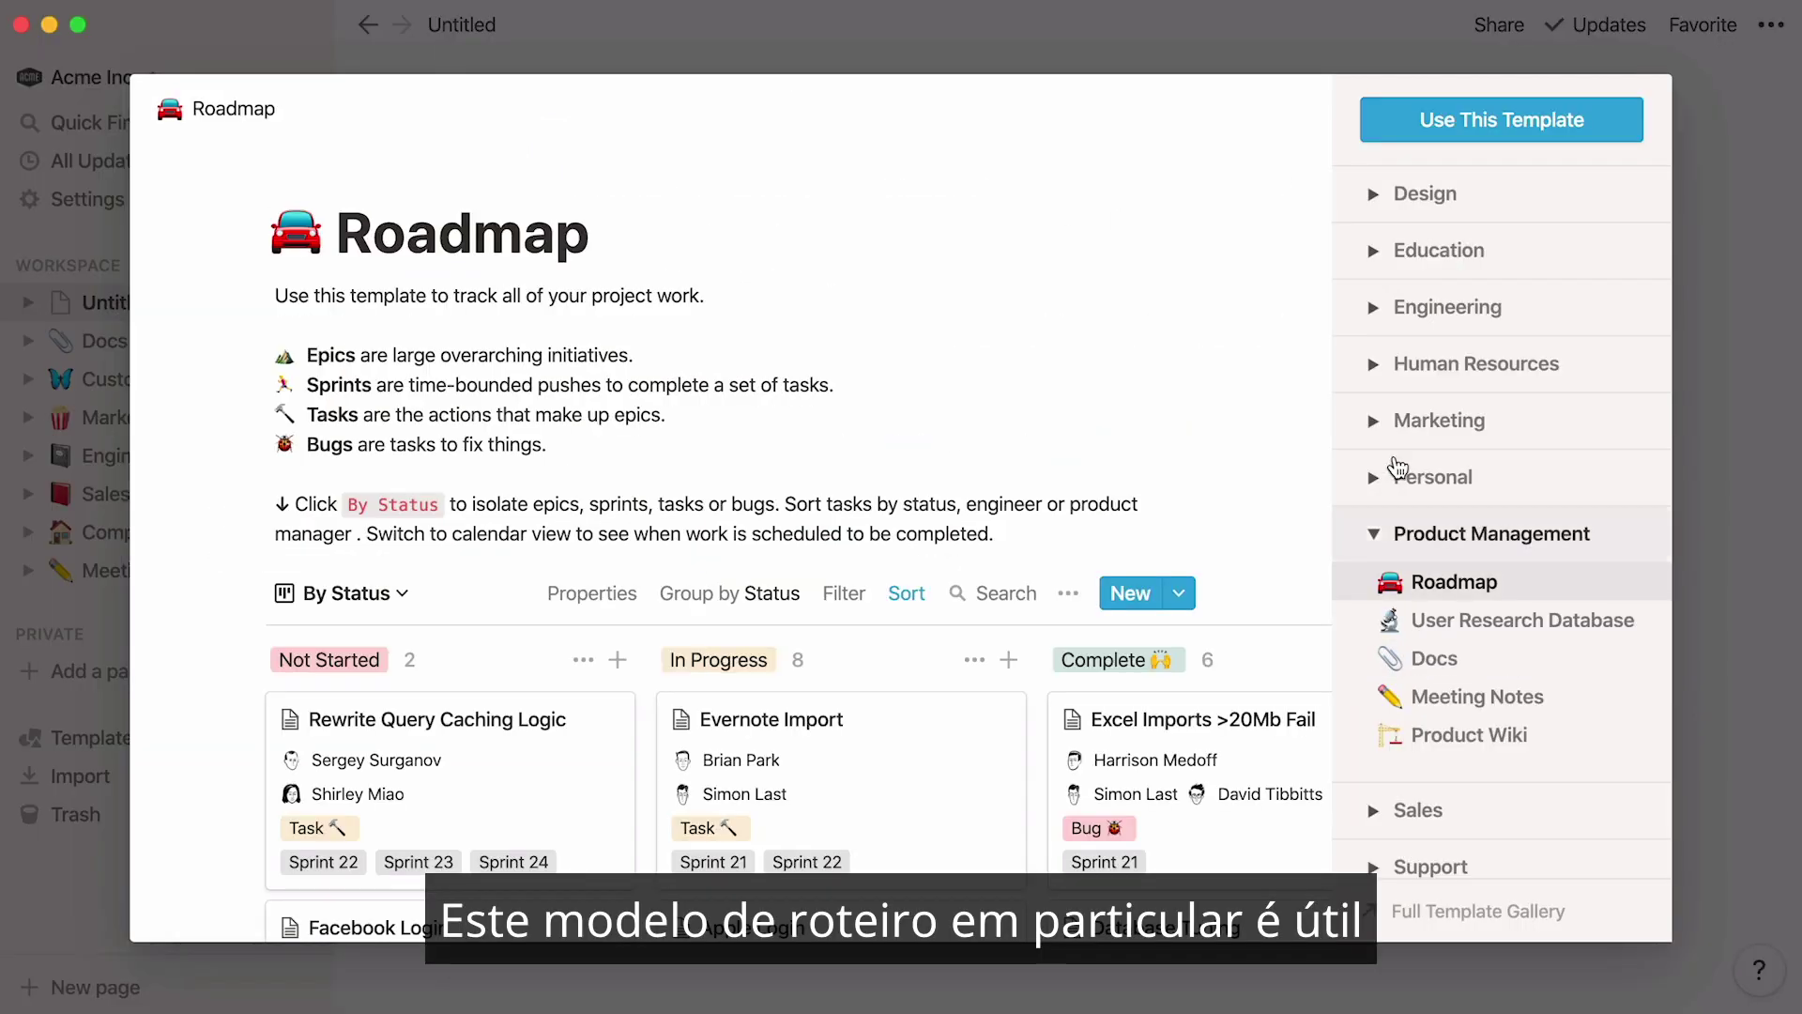
pyautogui.click(1445, 120)
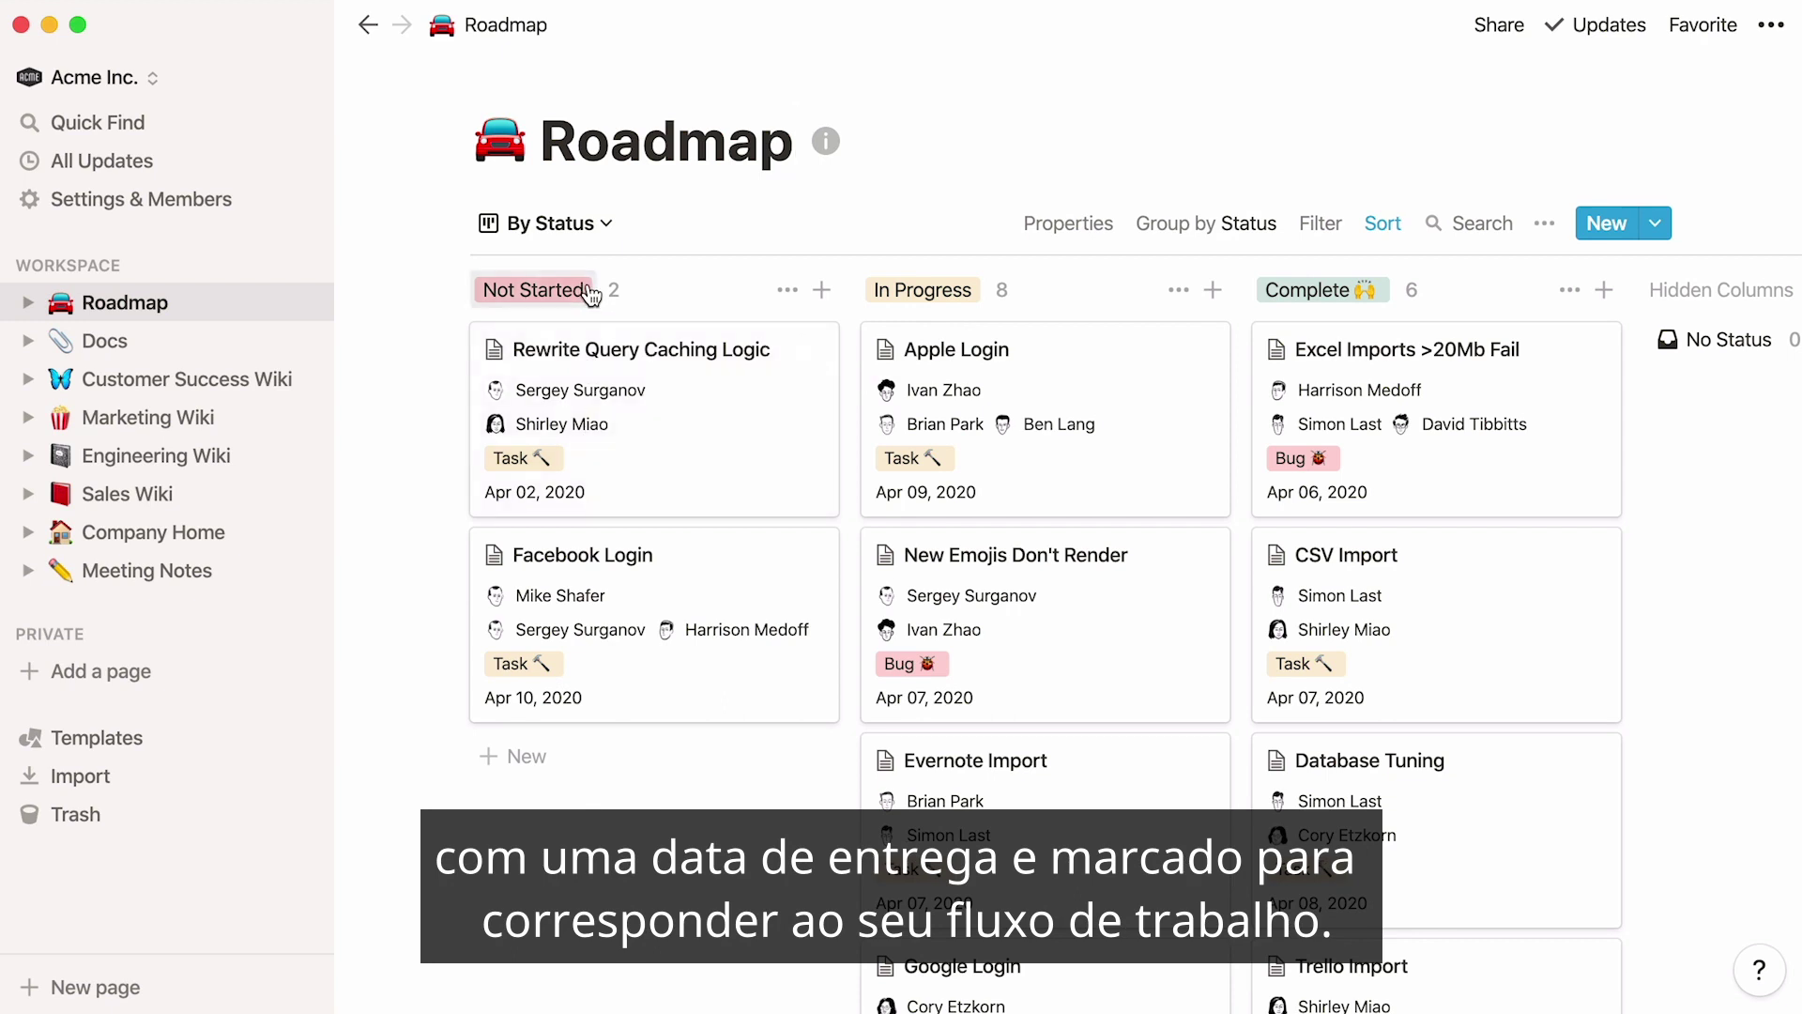
# Step: Open the Rewrite Query Caching Logic card and insert a mention of the Engineering Wiki page above the Overview heading
pyautogui.click(655, 388)
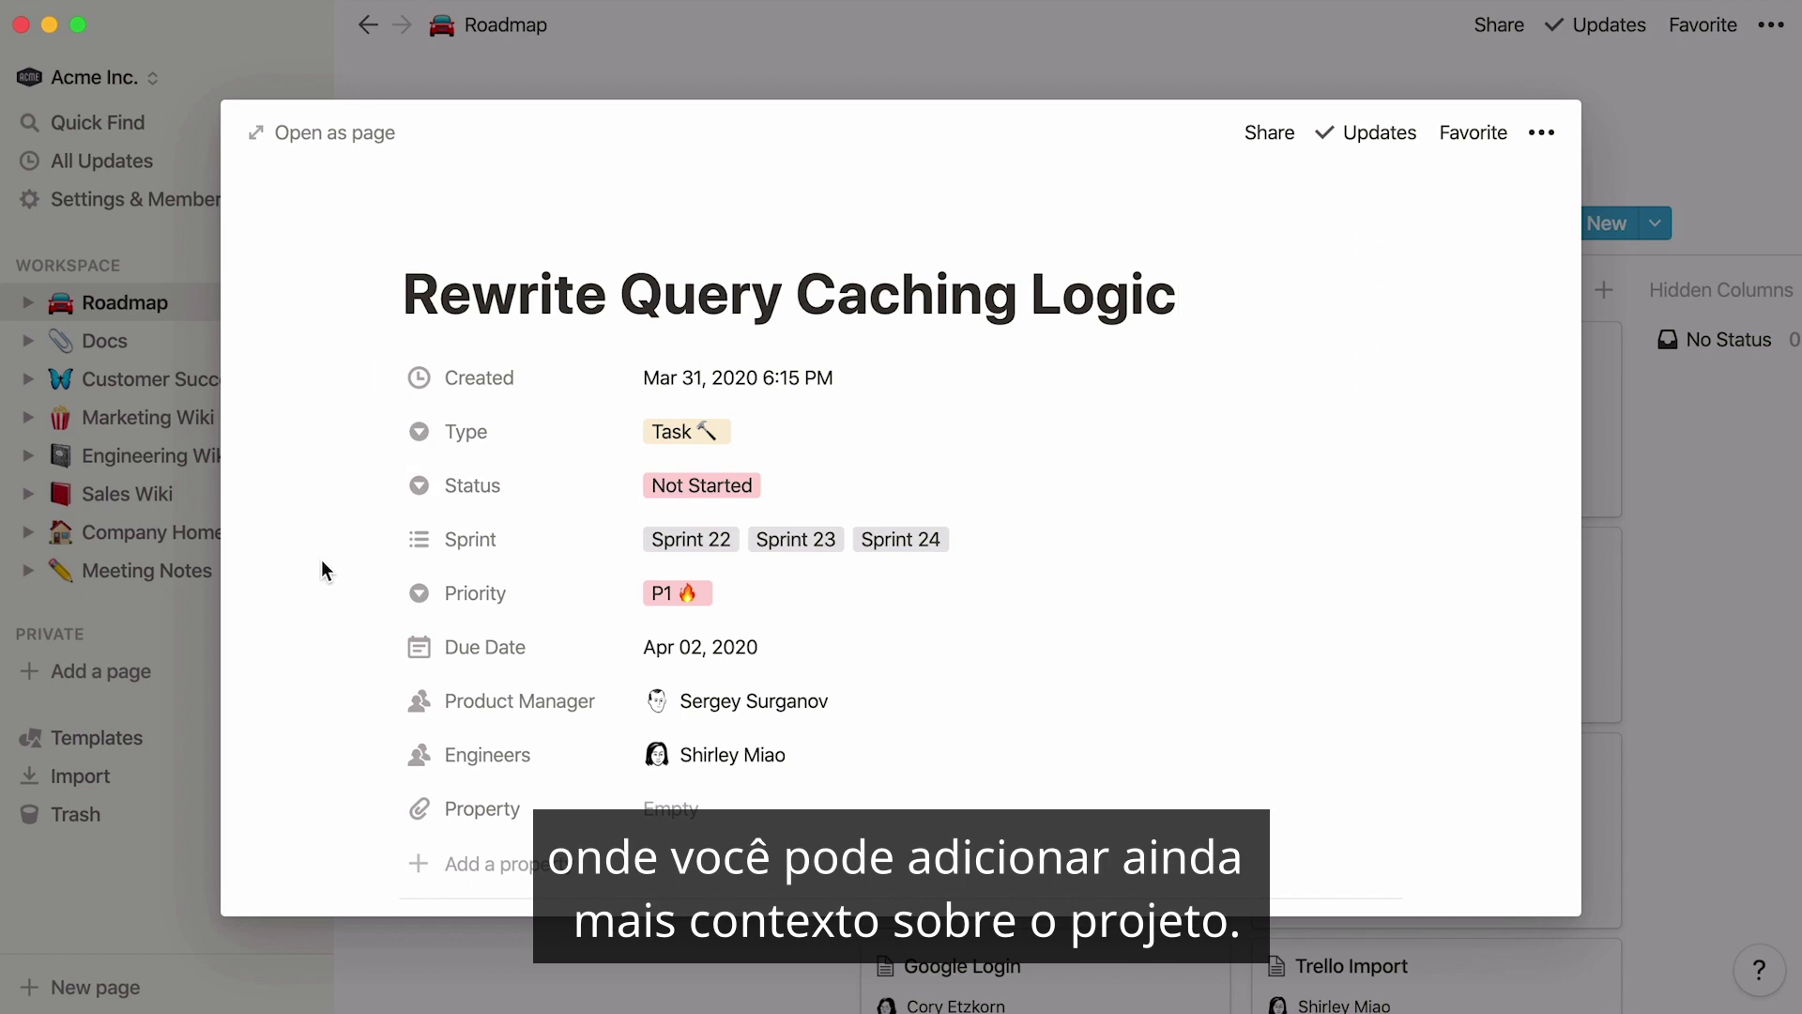
pyautogui.scroll(-2, 321, 563)
pyautogui.scroll(-4, 321, 559)
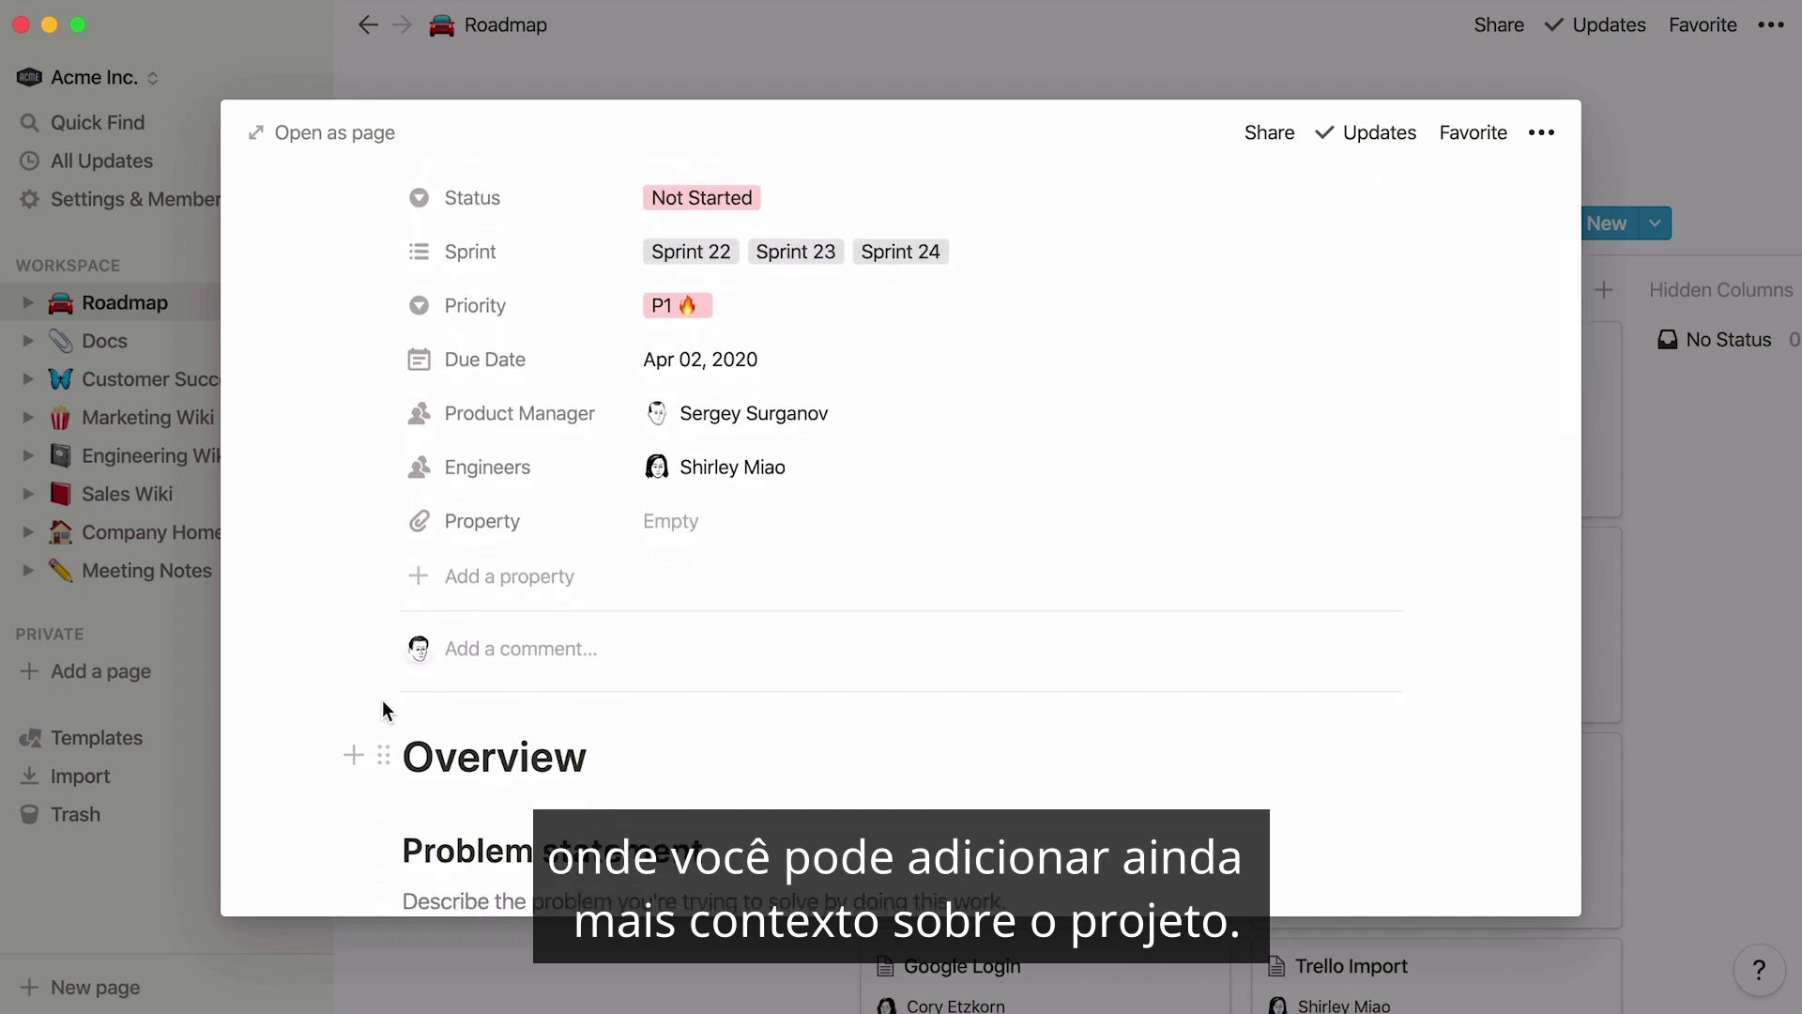
pyautogui.click(407, 748)
pyautogui.press('Return')
pyautogui.write('@engineering')
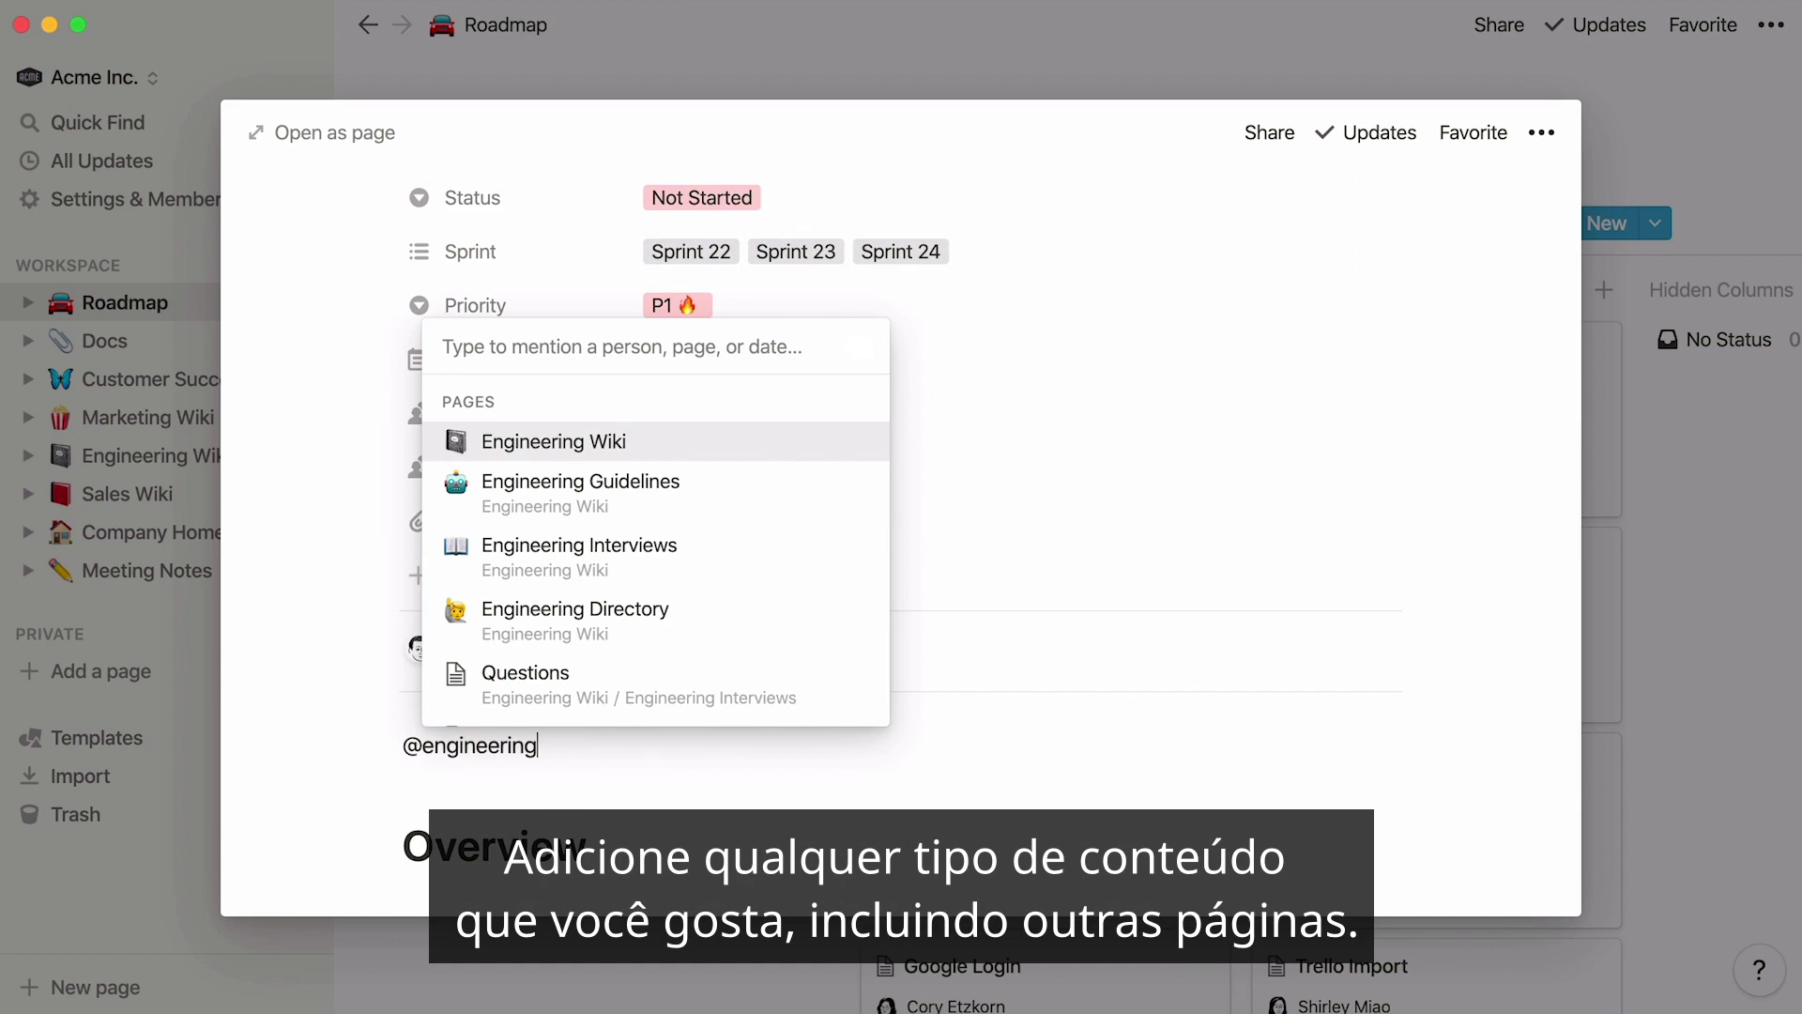
pyautogui.press('Return')
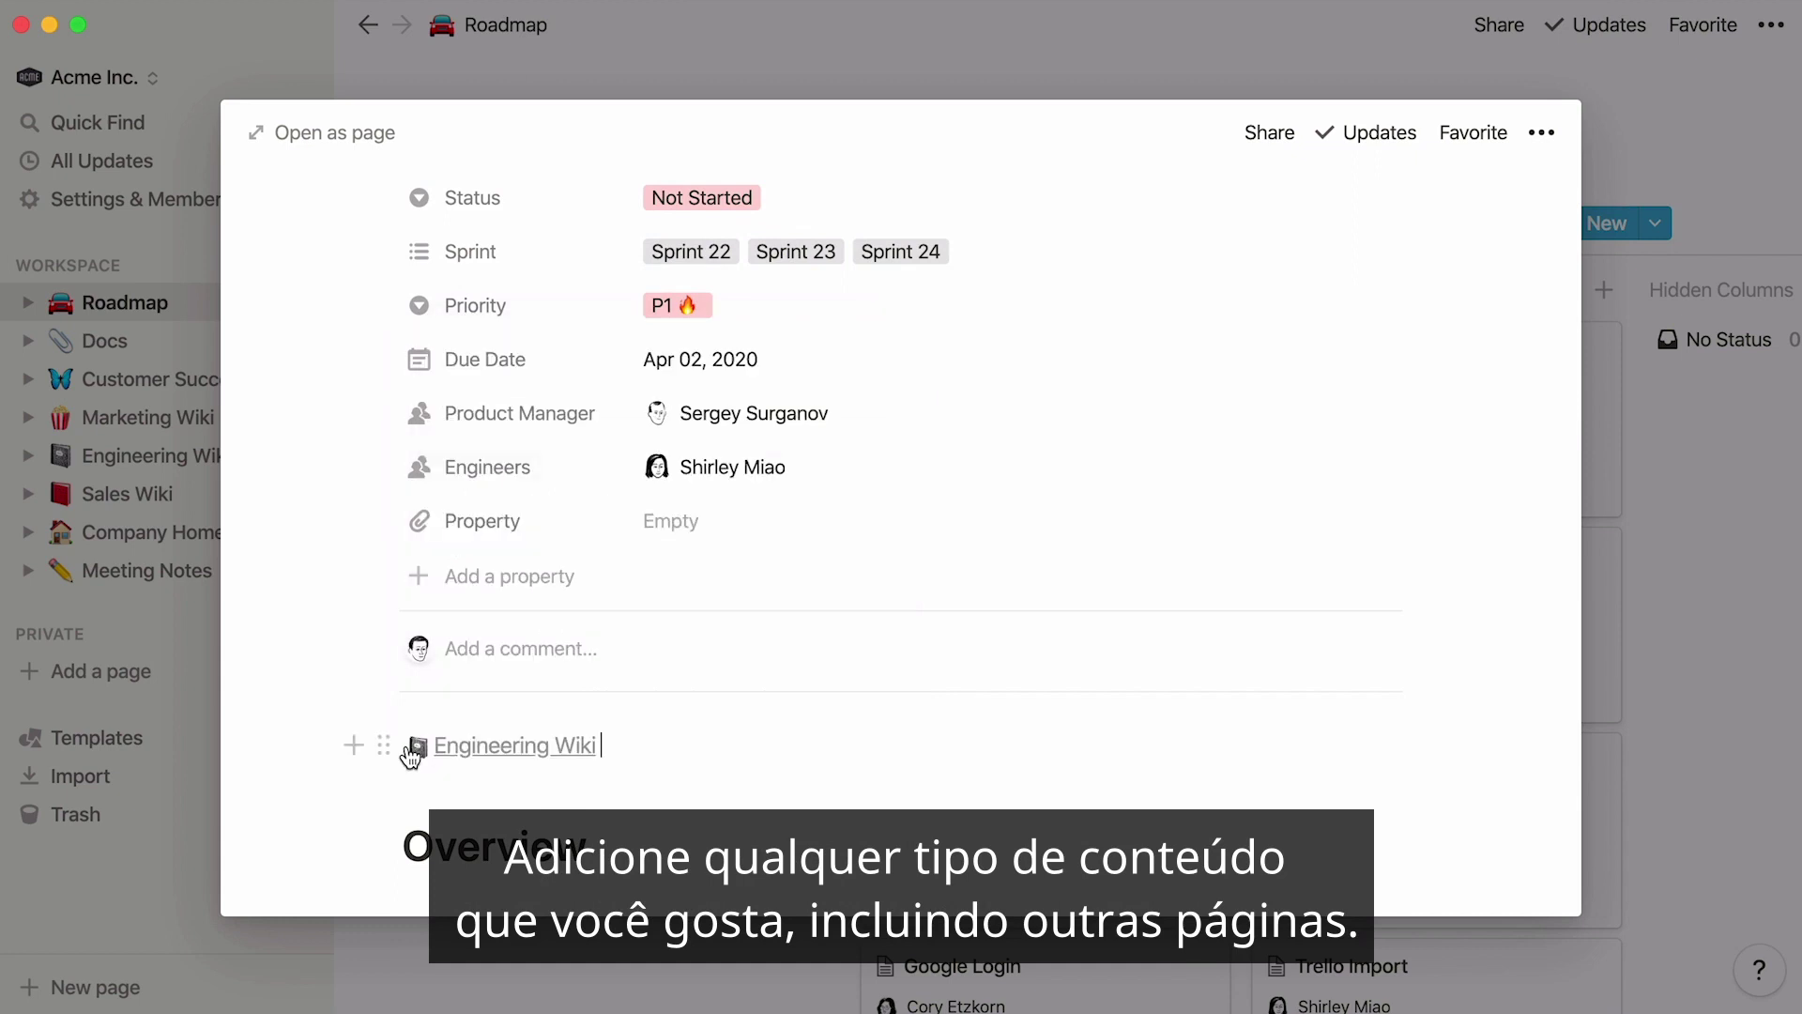
# Step: Set the card's Priority to P2 and add a second person as Product Manager
pyautogui.scroll(3, 310, 491)
pyautogui.scroll(2, 306, 482)
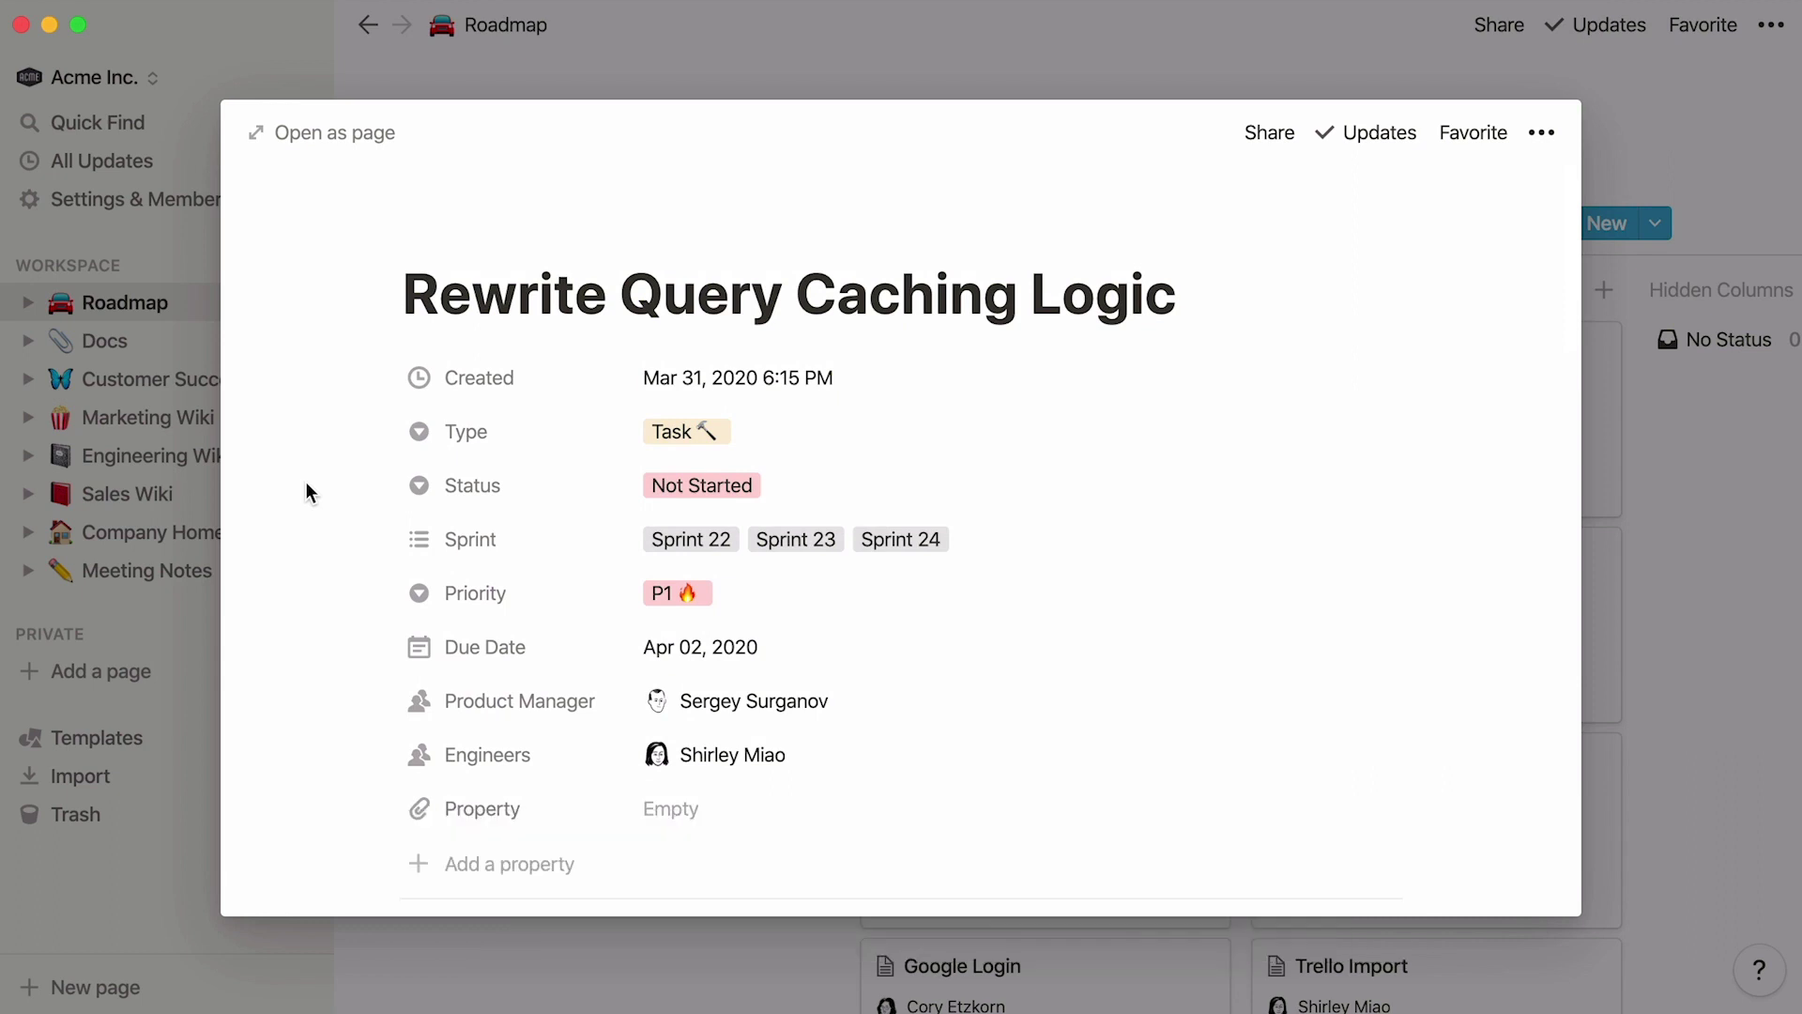
pyautogui.click(677, 597)
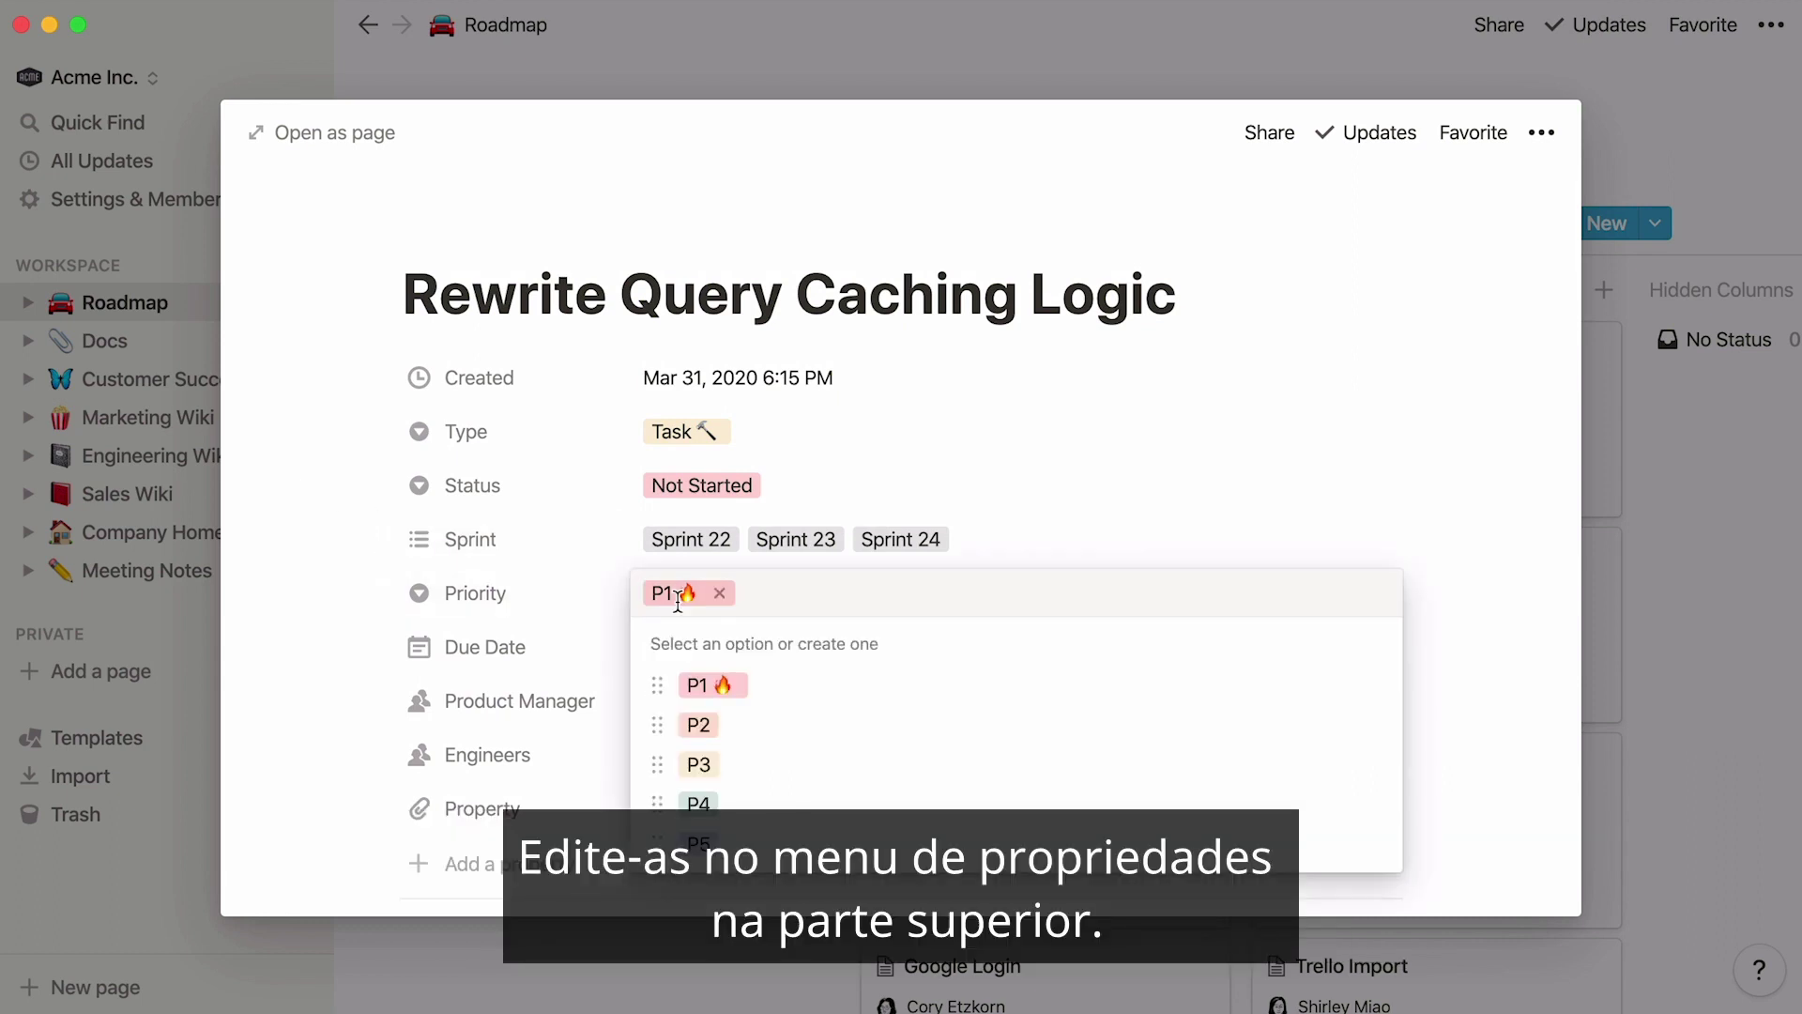
pyautogui.click(733, 723)
pyautogui.click(733, 724)
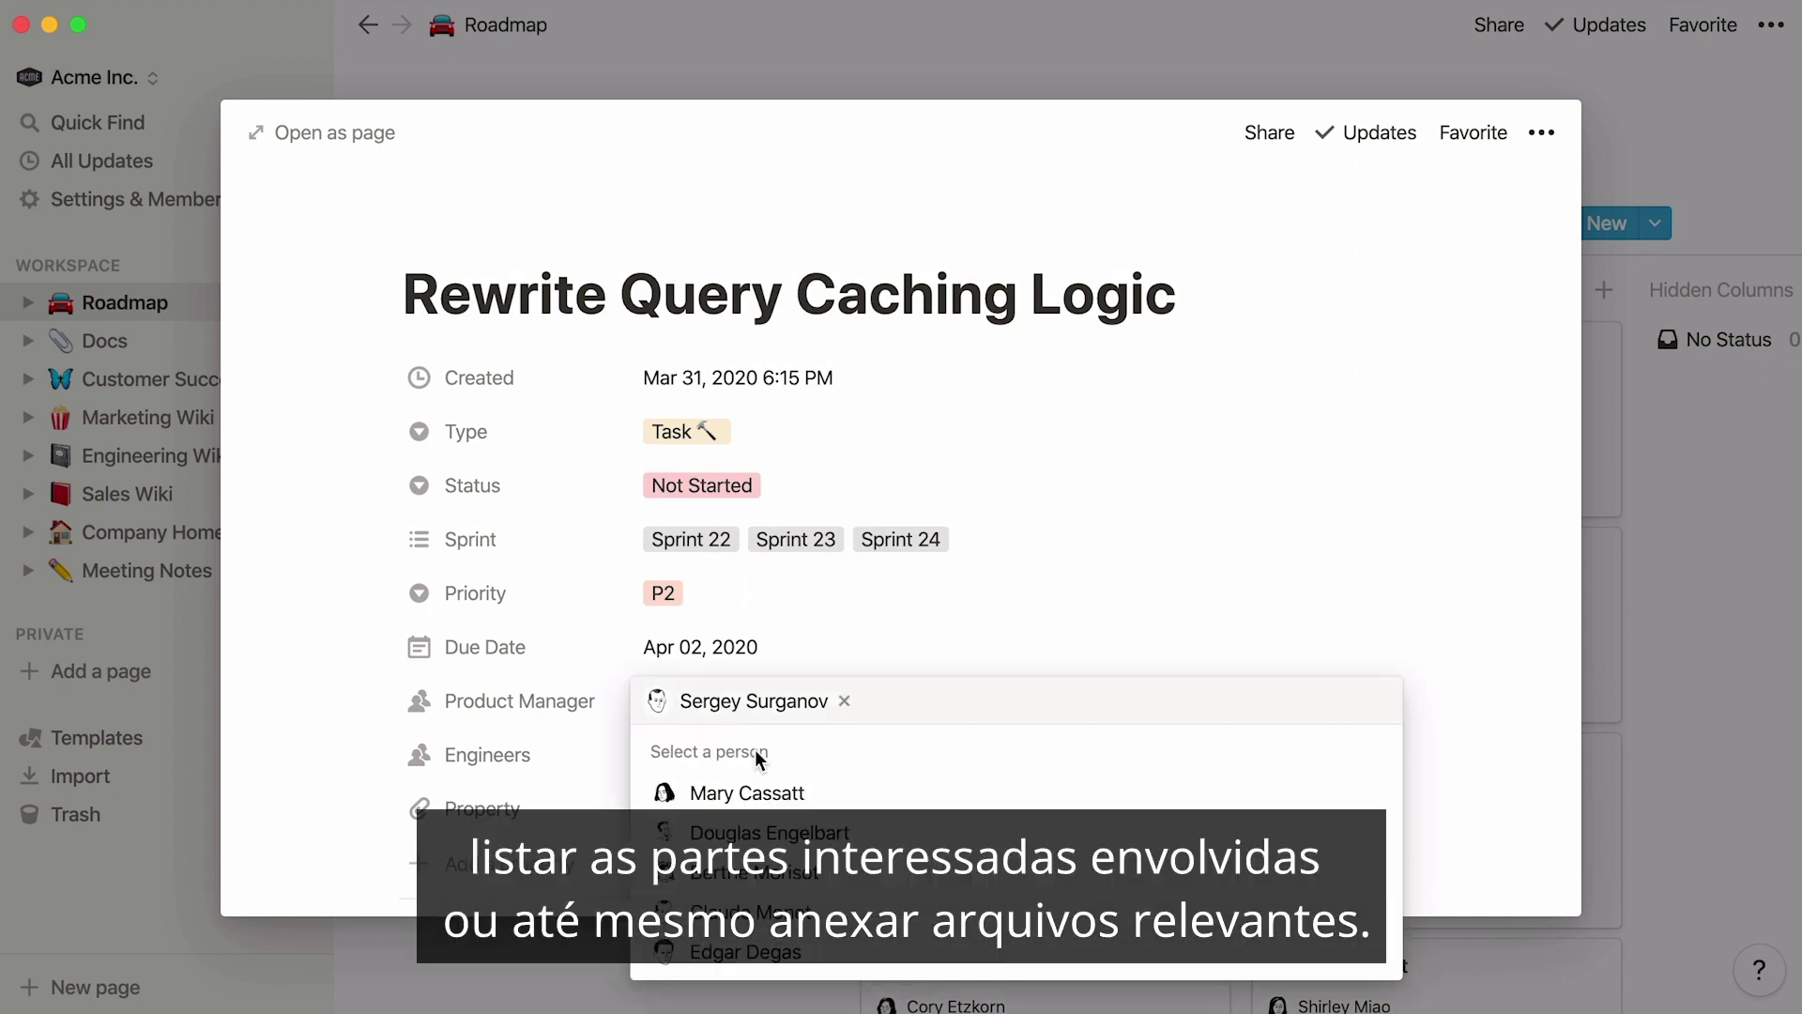
pyautogui.click(1063, 572)
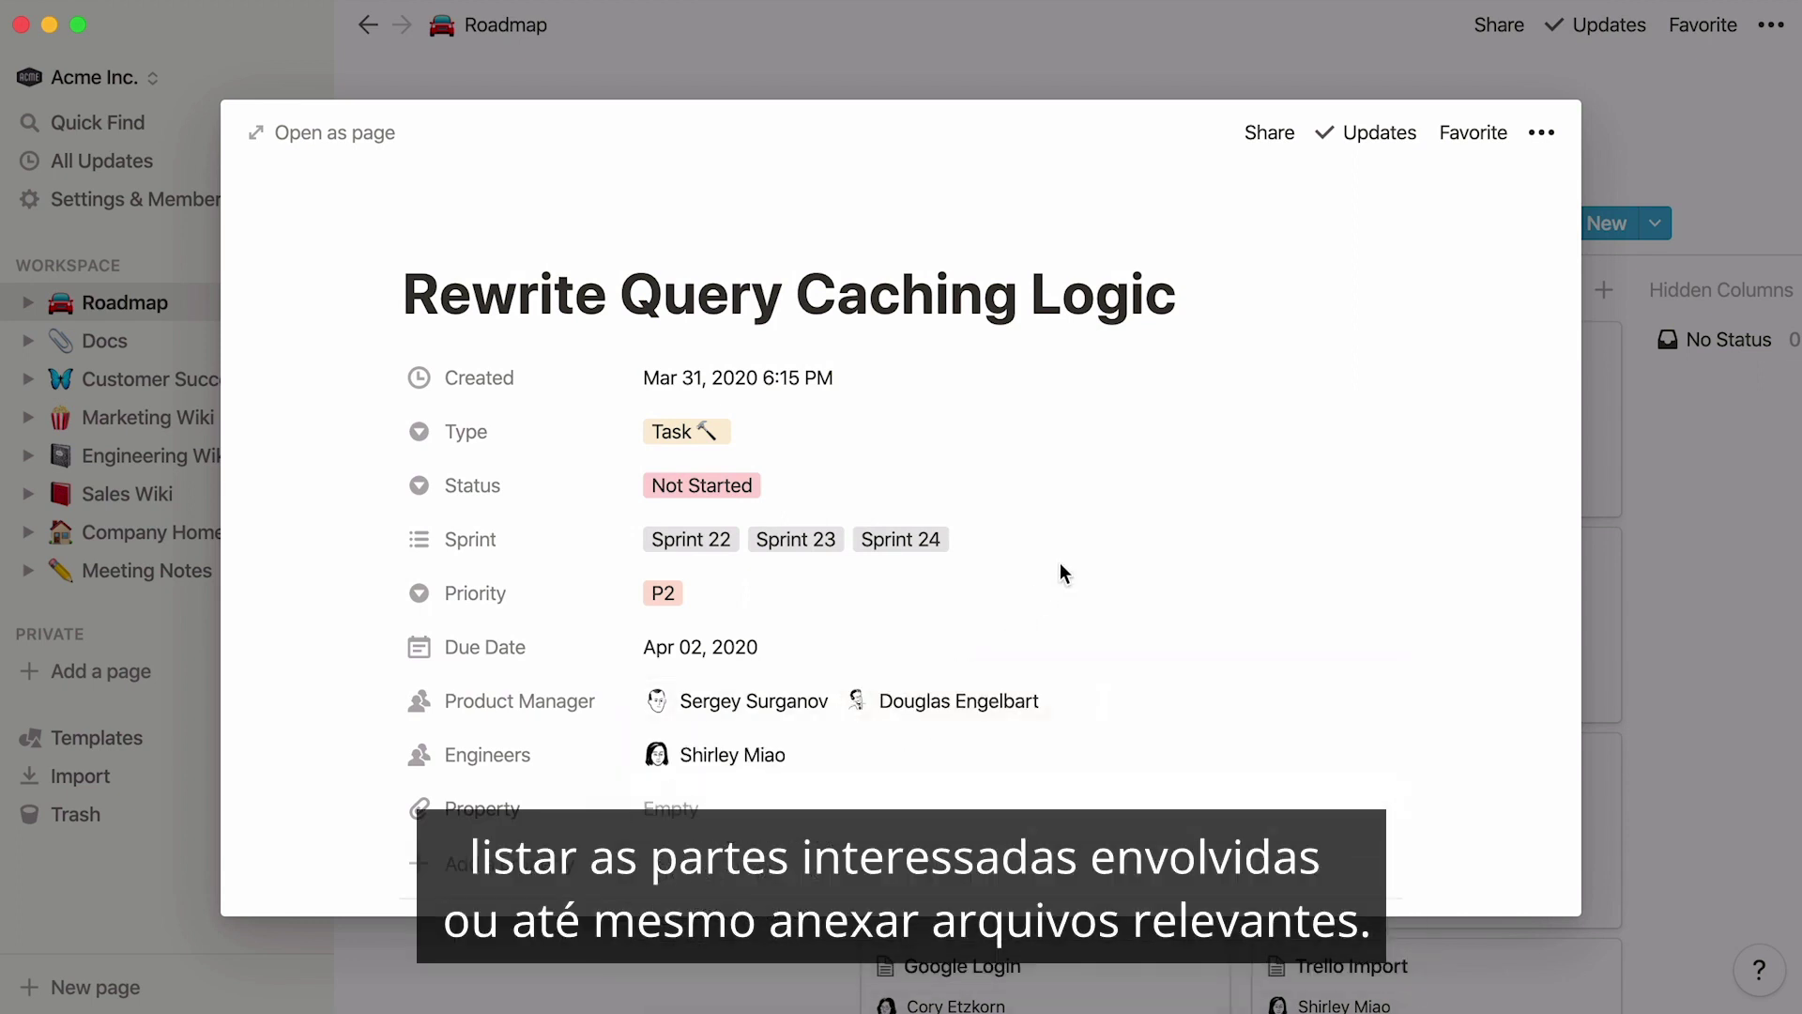
# Step: Check the file upload options of the card's Property field, and move the Rewrite Query Caching Logic card to In Progress
pyautogui.click(661, 808)
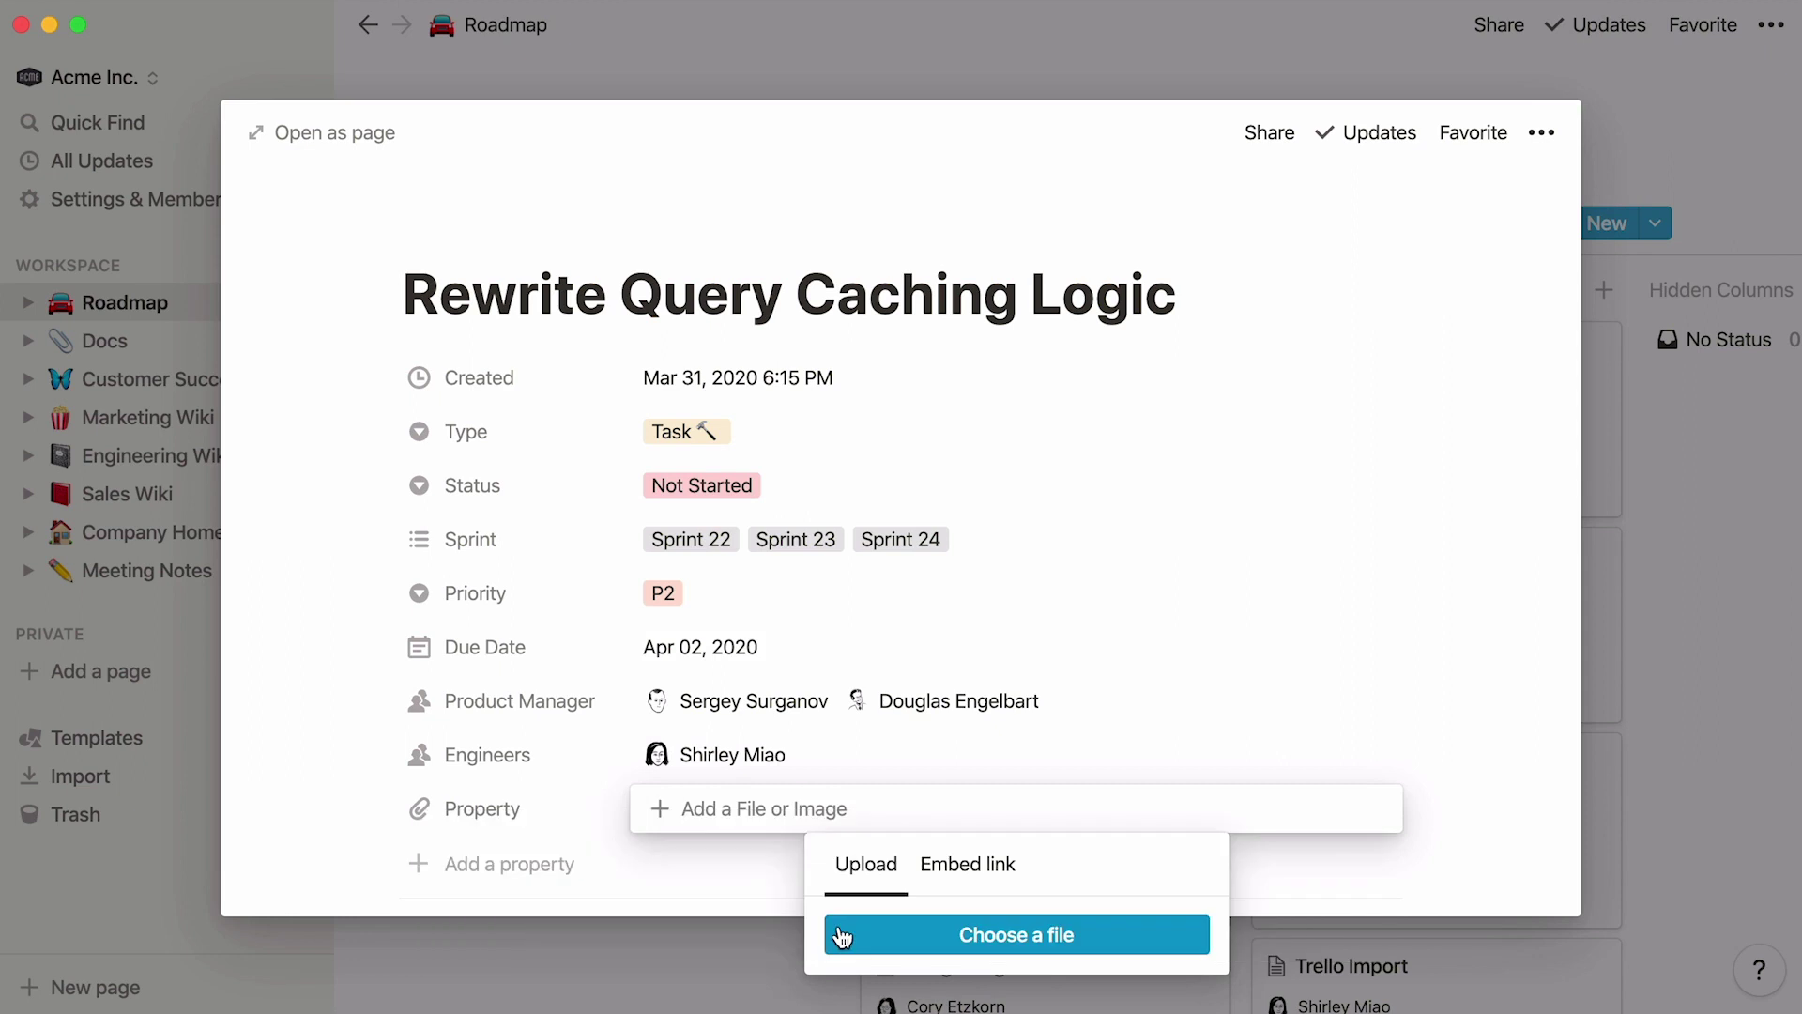
pyautogui.click(631, 976)
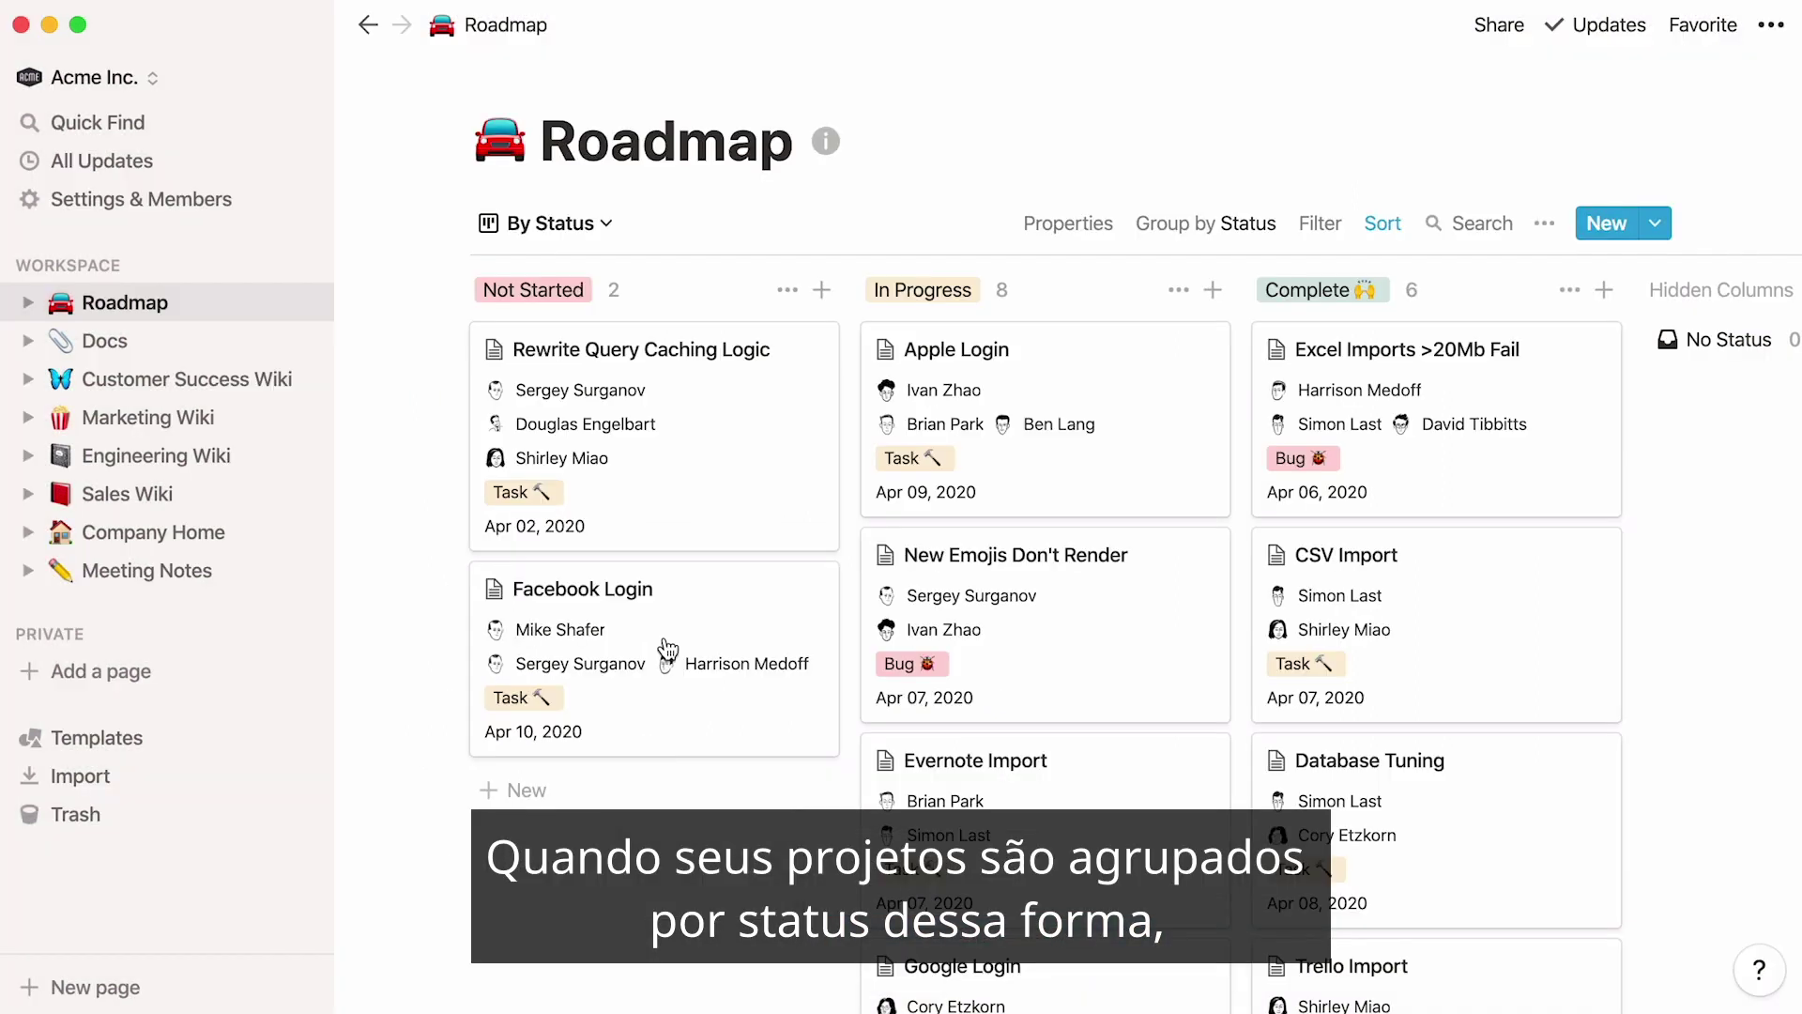
pyautogui.moveTo(711, 432); pyautogui.dragTo(935, 340)
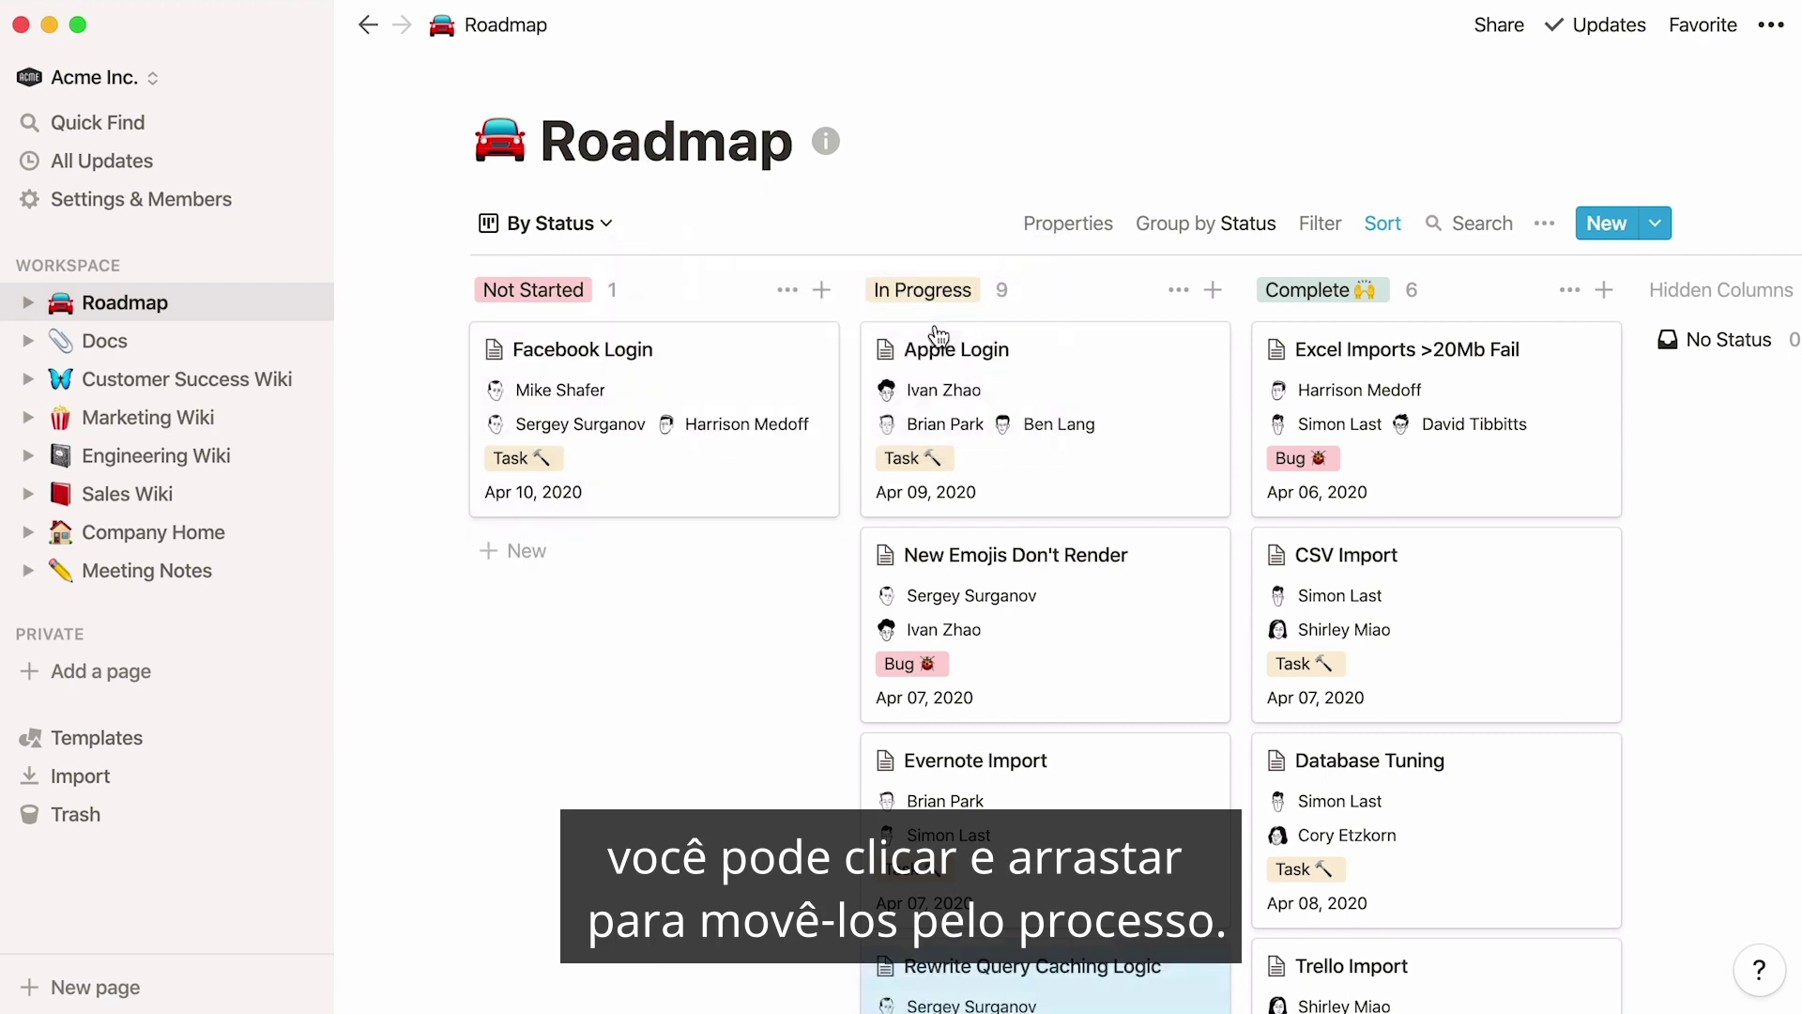
# Step: Group the Roadmap board by Product Manager, by Engineers and by Priority in turn
pyautogui.click(1213, 242)
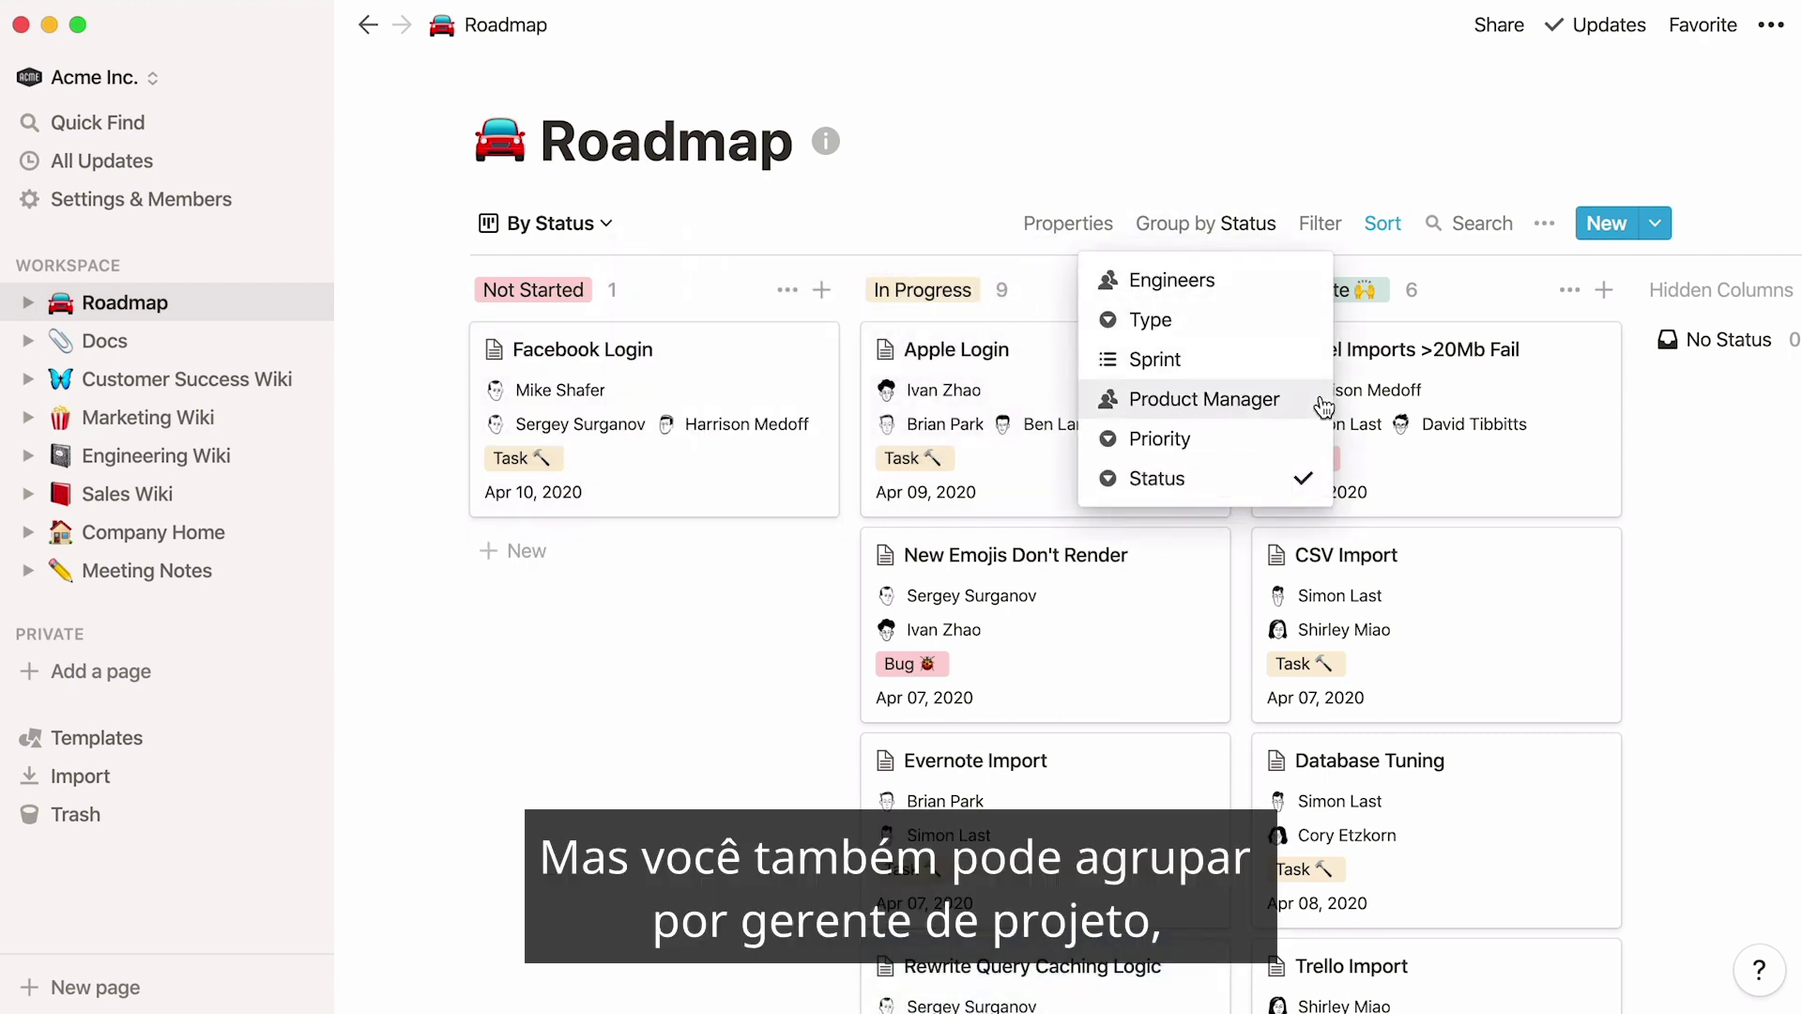
pyautogui.click(1319, 399)
pyautogui.click(1222, 244)
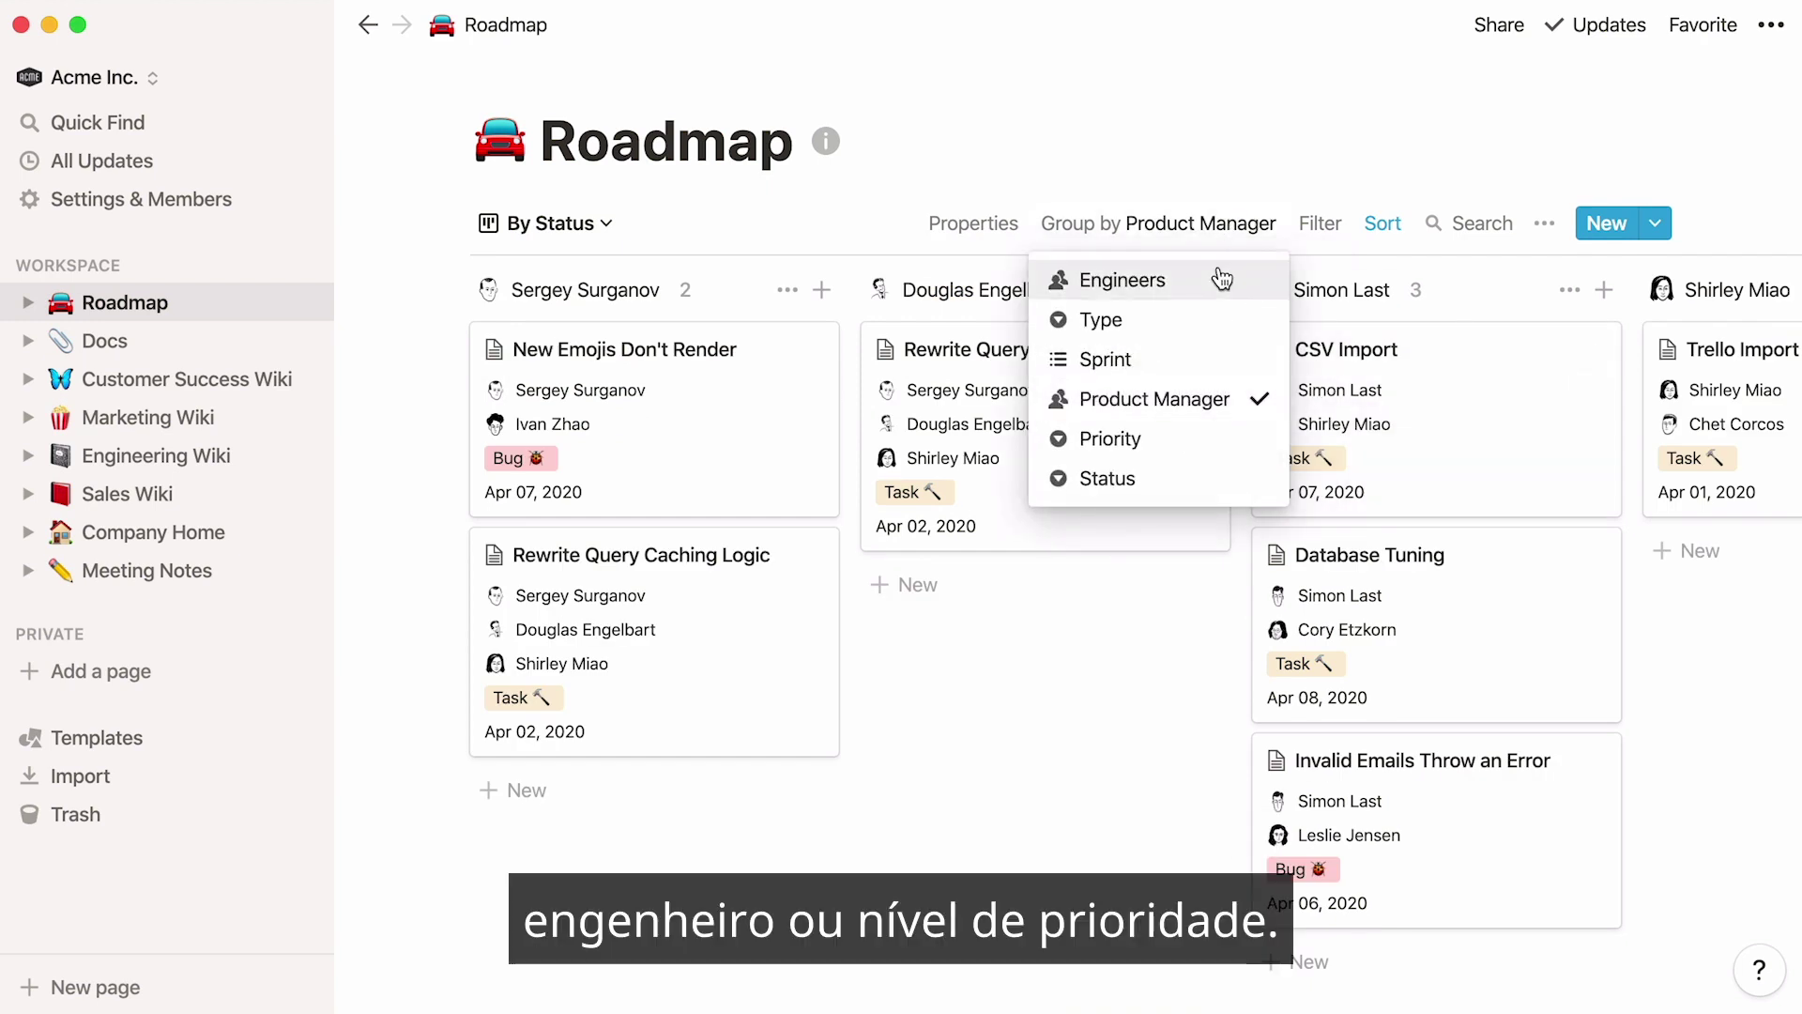
pyautogui.click(1218, 278)
pyautogui.click(1221, 243)
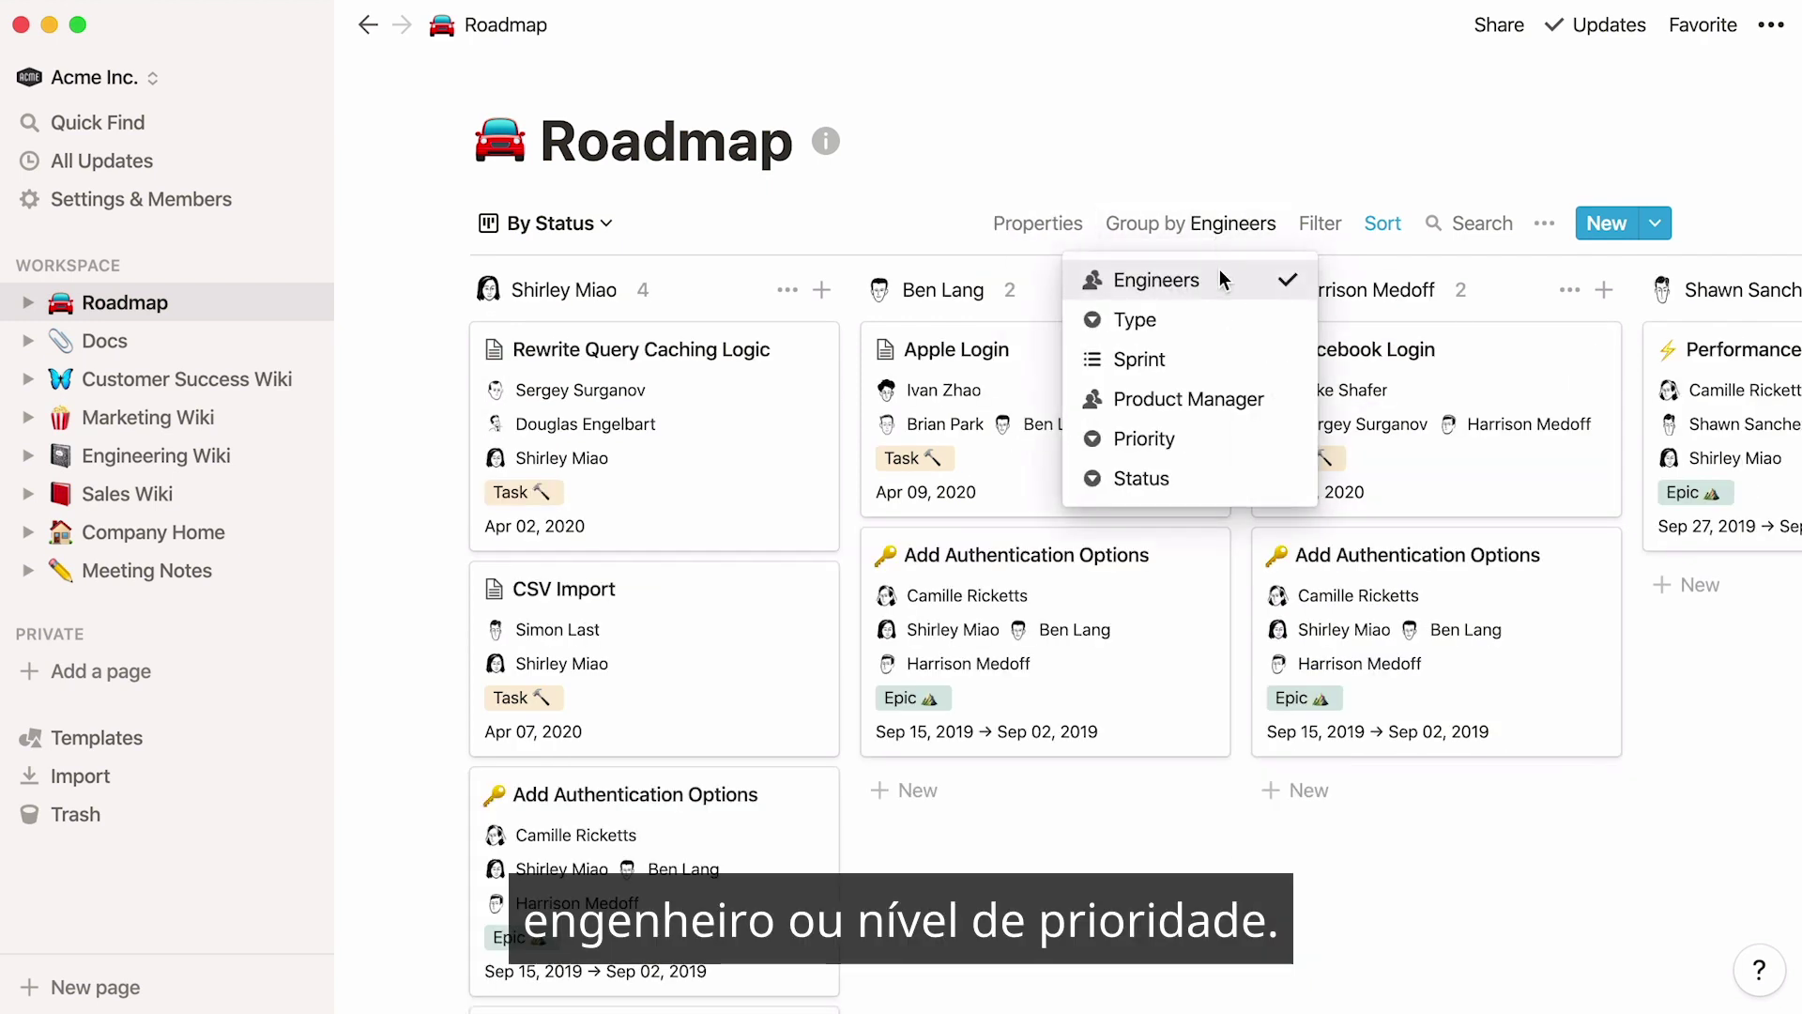
pyautogui.click(1220, 441)
# Step: Switch the Roadmap to the Due Dates calendar view and look through the scheduled projects
pyautogui.click(593, 225)
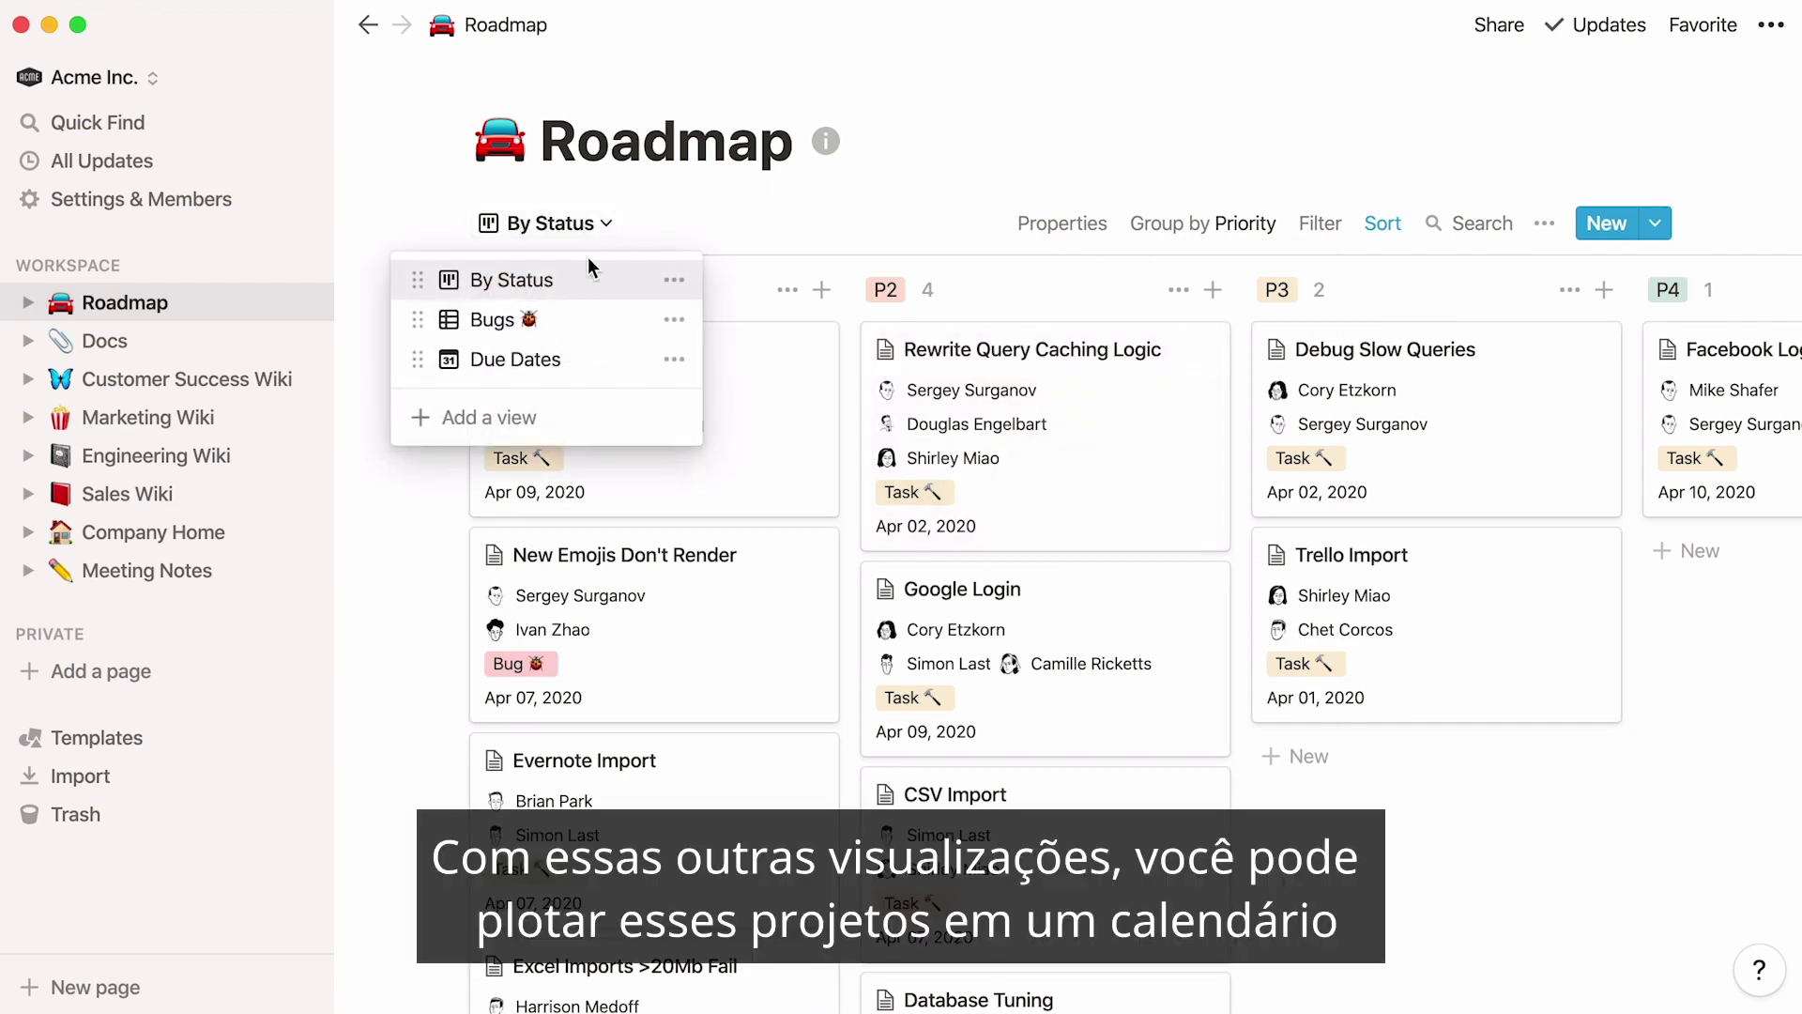
pyautogui.click(587, 361)
pyautogui.scroll(-5, 382, 505)
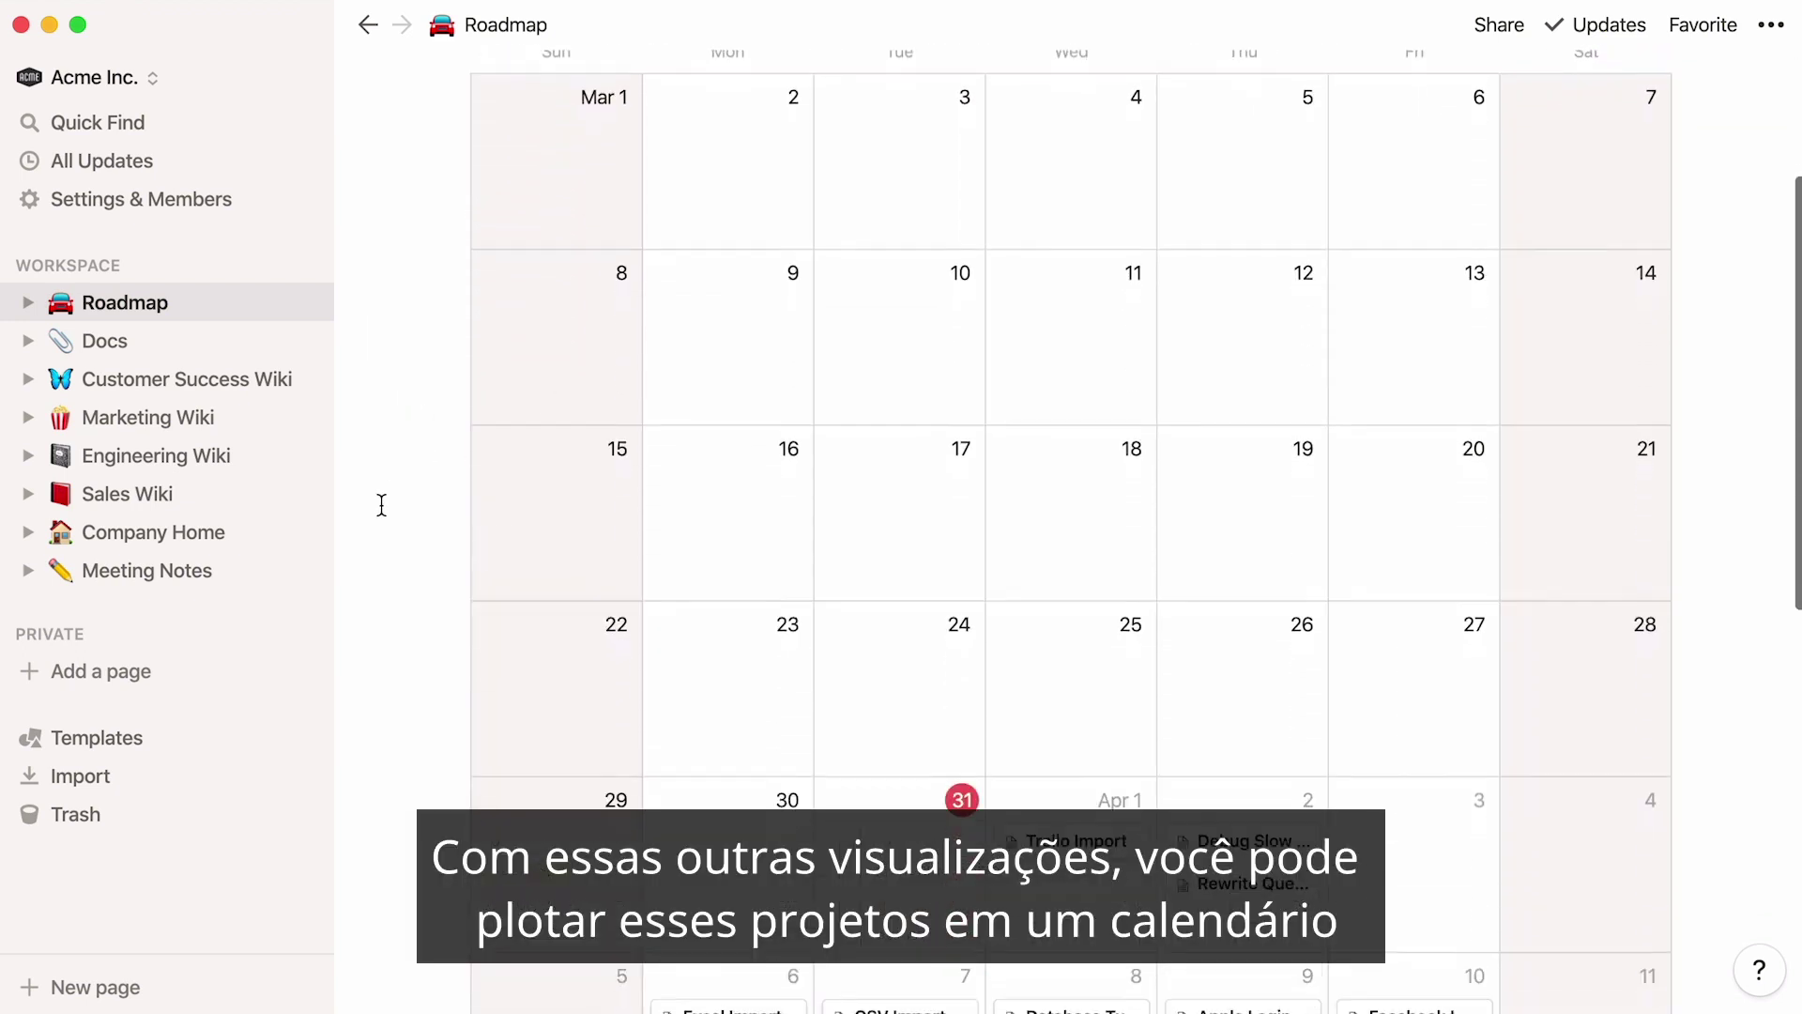
pyautogui.scroll(-3, 381, 504)
pyautogui.scroll(6, 381, 504)
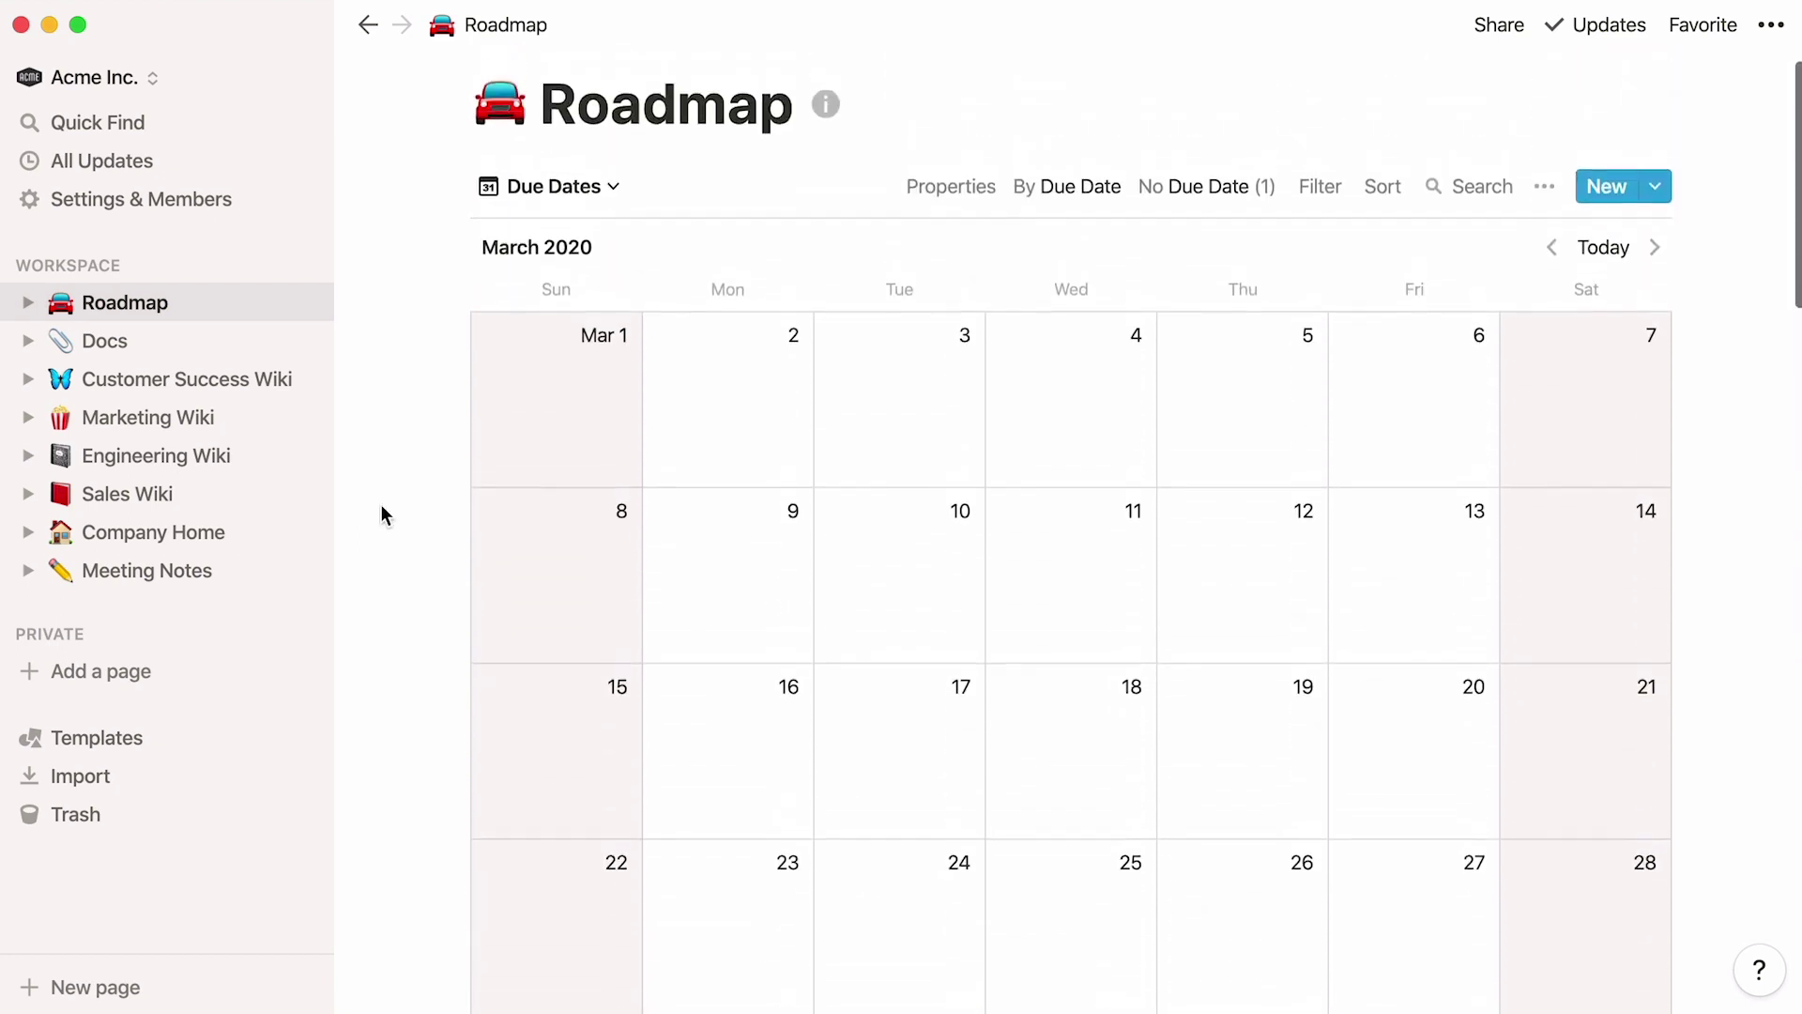
# Step: Switch the Roadmap to the Bugs table view and inspect its filter settings
pyautogui.click(588, 225)
pyautogui.click(591, 320)
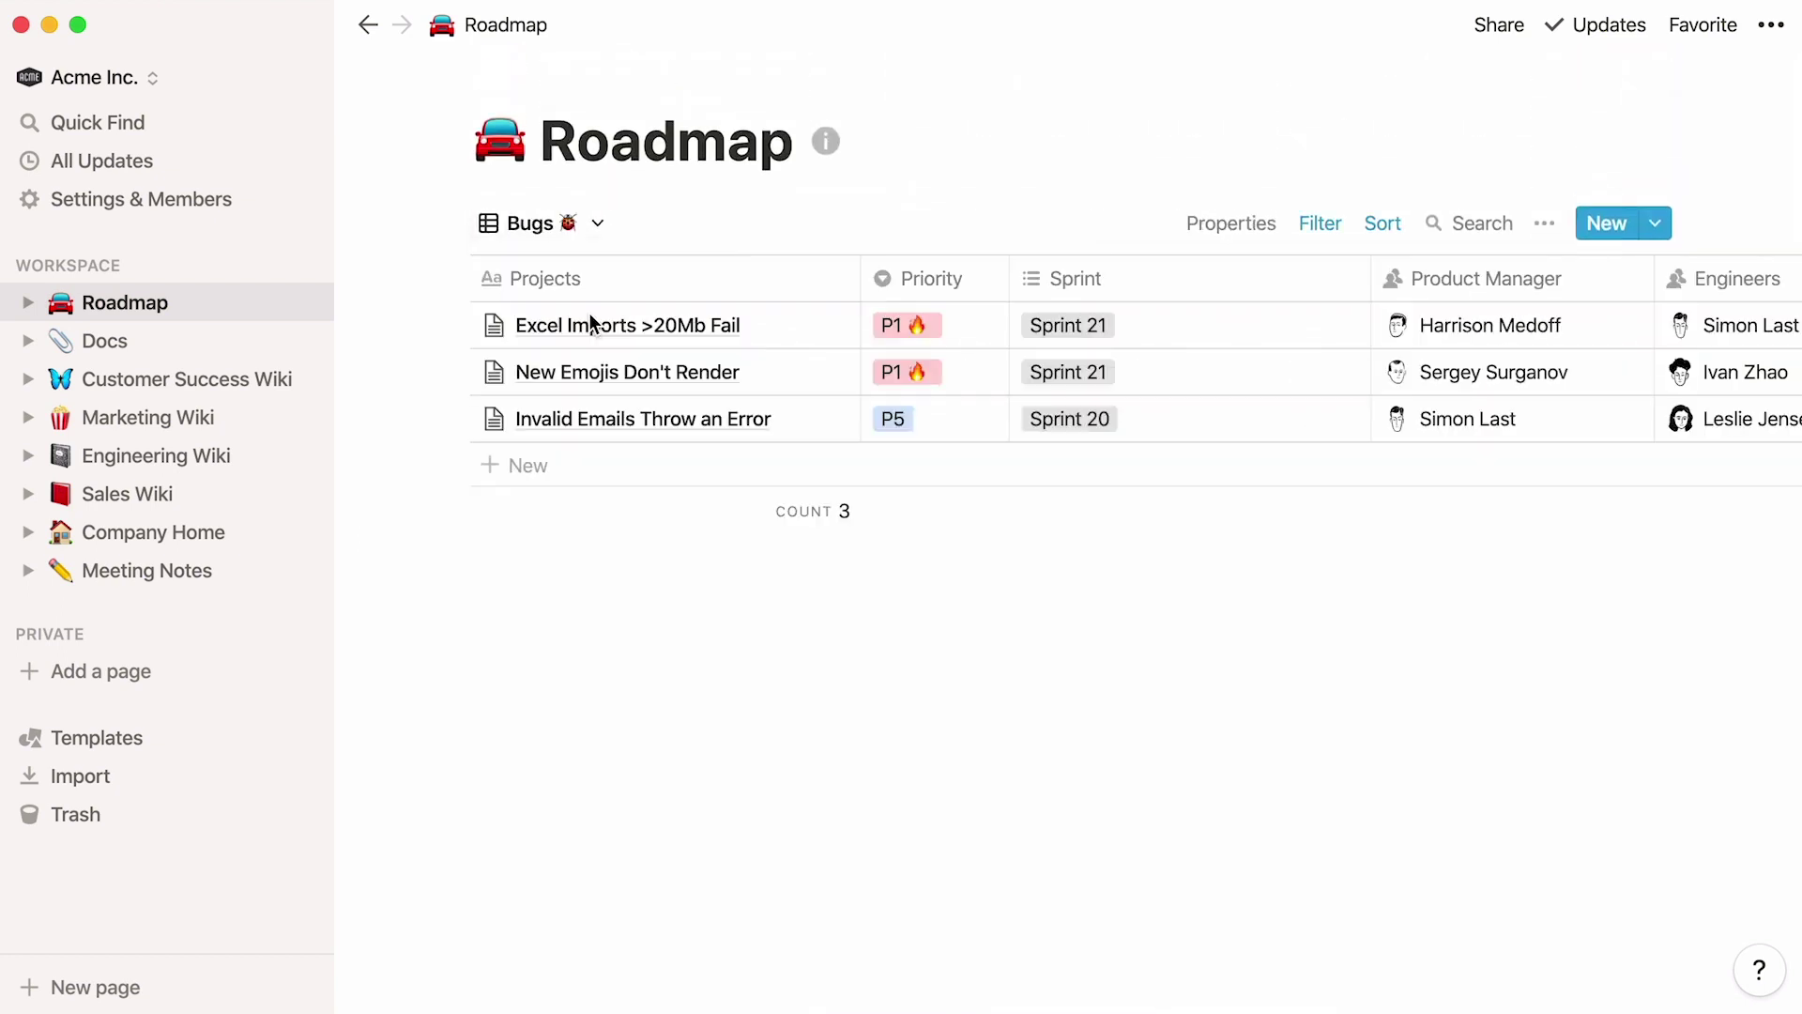
pyautogui.click(1323, 230)
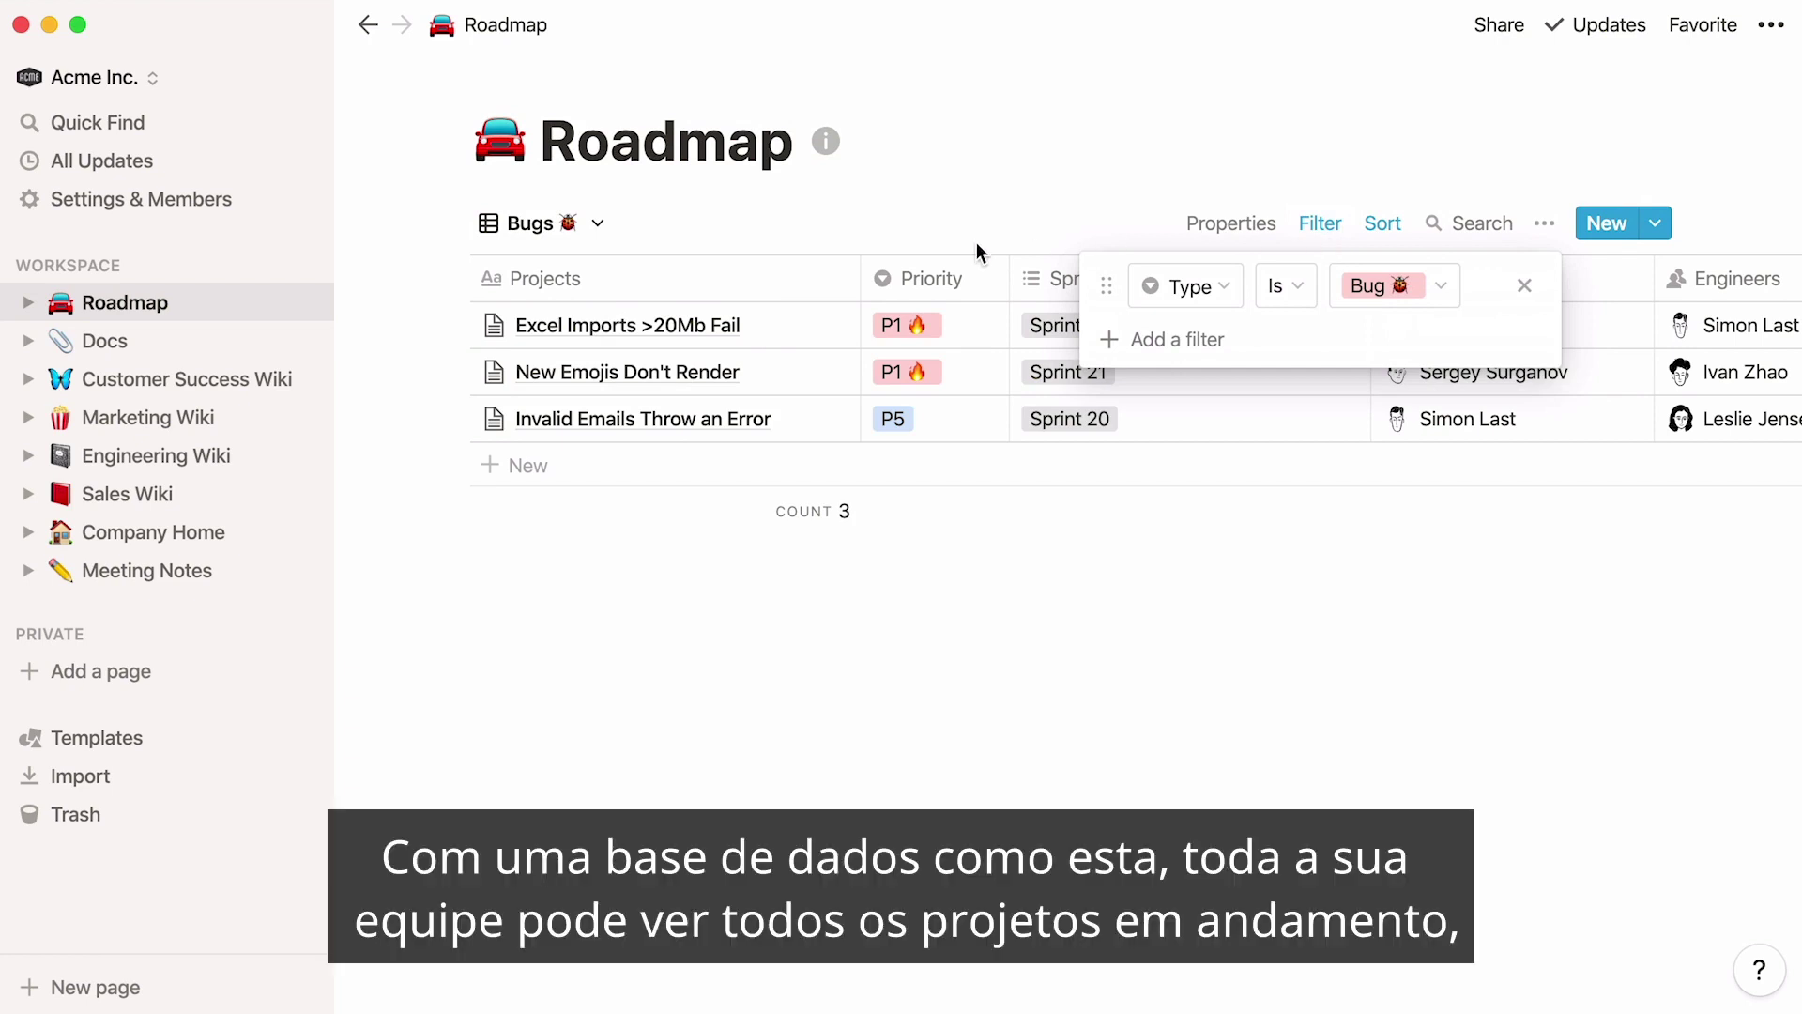
pyautogui.click(571, 233)
# Step: Return to the By Status board and read the details, description and reproduction steps of the New Emojis Don't Render card
pyautogui.click(572, 233)
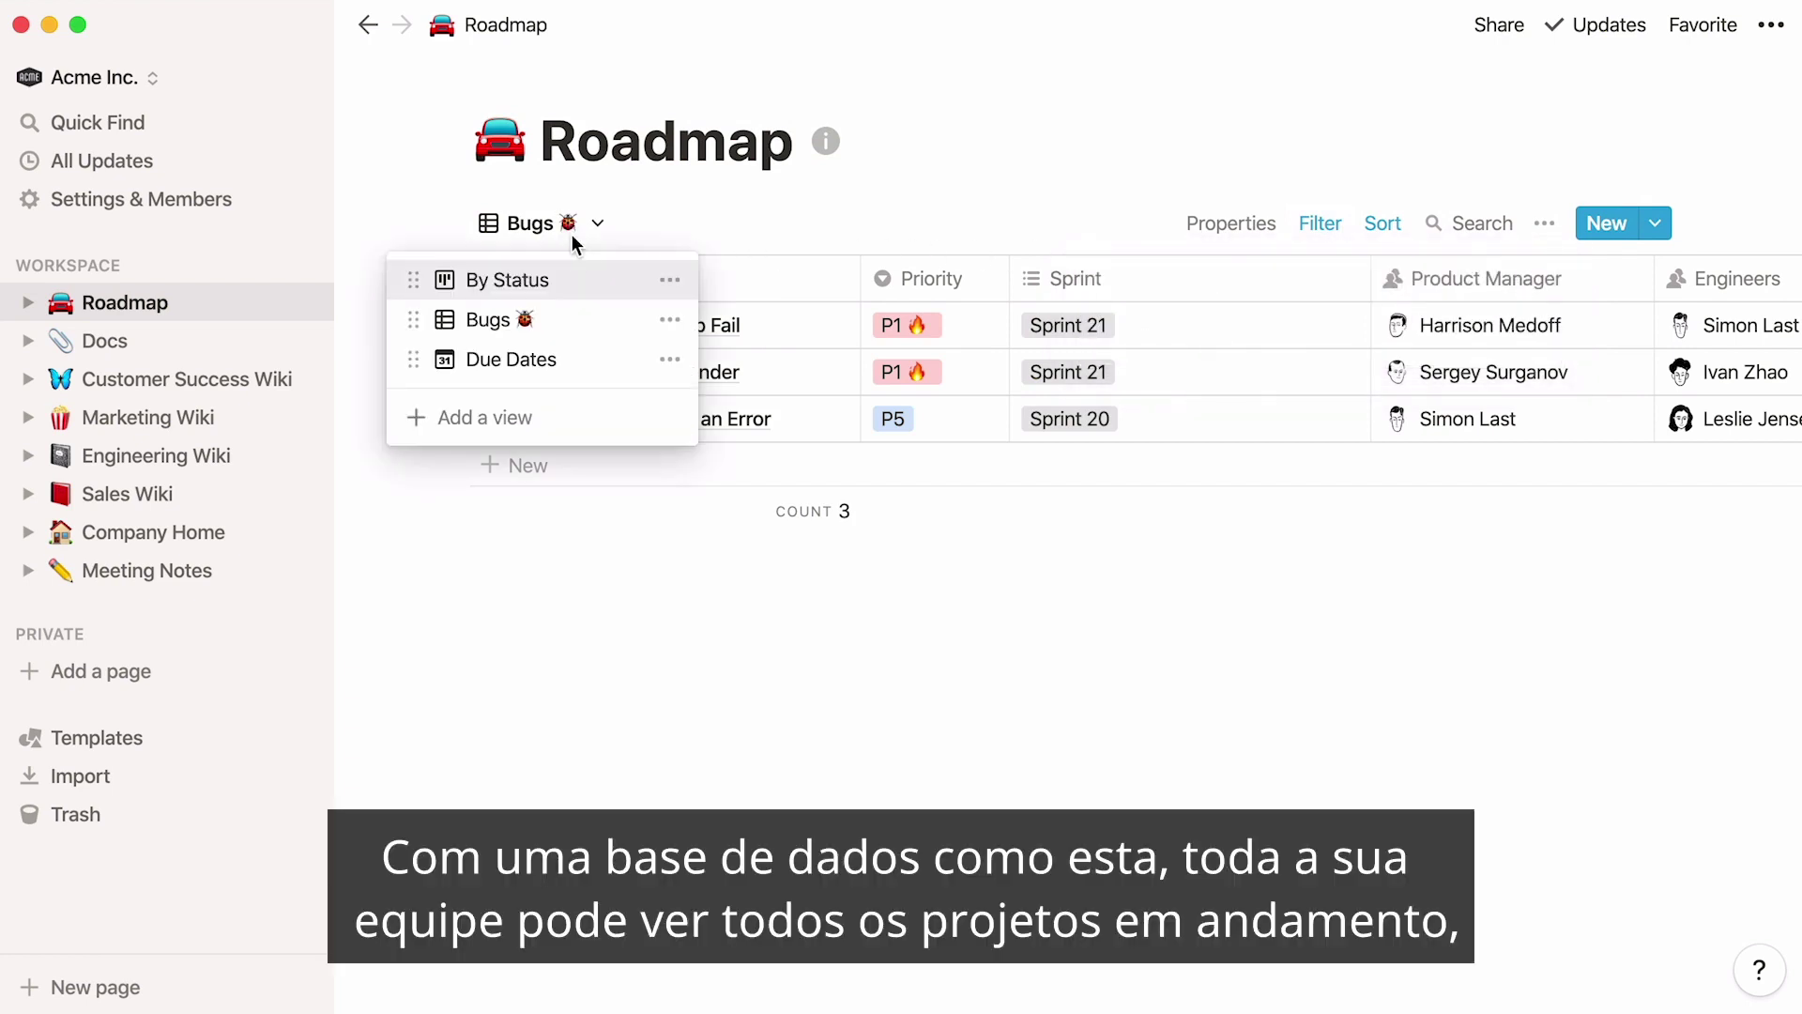
pyautogui.click(583, 280)
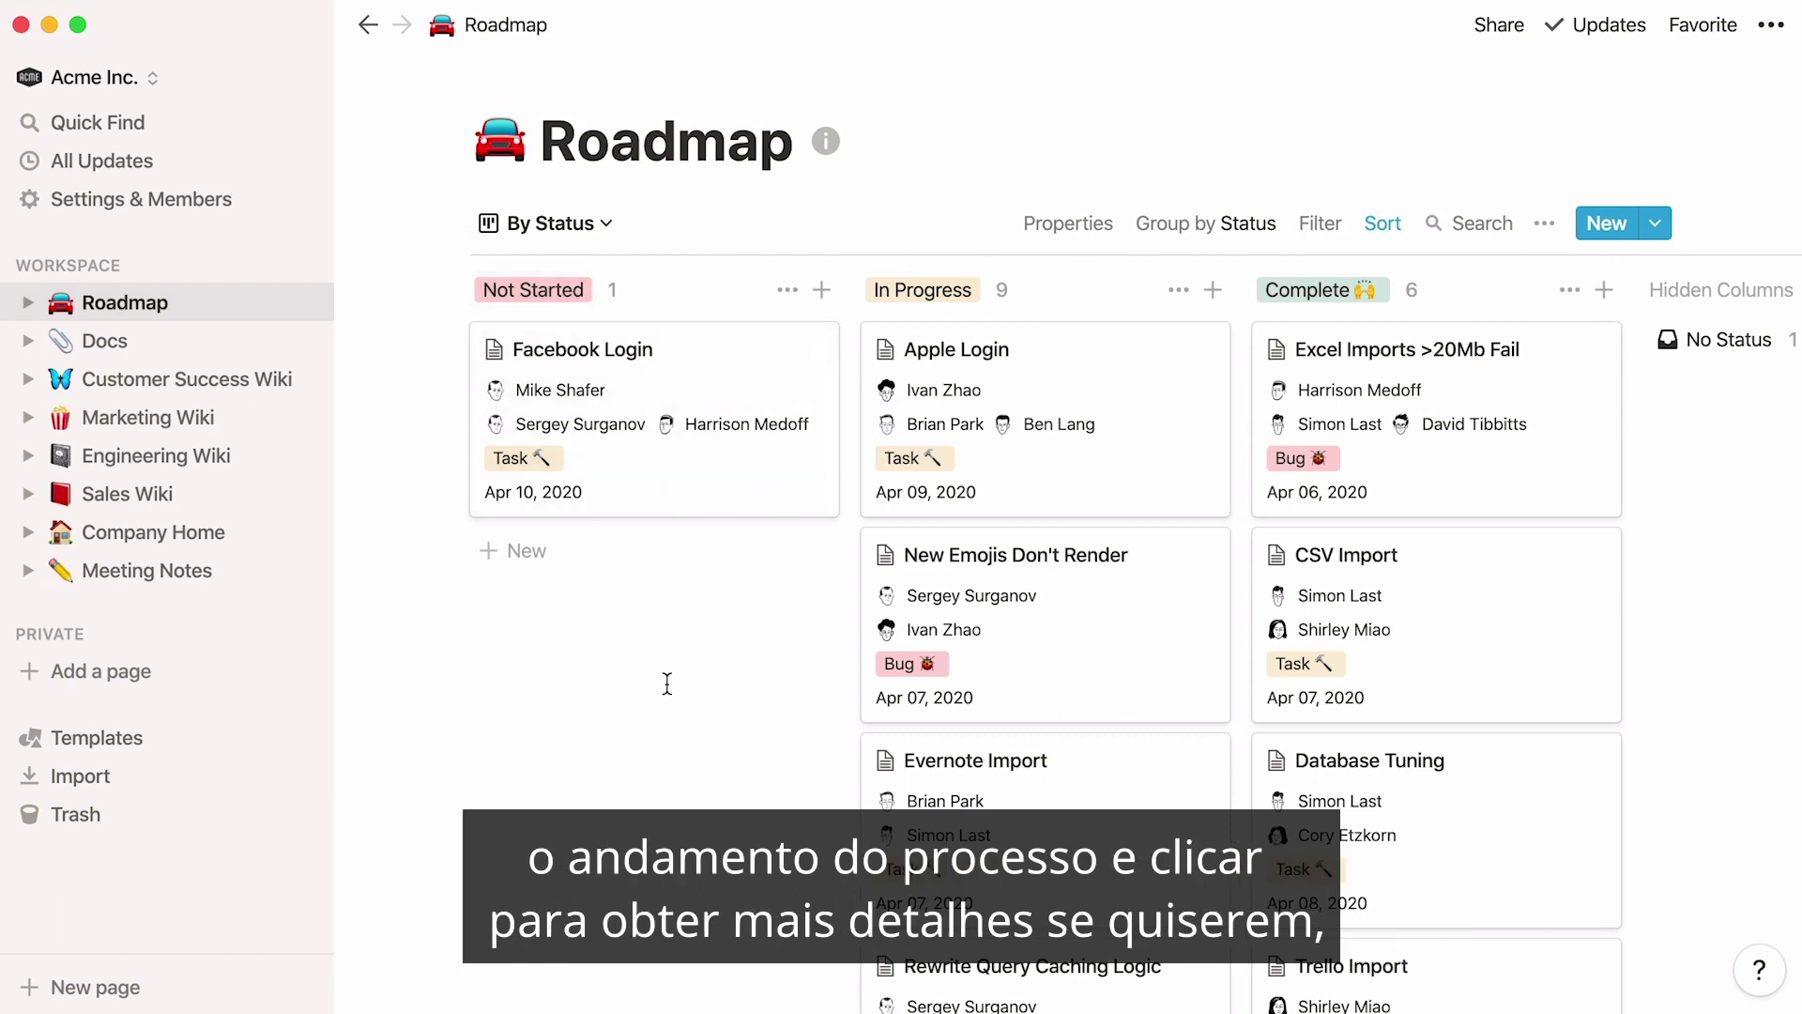
pyautogui.click(1039, 657)
pyautogui.scroll(-2, 1046, 658)
pyautogui.scroll(-5, 1046, 659)
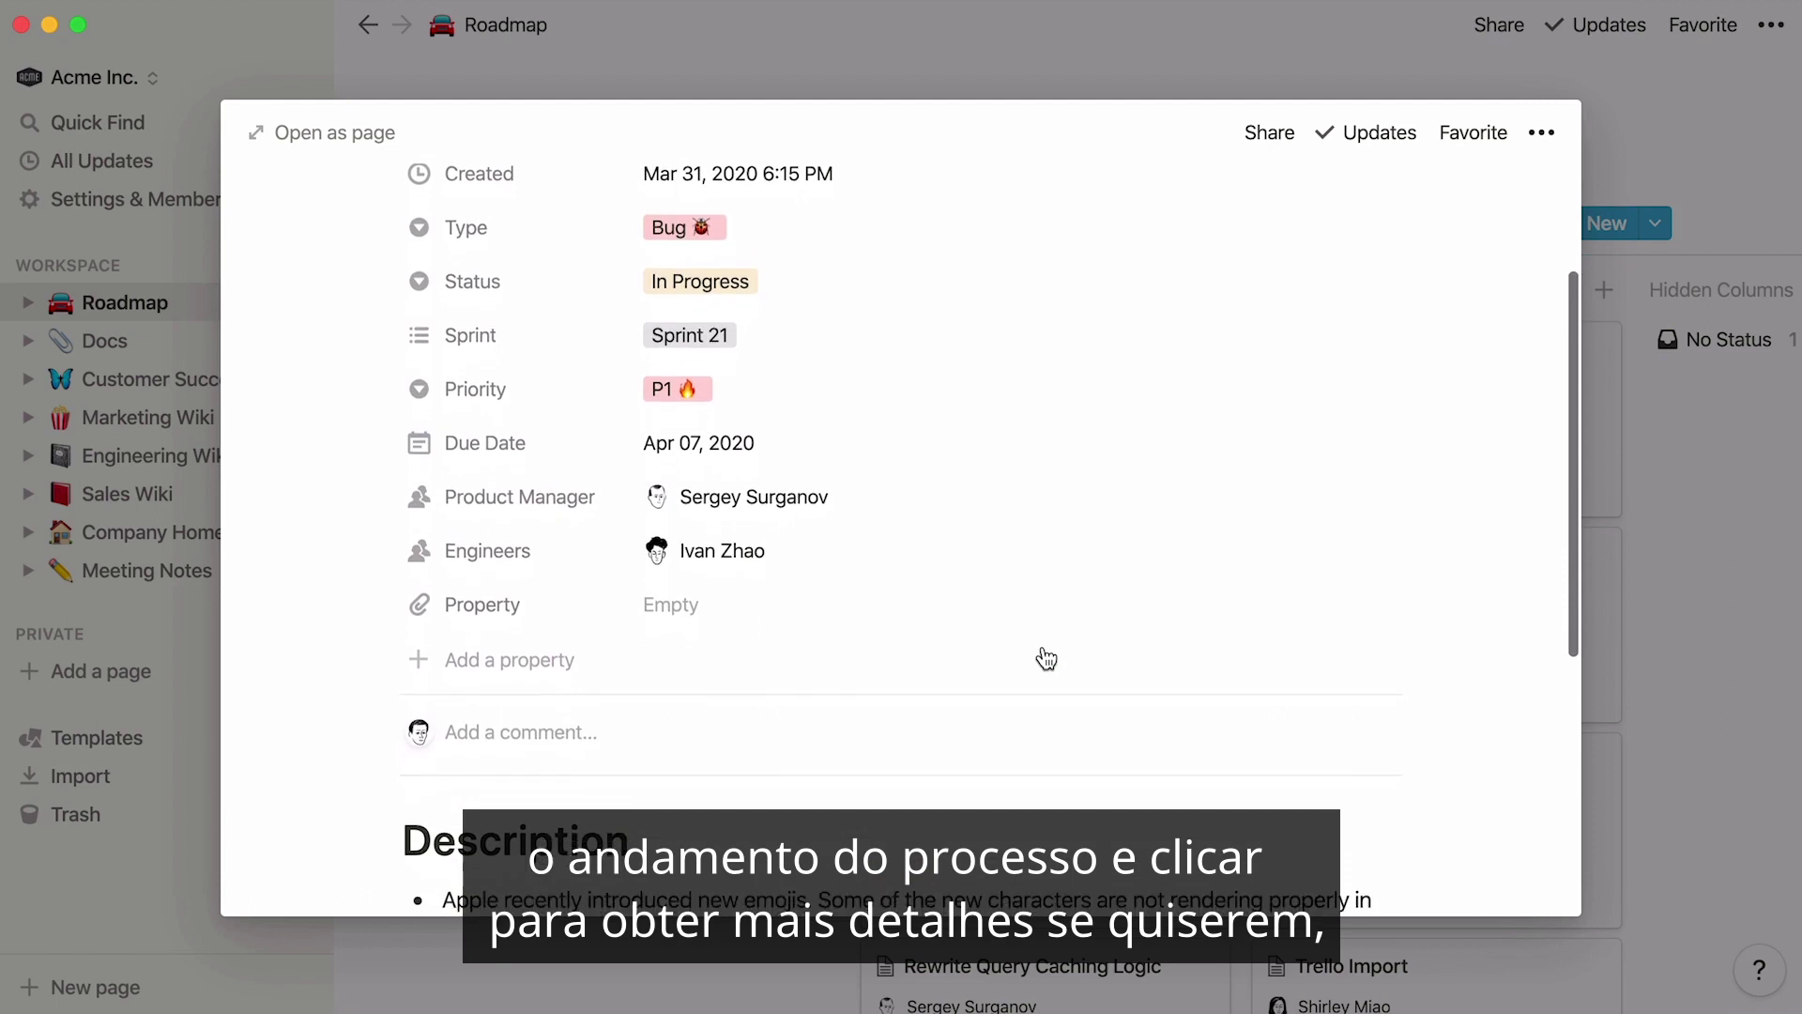
pyautogui.scroll(-3, 1047, 659)
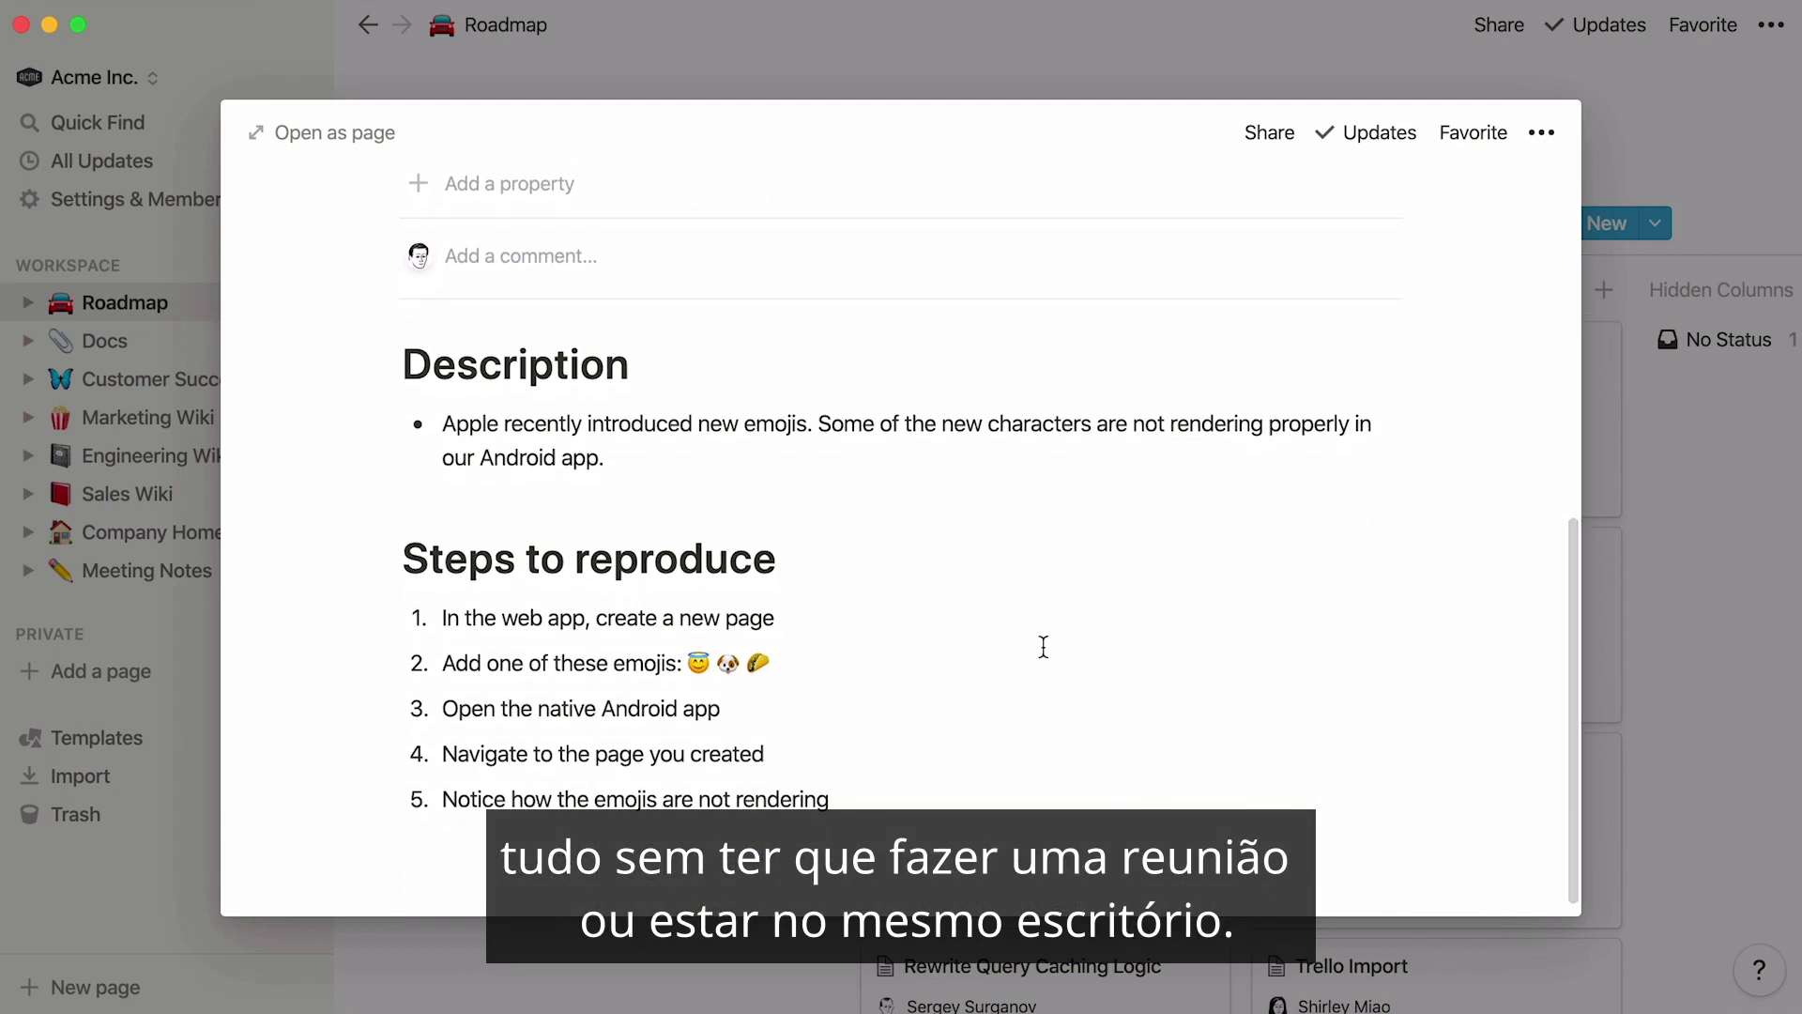
pyautogui.click(615, 967)
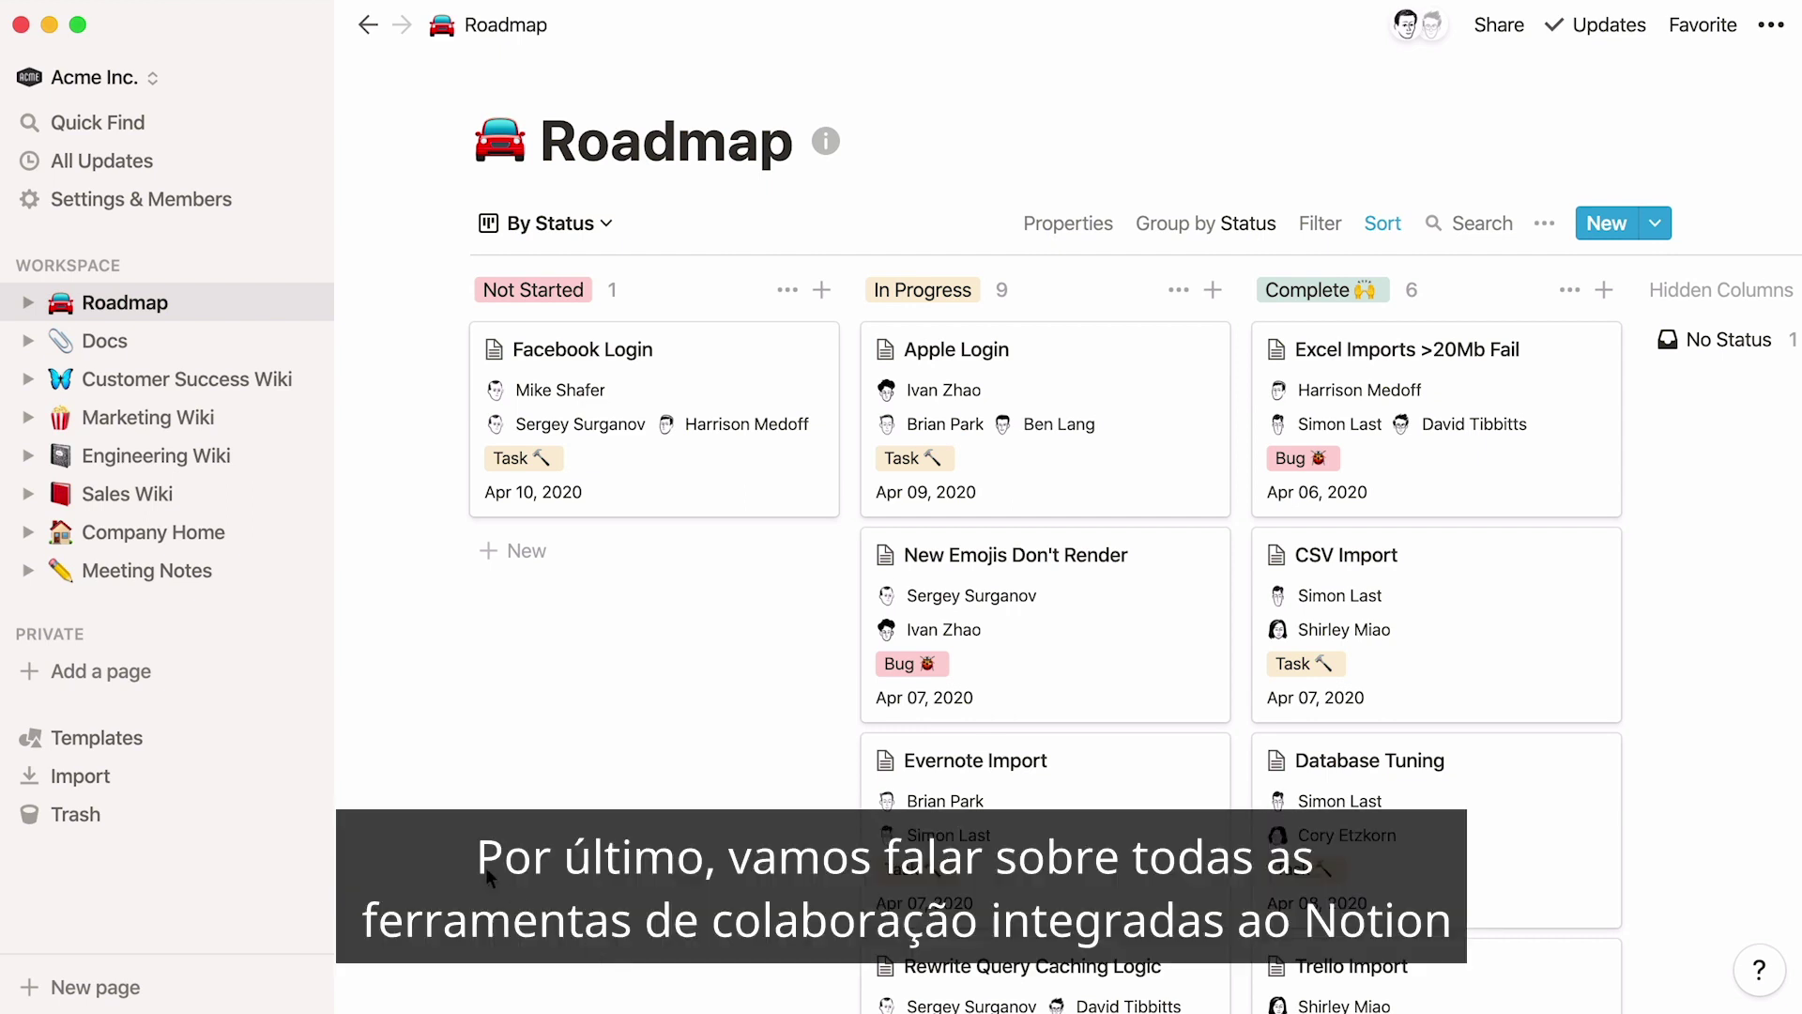
# Step: In the Weekly Sync 06-04-1 meeting note, add a teammate mention followed by "FYI 👇" above the "What did we do last week?" heading
pyautogui.click(195, 575)
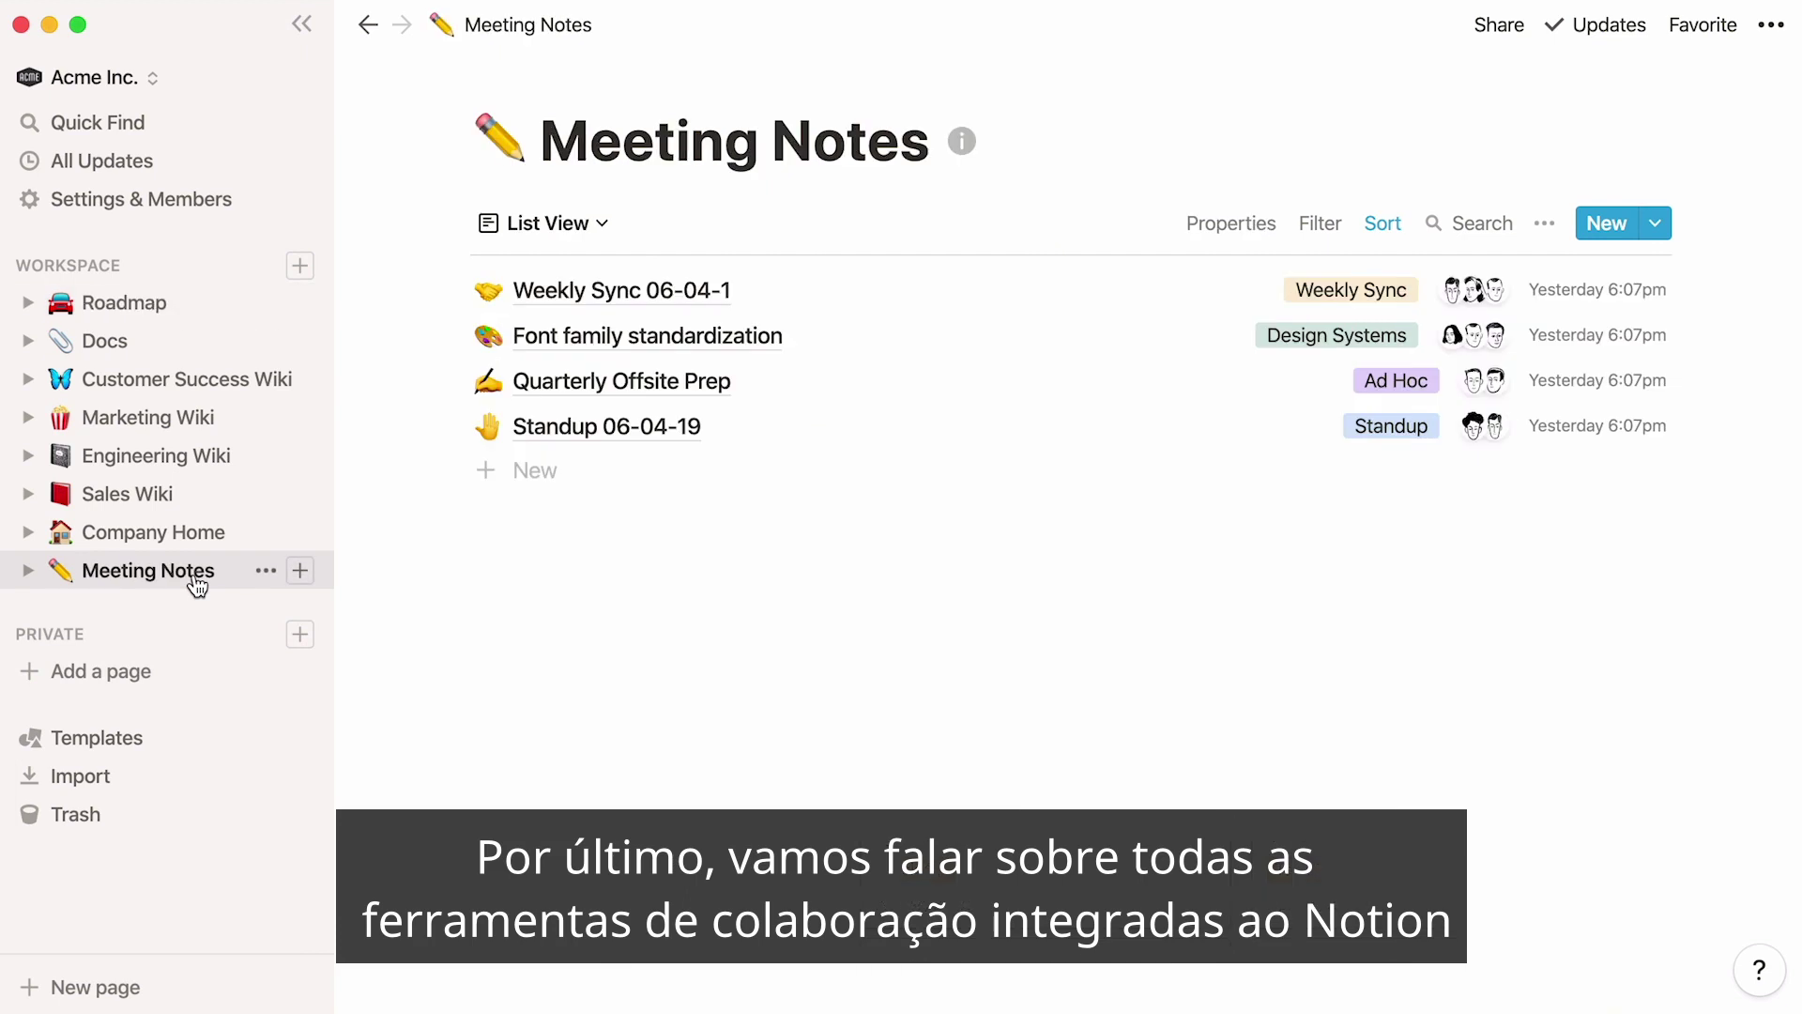
pyautogui.click(603, 292)
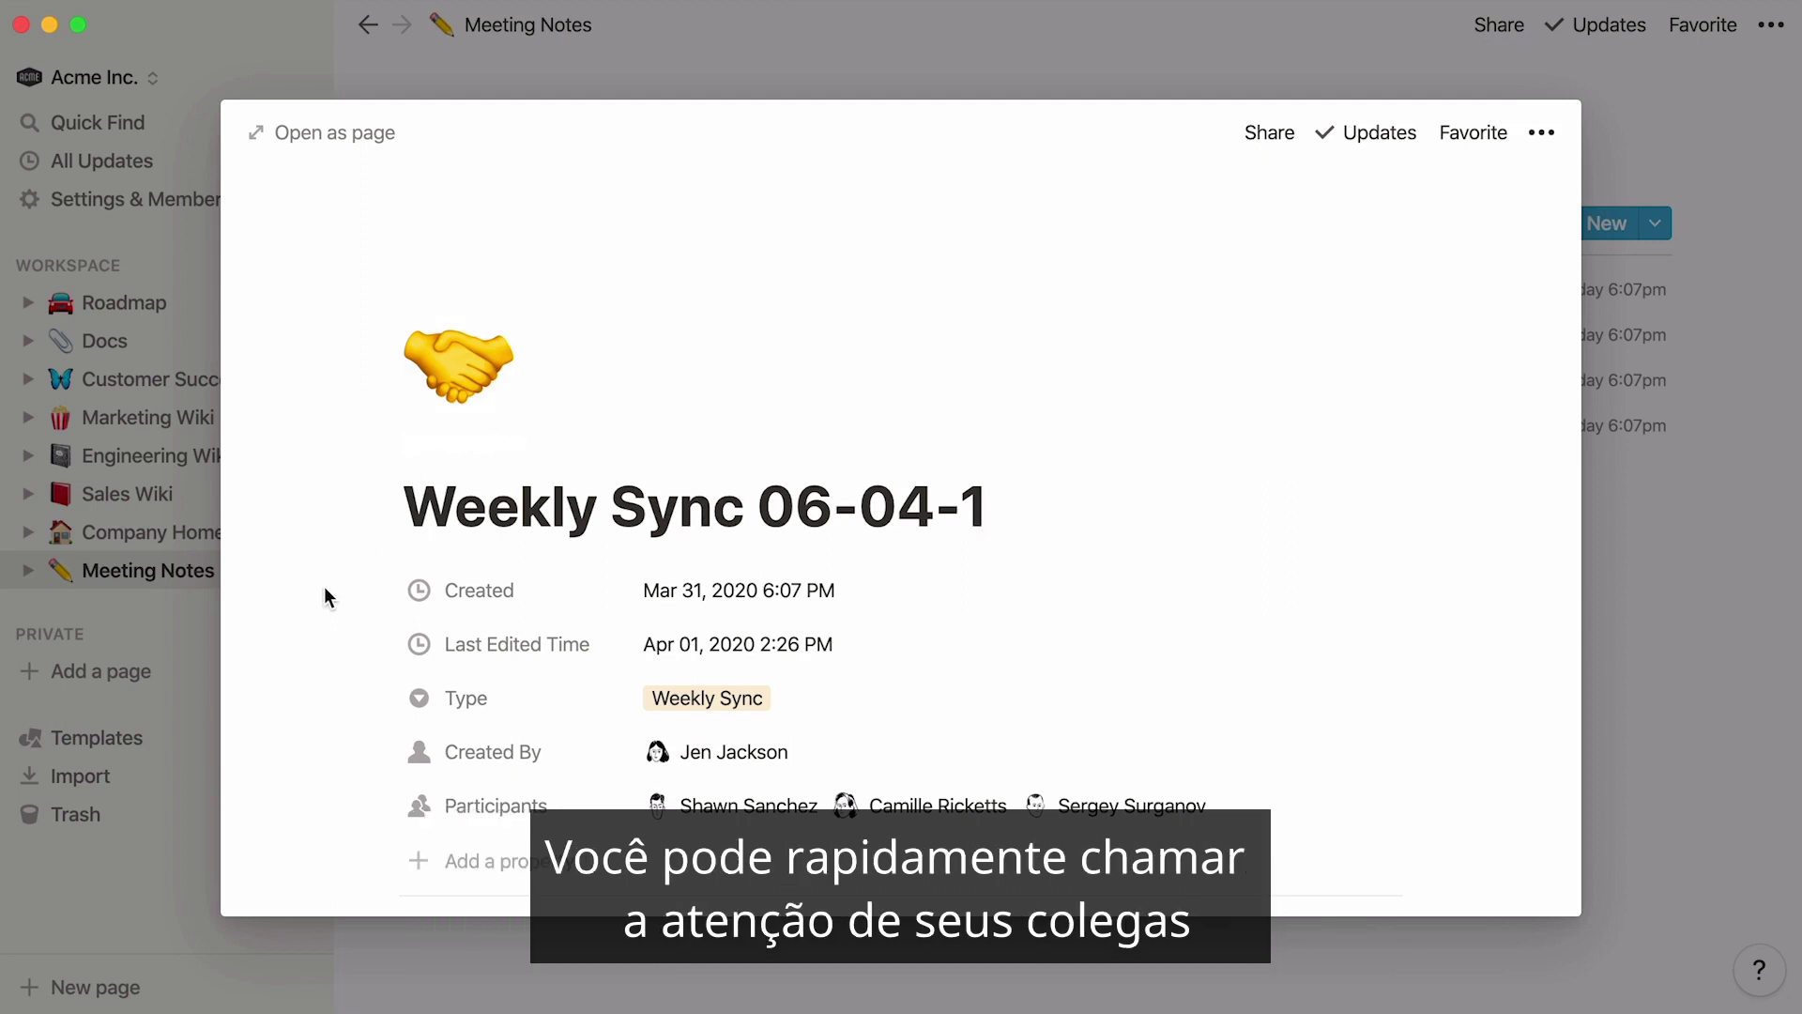
pyautogui.scroll(-1, 326, 591)
pyautogui.scroll(-5, 324, 597)
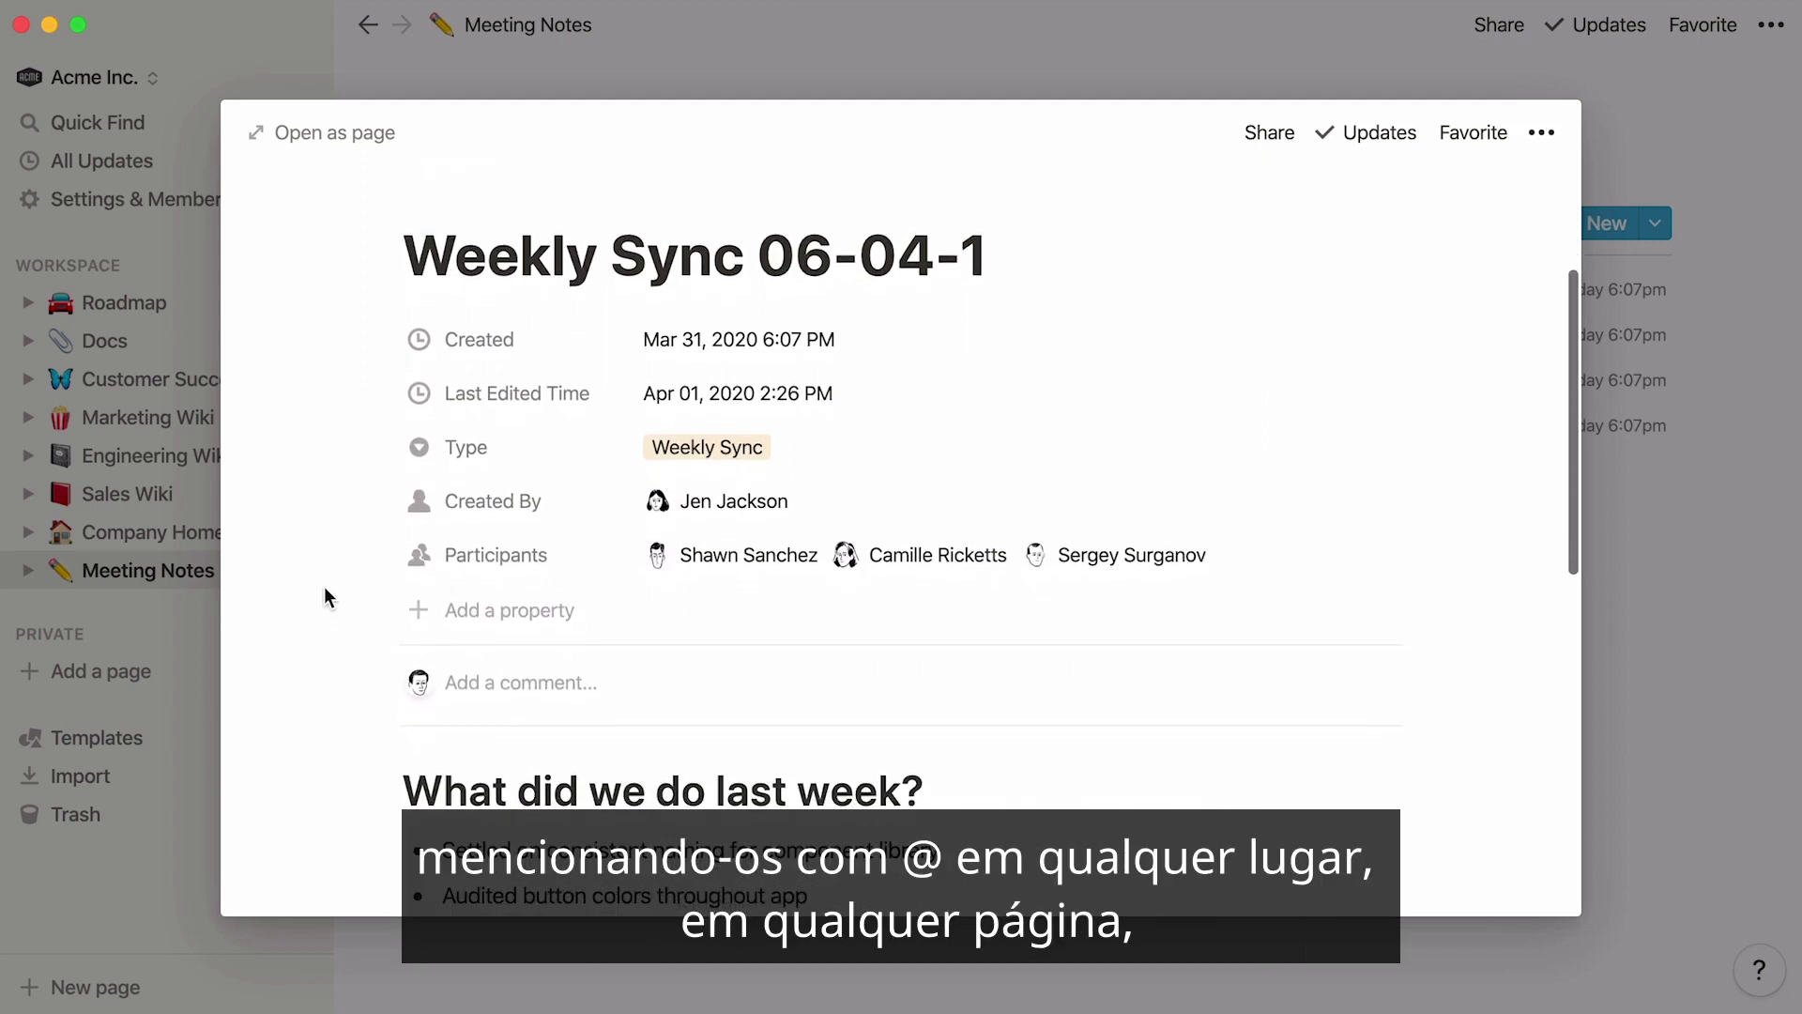
pyautogui.press('Return')
pyautogui.write('@edg')
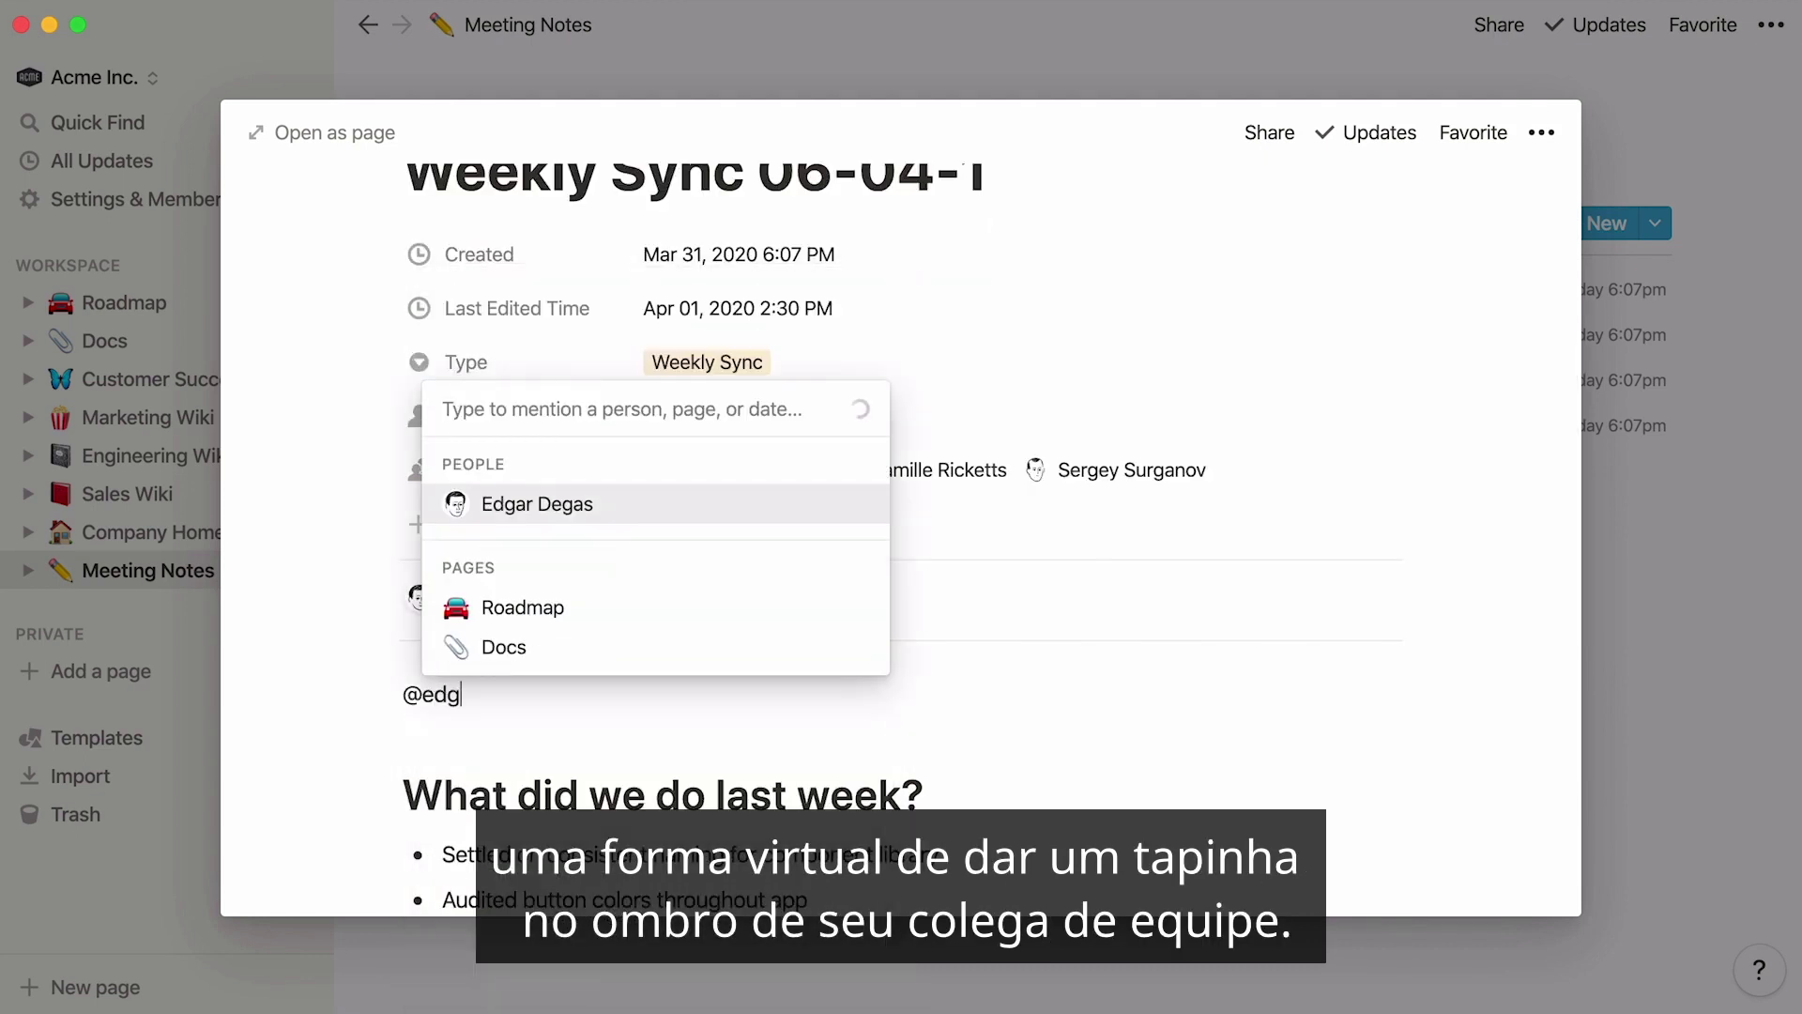
pyautogui.press('Return')
pyautogui.write('FYI 👇')
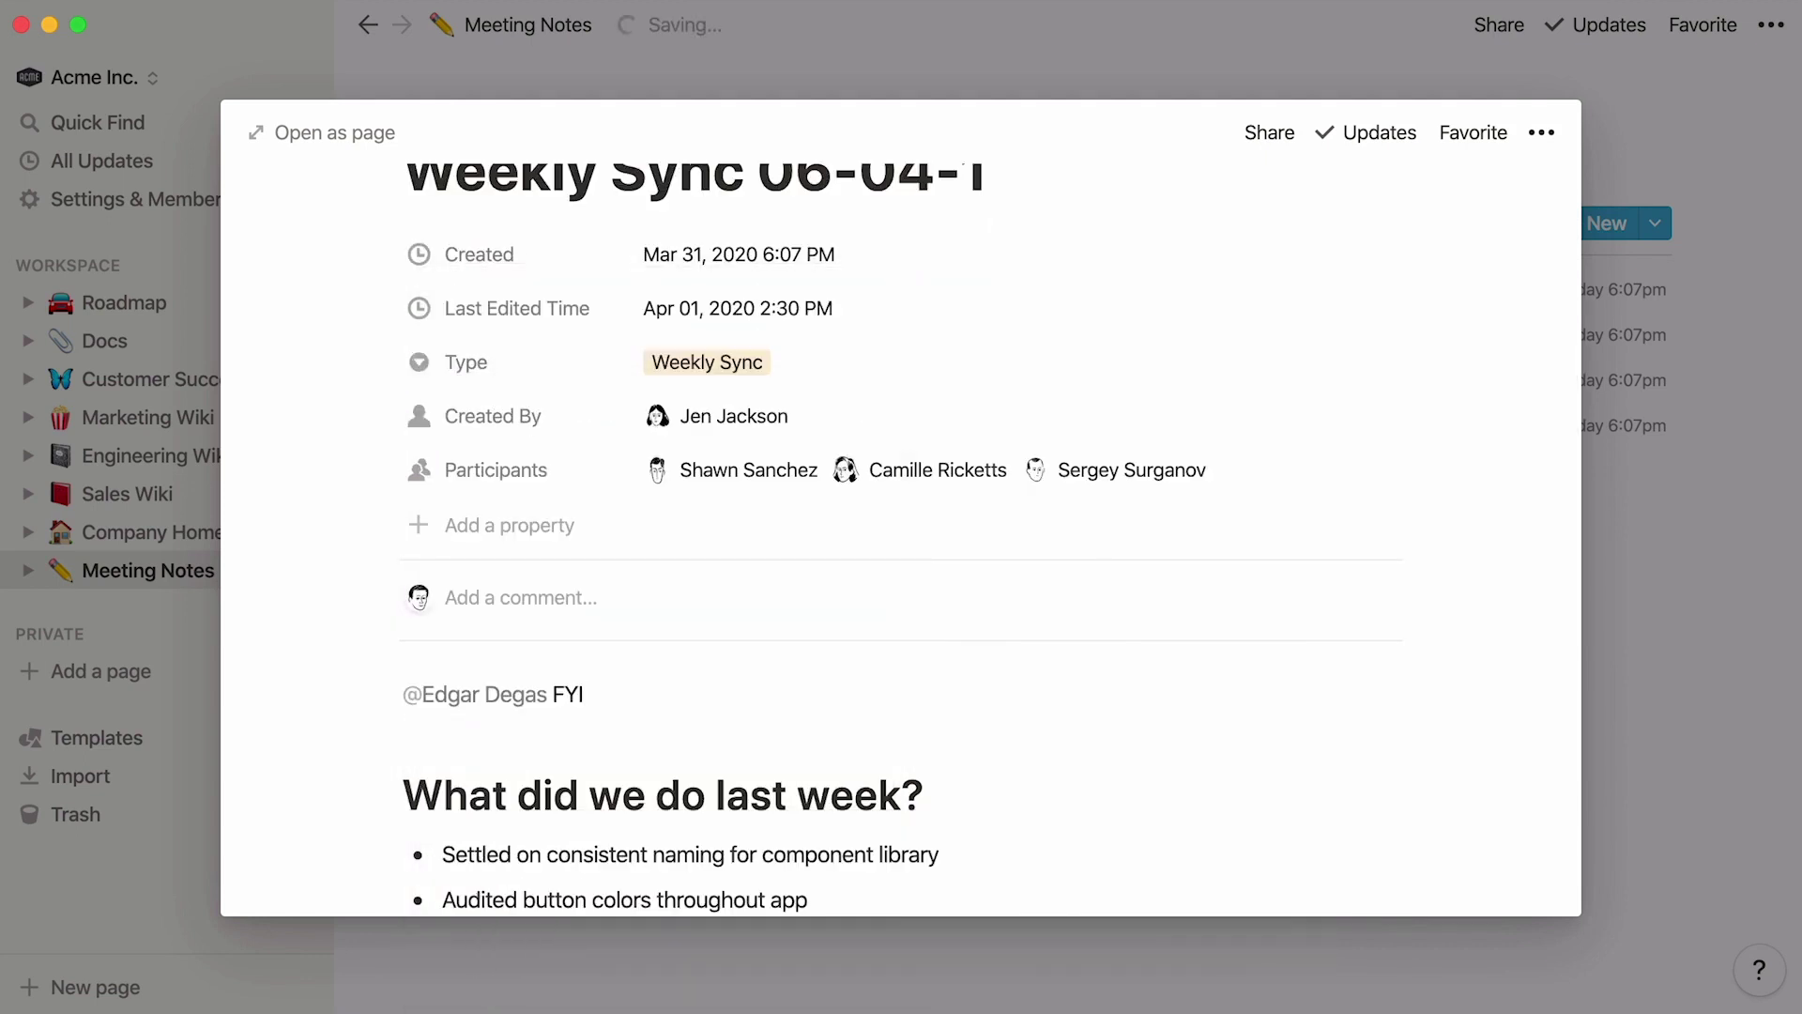
pyautogui.click(943, 60)
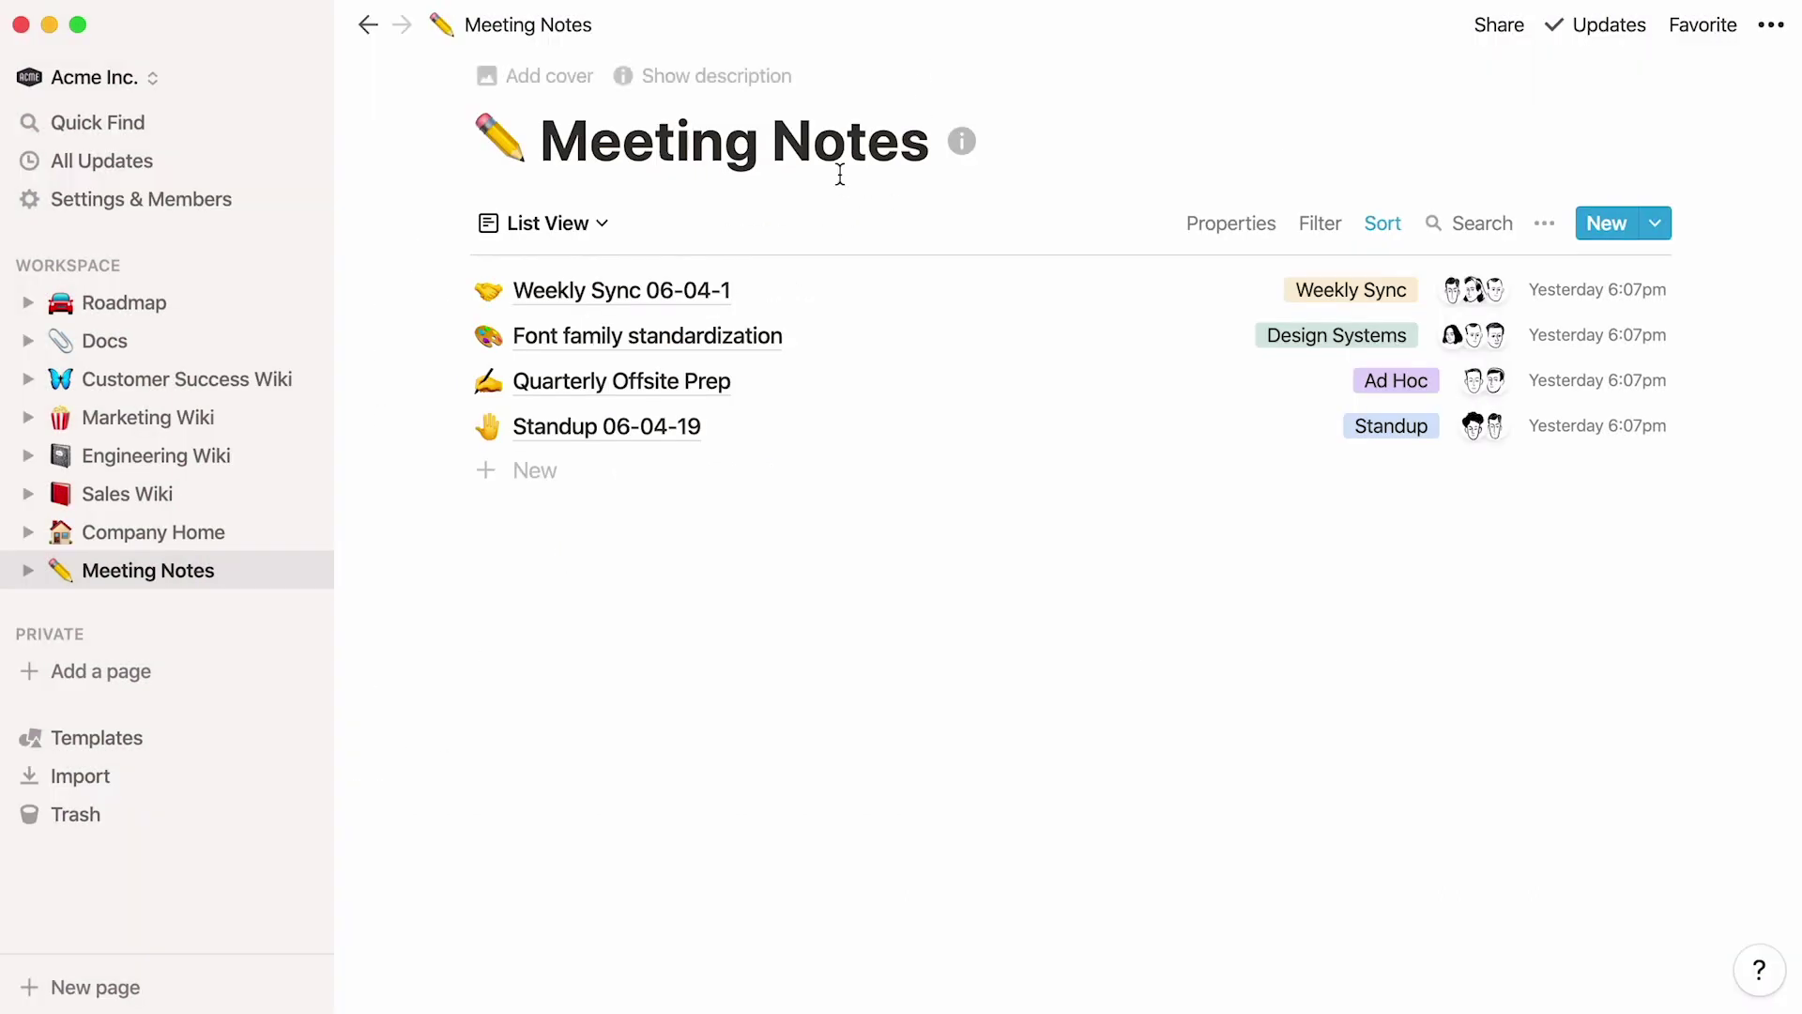
# Step: On the Font family standardization note, post a page comment mentioning the teammate, followed by ", please let us know here what Engineering says :)"
pyautogui.click(688, 337)
pyautogui.scroll(-3, 340, 622)
pyautogui.scroll(-3, 336, 610)
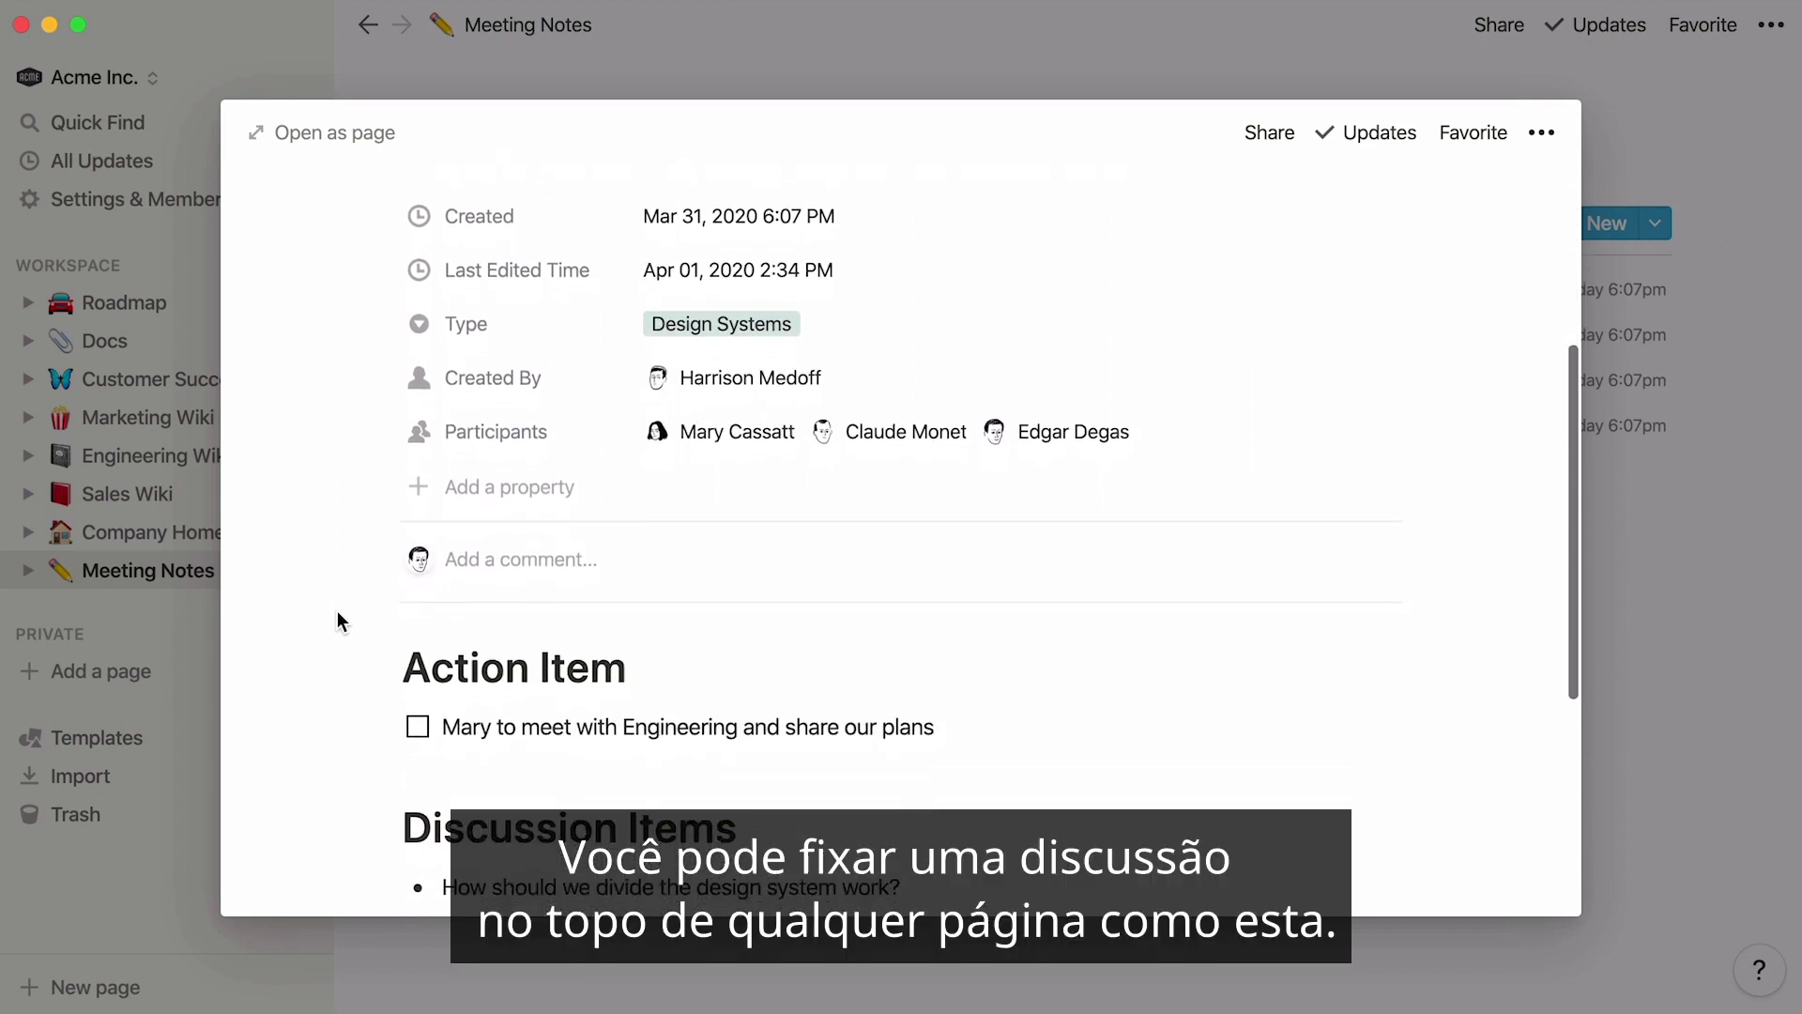
pyautogui.click(579, 545)
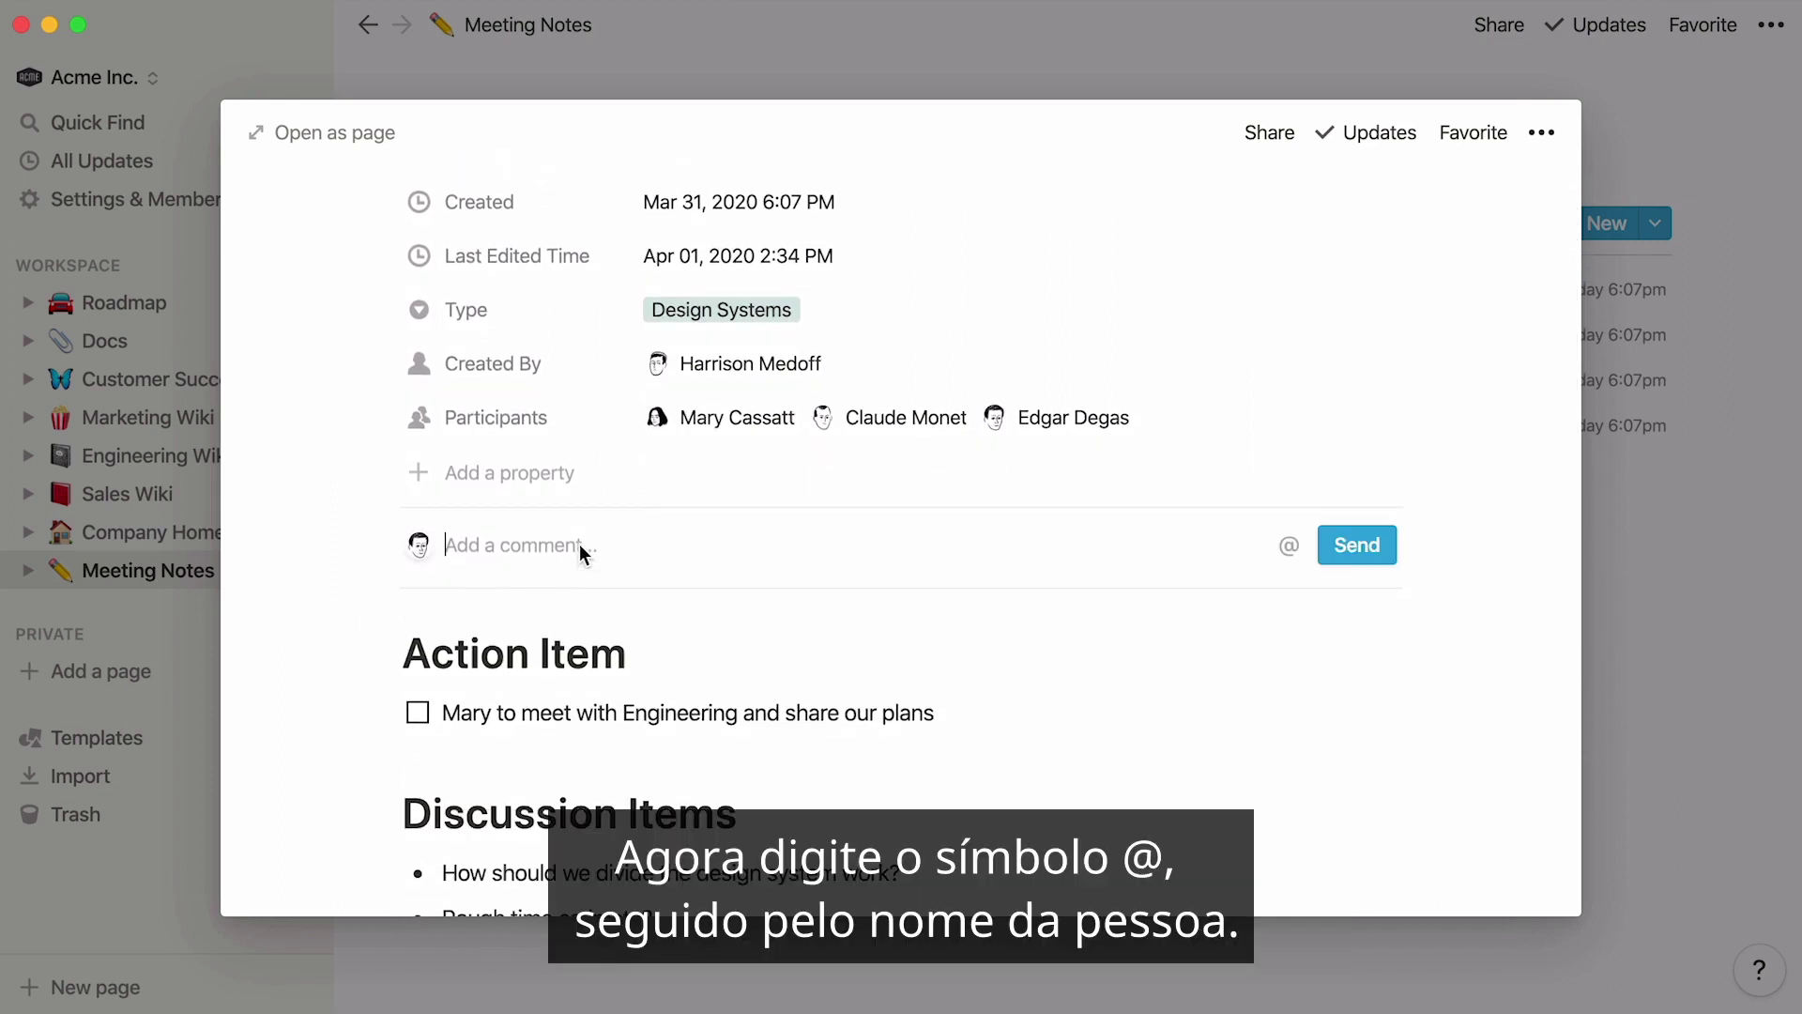
pyautogui.write('@mary')
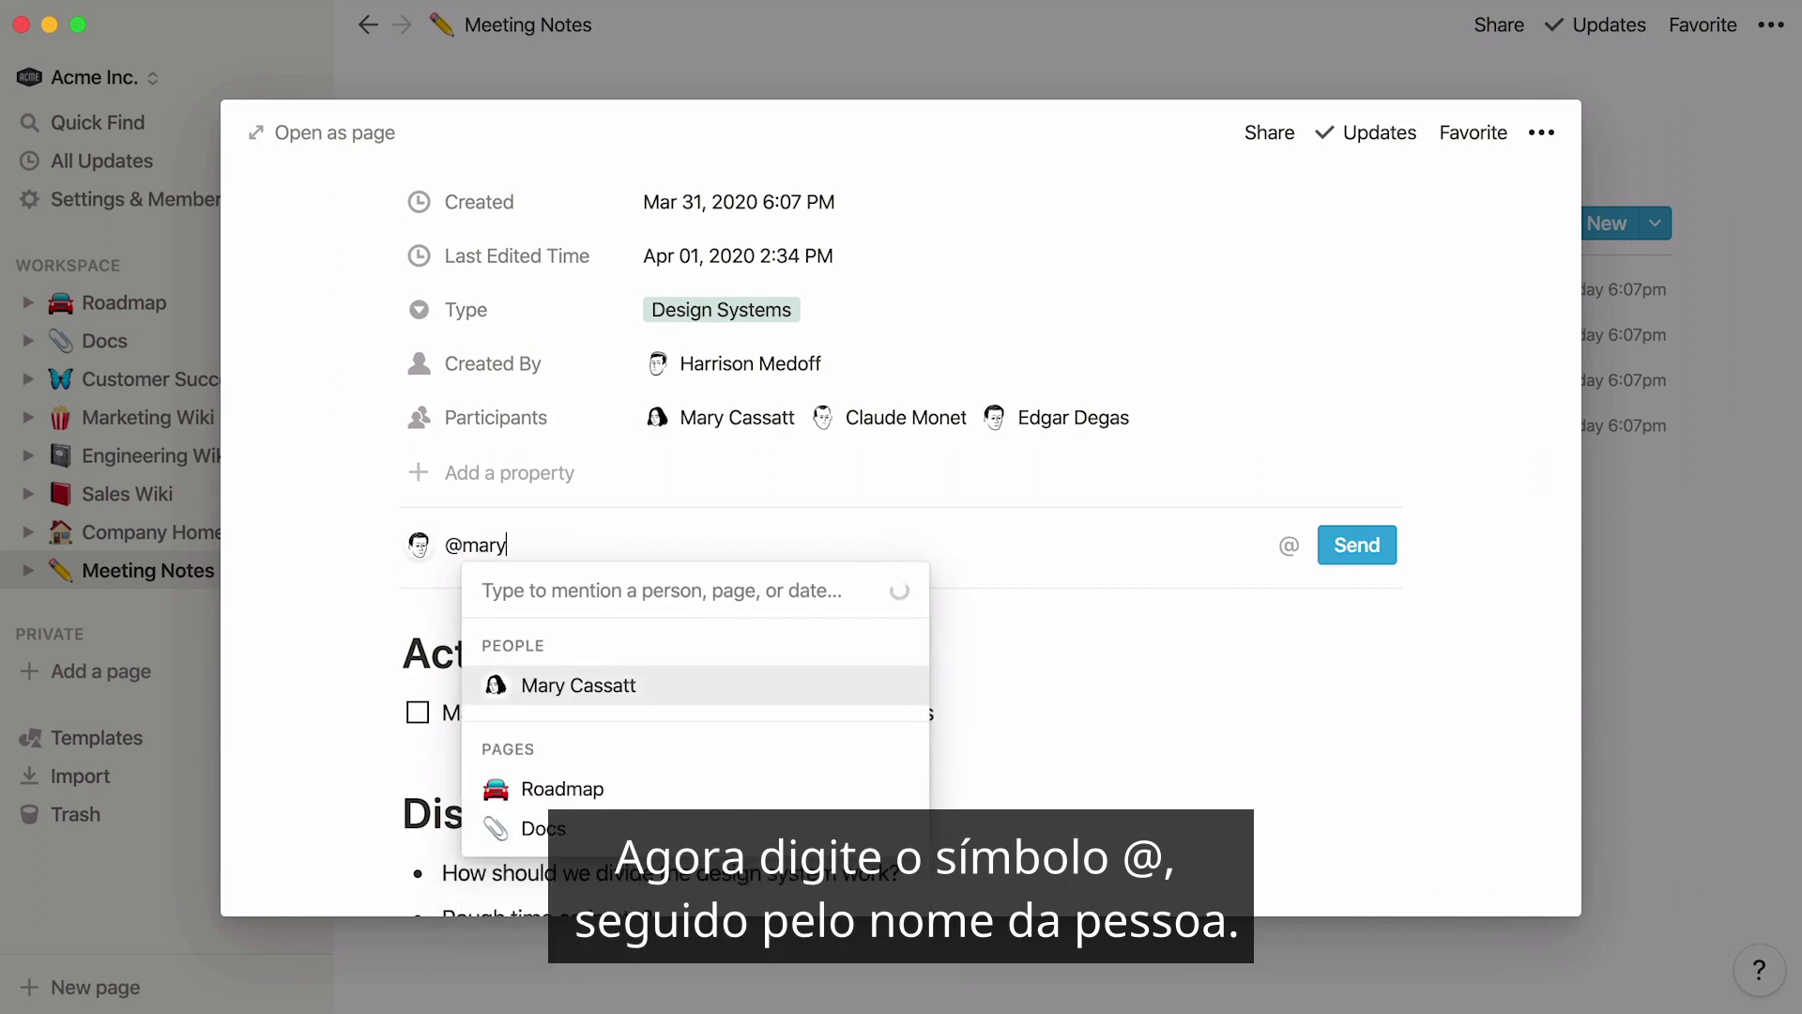
pyautogui.press('Return')
pyautogui.write(', please let us know here what Engineering')
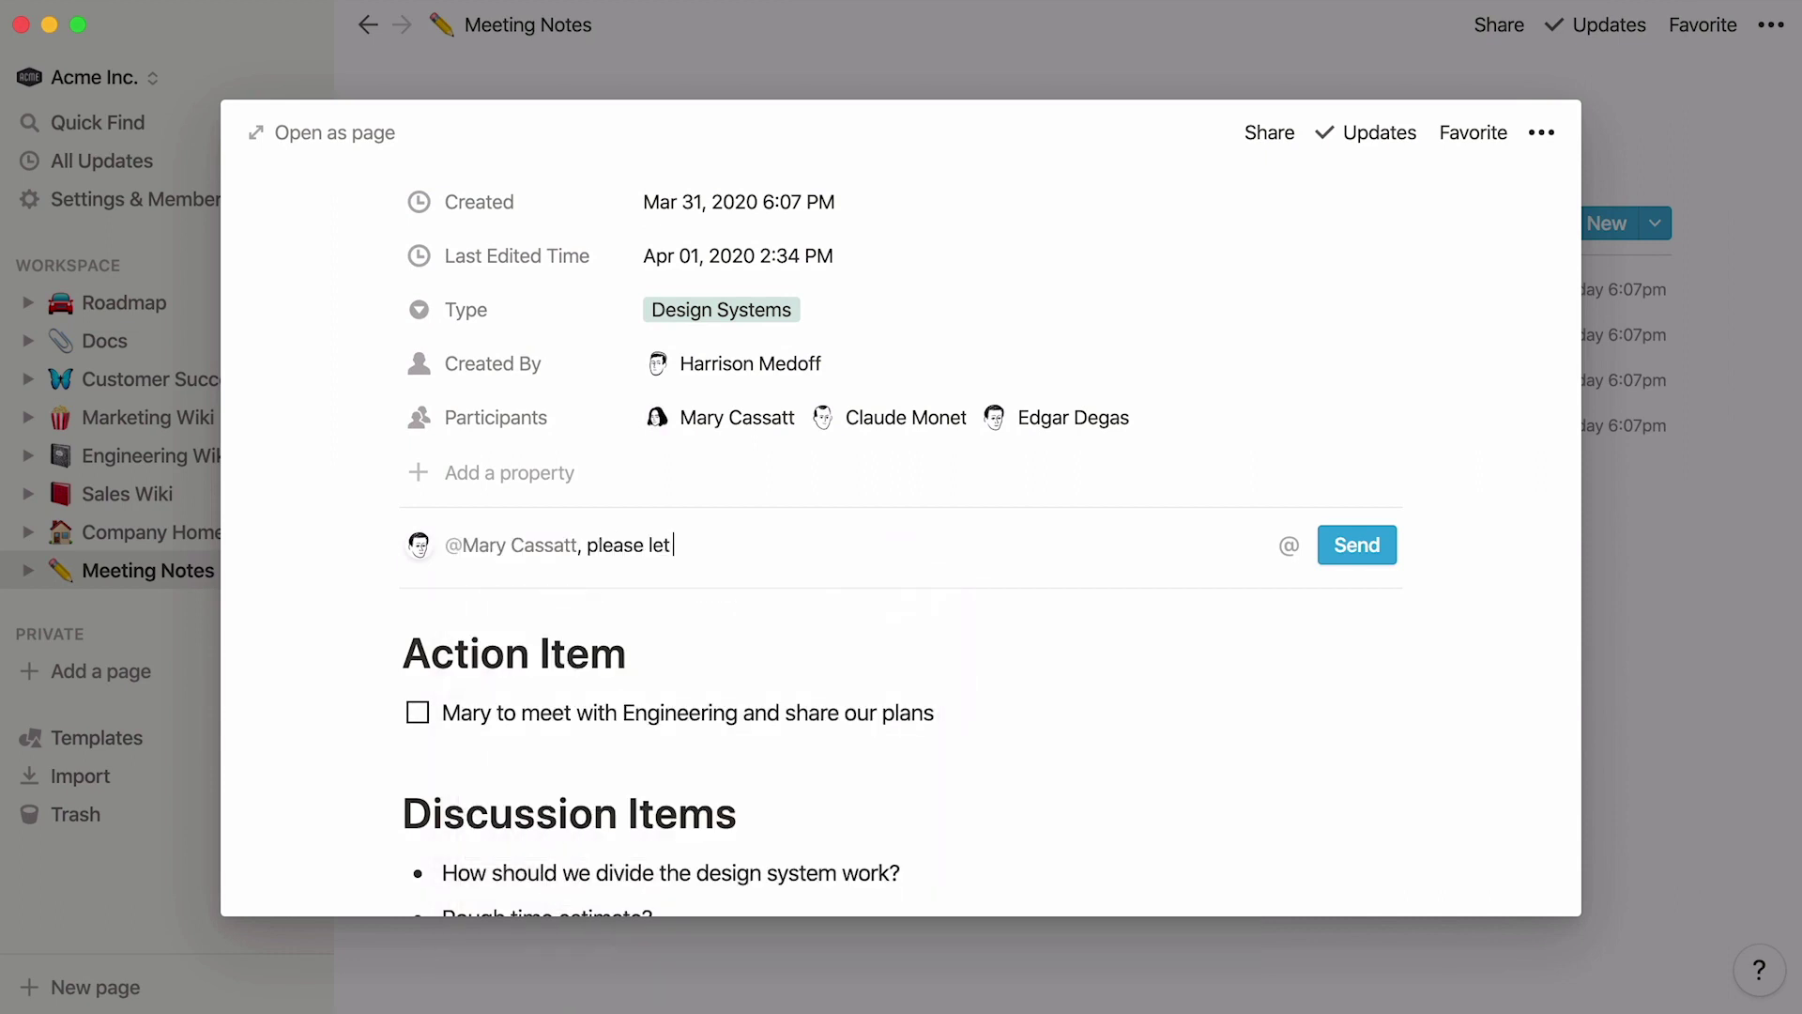
pyautogui.write(' says :)')
pyautogui.press('Return')
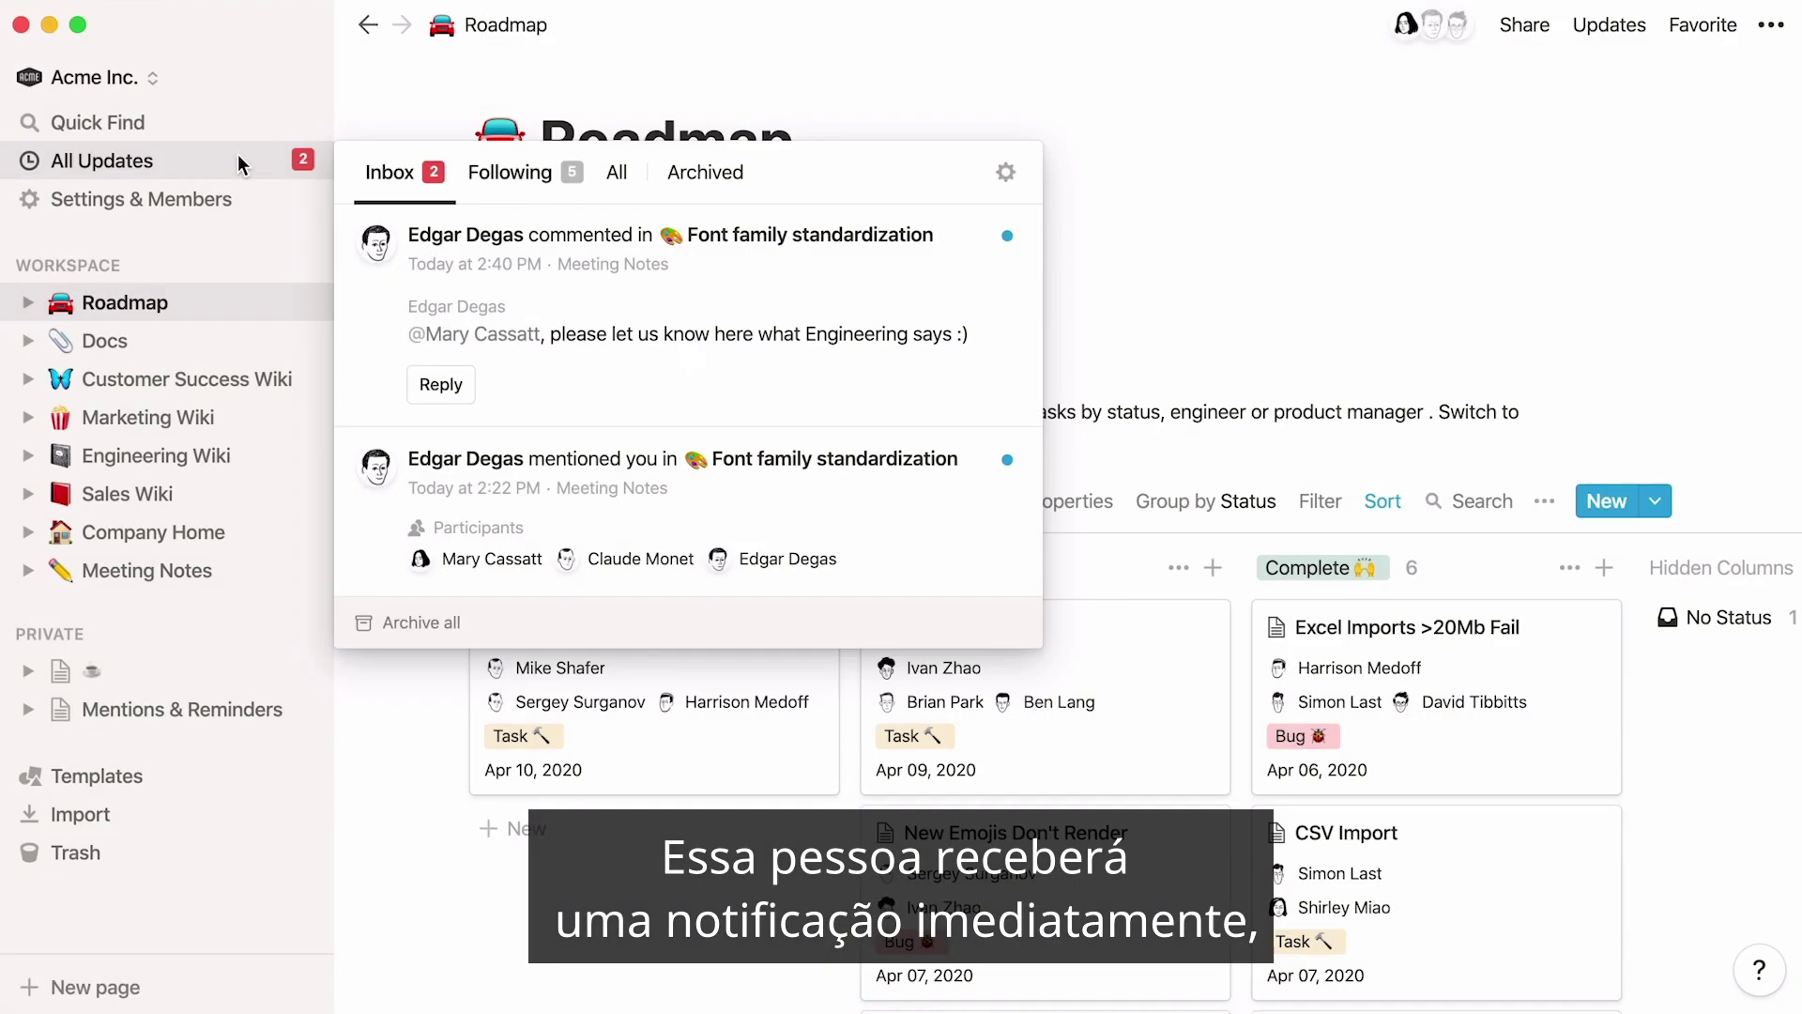
# Step: Open Font family standardization from the comment notification, resolve the discussion about Engineering, and show the resolved discussions
pyautogui.click(741, 242)
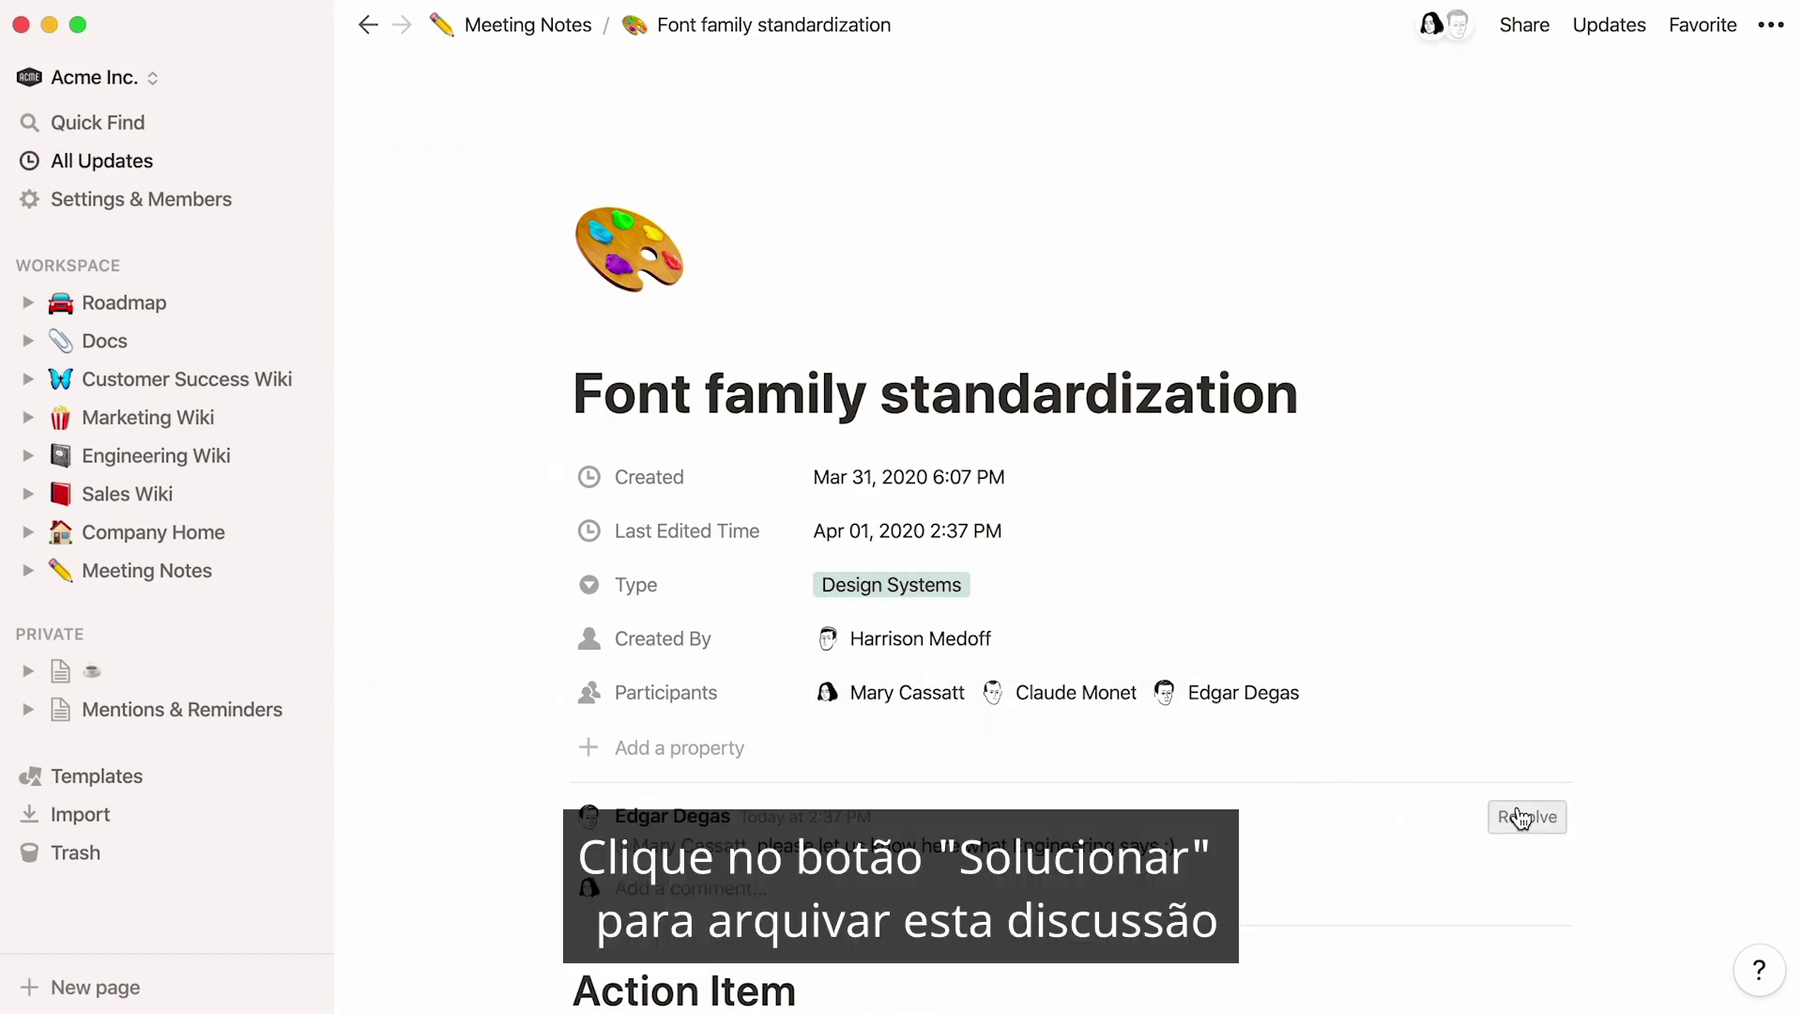
pyautogui.click(1522, 817)
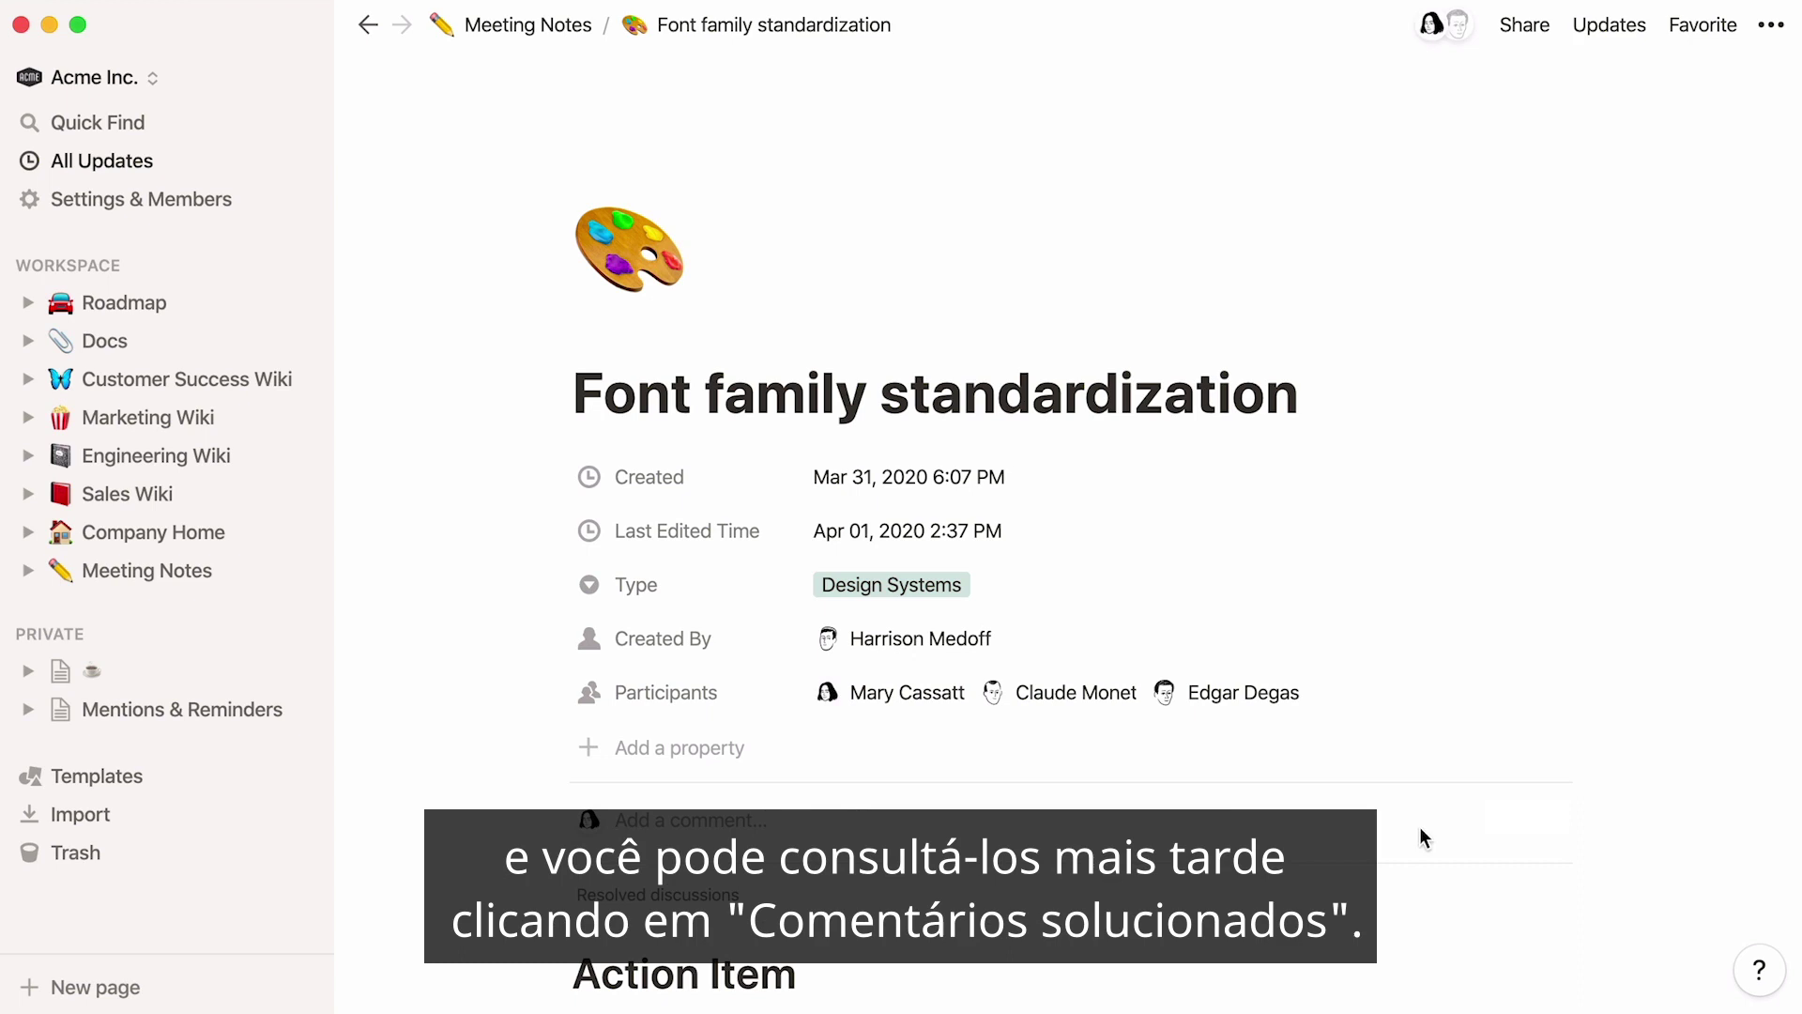
pyautogui.click(719, 897)
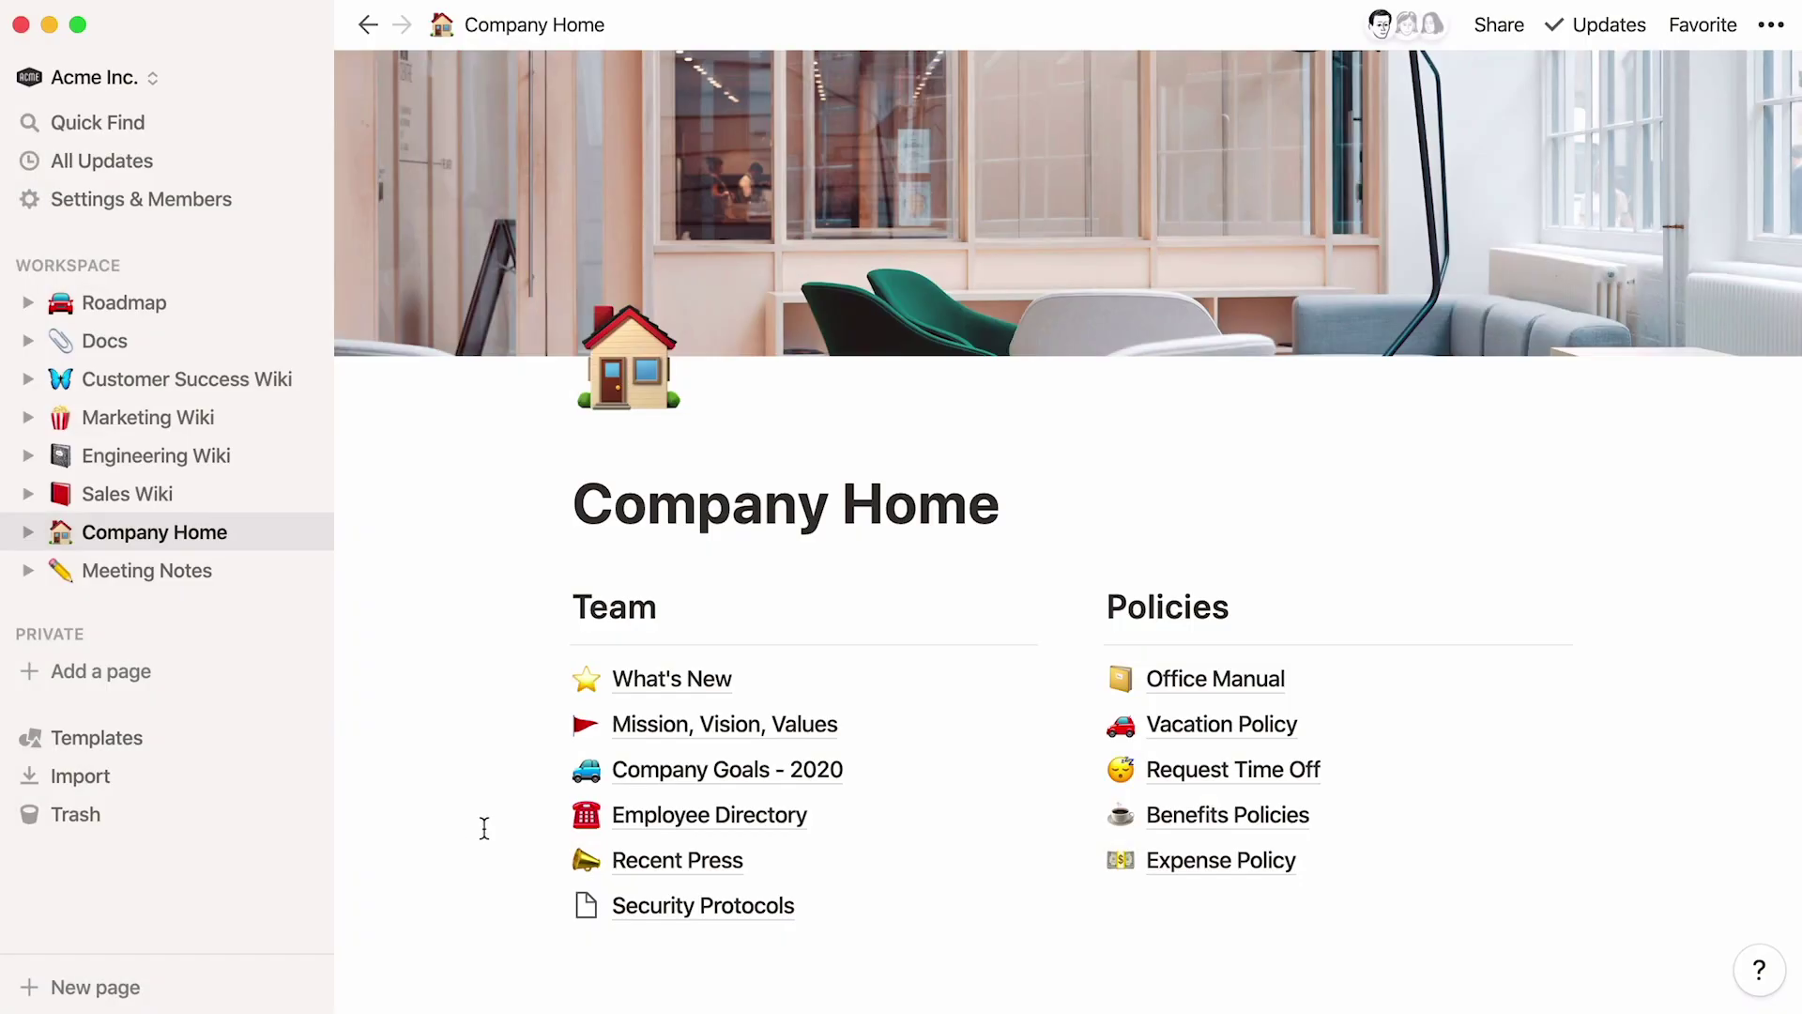
# Step: In Mission, Vision, Values, comment on the sentence under Optimism with "Interesting! Can you develop", a teammate mention and "?"
pyautogui.click(712, 723)
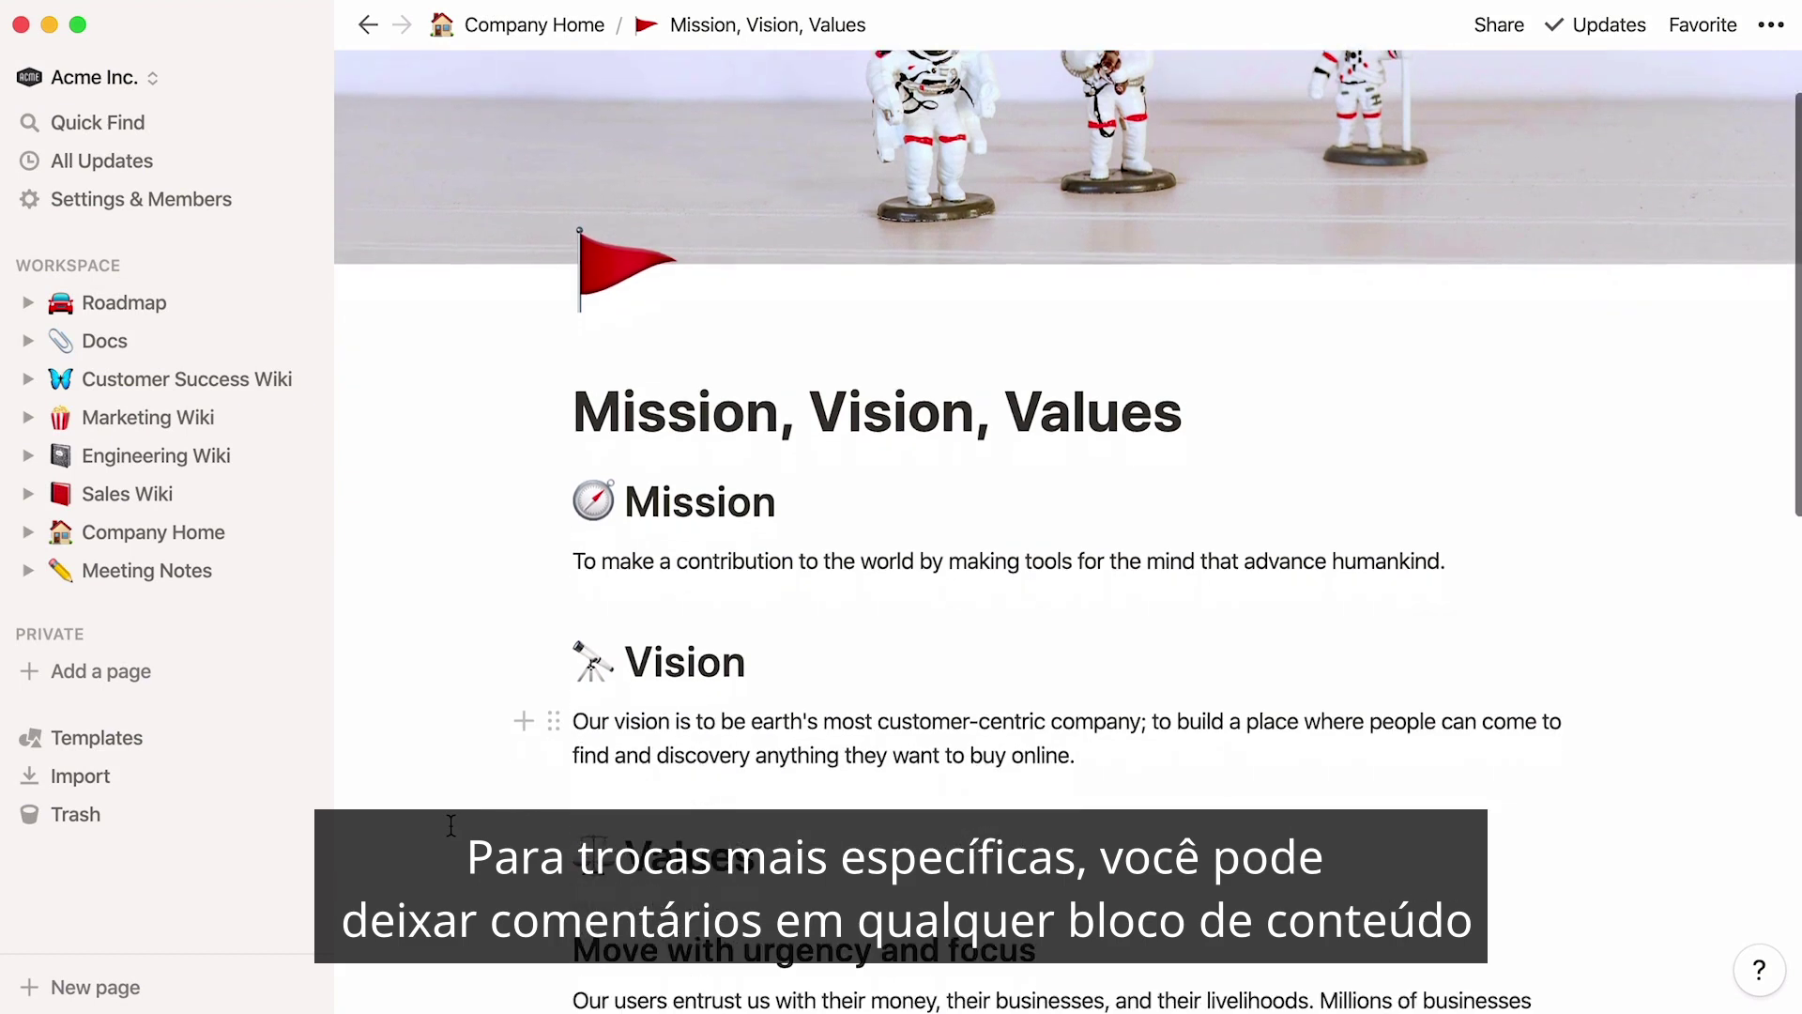
pyautogui.scroll(-9, 451, 824)
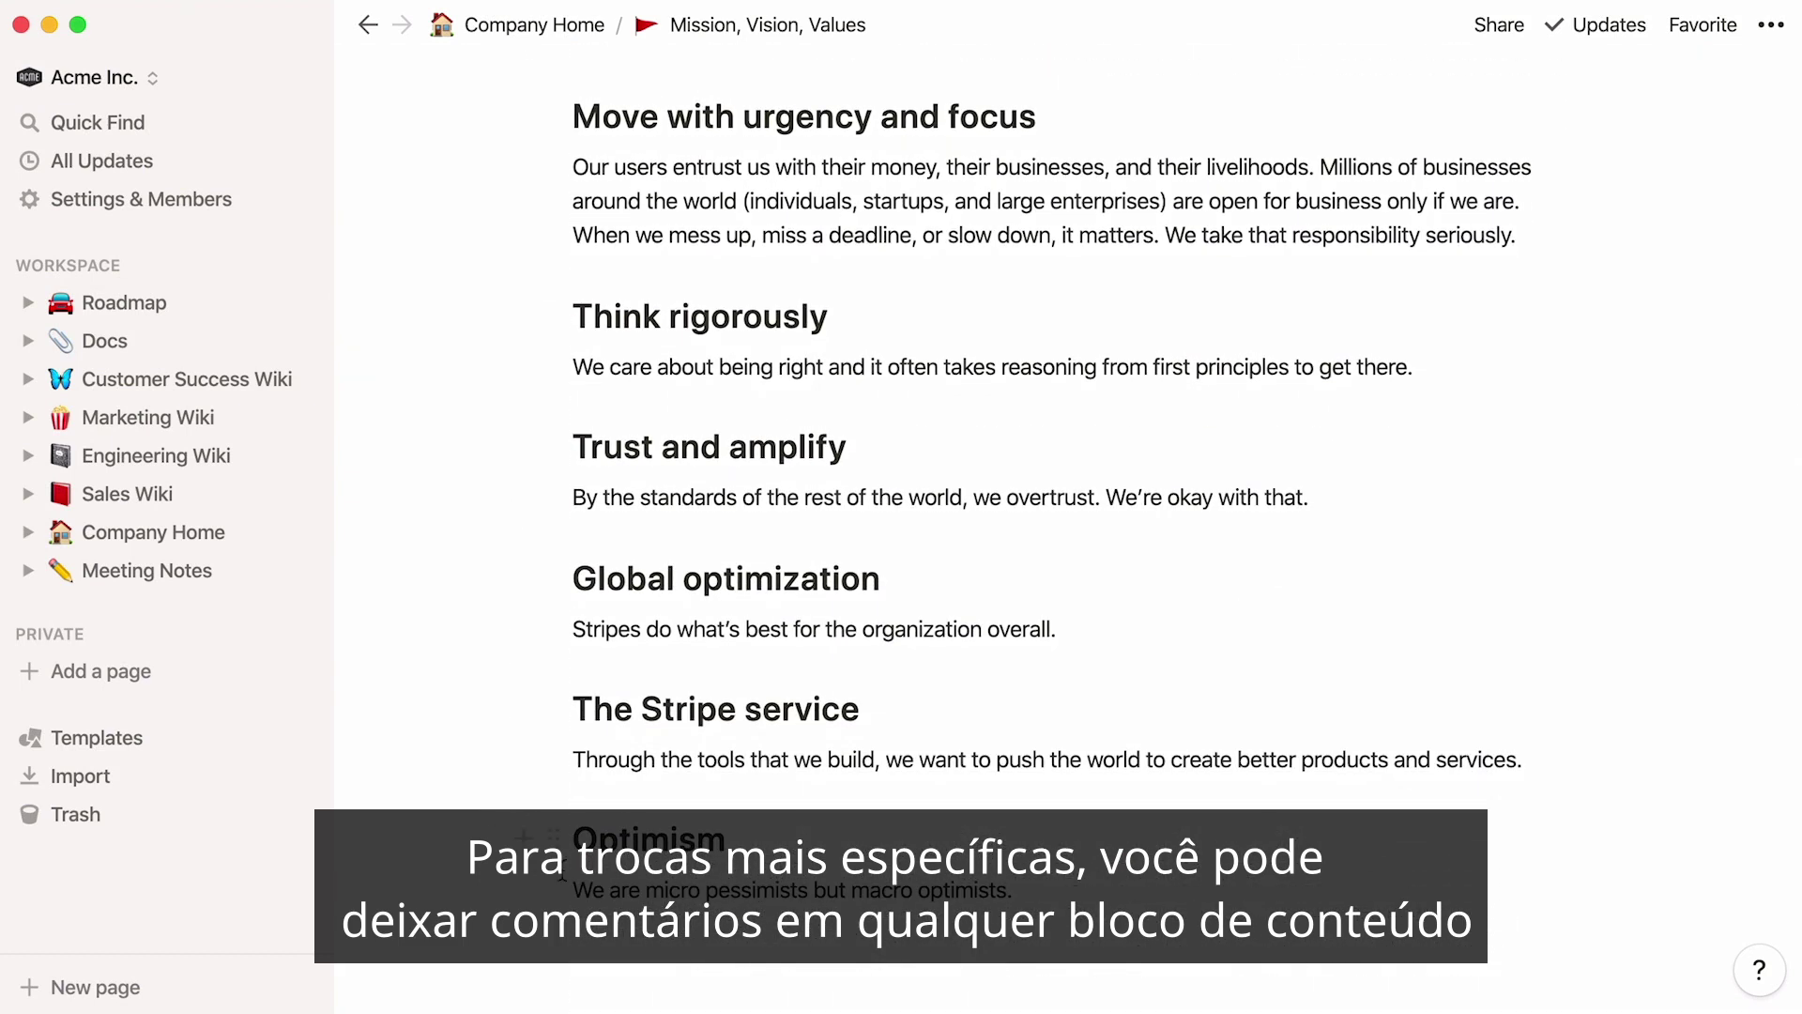
pyautogui.tripleClick(617, 889)
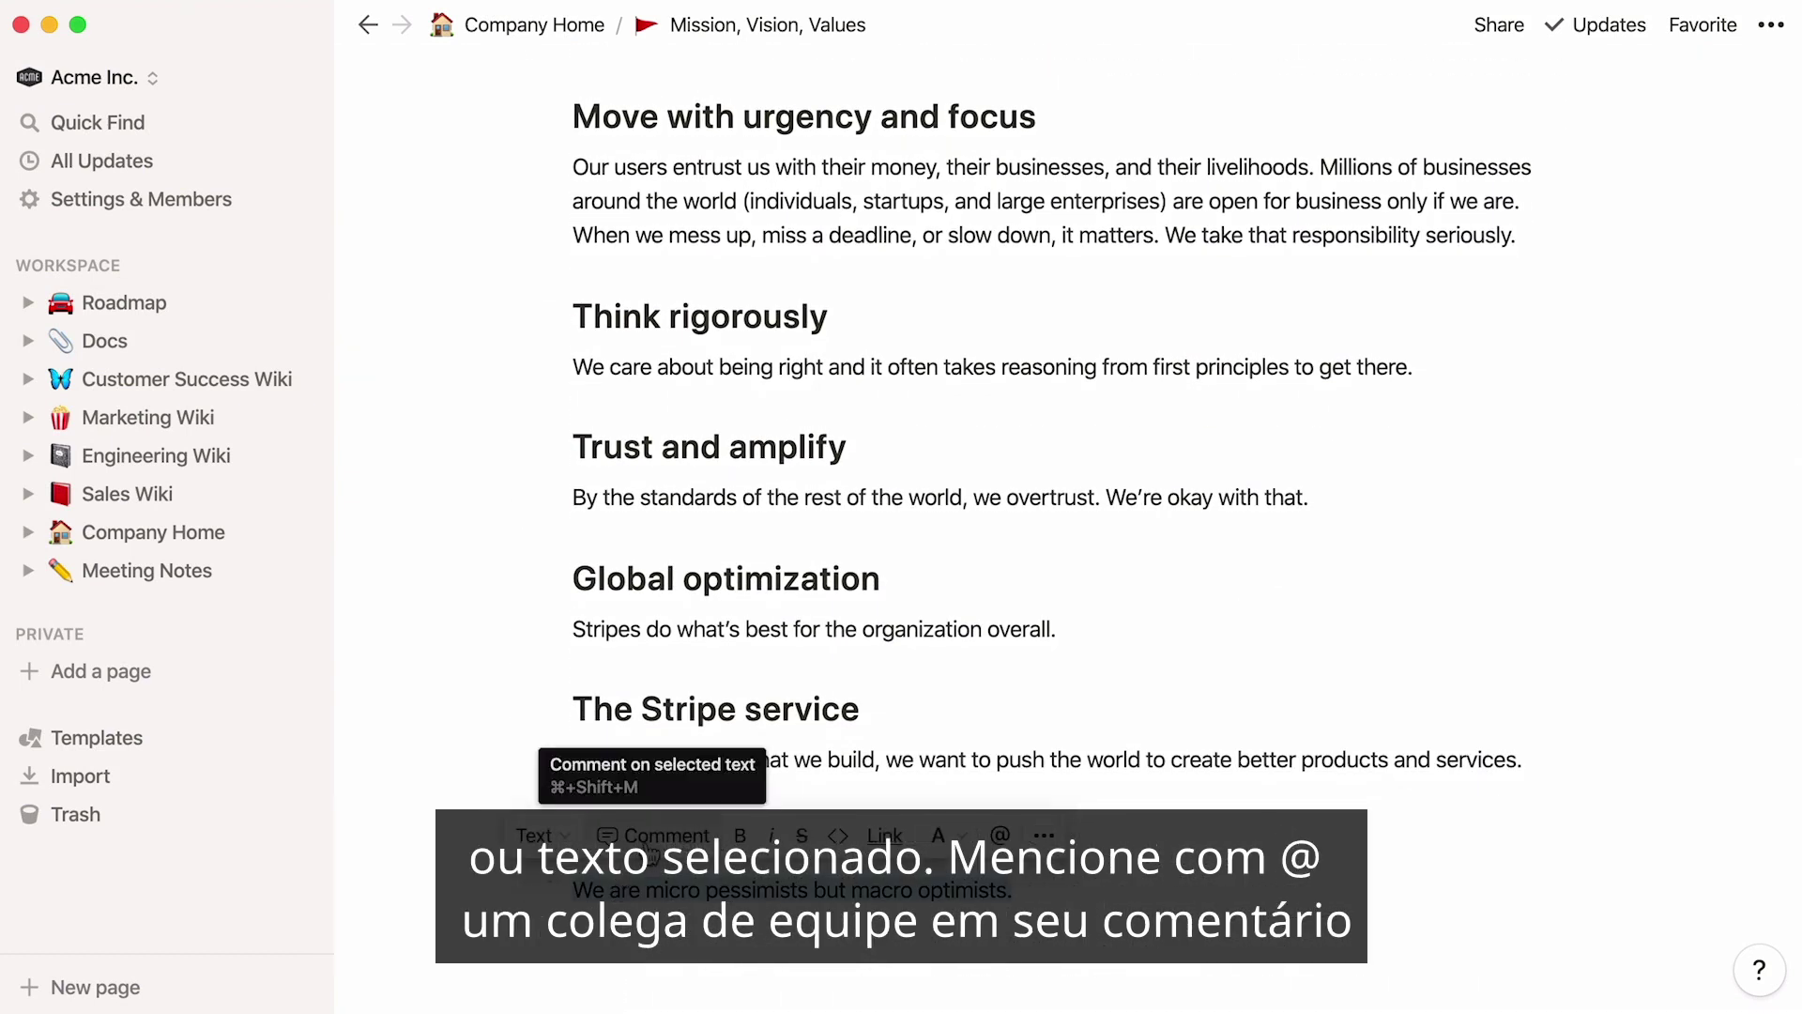
pyautogui.click(655, 834)
pyautogui.write('Interesting! Can you d')
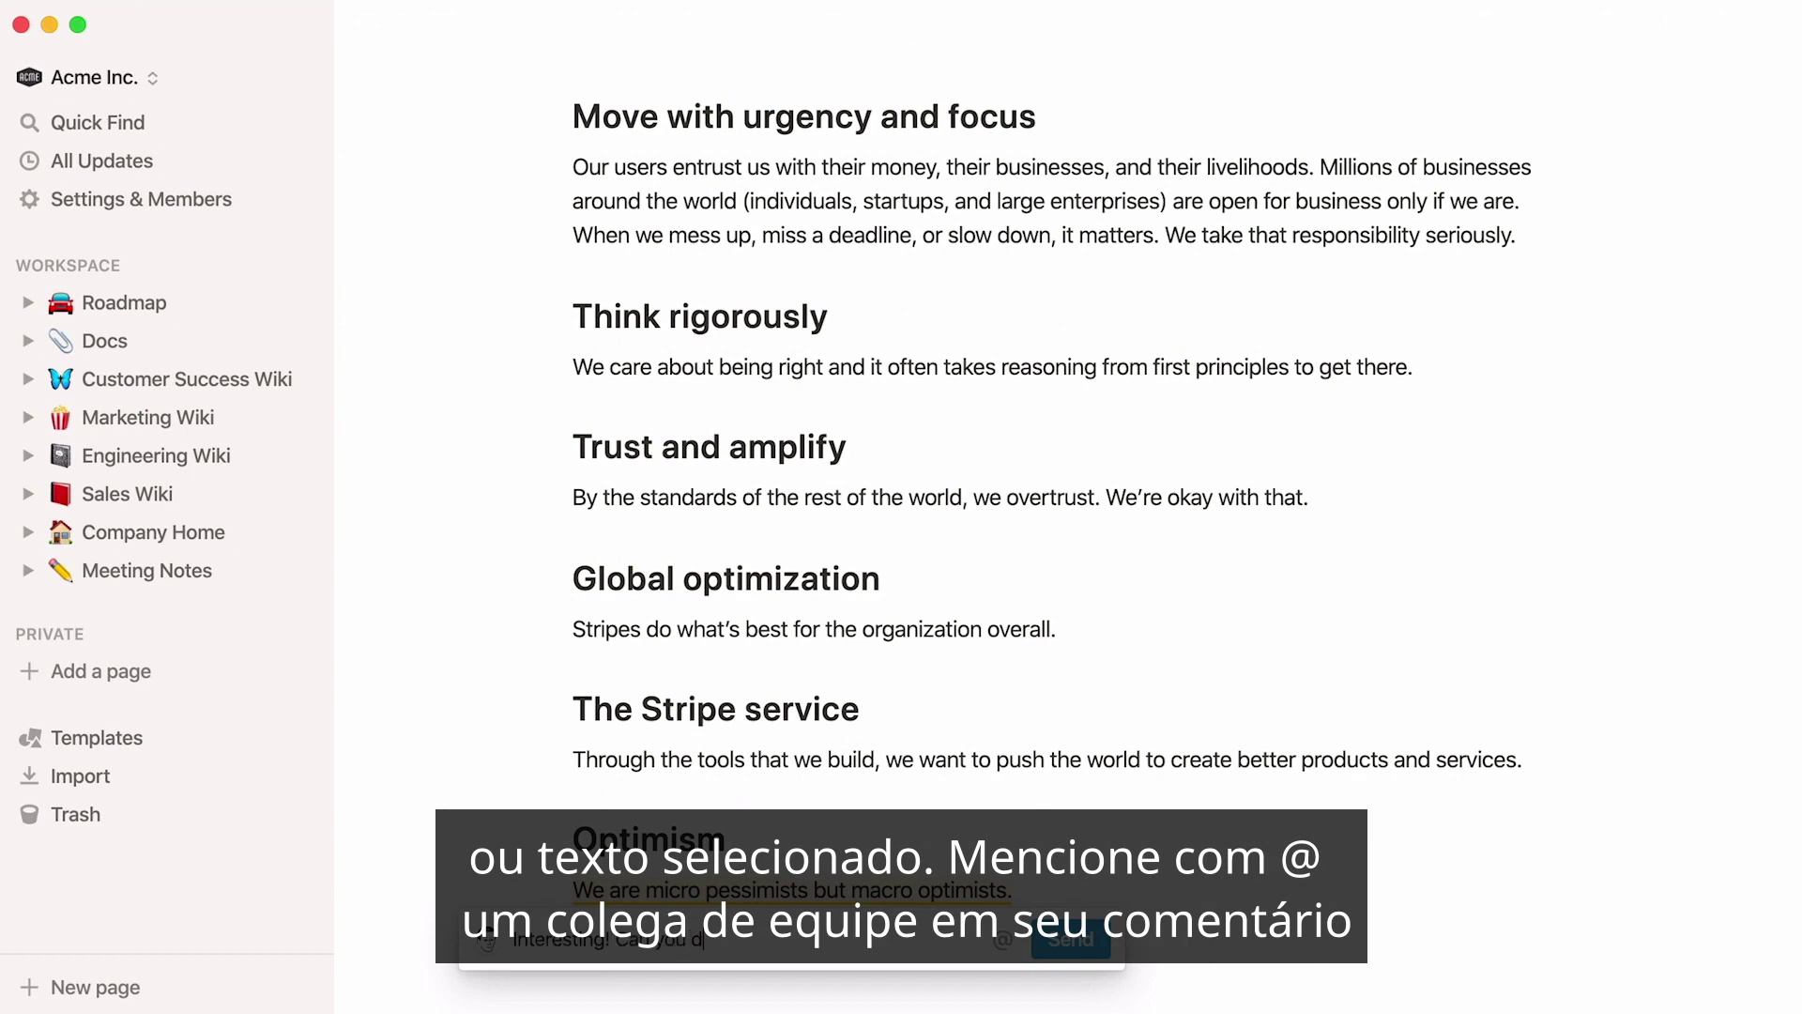
pyautogui.write('evelop @be')
pyautogui.press('Return')
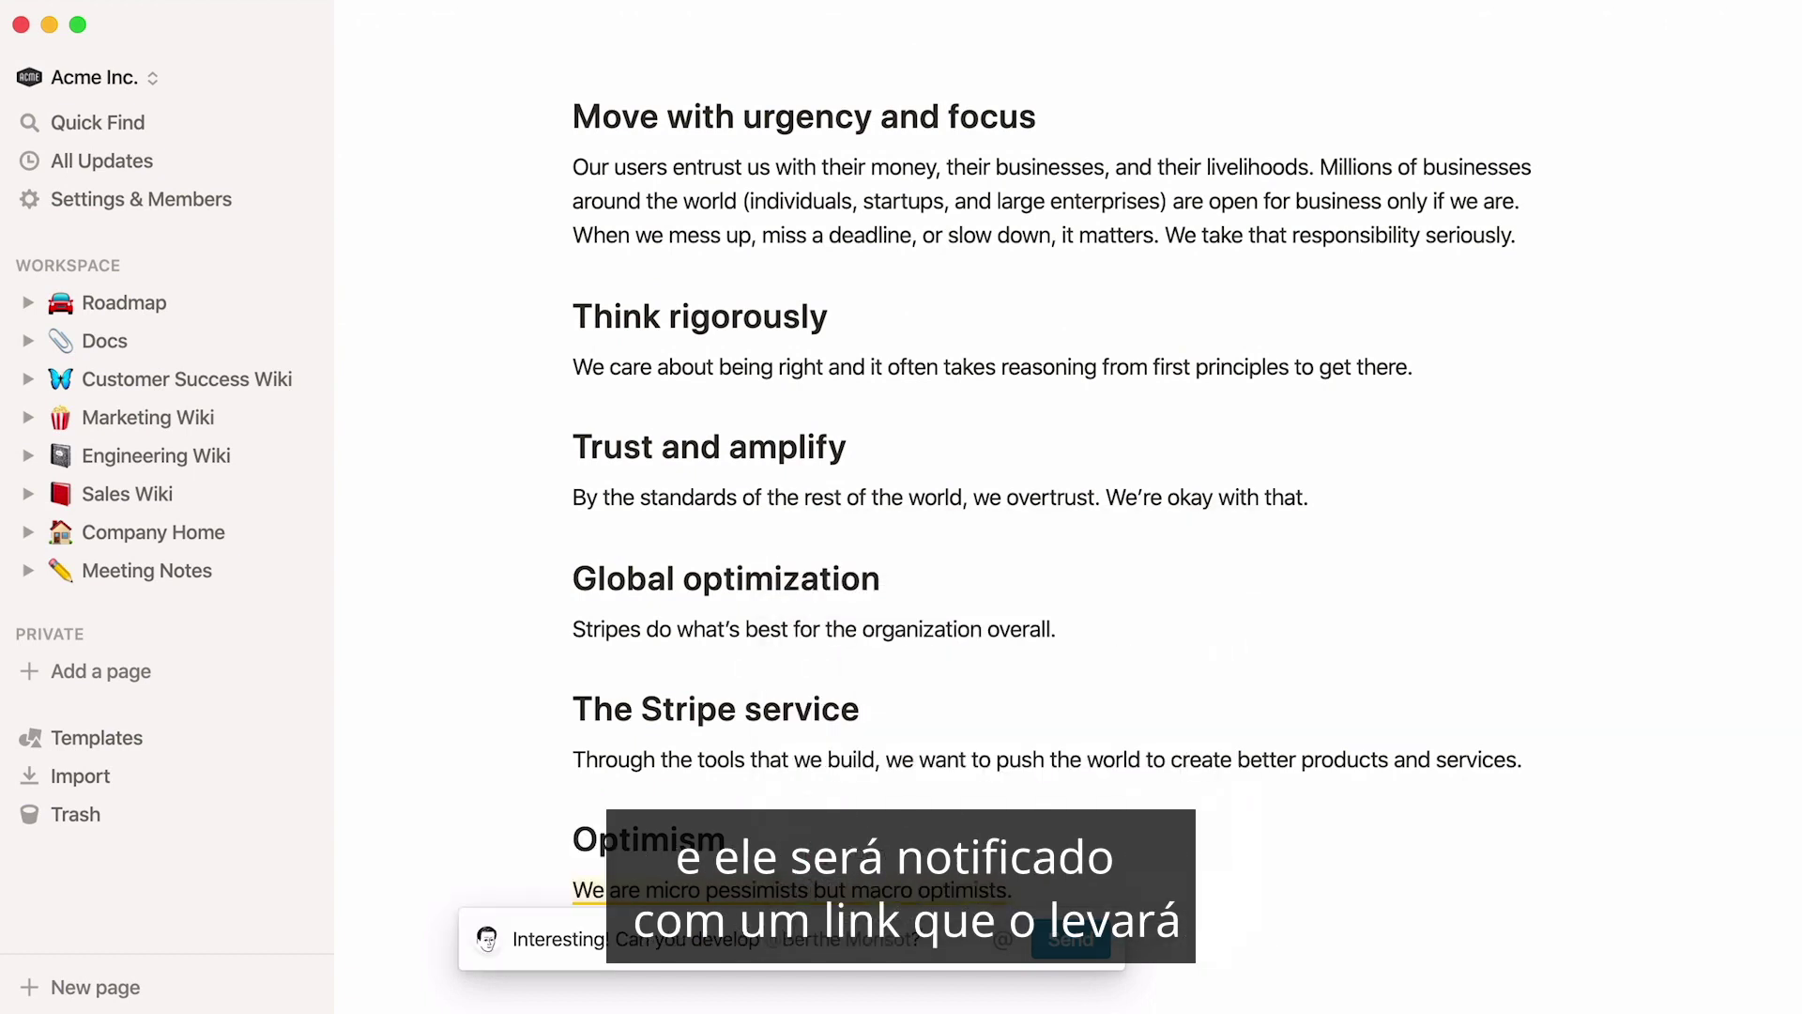
pyautogui.write('?')
pyautogui.press('Return')
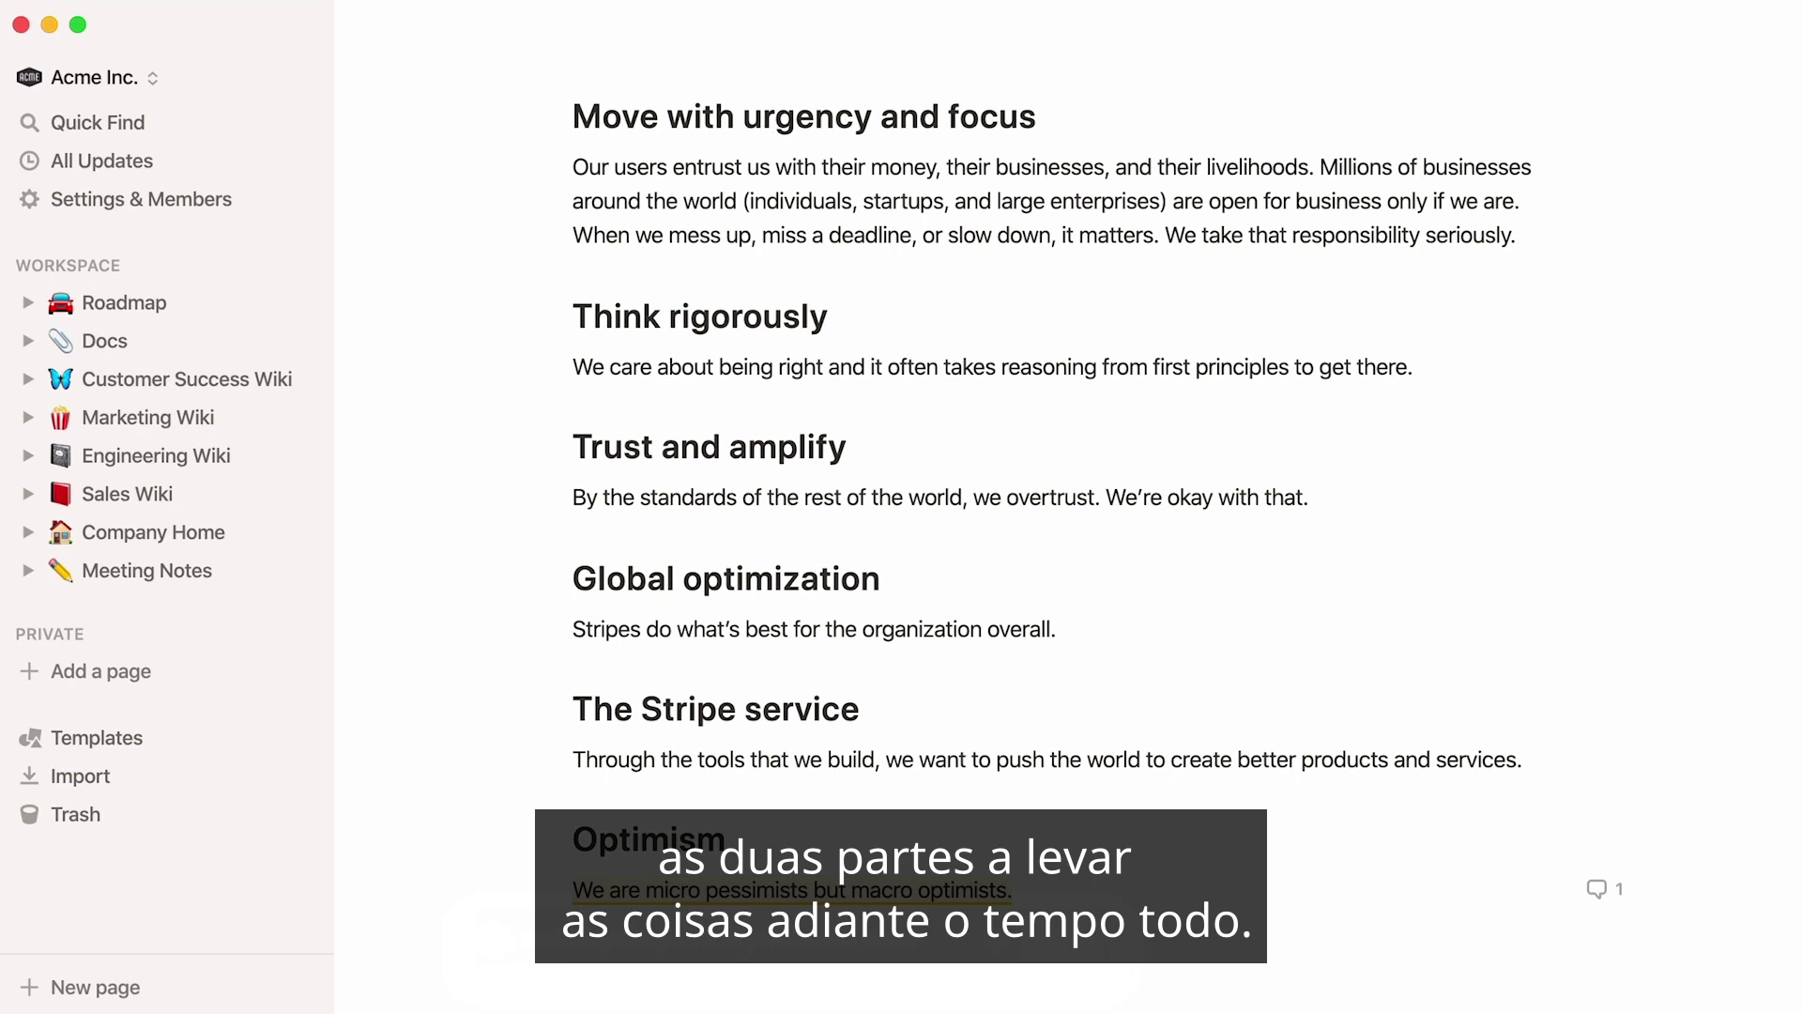
# Step: Return to Company Home, open the What's New page and review its update history and Slack connection option
pyautogui.click(487, 26)
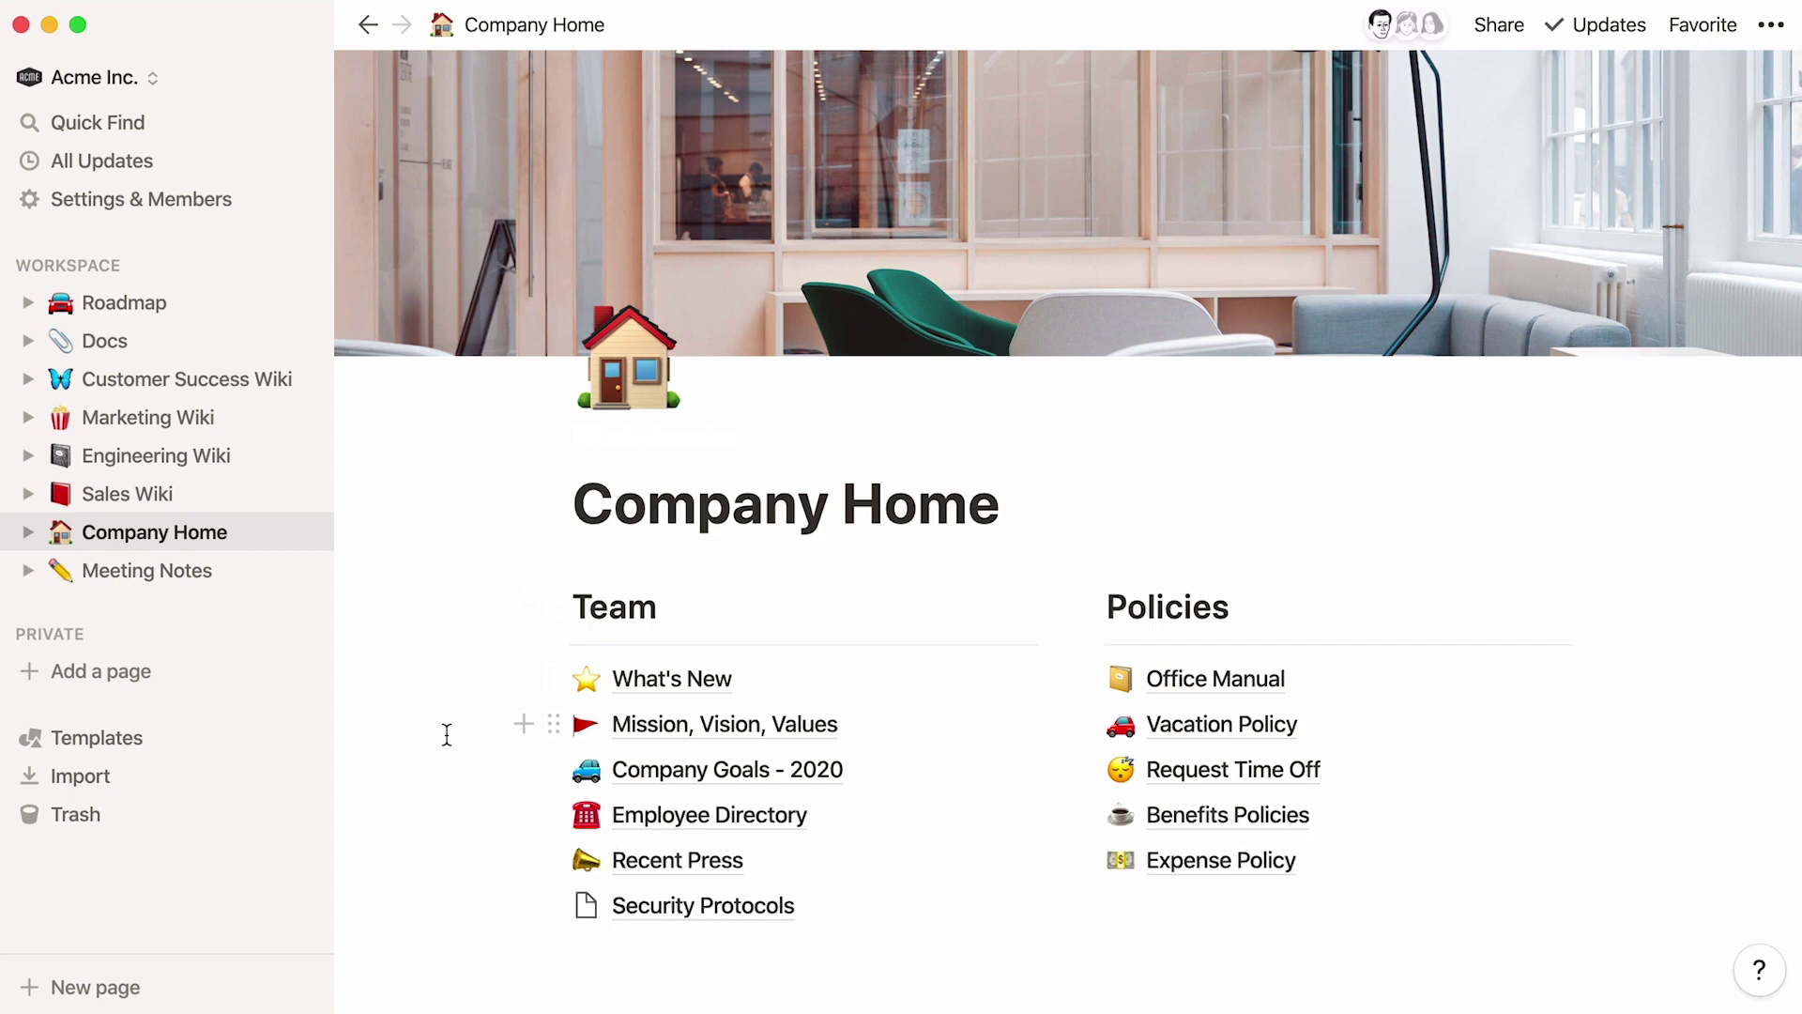
pyautogui.click(641, 695)
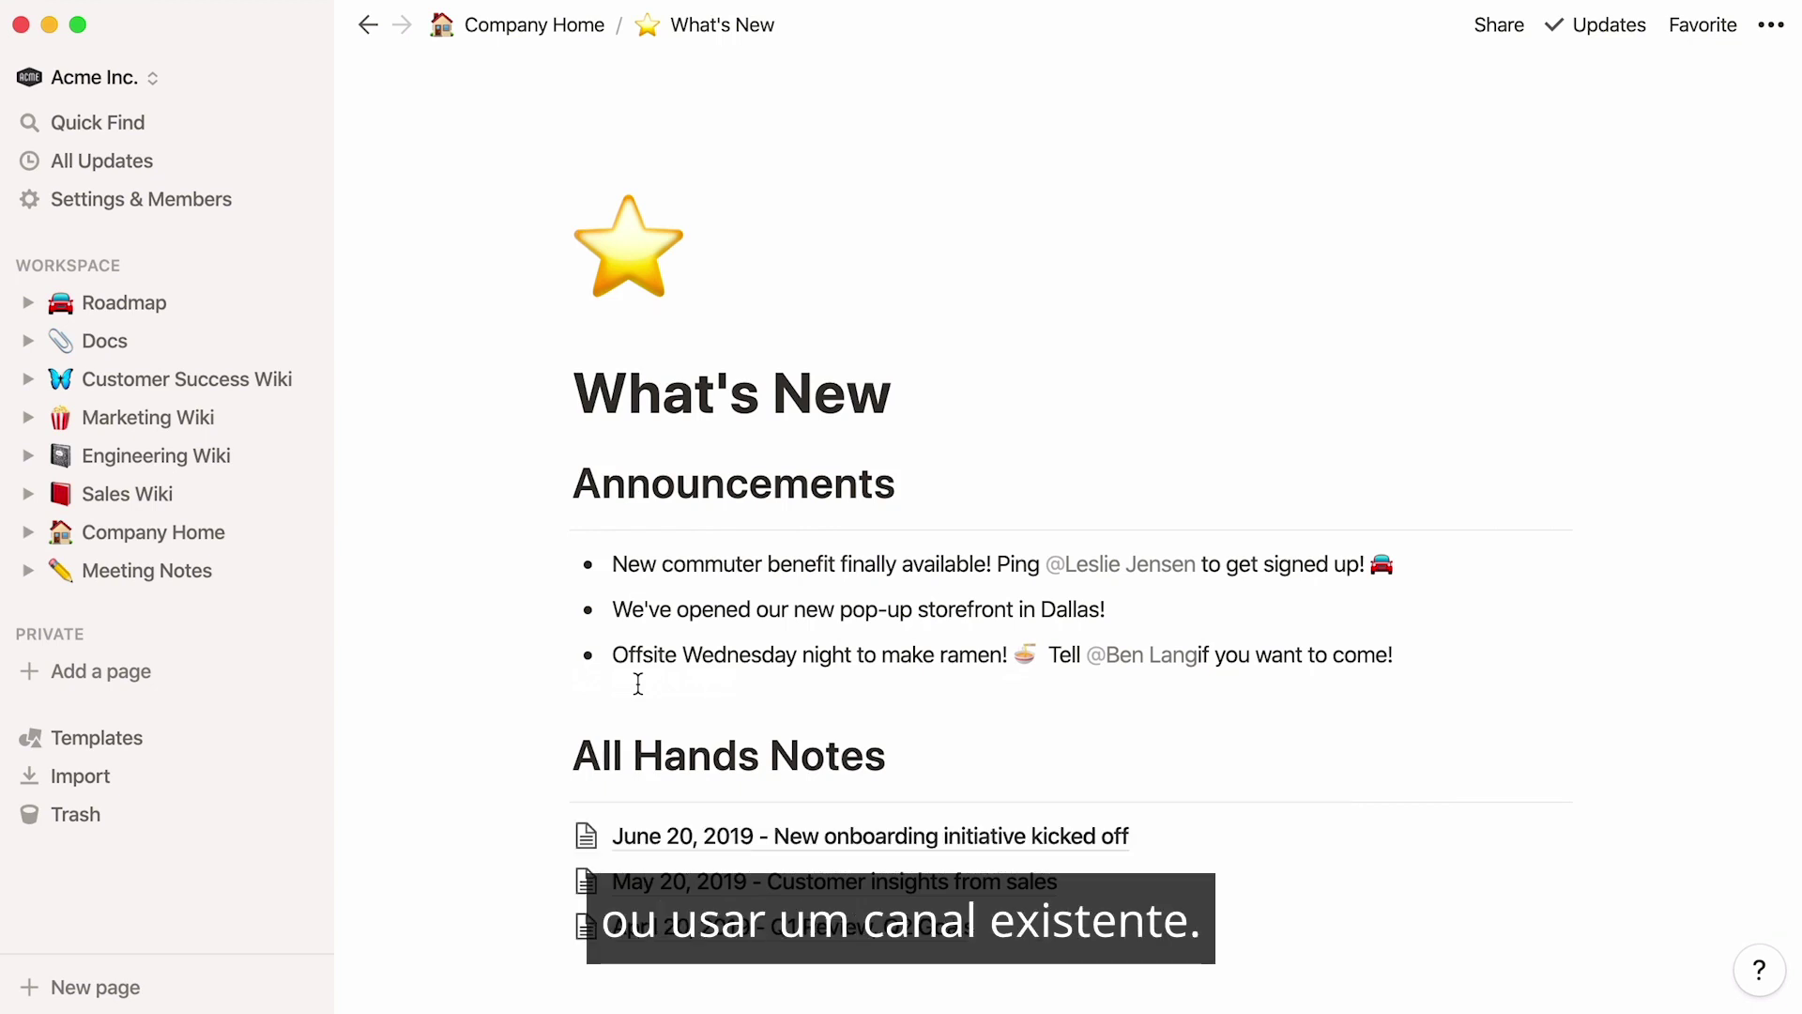
pyautogui.click(1606, 28)
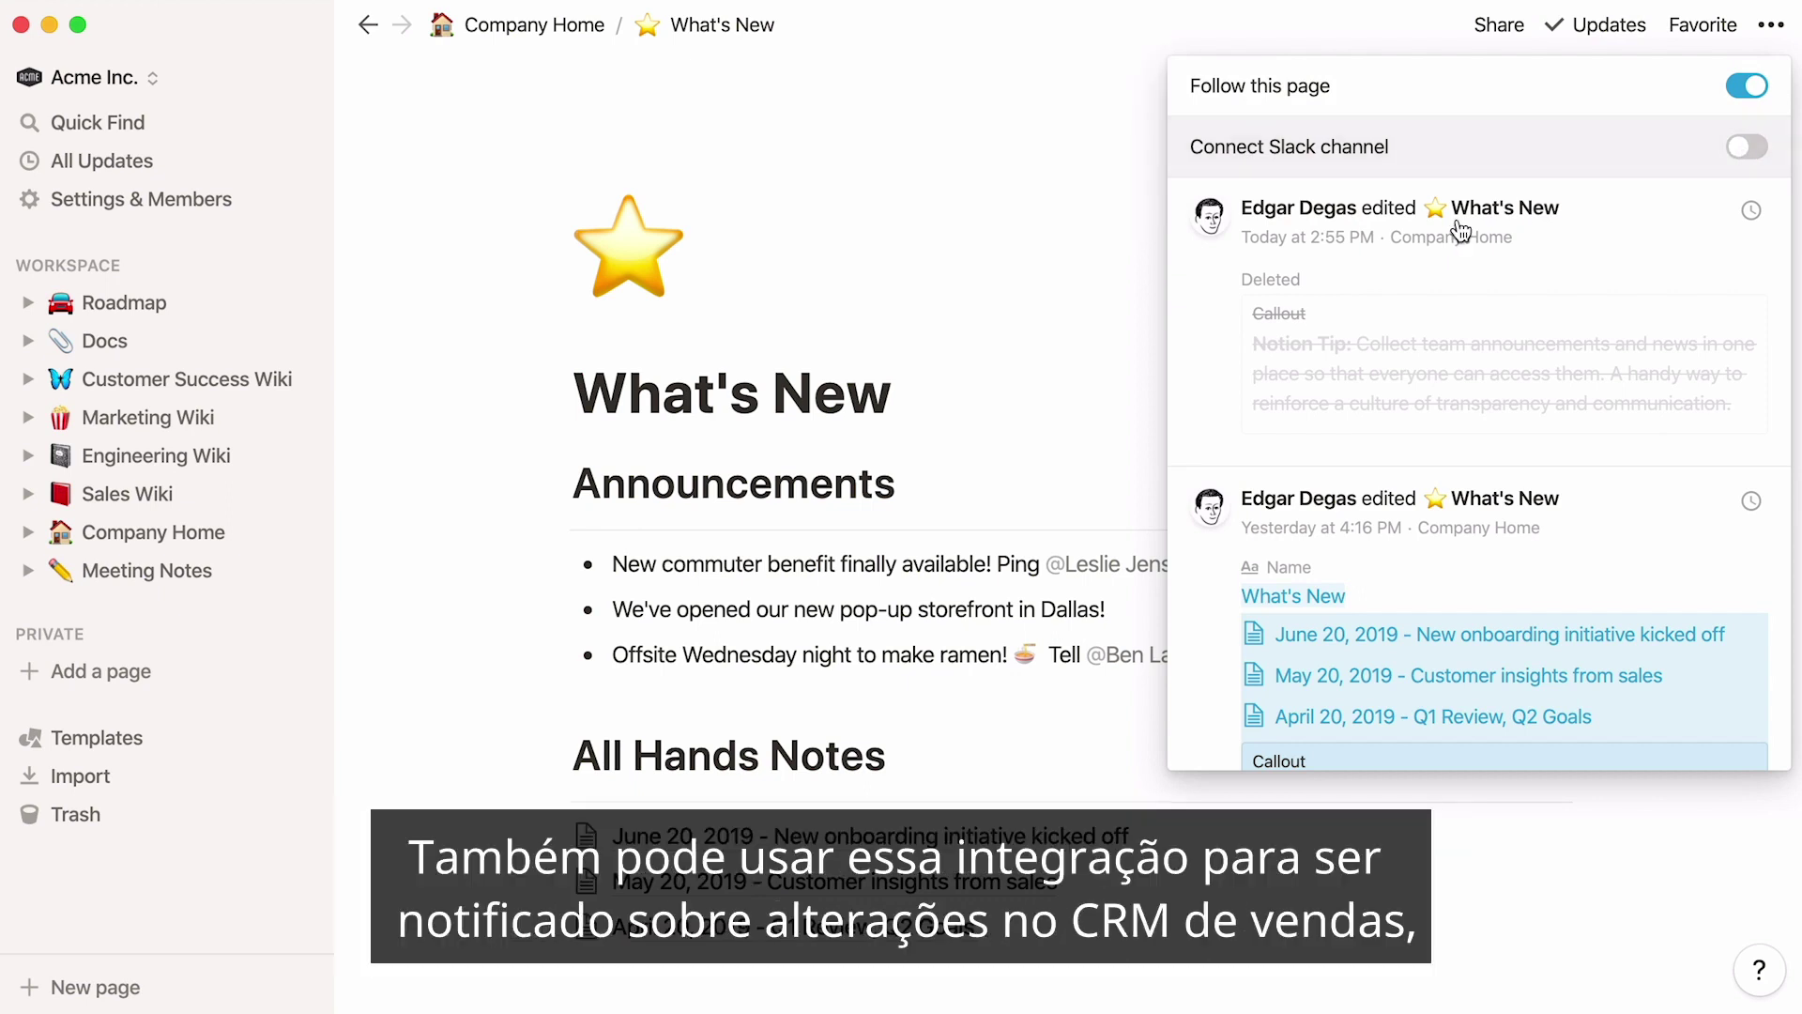
# Step: Look over the Sales Wiki and Marketing Wiki, and review the Roadmap's update history
pyautogui.click(191, 507)
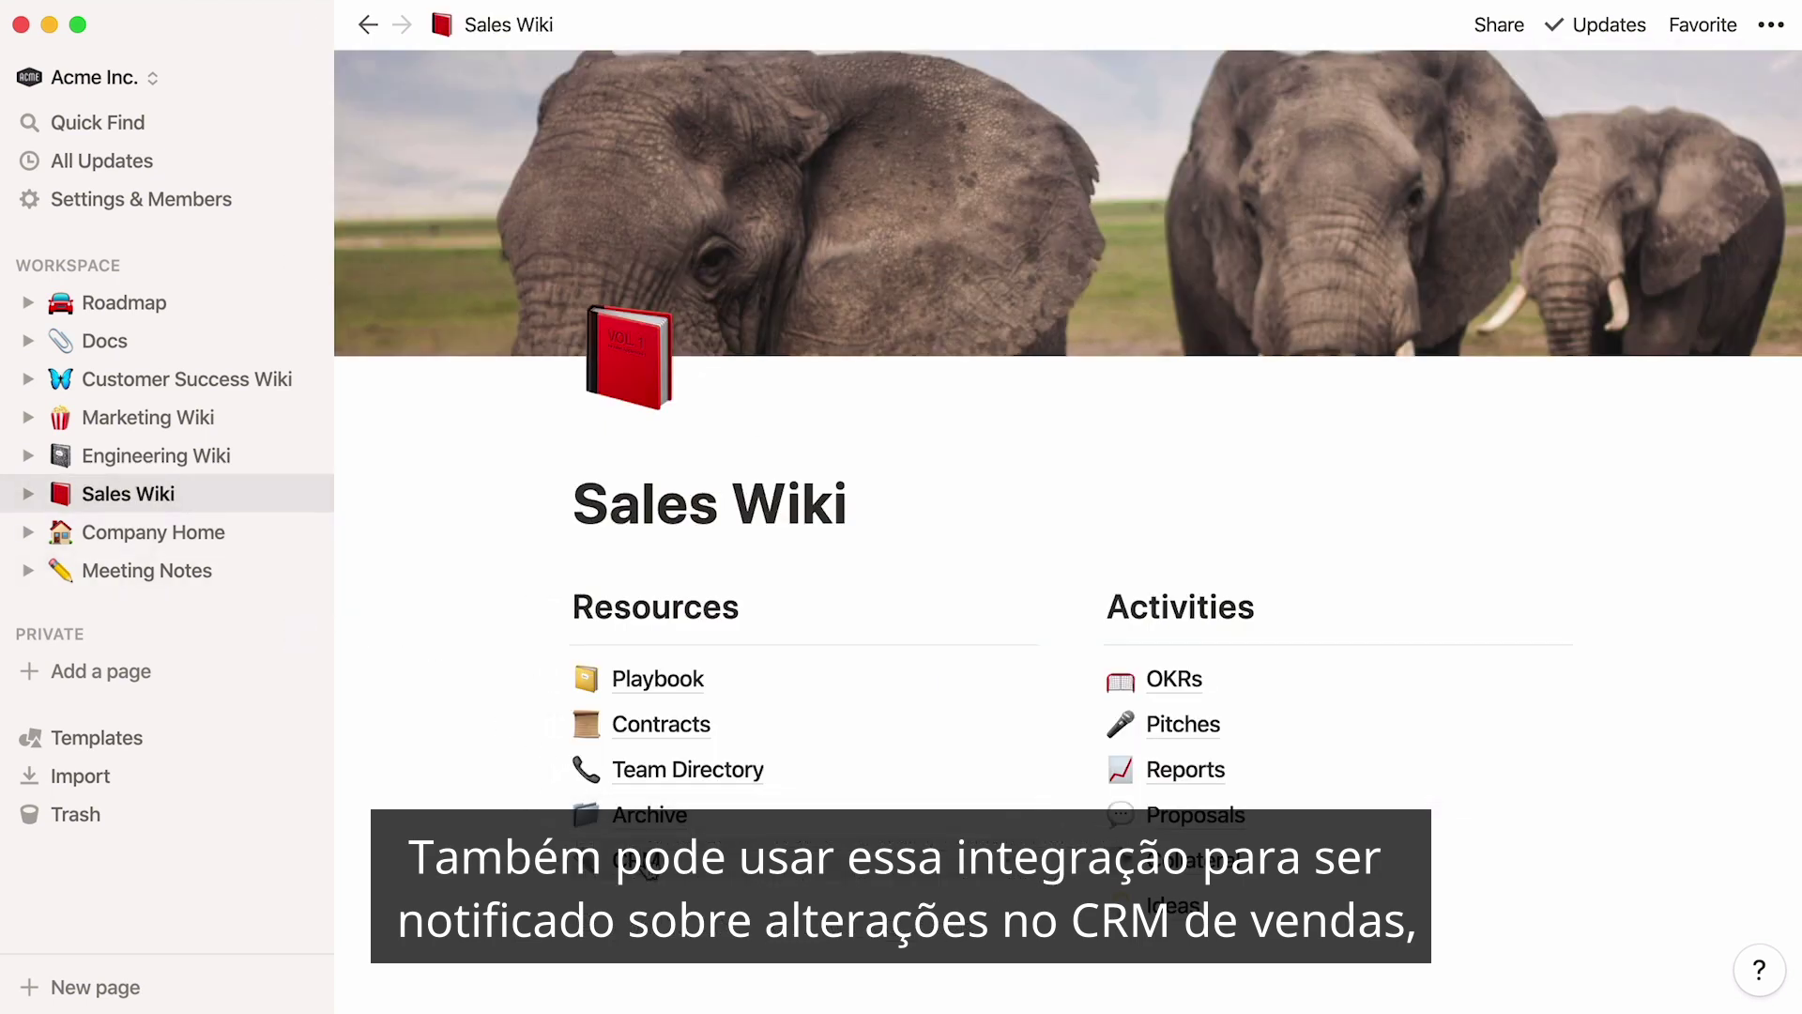
pyautogui.click(245, 417)
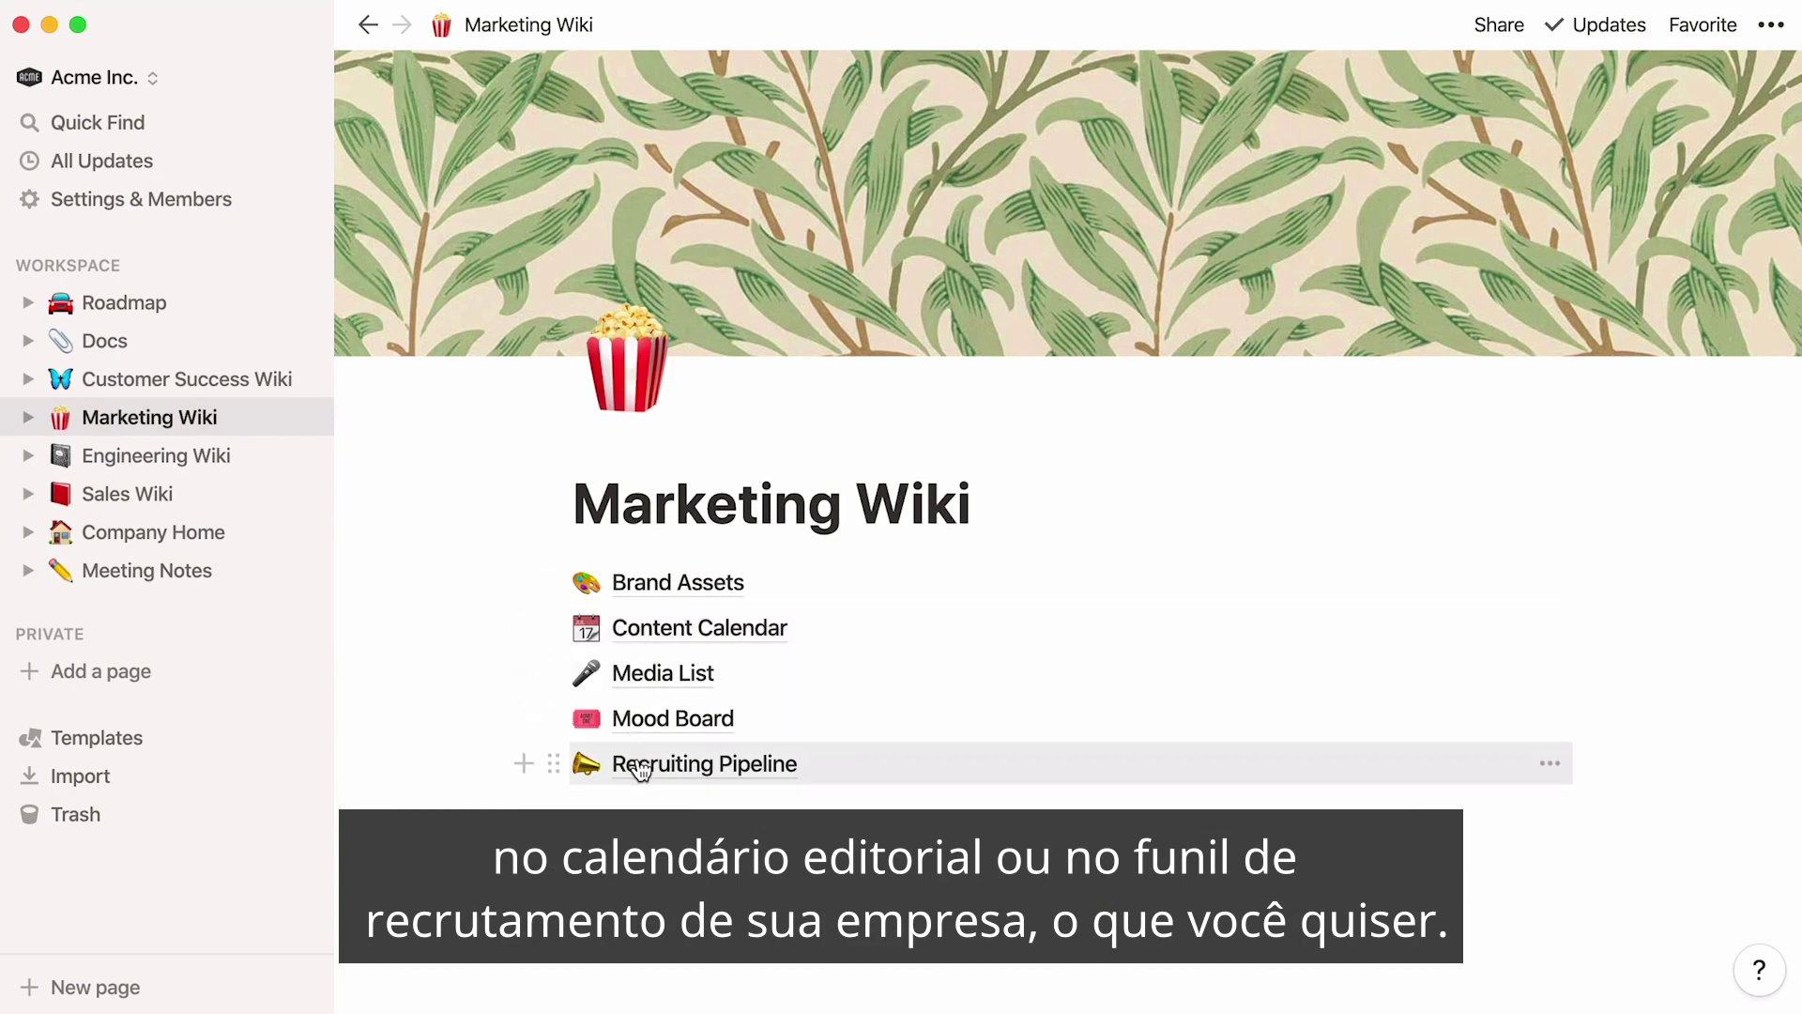
pyautogui.click(197, 310)
pyautogui.click(1595, 26)
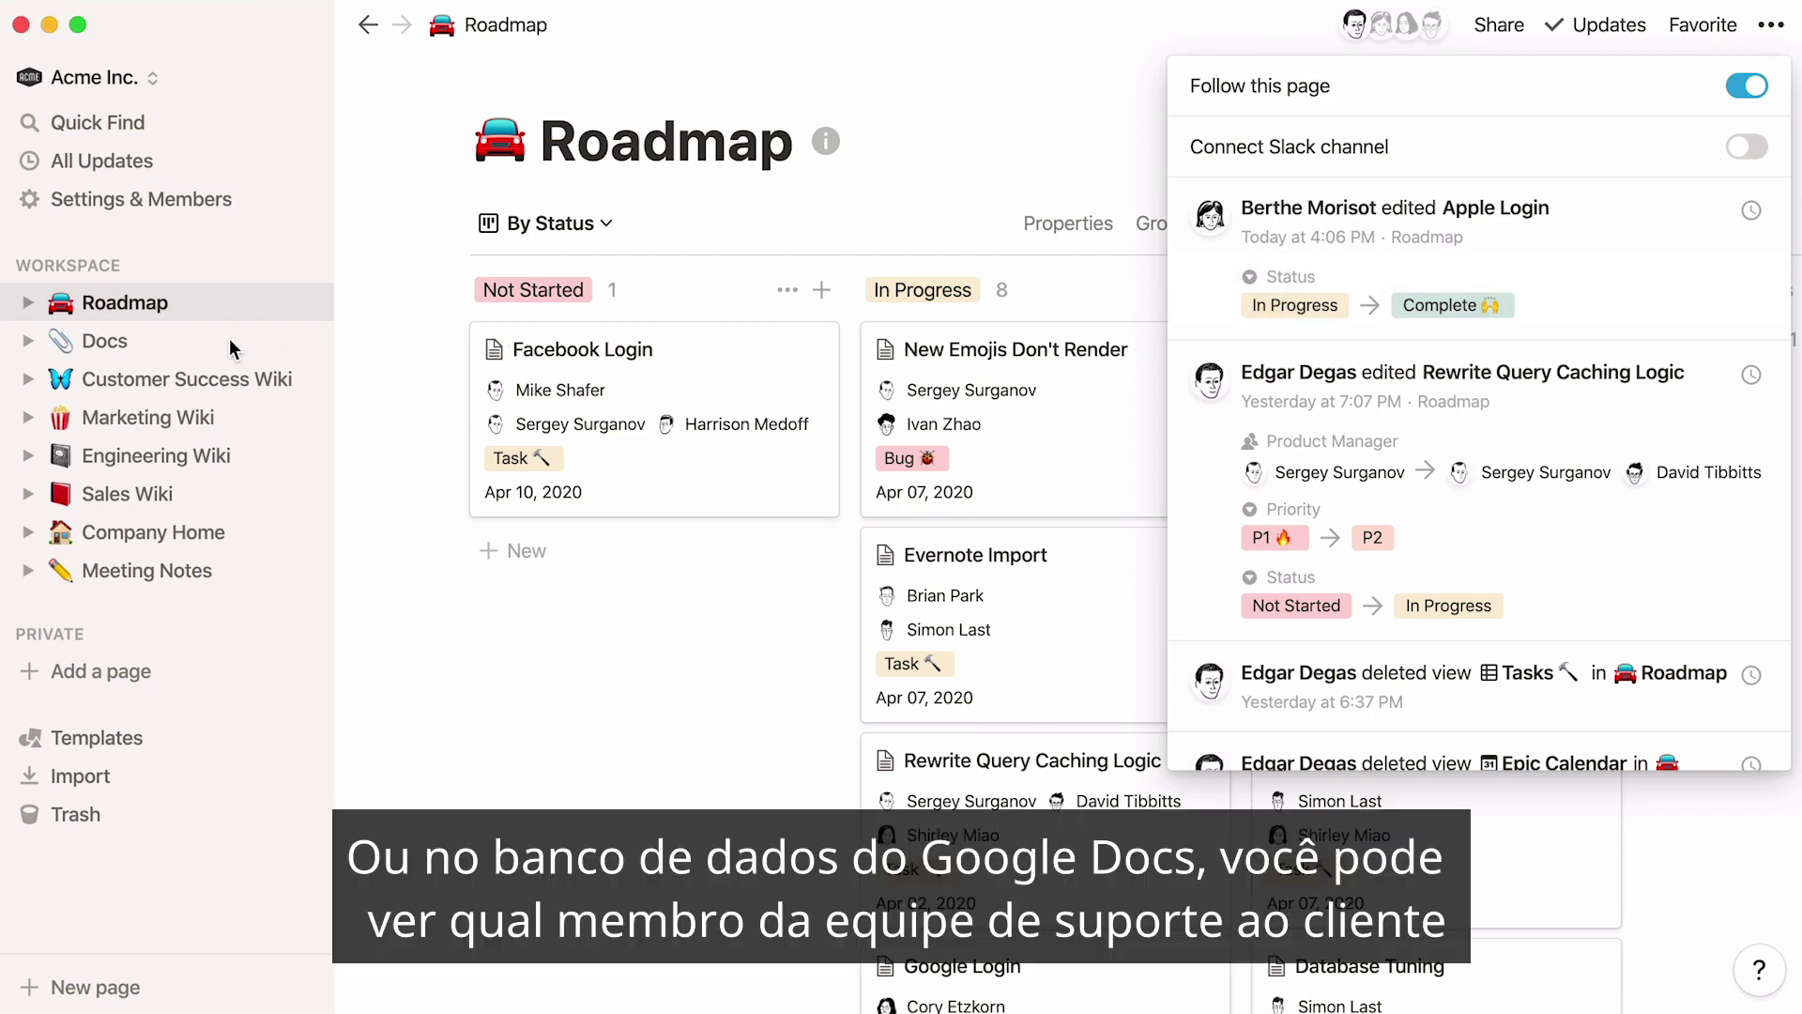
# Step: Open Images breaking when I am offline in Docs, read through its update history, and return to the Docs list
pyautogui.click(230, 343)
pyautogui.click(553, 293)
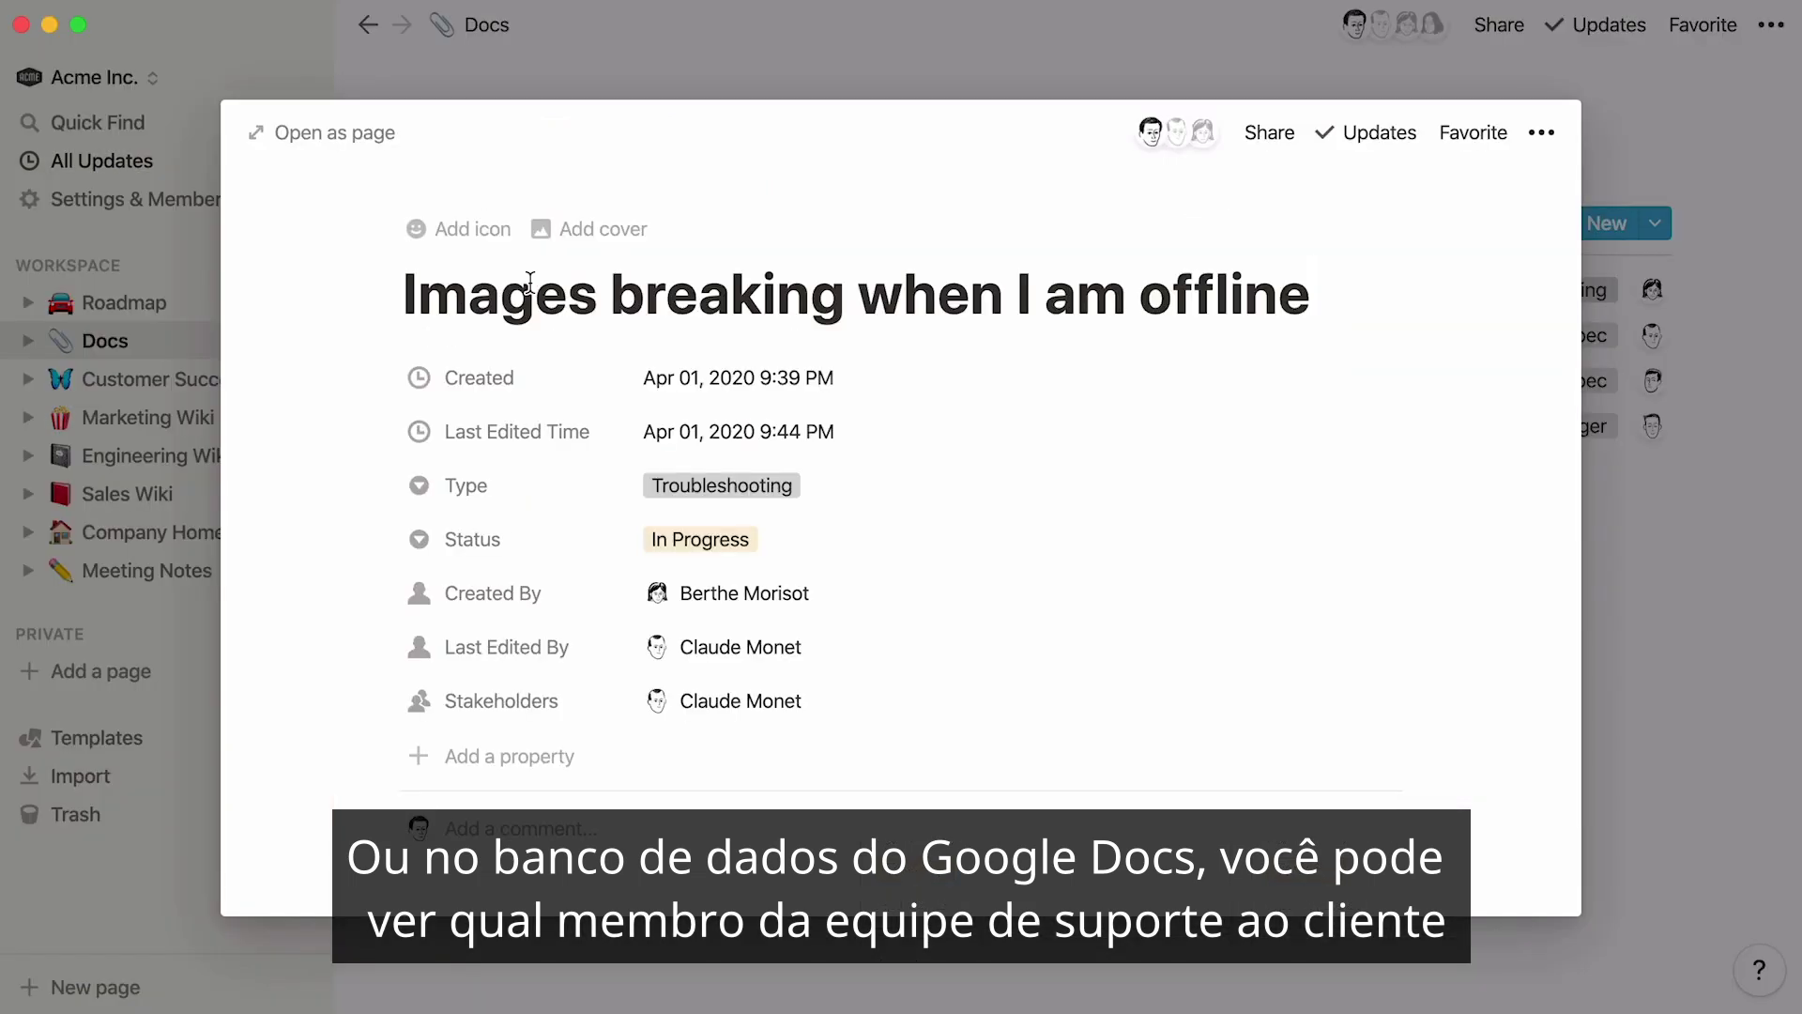
pyautogui.click(1370, 134)
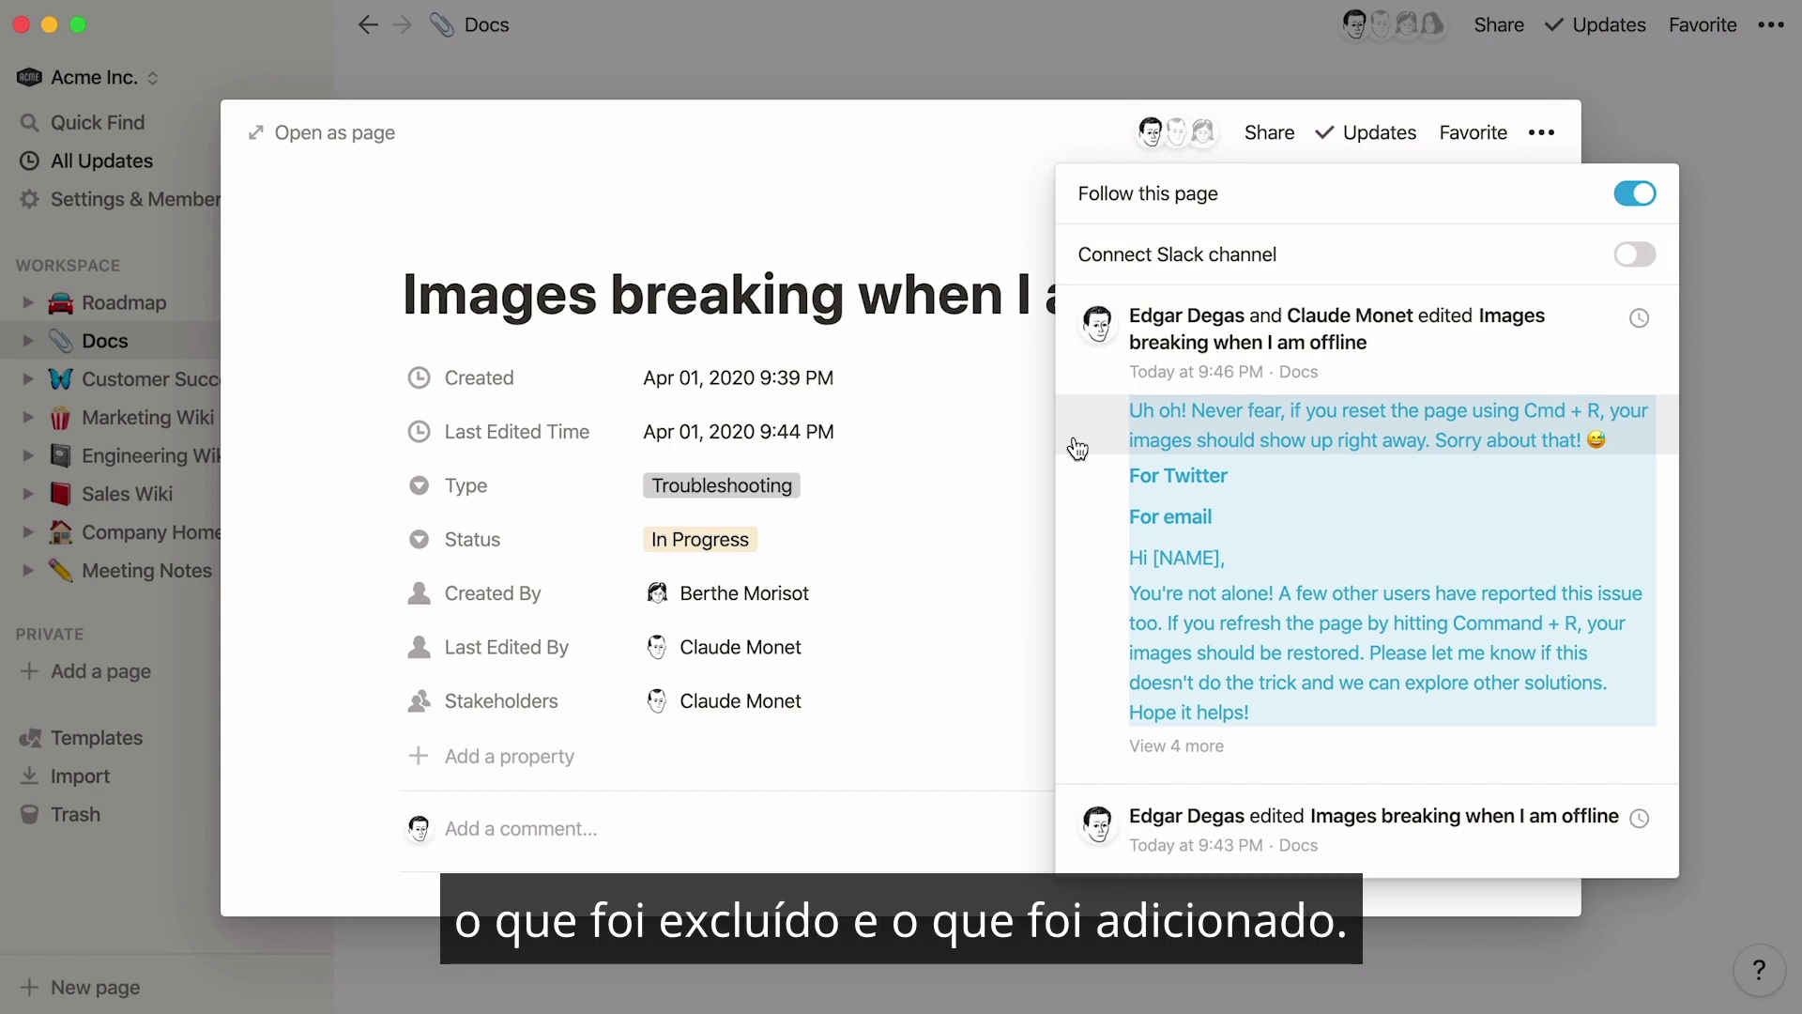
pyautogui.scroll(-5, 1078, 449)
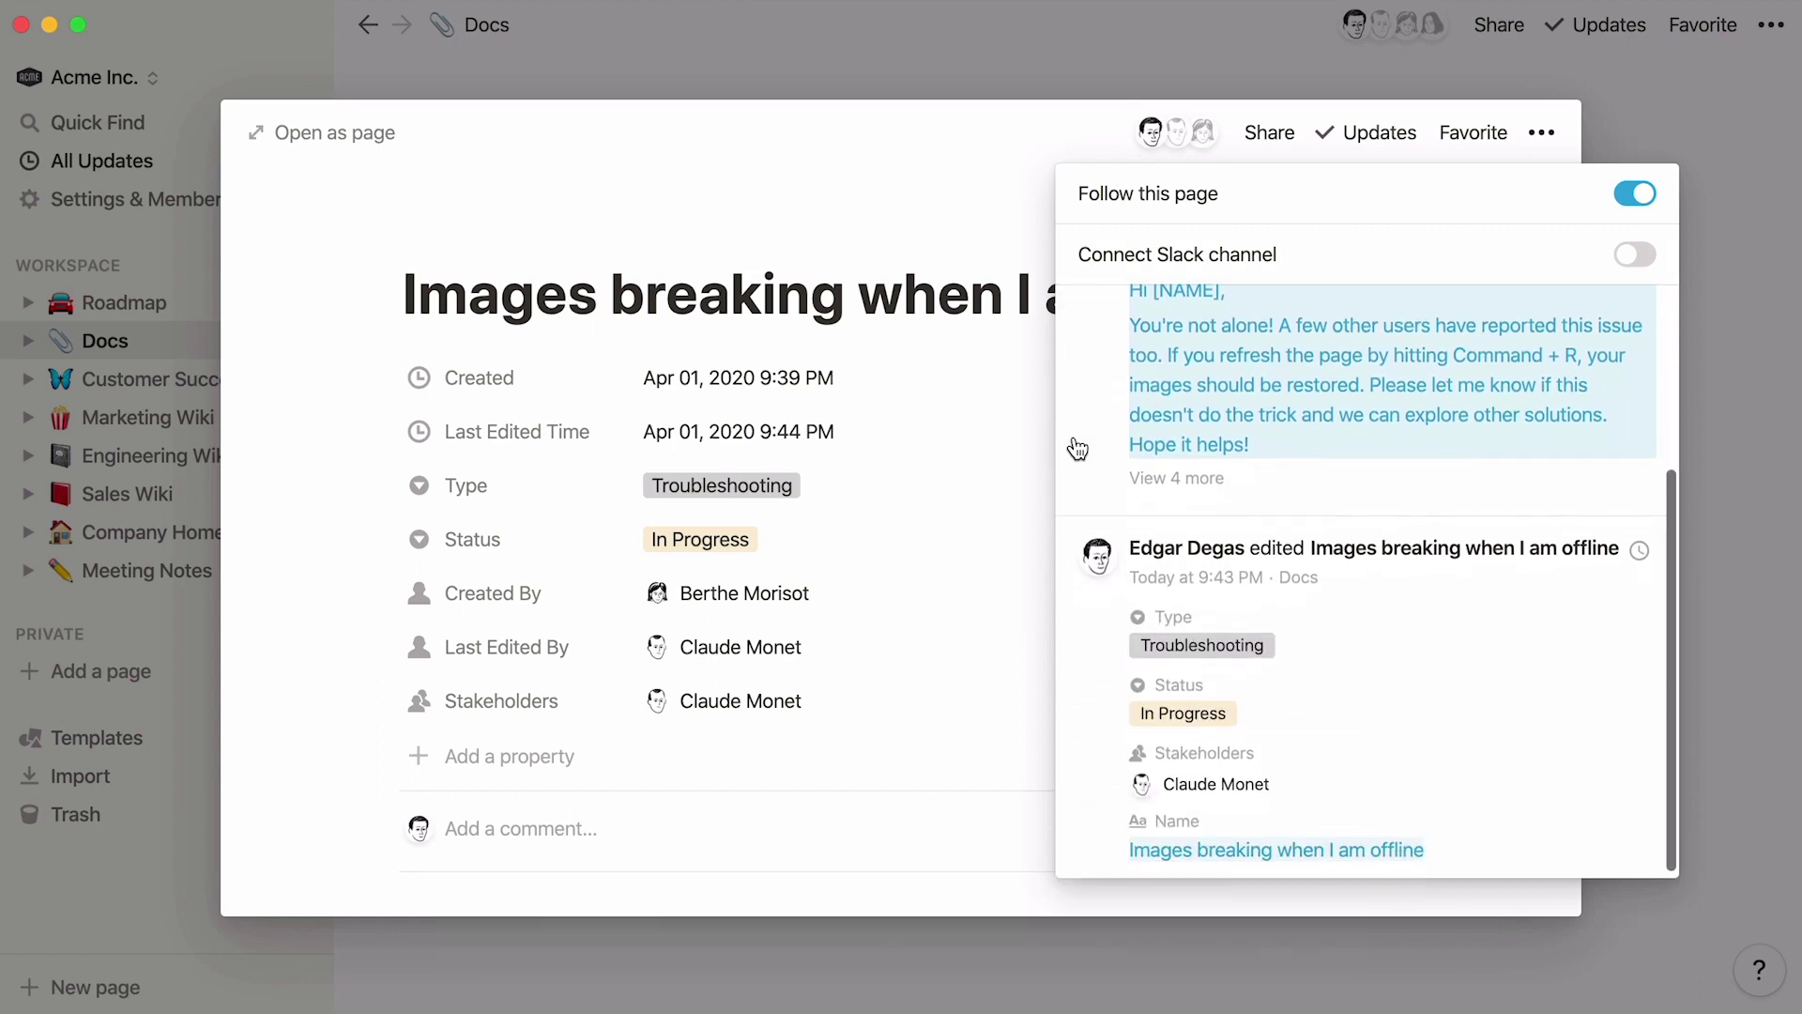
pyautogui.click(663, 47)
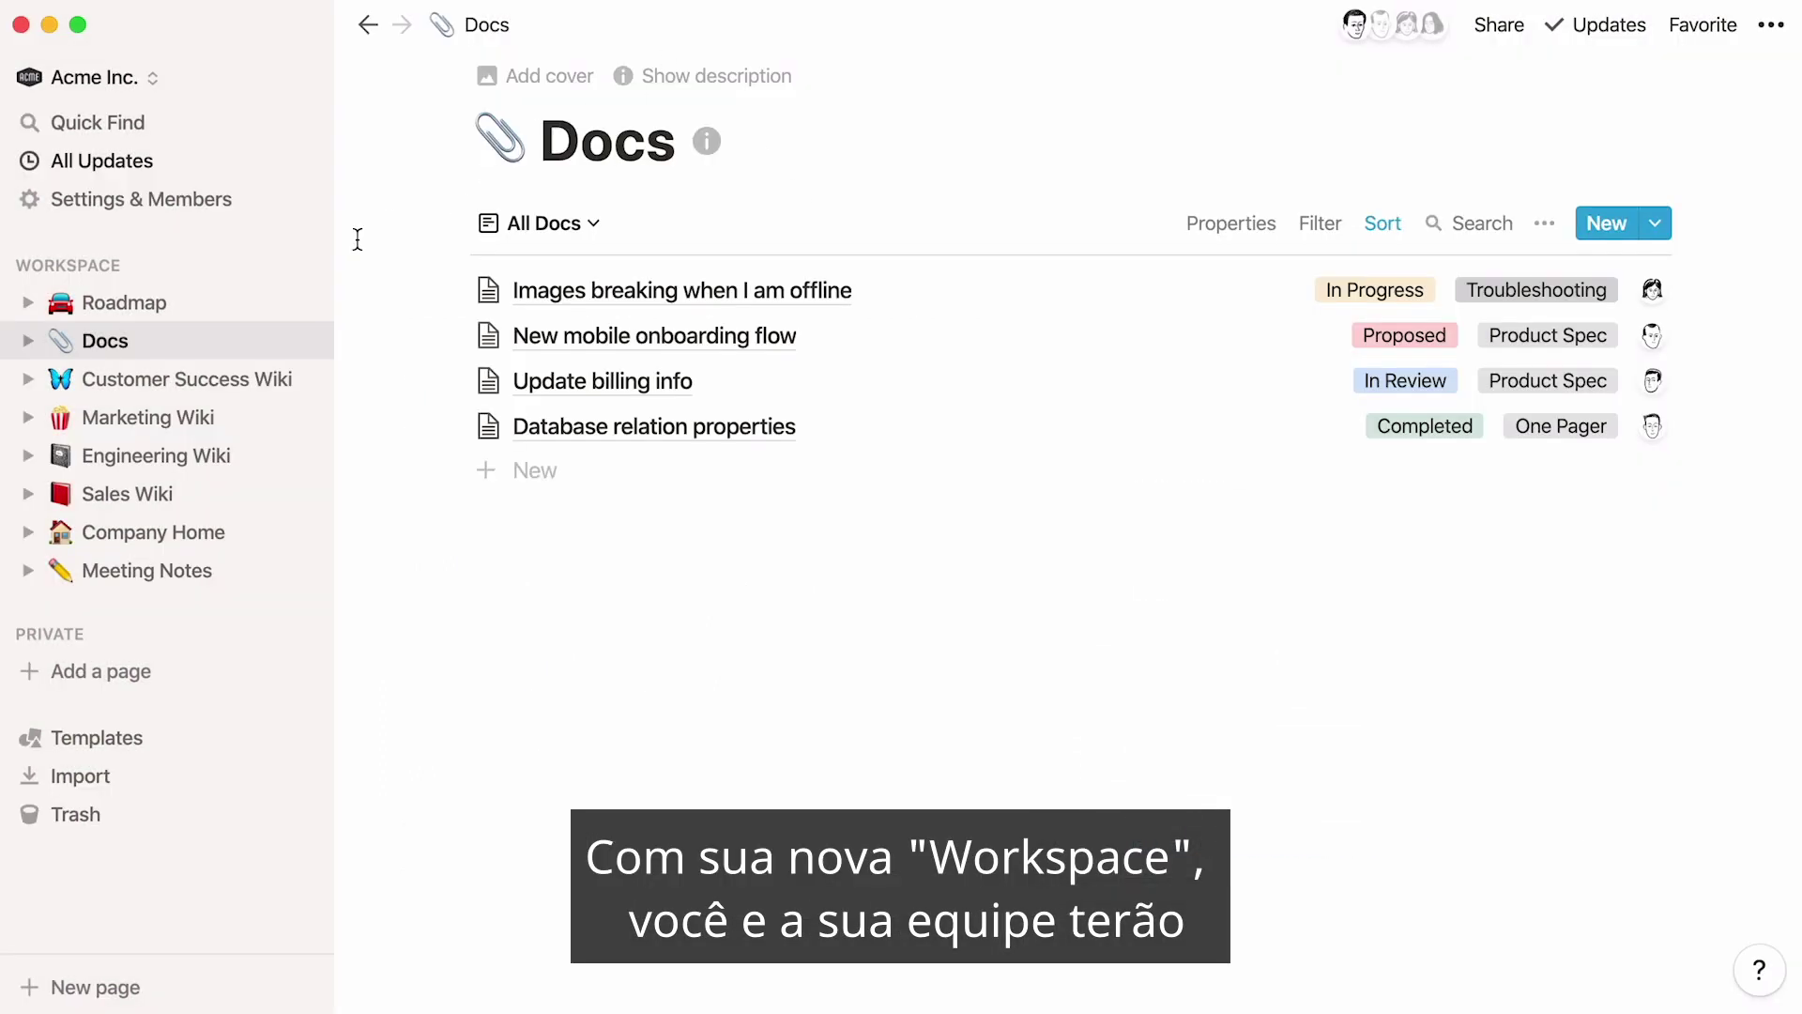
# Step: Browse the Roadmap, Engineering Wiki, Sales Wiki and Meeting Notes pages, ending on Company Home
pyautogui.click(222, 317)
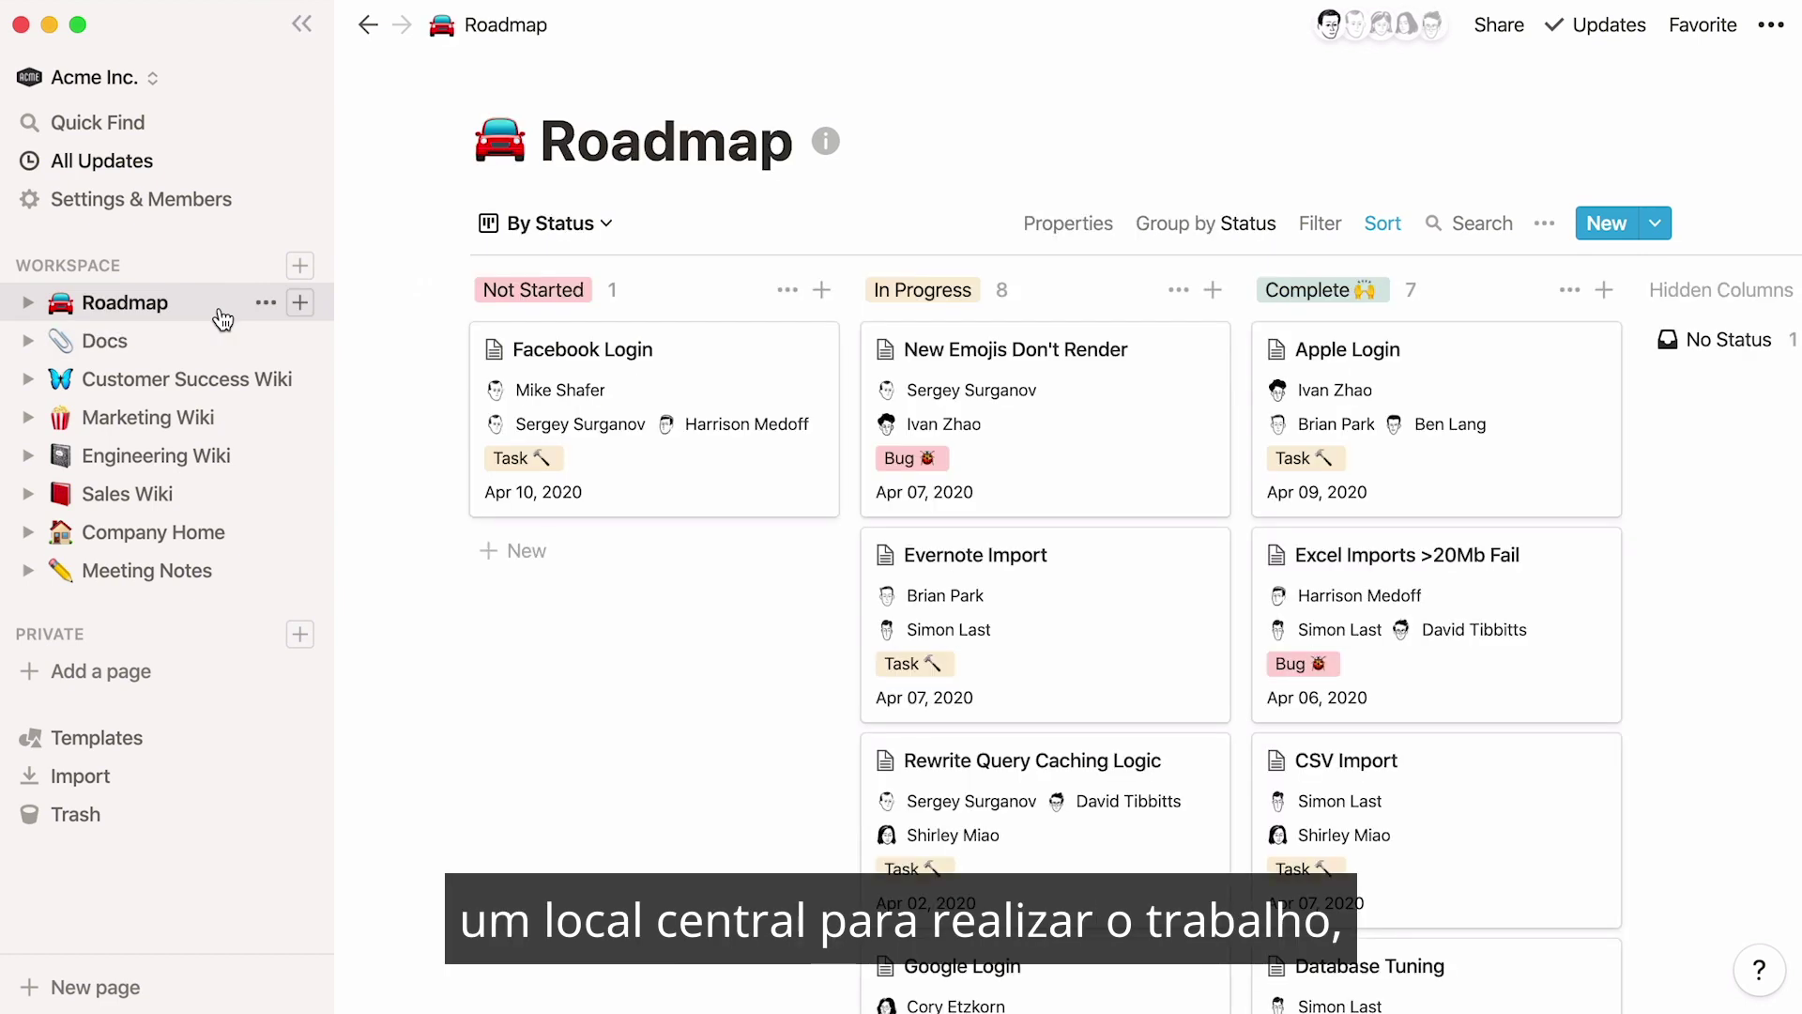
pyautogui.click(248, 458)
pyautogui.click(229, 490)
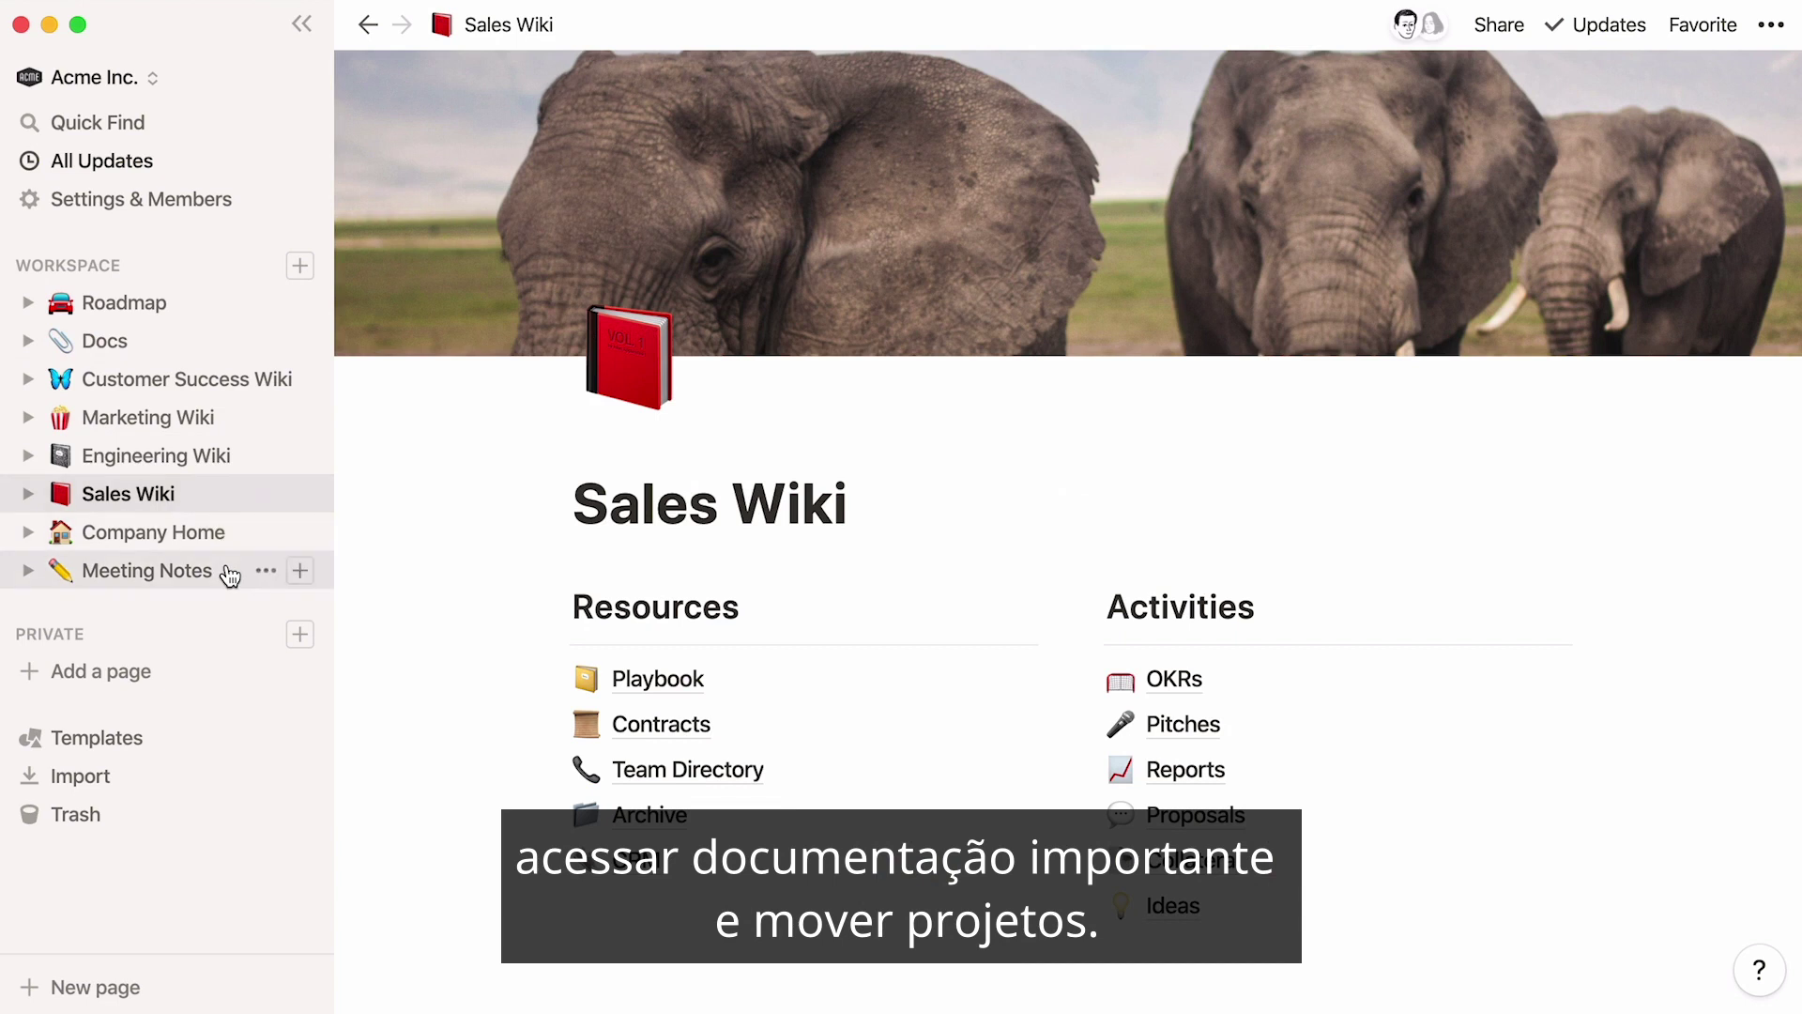
pyautogui.click(233, 567)
pyautogui.click(236, 533)
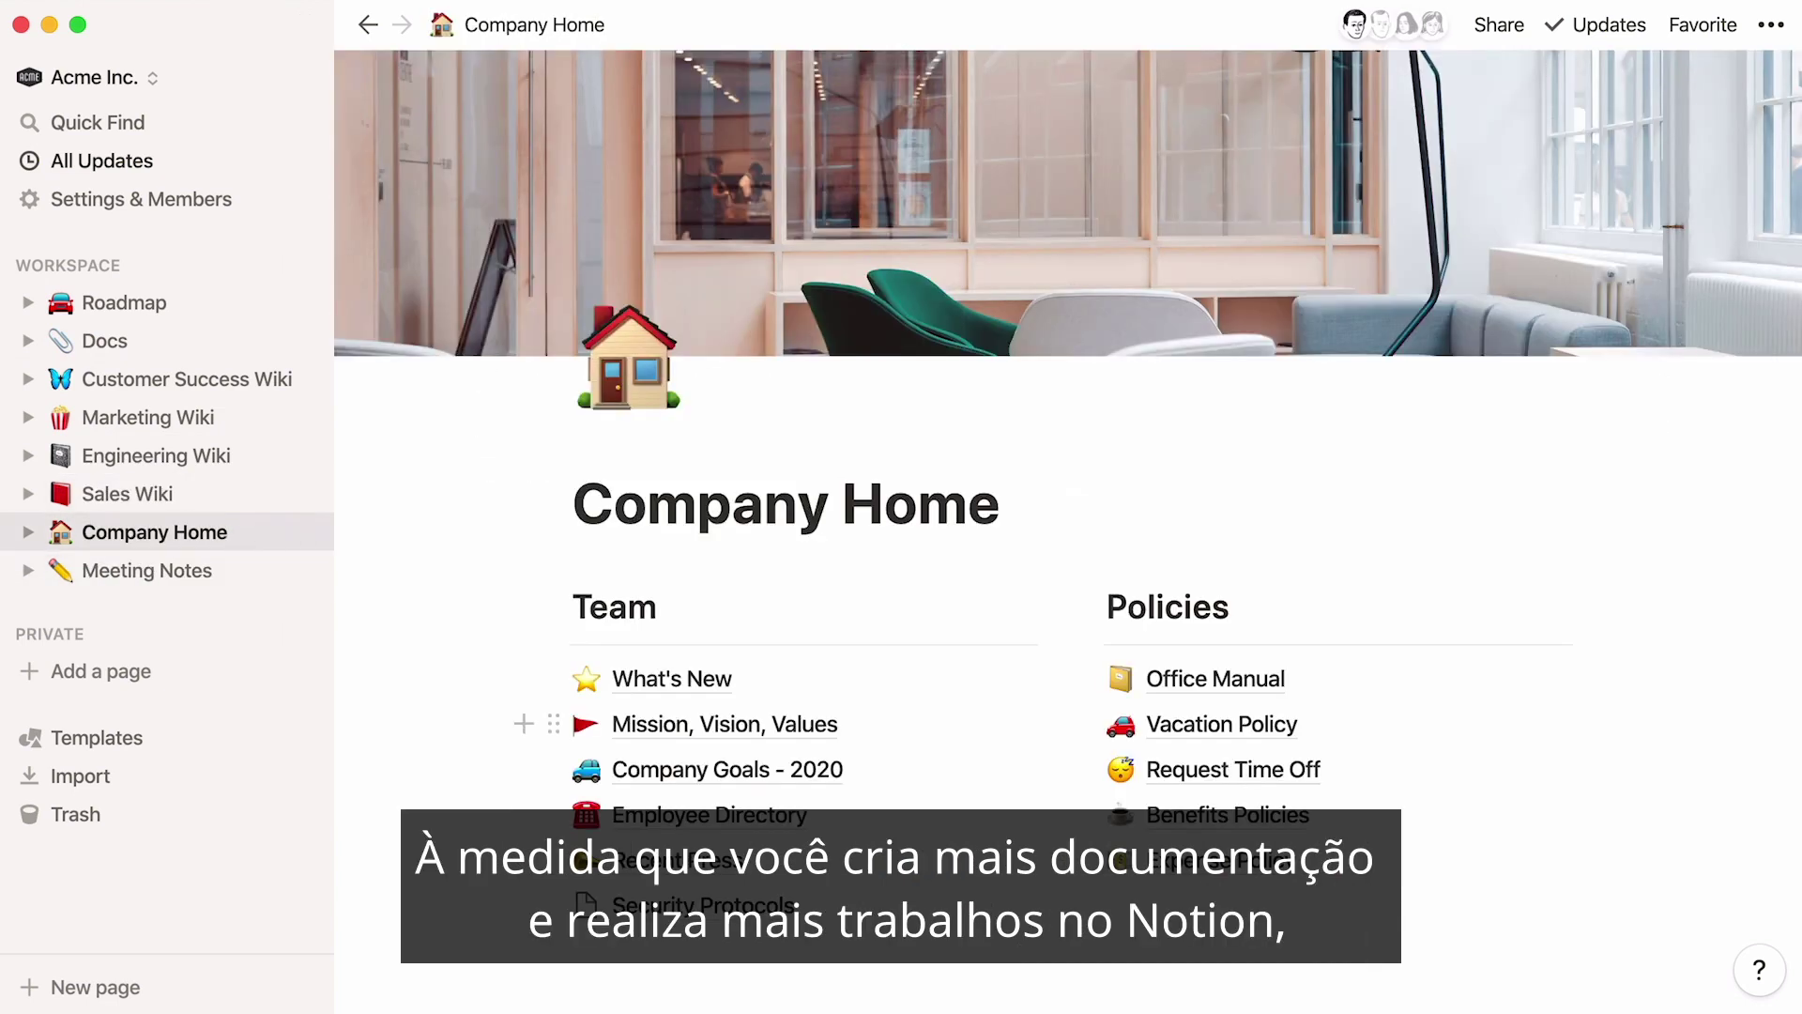